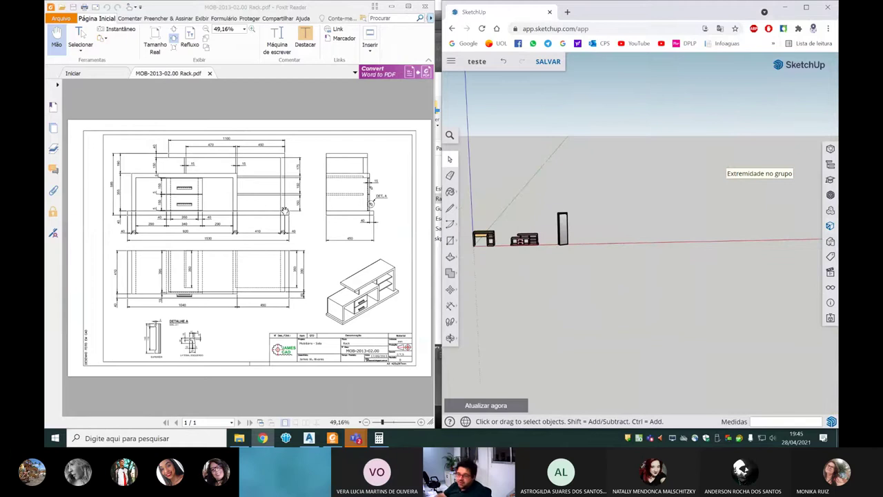
Step: Zoom the browser in on the SketchUp page
key("ctrl+plus")
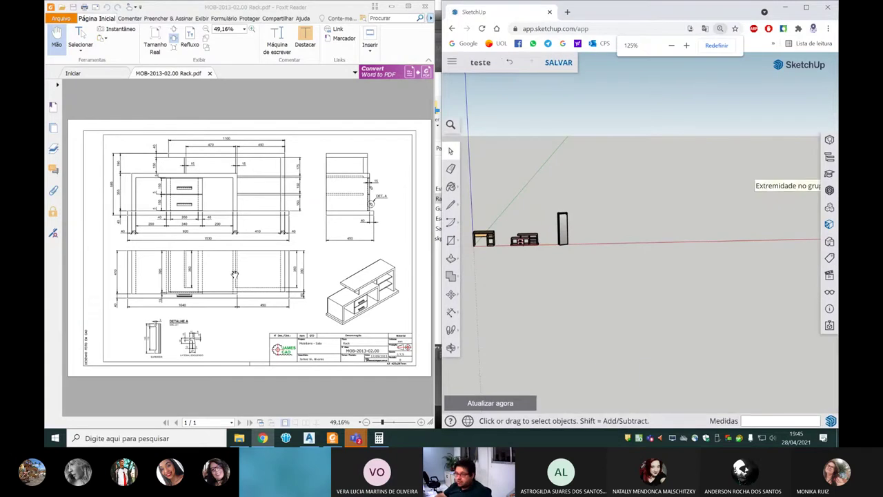
key("ctrl+plus")
scroll(640, 271, "down", 2)
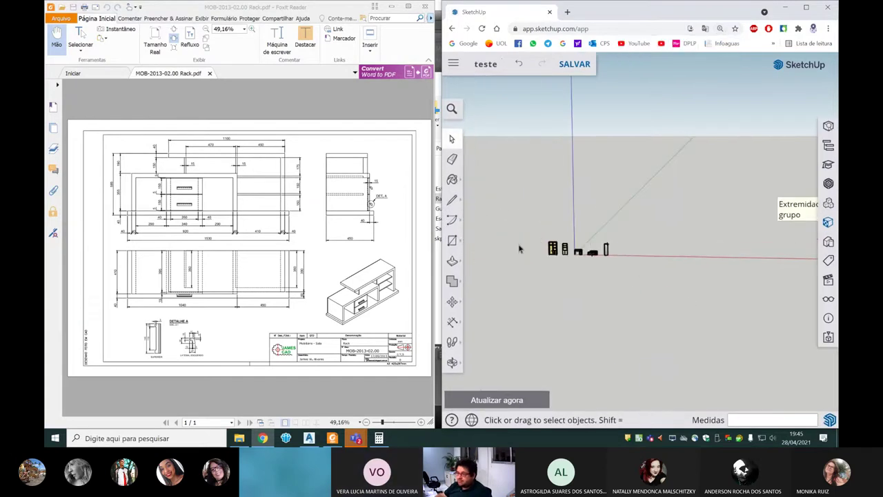
scroll(304, 247, "up", 1, "ctrl")
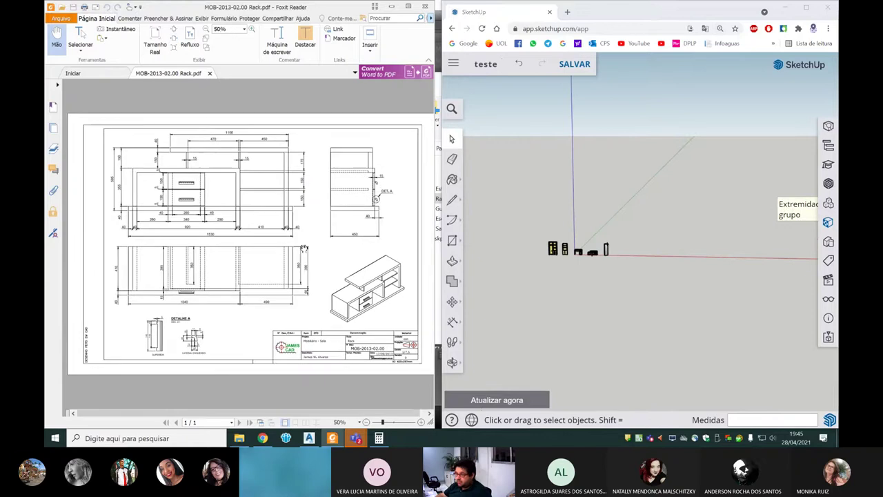
scroll(304, 247, "up", 2, "ctrl")
Step: Show the rack PDF at actual size and pan to the front view's drawer and overall dimensions
key("ctrl+1")
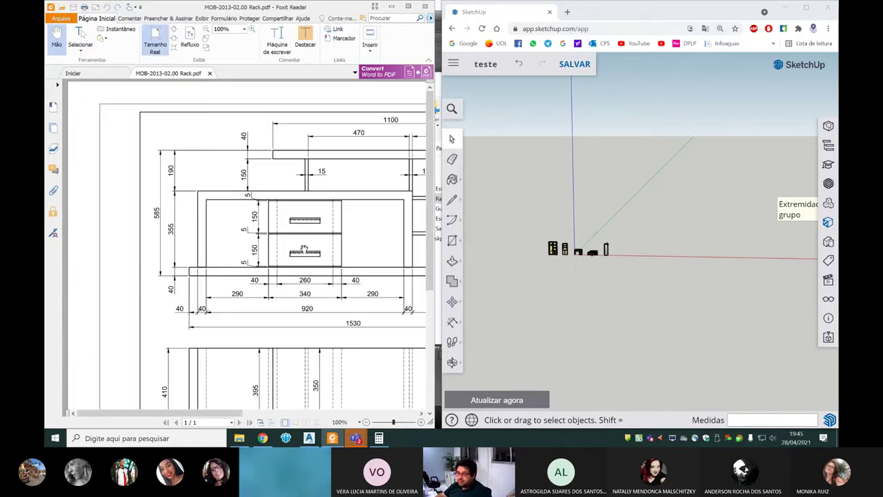
scroll(282, 246, "down", 3)
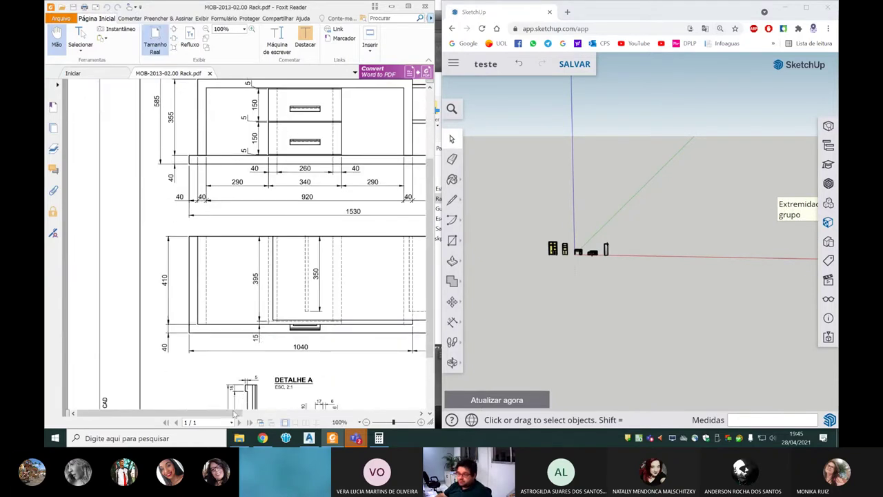
mouse_move(235, 414)
left_mouse_down()
mouse_move(420, 412)
mouse_move(304, 412)
left_mouse_up()
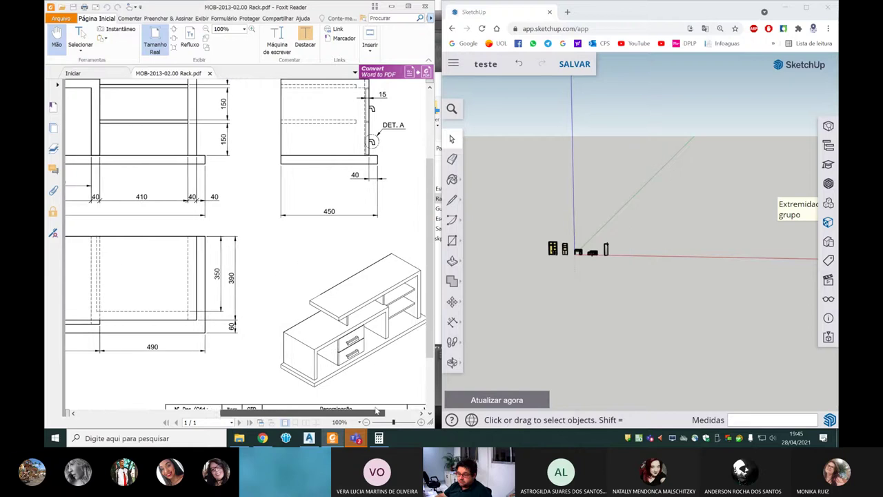
scroll(279, 323, "up", 2)
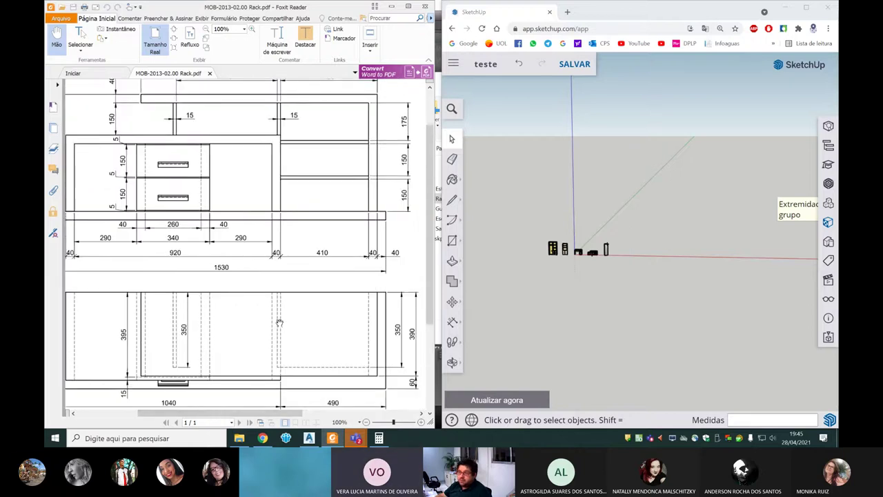
scroll(280, 323, "up", 2)
scroll(230, 344, "down", 2)
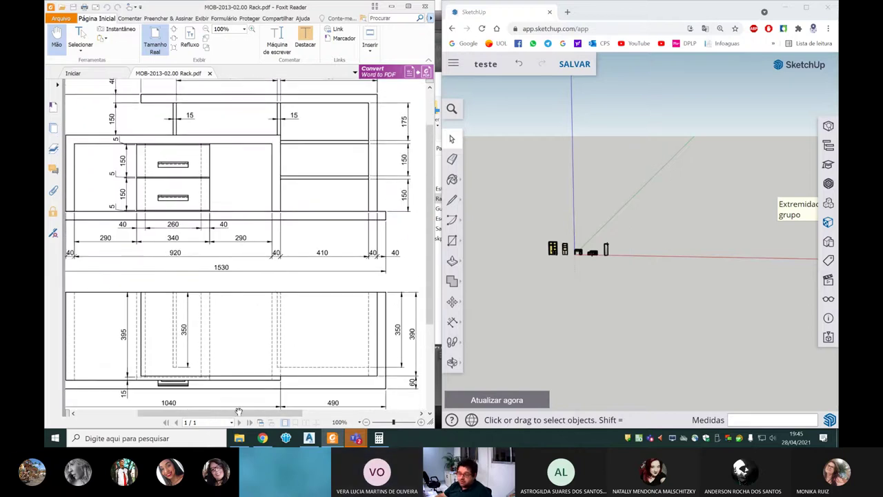
mouse_move(237, 413)
left_mouse_down()
mouse_move(332, 414)
mouse_move(228, 413)
left_mouse_up()
scroll(297, 315, "up", 1)
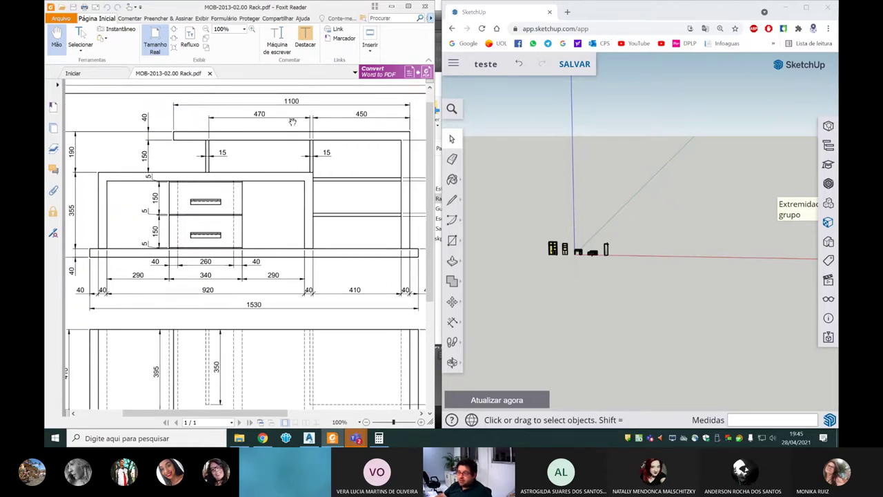
scroll(287, 128, "down", 1)
scroll(269, 147, "down", 2)
scroll(243, 307, "up", 2)
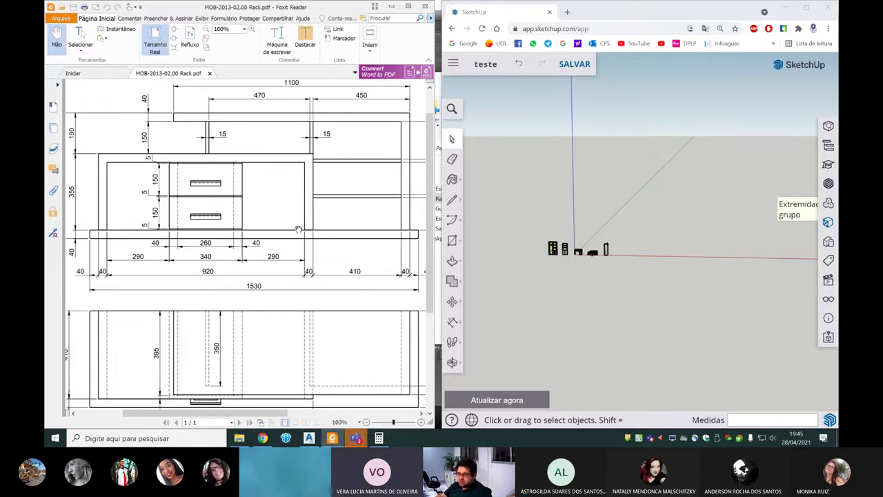
scroll(541, 238, "up", 3)
scroll(621, 315, "up", 2)
scroll(662, 325, "down", 2)
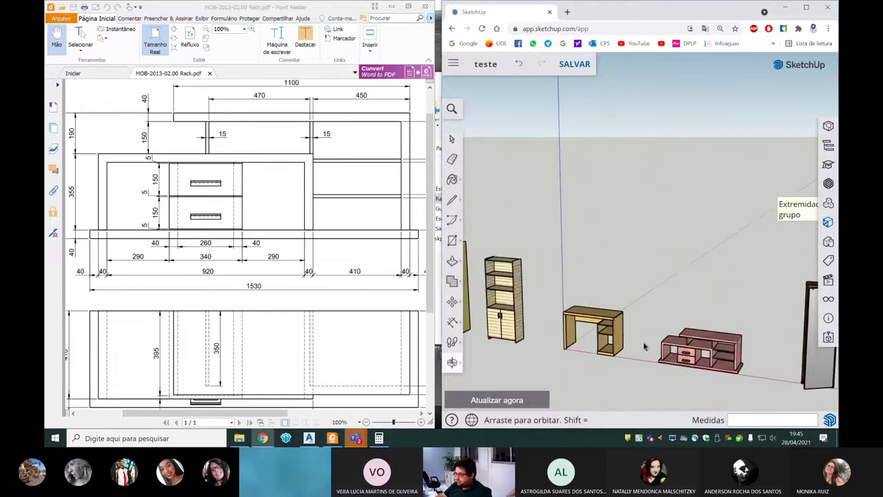
Step: Zoom out in SketchUp to see all the furniture models
scroll(734, 347, "up", 4)
scroll(725, 345, "down", 4)
scroll(656, 311, "down", 3)
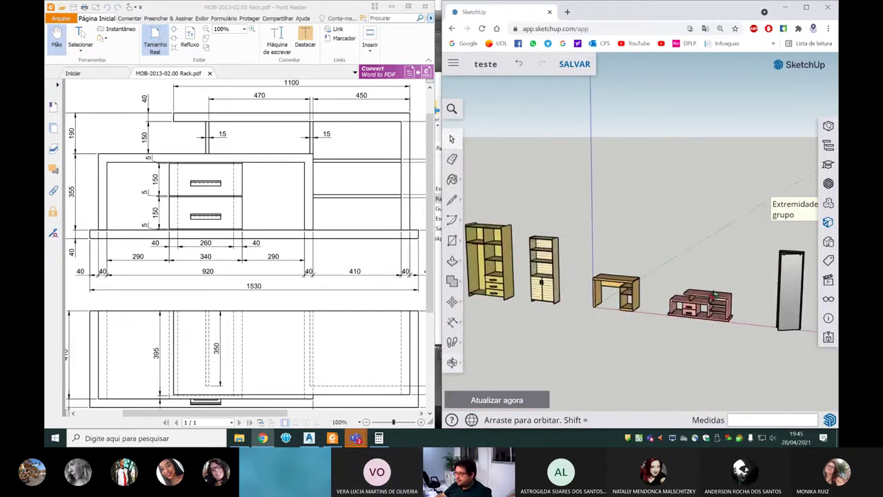
scroll(552, 283, "up", 1)
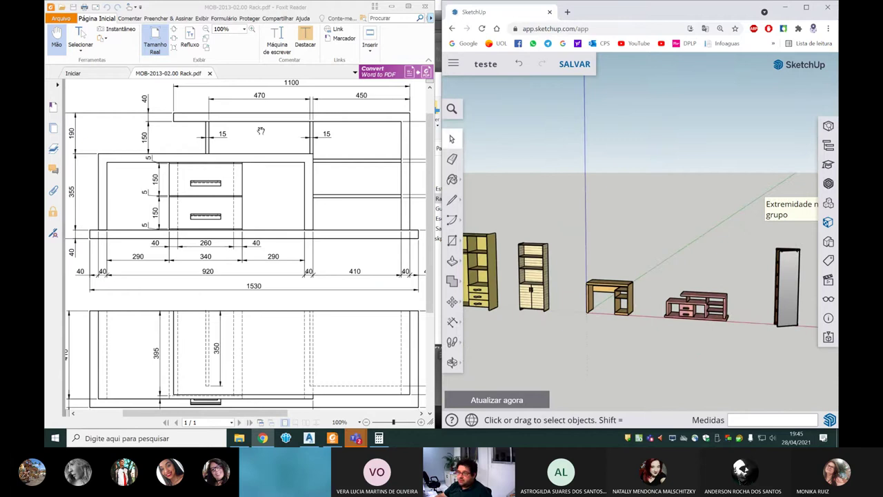
scroll(261, 131, "up", 1)
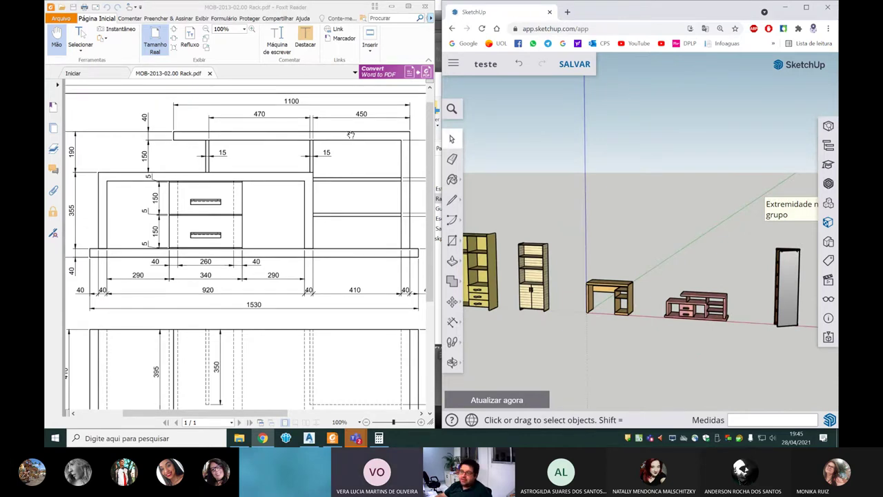
scroll(287, 124, "down", 2)
scroll(268, 223, "up", 1)
scroll(266, 228, "up", 1)
left_click_drag(246, 414, 249, 412)
Step: Orbit and zoom in on the pink rack from above, showing its drawers
mouse_move(684, 335)
middle_mouse_down()
mouse_move(691, 343)
mouse_move(700, 282)
middle_mouse_up()
scroll(734, 241, "up", 3)
scroll(617, 258, "up", 3)
middle_click_drag(617, 258, 655, 306)
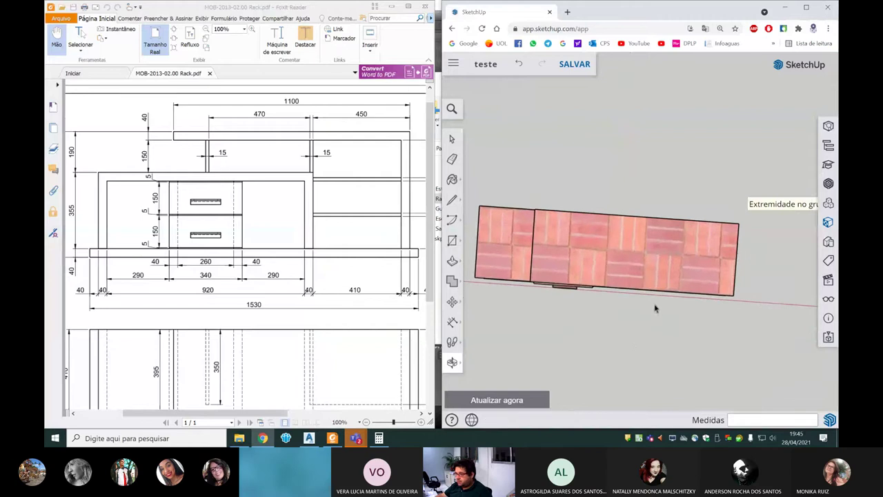
scroll(246, 290, "down", 1)
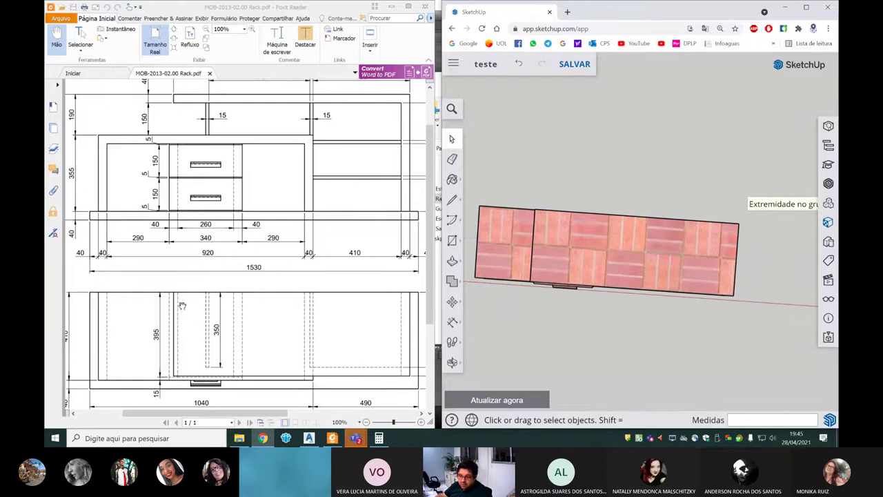
scroll(166, 304, "down", 1)
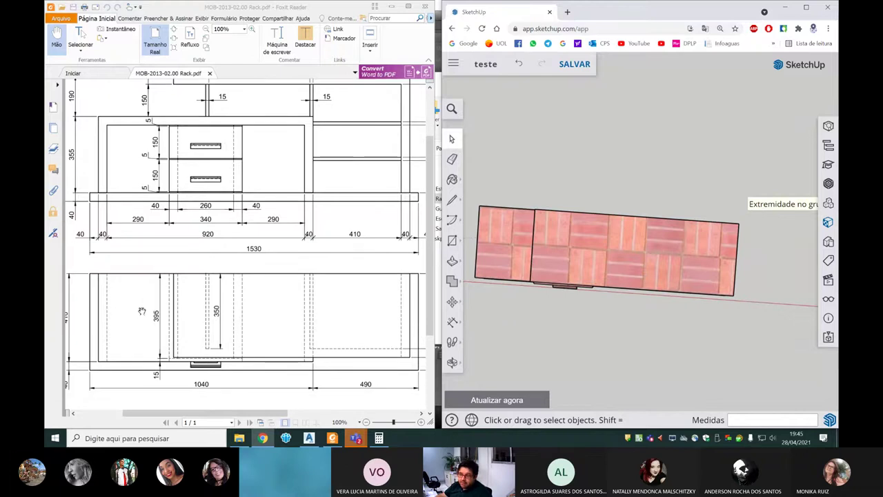
mouse_move(533, 239)
middle_mouse_down()
mouse_move(624, 218)
mouse_move(627, 266)
mouse_move(573, 246)
middle_mouse_up()
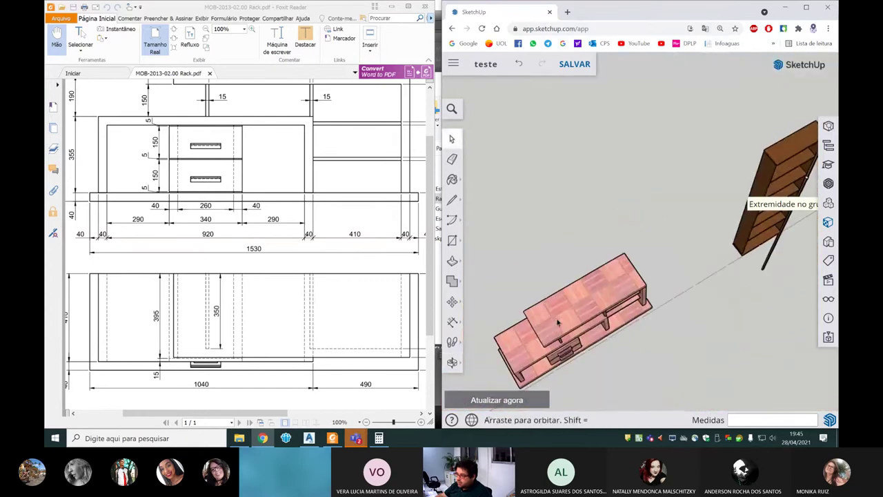
Step: Orbit down to a low view of the rack and its drawers
scroll(573, 247, "up", 5)
mouse_move(573, 246)
middle_mouse_down()
mouse_move(586, 225)
mouse_move(619, 345)
middle_mouse_up()
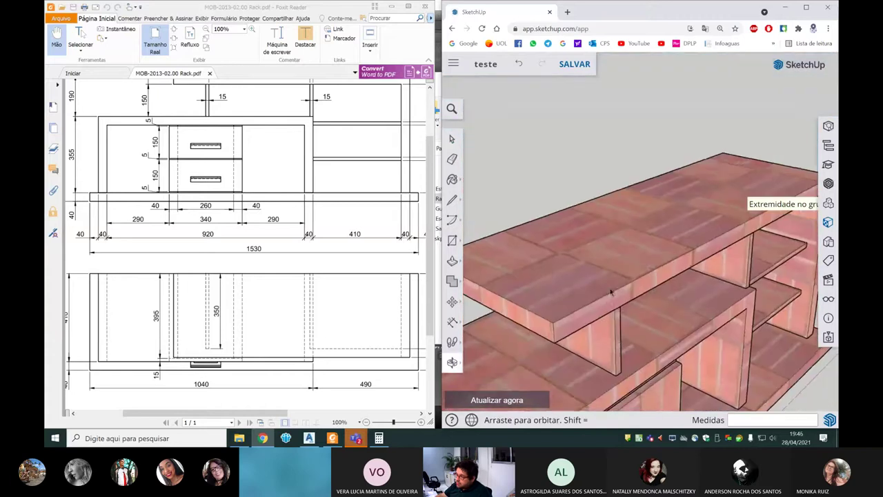
scroll(617, 262, "down", 5)
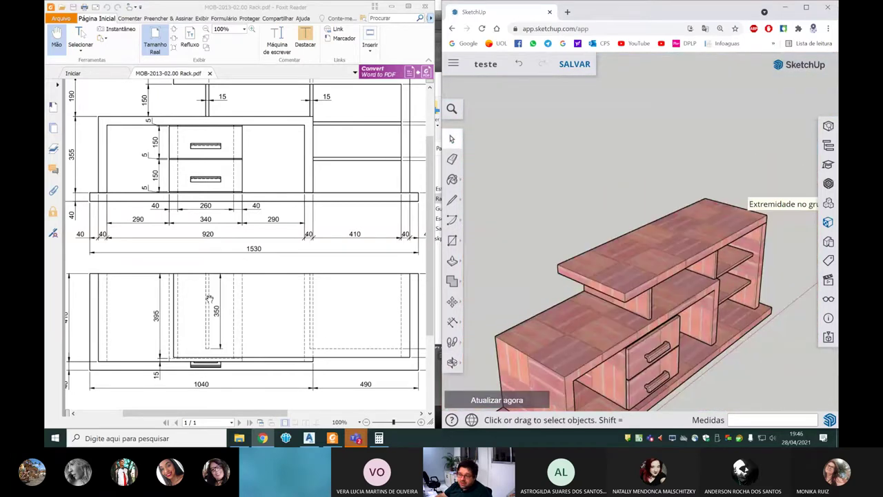
scroll(211, 295, "up", 2)
scroll(234, 247, "down", 1)
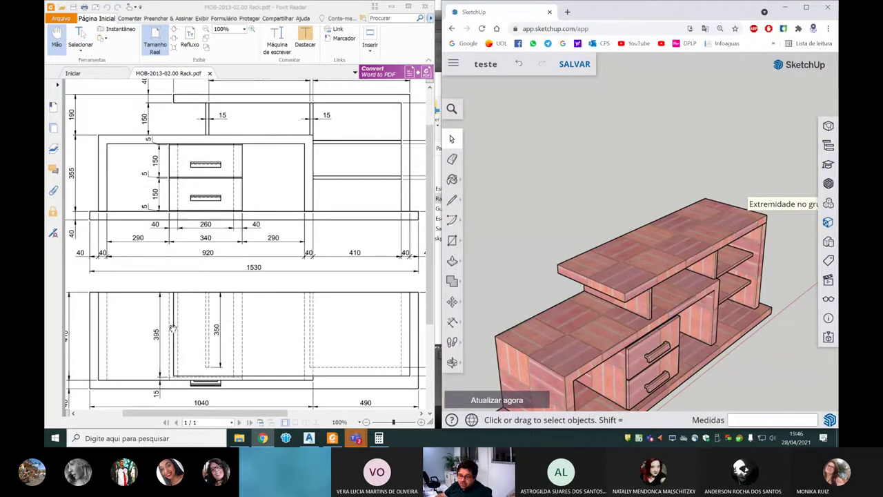
scroll(189, 321, "down", 1)
left_click_drag(211, 412, 193, 416)
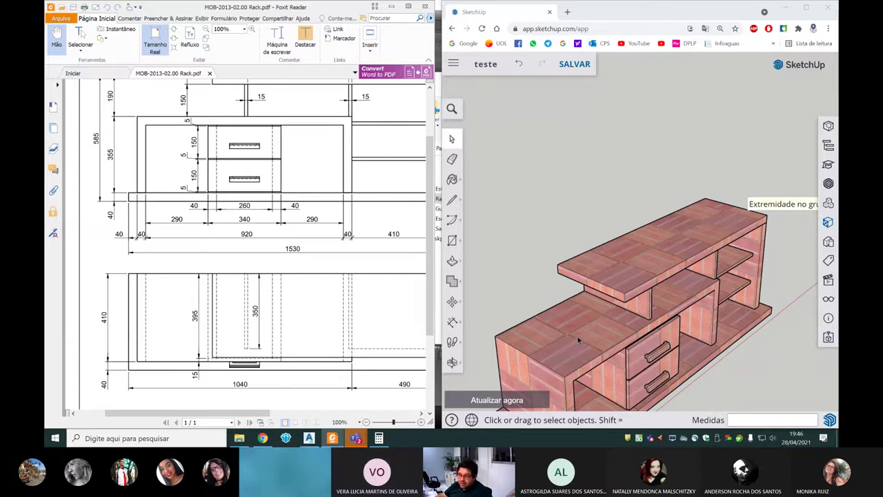
Step: Zoom and orbit around the whole rack
scroll(744, 364, "down", 3)
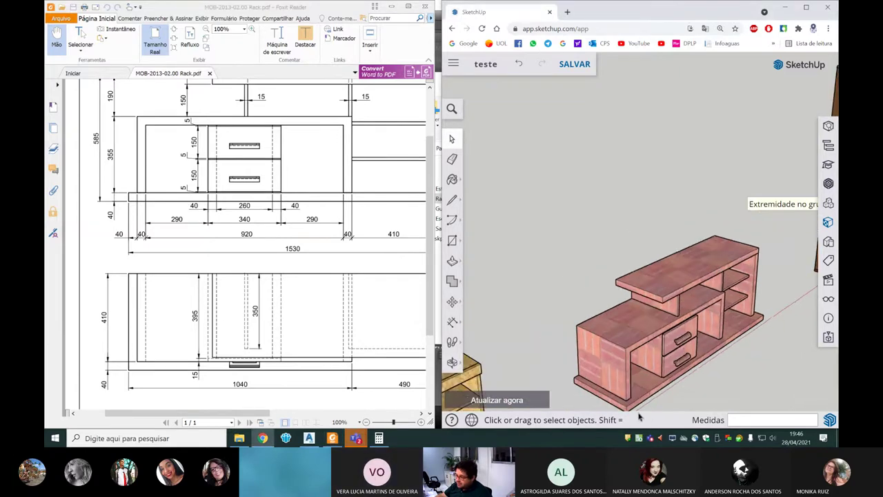
scroll(638, 403, "up", 5)
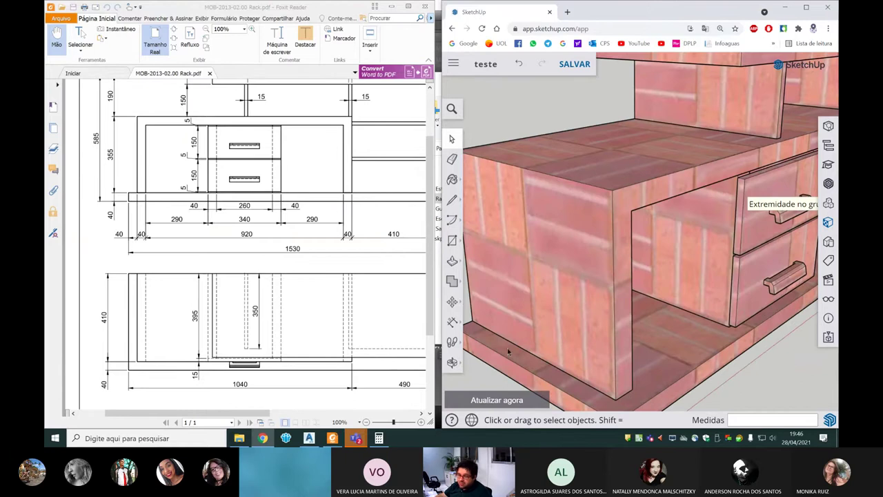
scroll(690, 303, "down", 4)
scroll(621, 307, "down", 3)
scroll(550, 305, "down", 3)
mouse_move(586, 308)
middle_mouse_down()
mouse_move(581, 313)
mouse_move(589, 290)
middle_mouse_up()
scroll(581, 313, "up", 1)
scroll(594, 310, "up", 1)
scroll(621, 307, "up", 2)
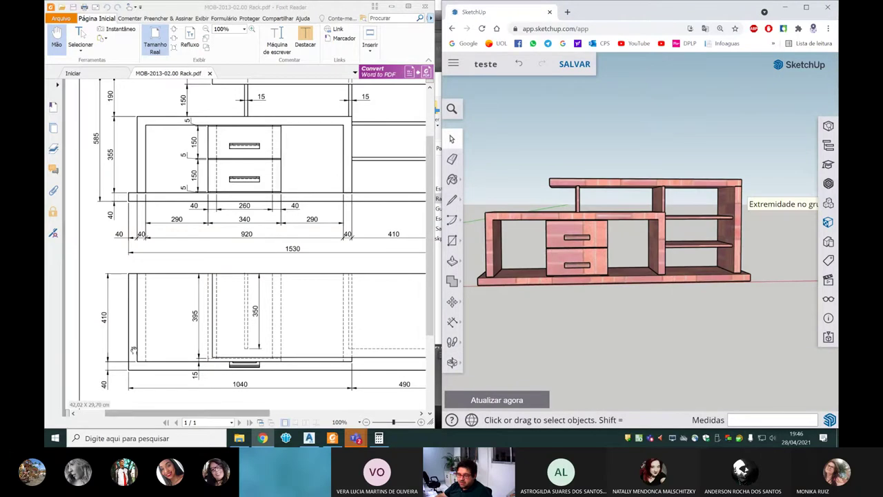
Step: Pan the PDF drawing sideways and zoom SketchUp out to all four furniture pieces
left_click(216, 414)
left_click_drag(217, 415, 135, 408)
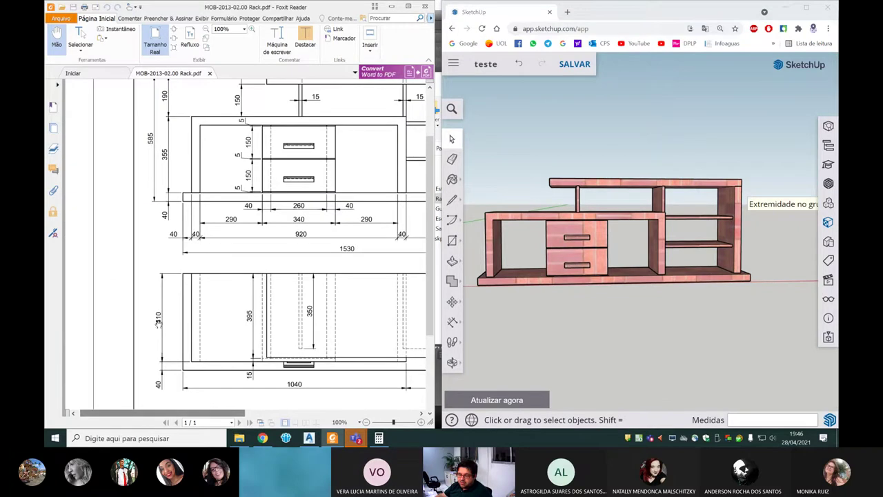
left_click_drag(135, 408, 280, 399)
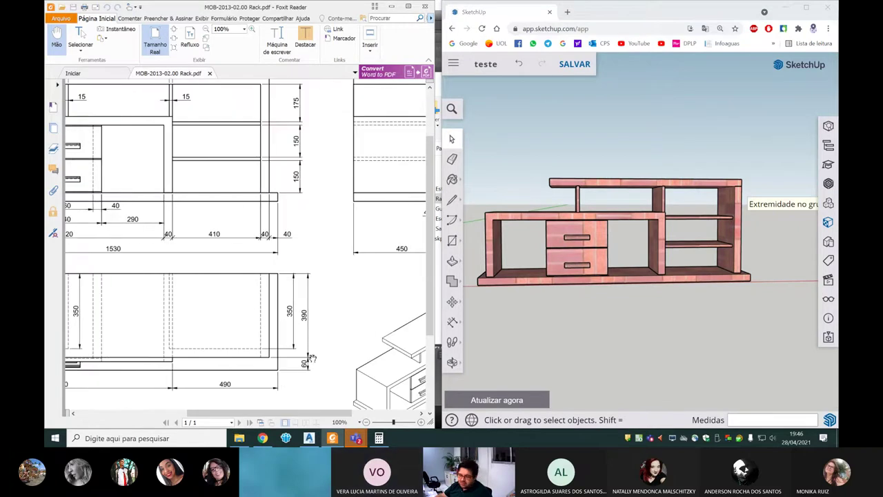
left_click_drag(314, 412, 252, 419)
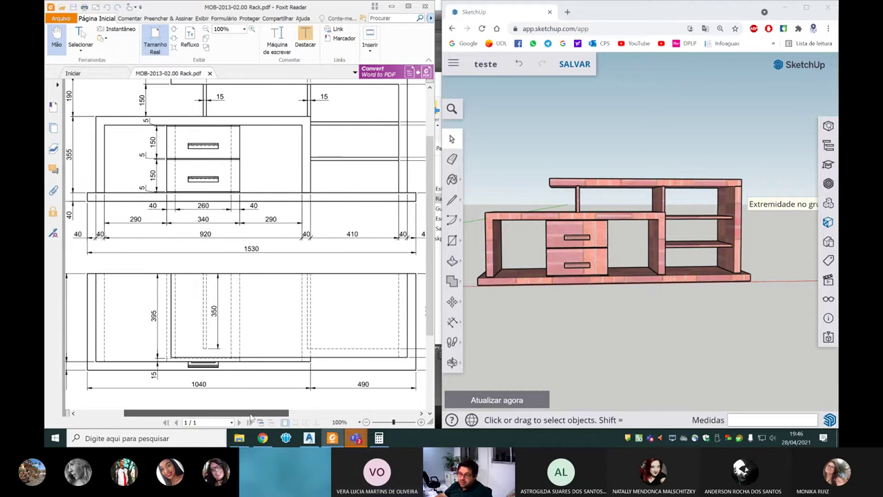
left_click_drag(252, 419, 242, 415)
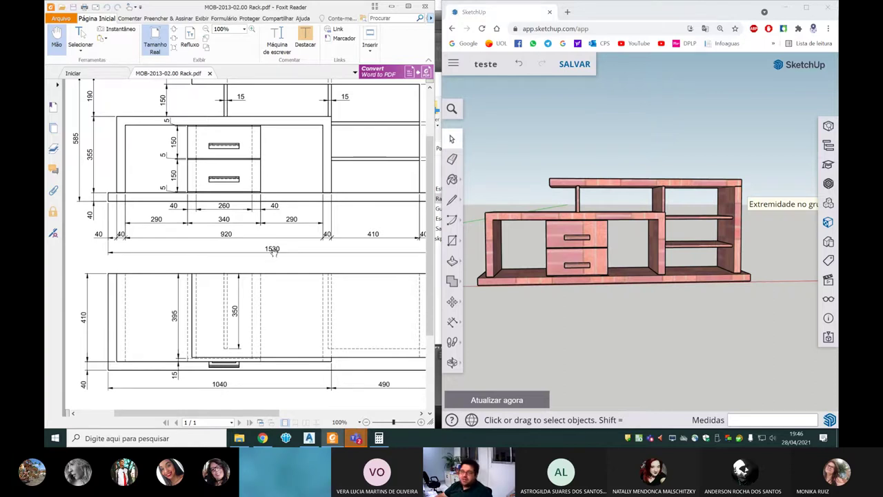
scroll(491, 356, "down", 5)
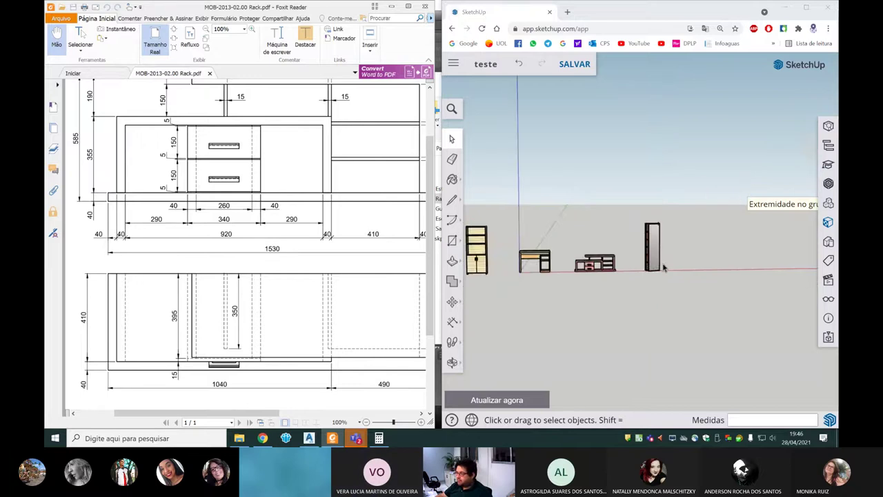
Step: Draw a 1530 by 450 mm rectangle beside the furniture row
mouse_move(667, 262)
middle_mouse_down()
mouse_move(677, 352)
mouse_move(710, 315)
mouse_move(700, 267)
mouse_move(751, 246)
middle_mouse_up()
left_click(452, 240)
left_click(592, 203)
type("1530,4")
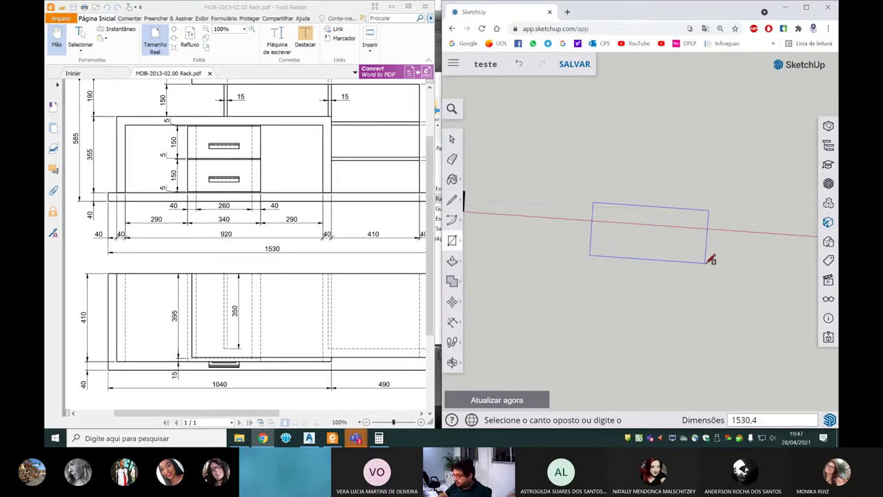
key("Return")
Step: Push/pull the rectangle up into a 40 mm thick slab
middle_click_drag(679, 272, 655, 180)
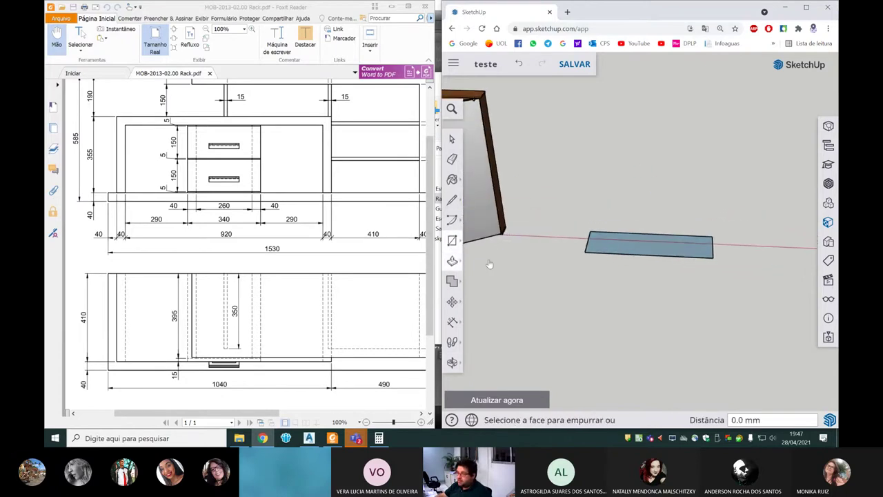
key("p")
left_click_drag(660, 254, 653, 220)
key("Return")
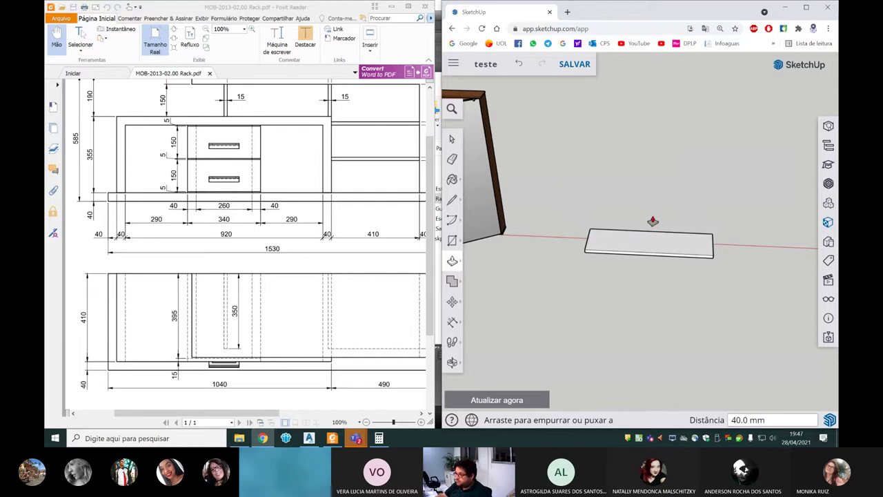
Step: Make the slab a group with Criar grupo and select it
middle_click_drag(650, 221, 631, 252)
key("space")
right_click(641, 254)
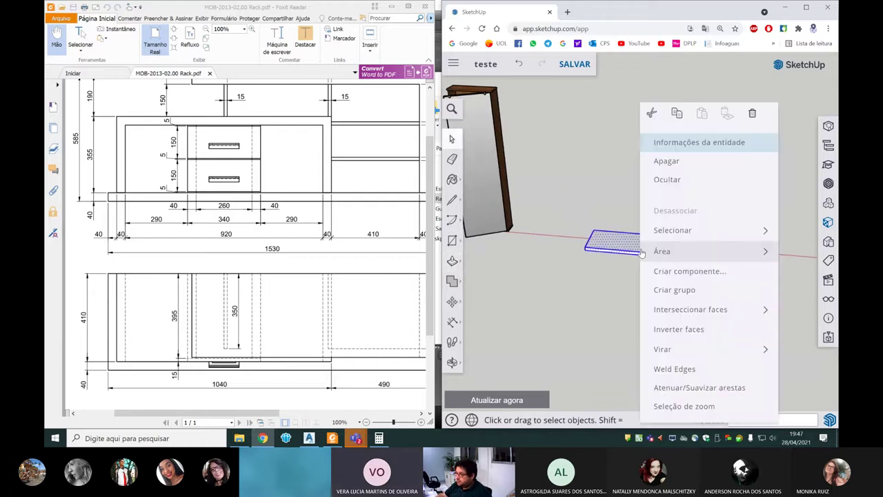
left_click(674, 291)
mouse_move(670, 302)
middle_mouse_down()
mouse_move(665, 255)
mouse_move(676, 253)
mouse_move(613, 254)
middle_mouse_up()
left_click(676, 252)
scroll(297, 330, "down", 3)
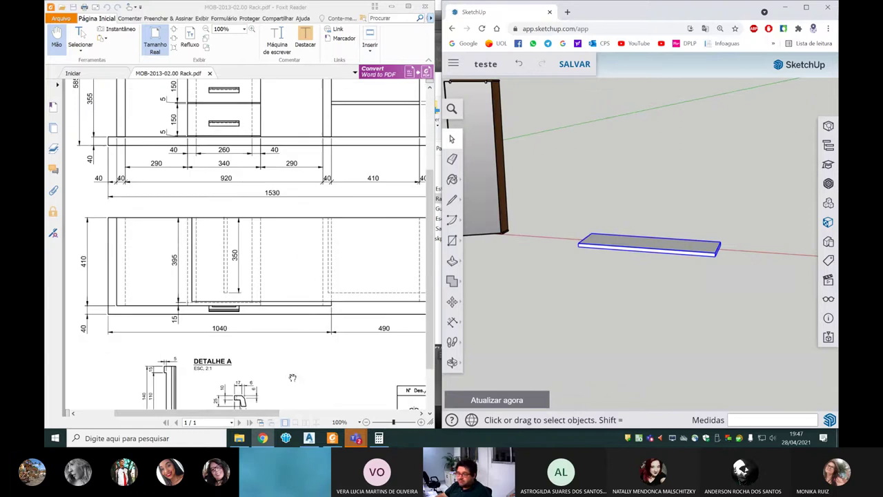
mouse_move(265, 413)
left_mouse_down()
mouse_move(395, 413)
mouse_move(384, 413)
left_mouse_up()
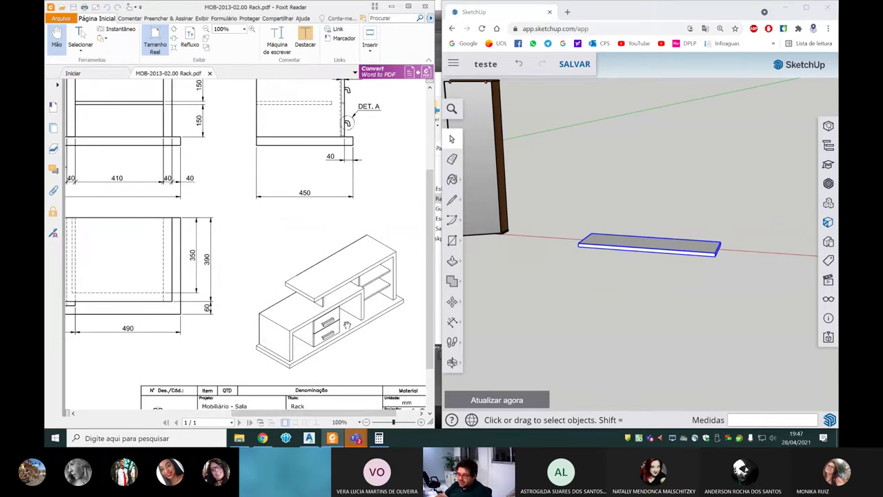
Step: Pan the PDF to the isometric view and title block, and bring the browser forward
left_click_drag(364, 412, 381, 412)
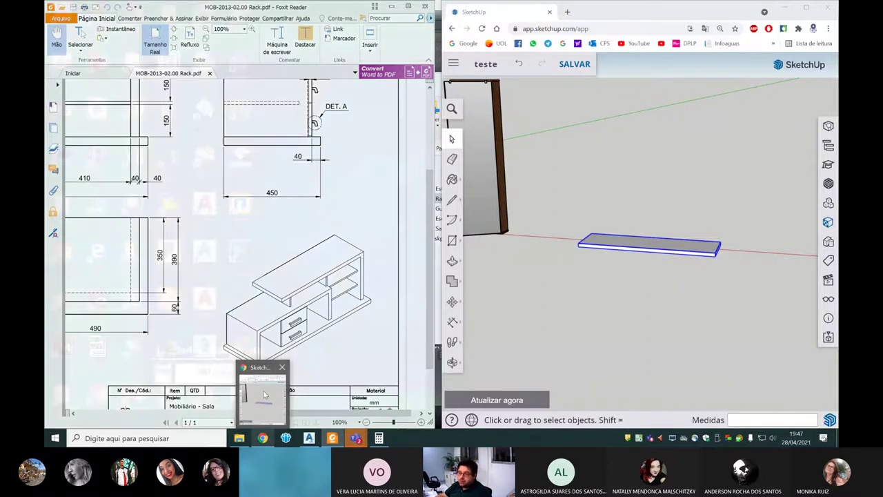
left_click(265, 397)
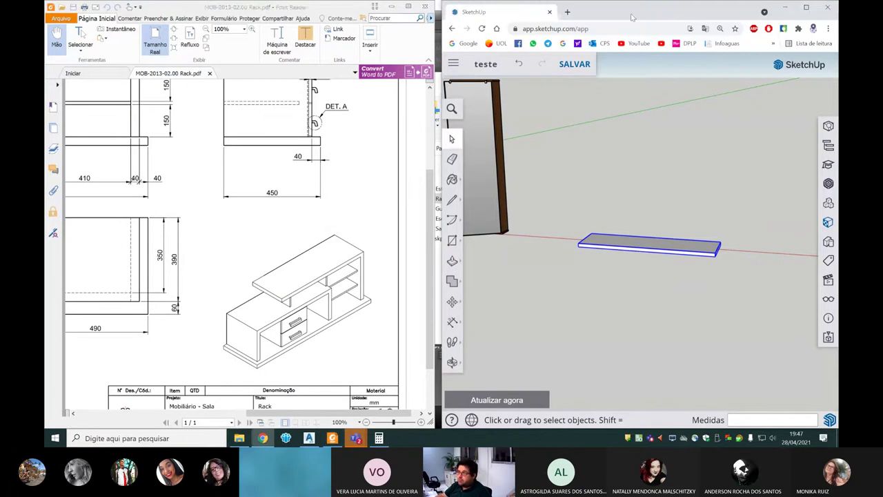
Step: In a new maximized Chrome tab, search Google Images for 'seção transversal'
left_click(805, 8)
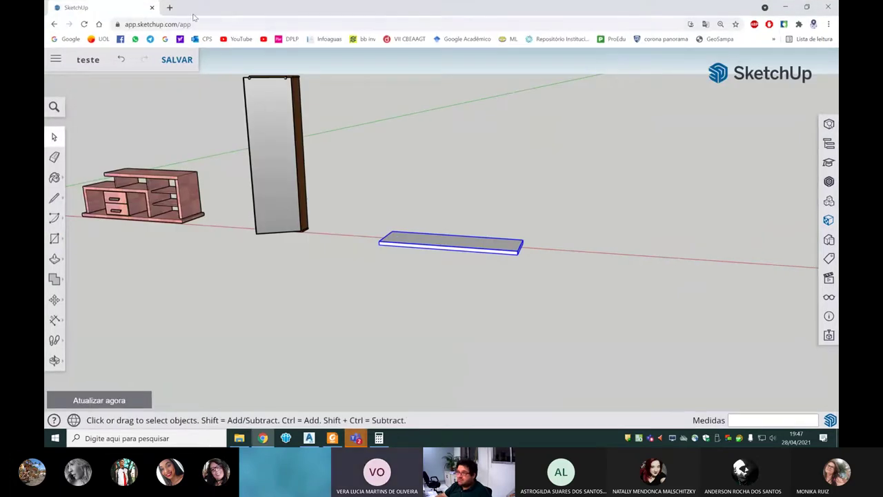
left_click(169, 8)
type("seção transversal")
key("Return")
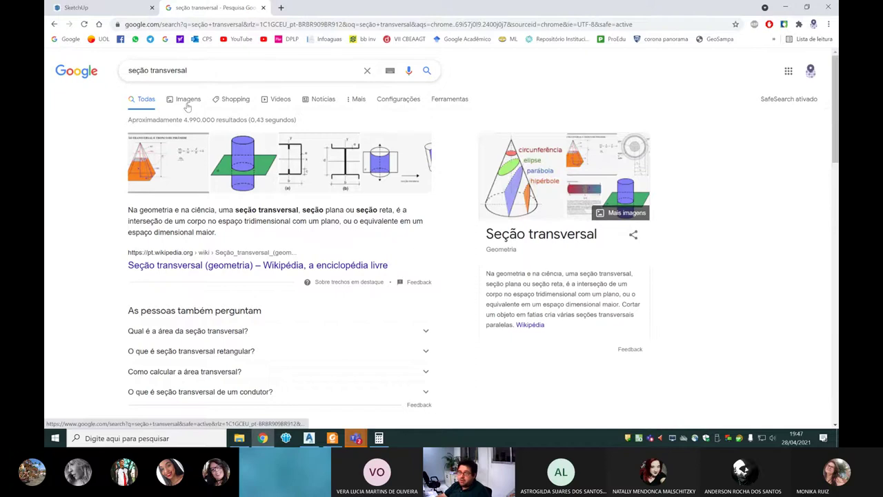
left_click(187, 101)
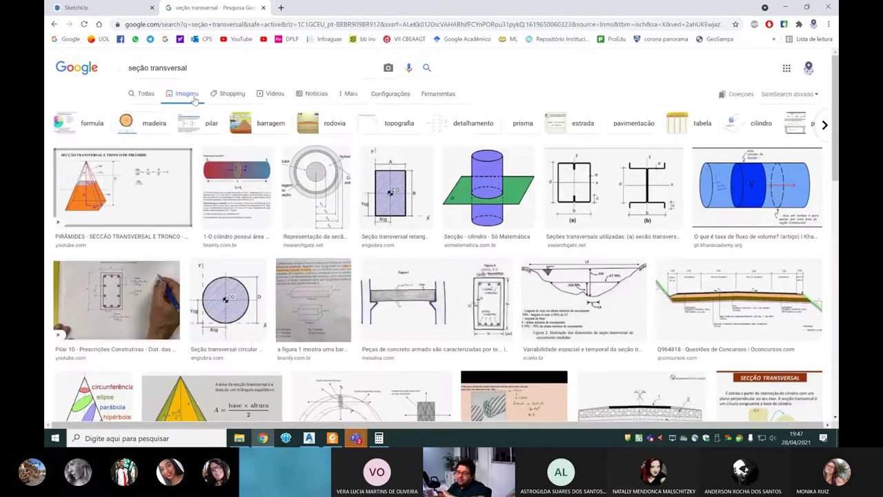
Step: Refine the search to 'seção transversal rodovia' and open the ERS-118 cross-section preview
left_click(209, 72)
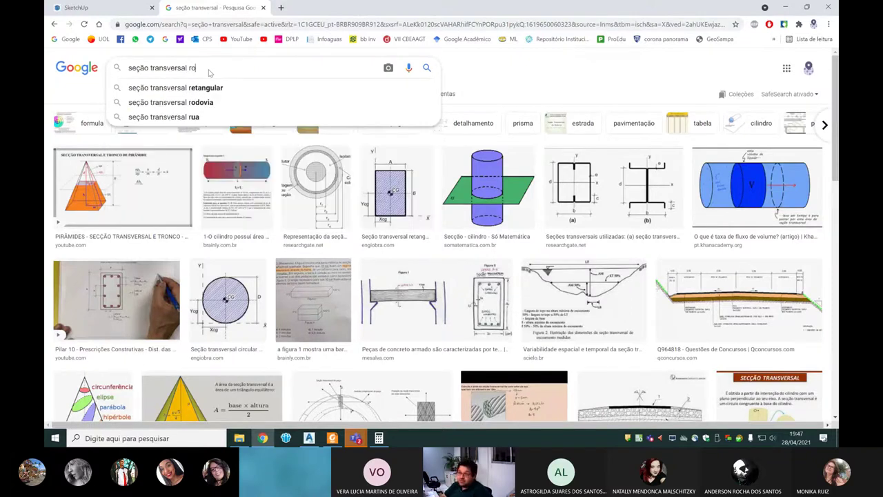
type("ovia")
key("Return")
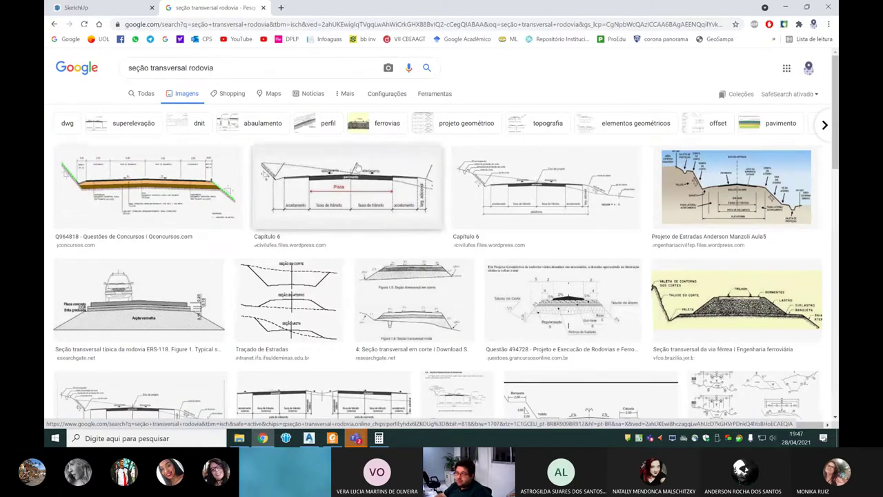
left_click(167, 308)
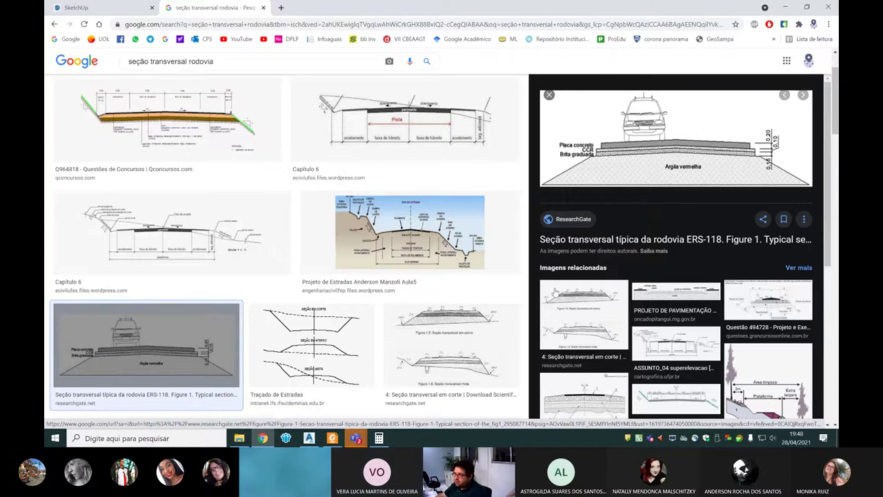
left_click(335, 439)
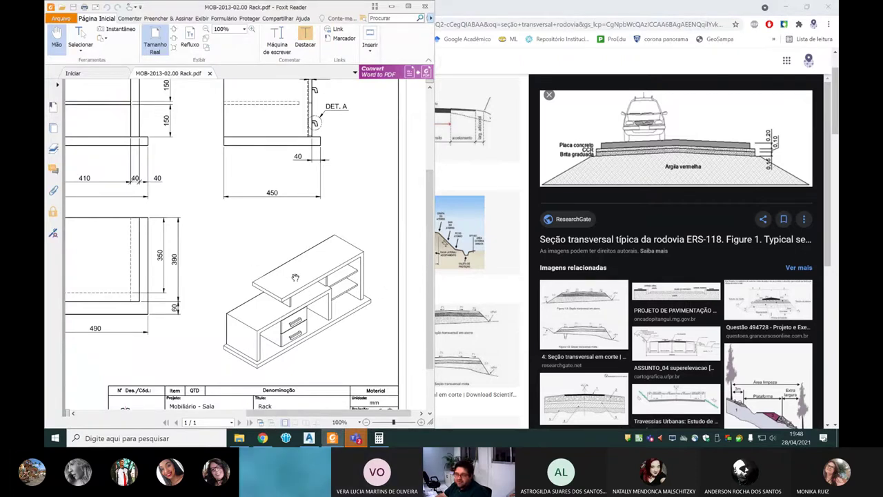
Step: Pan the PDF to the front view's top dimensions 1100, 470 and 450, then return to SketchUp
scroll(295, 277, "down", 1)
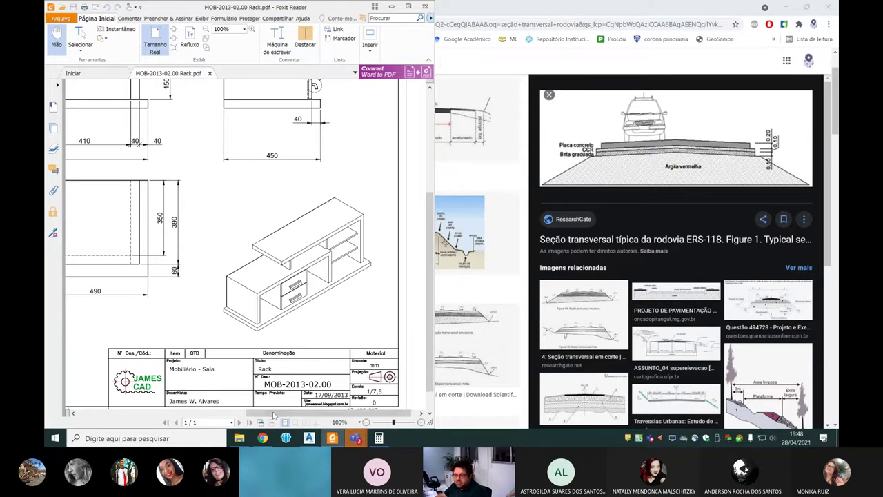
scroll(276, 412, "left", 3)
scroll(197, 258, "up", 3)
left_click_drag(197, 258, 213, 319)
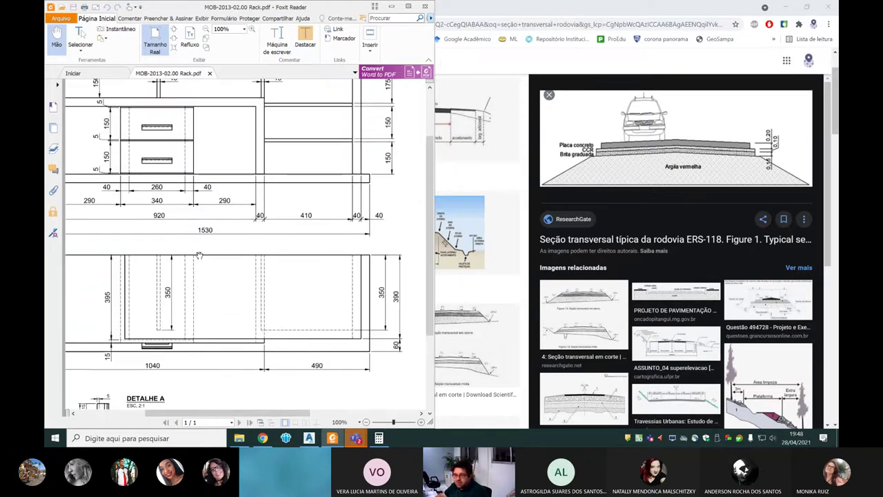
left_click_drag(212, 412, 175, 414)
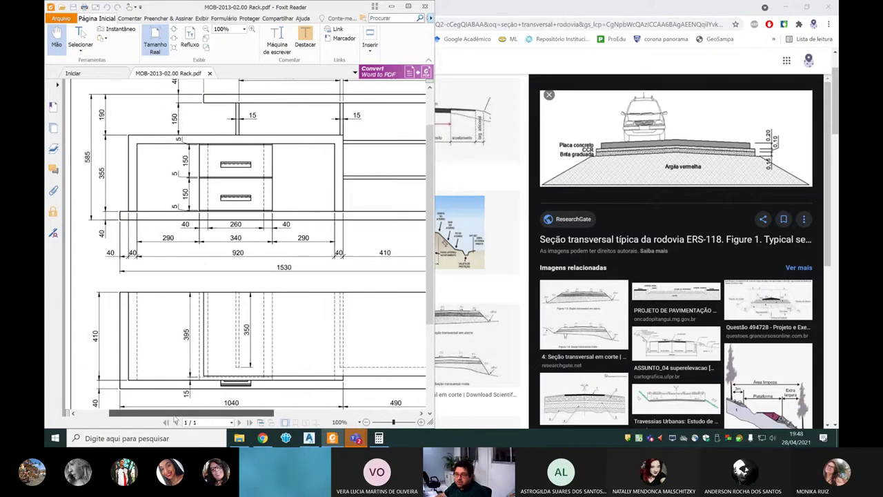
scroll(253, 214, "up", 2)
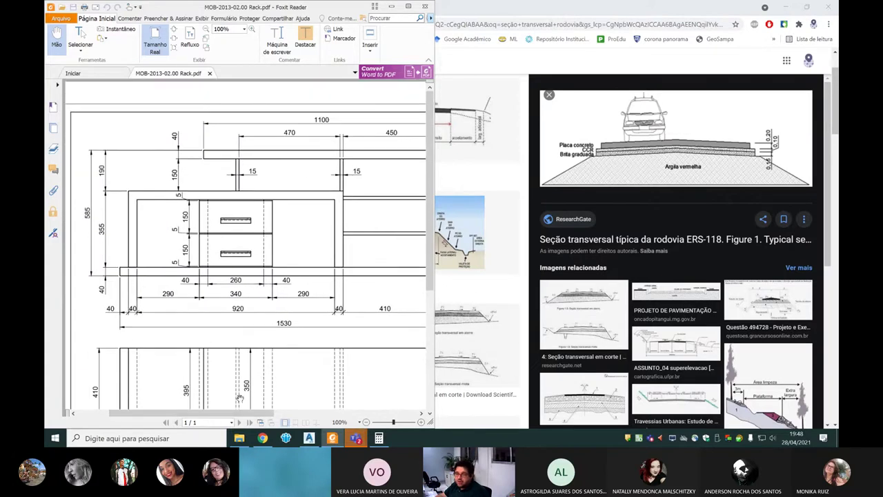
left_click_drag(239, 412, 278, 412)
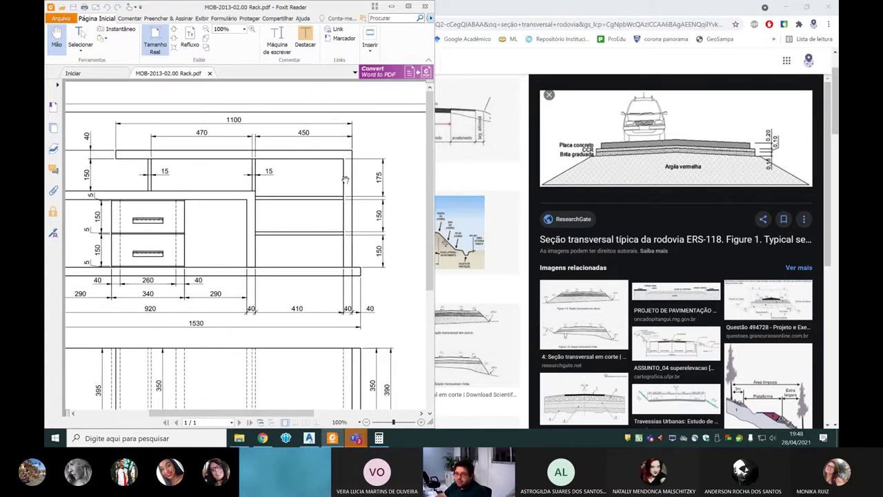
left_click_drag(199, 412, 131, 413)
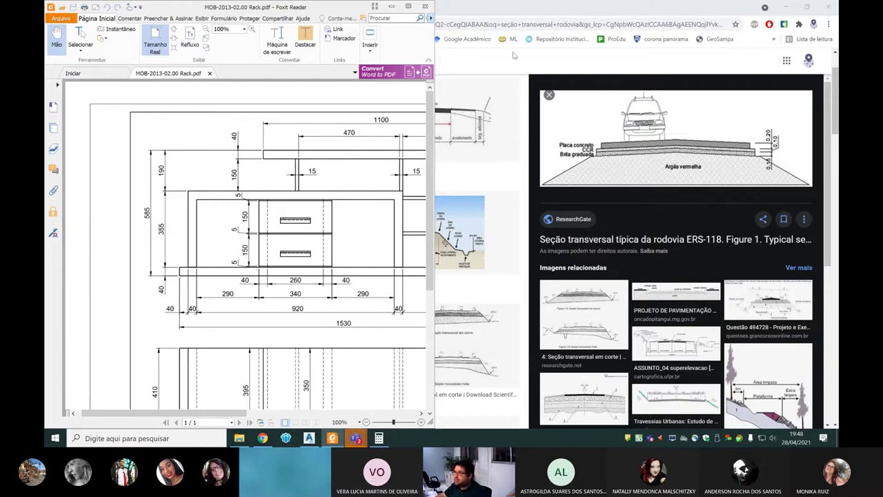
left_click(523, 4)
left_click(76, 7)
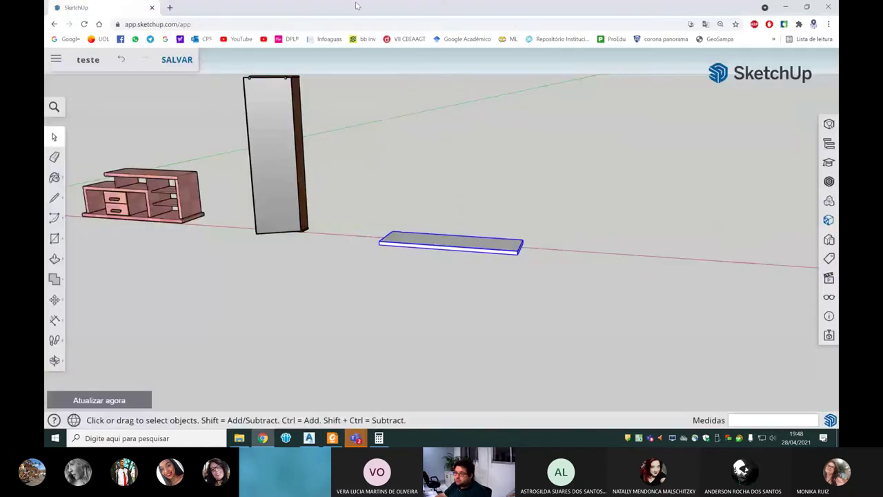
Step: From an eye-level view, draw an 1100 mm line along the red axis beside the slab
scroll(207, 387, "down", 1)
left_click_drag(206, 413, 261, 412)
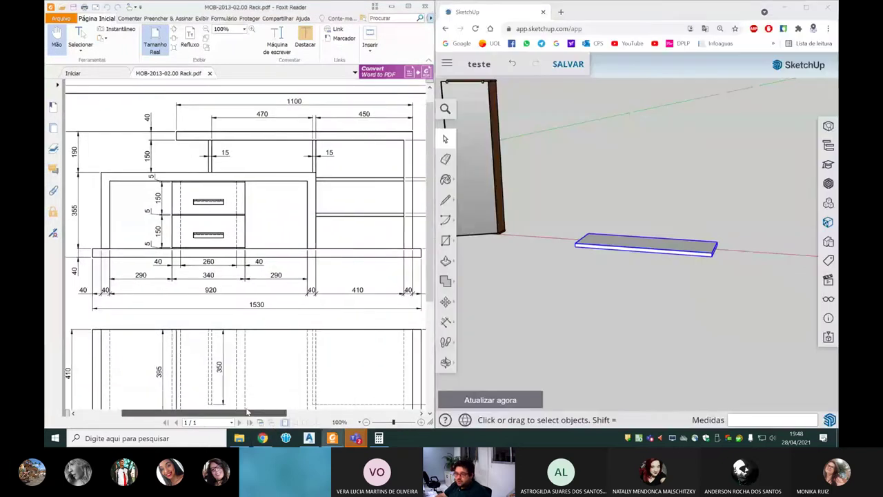
middle_click_drag(594, 290, 695, 274)
left_click(445, 200)
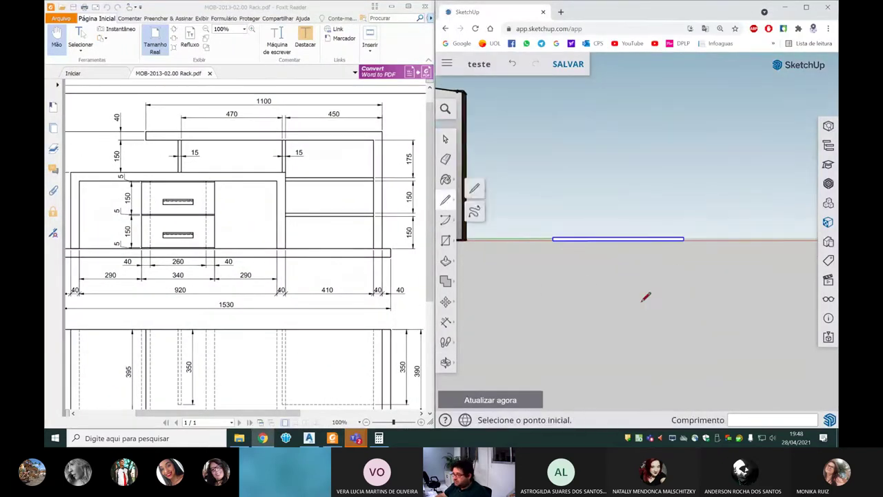
left_click(636, 300)
scroll(656, 299, "up", 2)
scroll(652, 298, "down", 2)
key("Escape")
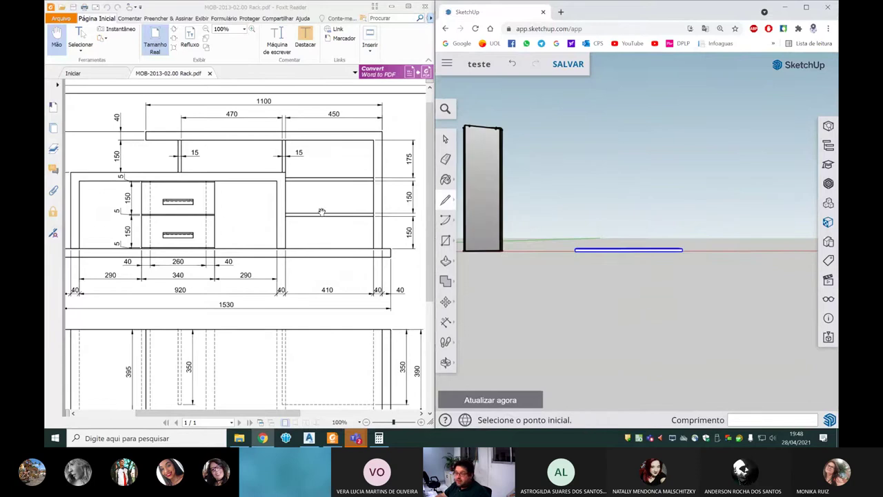
left_click(603, 310)
type("1100")
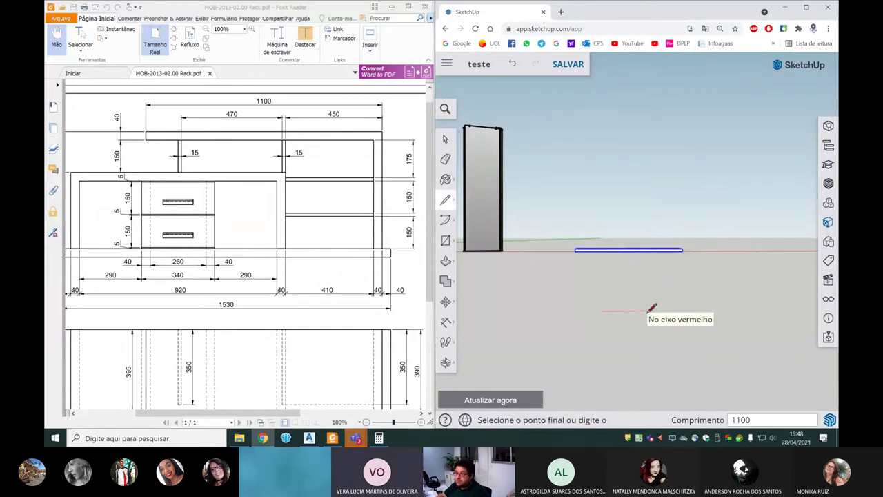
key("Return")
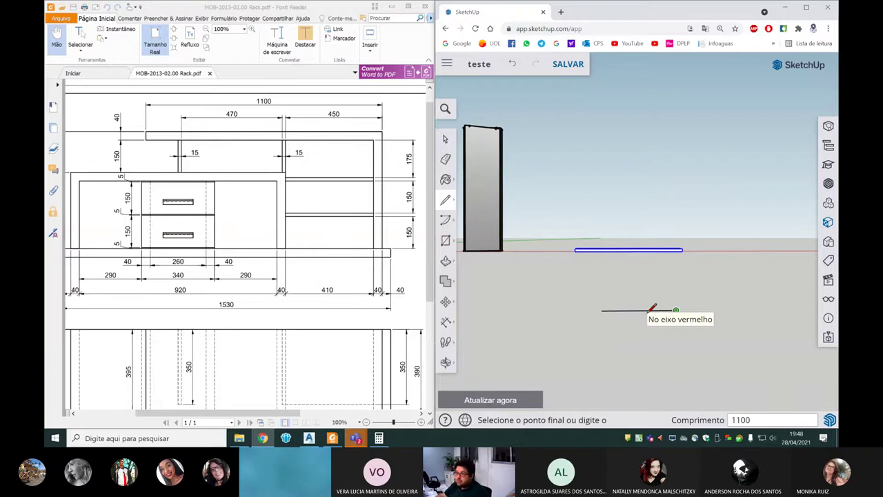
key("Escape")
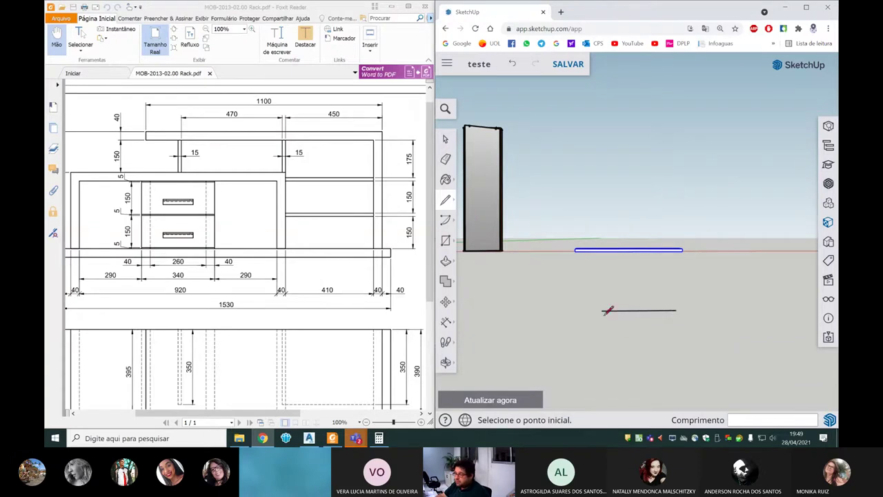
Step: Start a new line from the left end of the 1100 mm line, entering 0
left_click(604, 311)
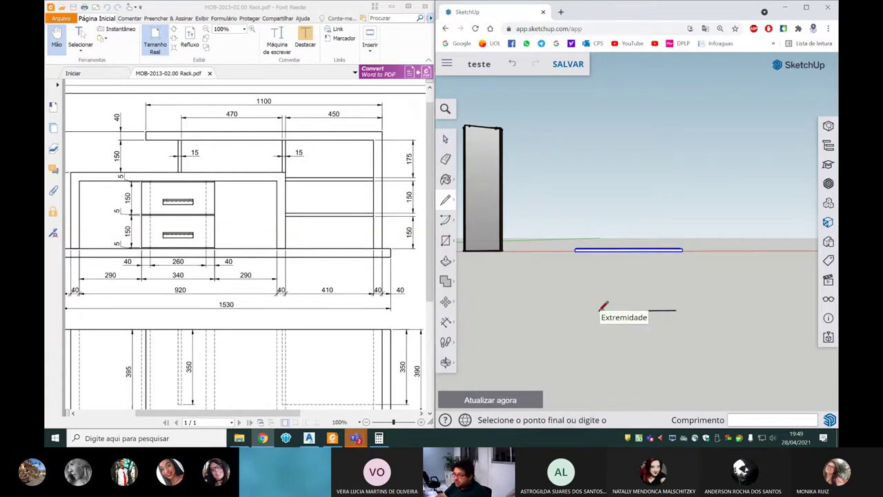
scroll(606, 311, "up", 3)
type("1000.0")
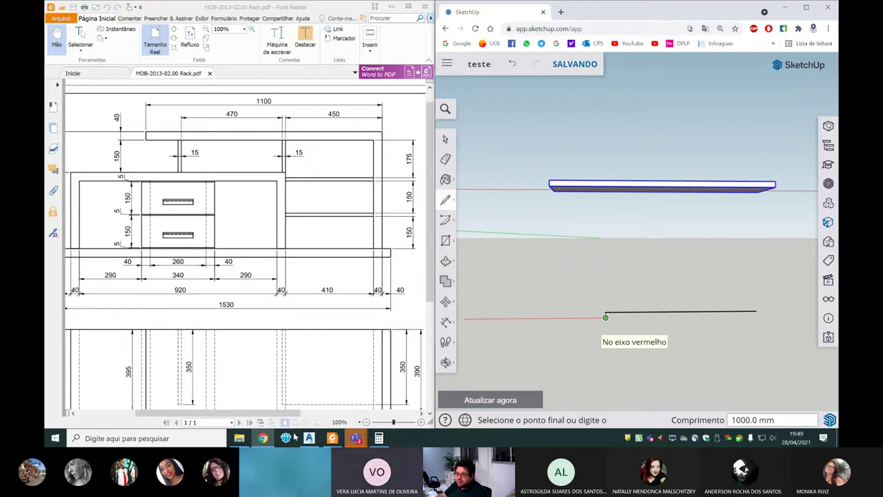
left_click(379, 438)
left_click(265, 142)
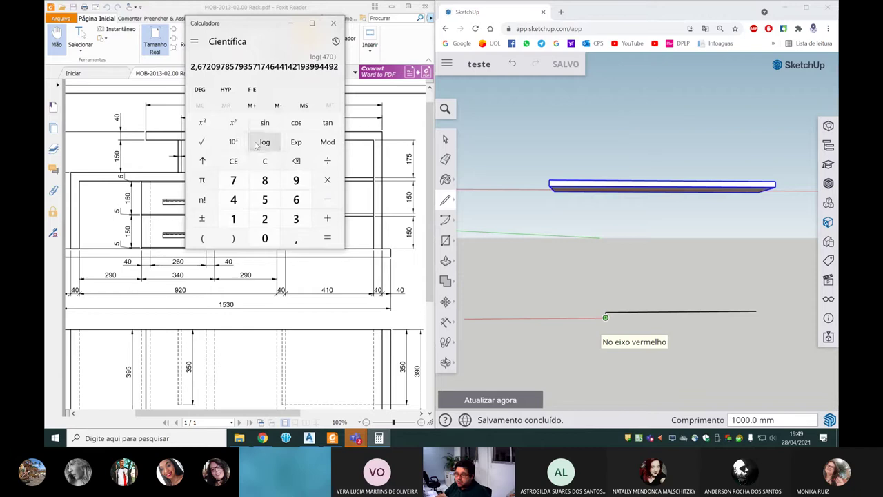
left_click(264, 160)
type("100-40=")
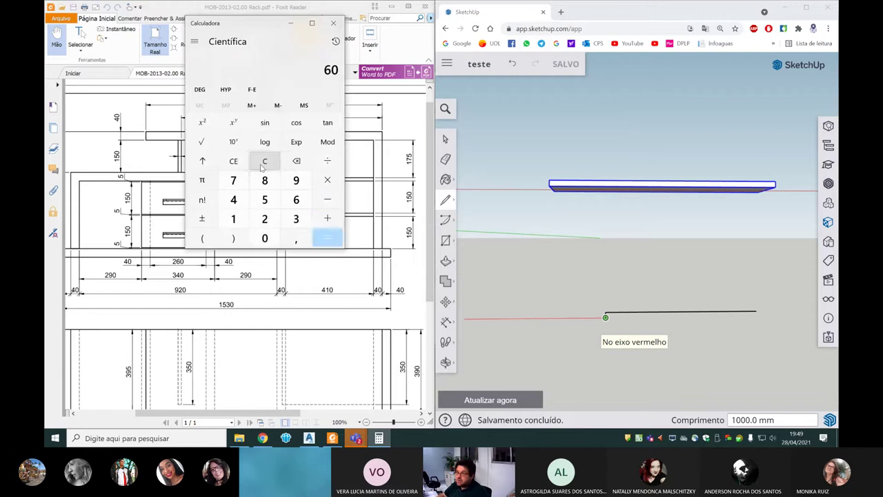
left_click(265, 163)
type("1100-40=")
left_click(606, 317)
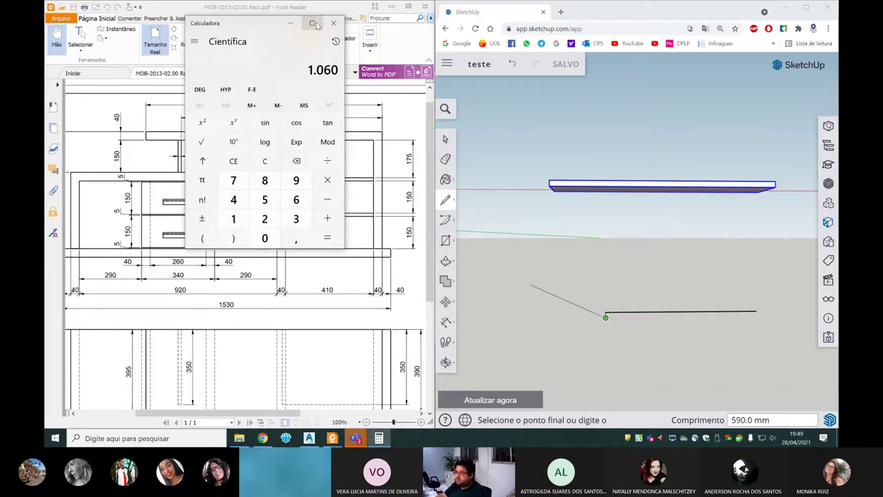
left_click(291, 23)
type("1060")
key("Return")
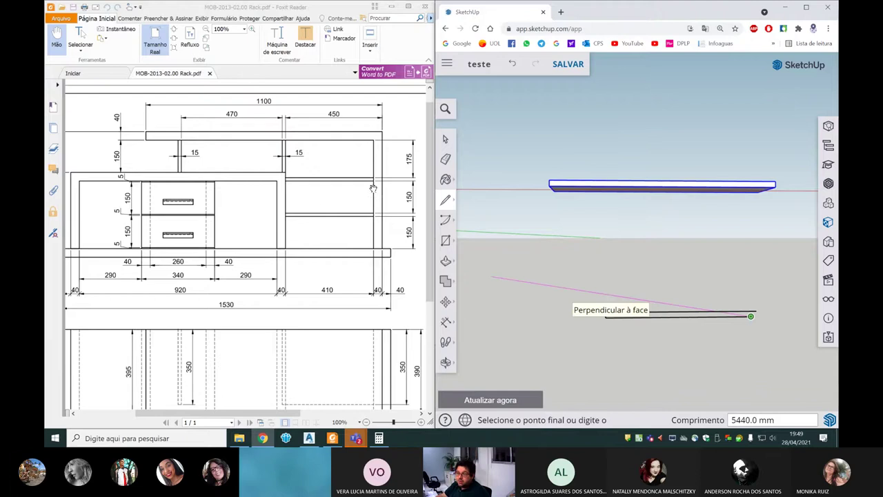
Step: Pan the PDF across the side and 3D views, back to the front elevation's 190, 355 and 40 heights
mouse_move(294, 412)
left_mouse_down()
mouse_move(373, 412)
mouse_move(264, 405)
mouse_move(290, 401)
left_mouse_up()
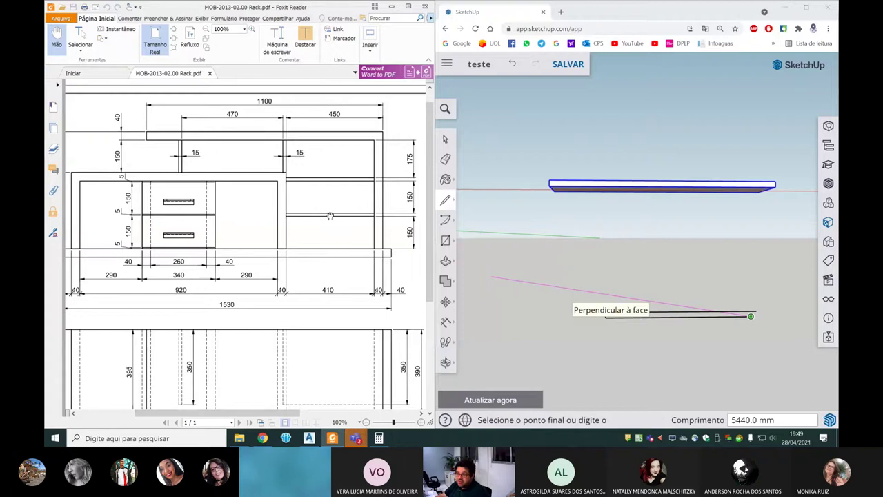
mouse_move(278, 412)
left_mouse_down()
mouse_move(350, 409)
mouse_move(256, 399)
left_mouse_up()
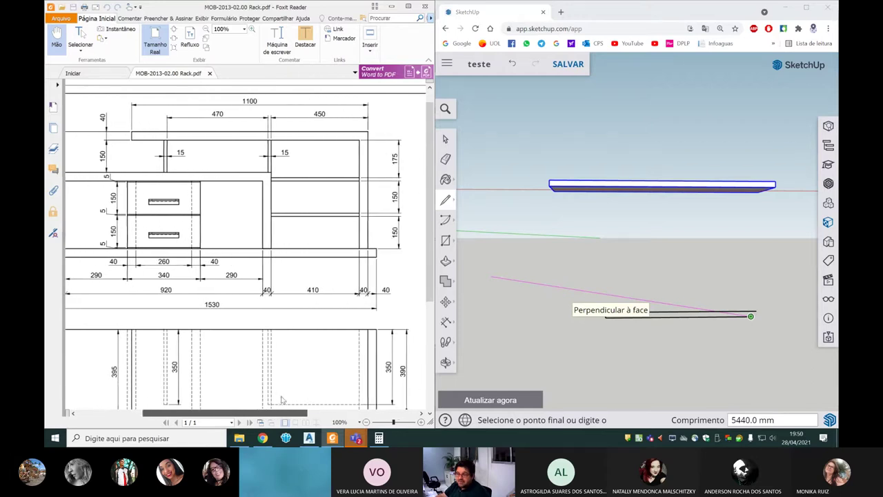
left_click_drag(256, 398, 252, 399)
scroll(252, 399, "right", 2)
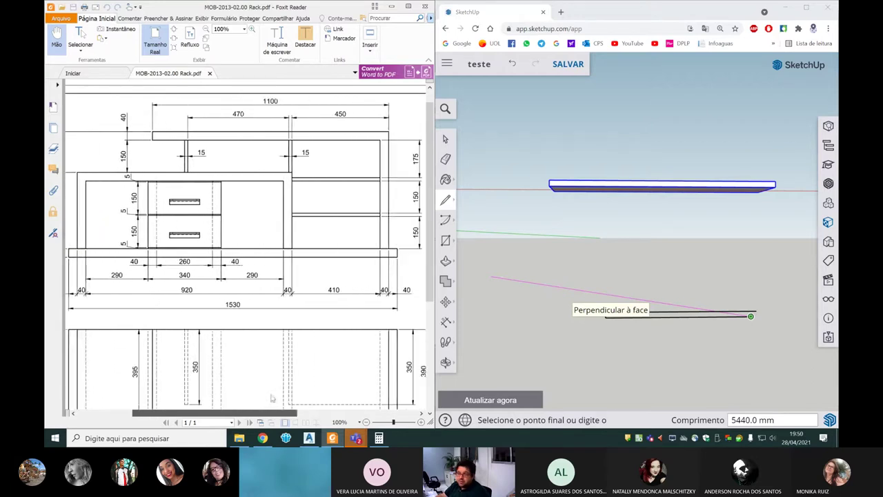
scroll(329, 287, "down", 3)
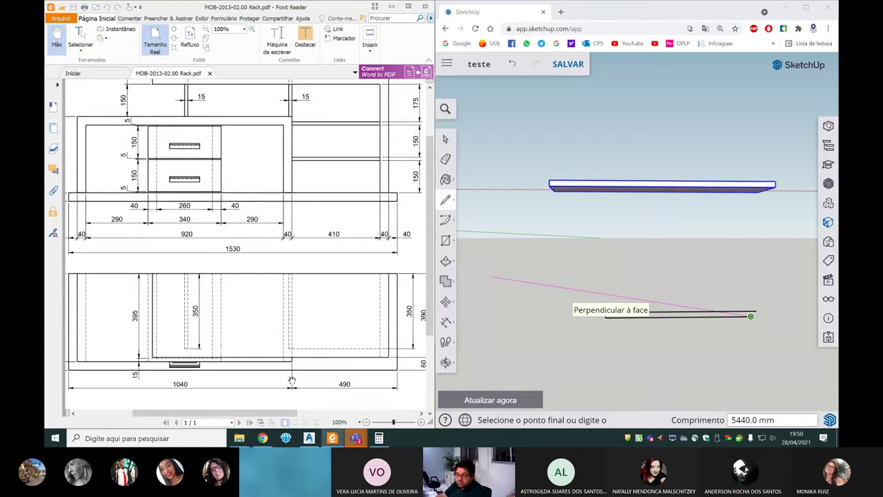
left_click_drag(281, 414, 384, 414)
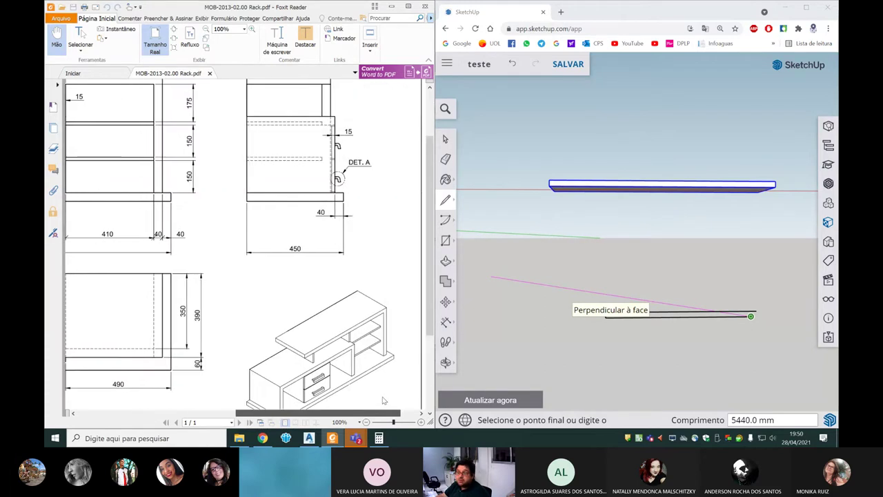
scroll(384, 400, "up", 5)
scroll(276, 383, "left", 3)
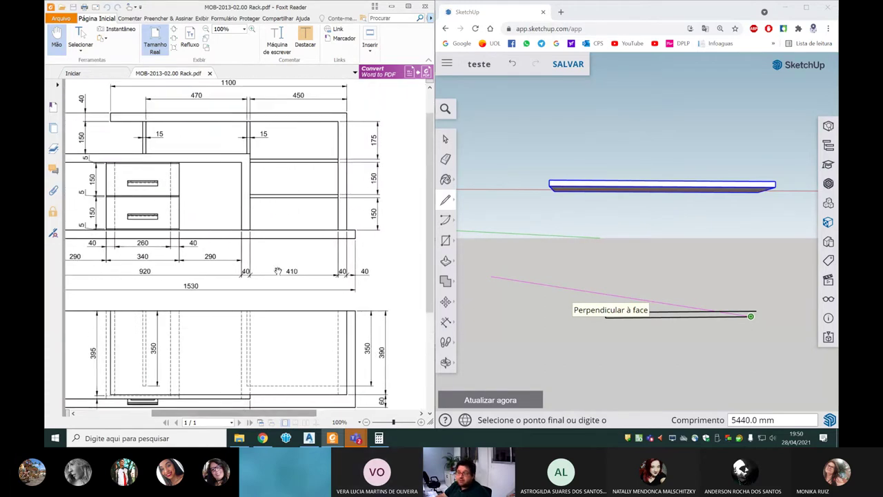
mouse_move(245, 414)
left_mouse_down()
mouse_move(209, 415)
mouse_move(228, 411)
mouse_move(216, 412)
left_mouse_up()
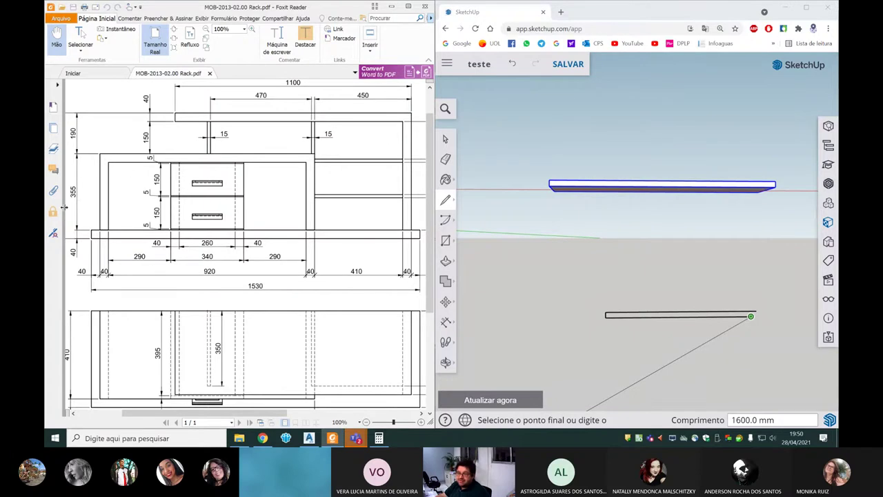
Step: Compute 150 + 355 = 505 in Calculator, repeat the sum, then minimize it
left_click(379, 438)
left_click(265, 179)
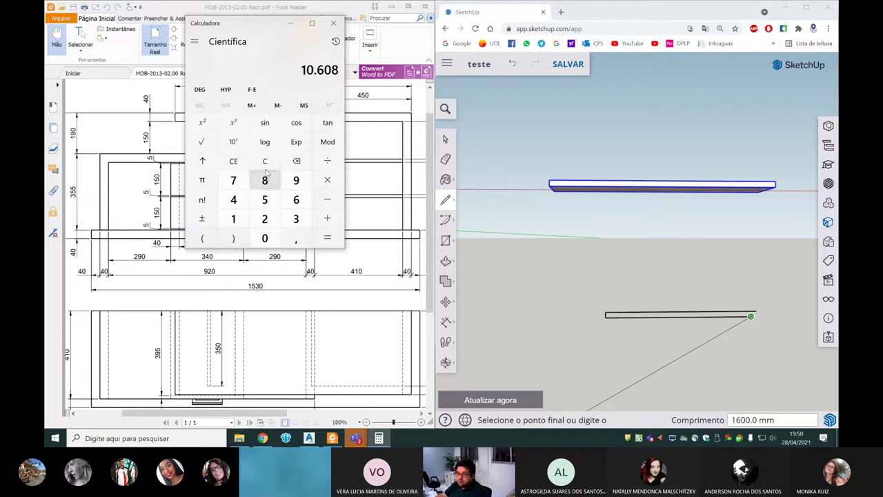
left_click(267, 165)
type("150355")
key("Return")
mouse_move(251, 25)
left_mouse_down()
mouse_move(276, 238)
mouse_move(268, 145)
left_mouse_up()
left_click(290, 281)
type("150")
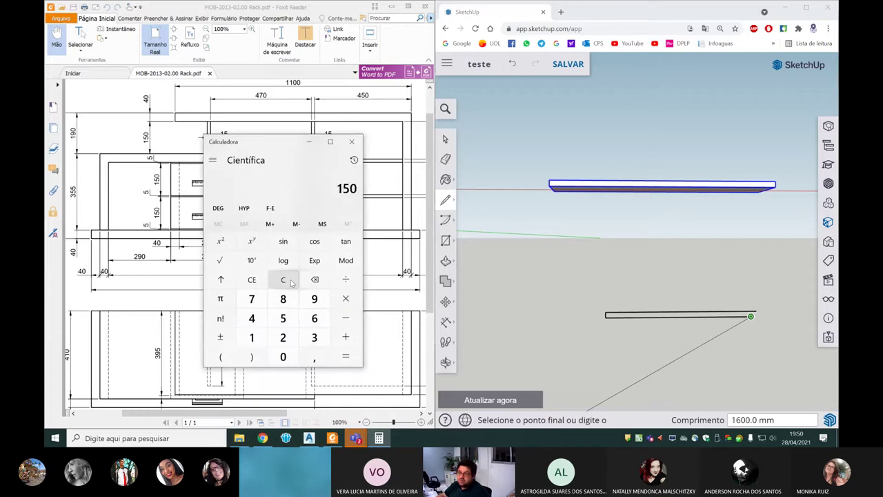
type("355")
key("Return")
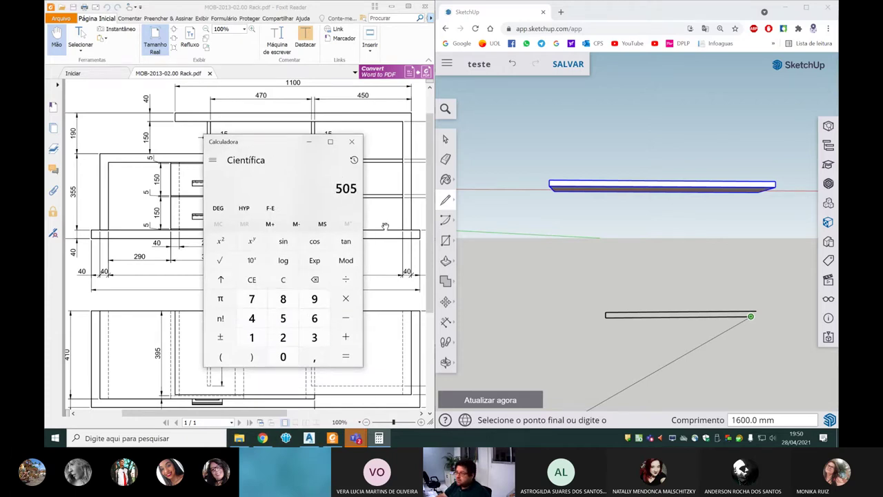
left_click(309, 142)
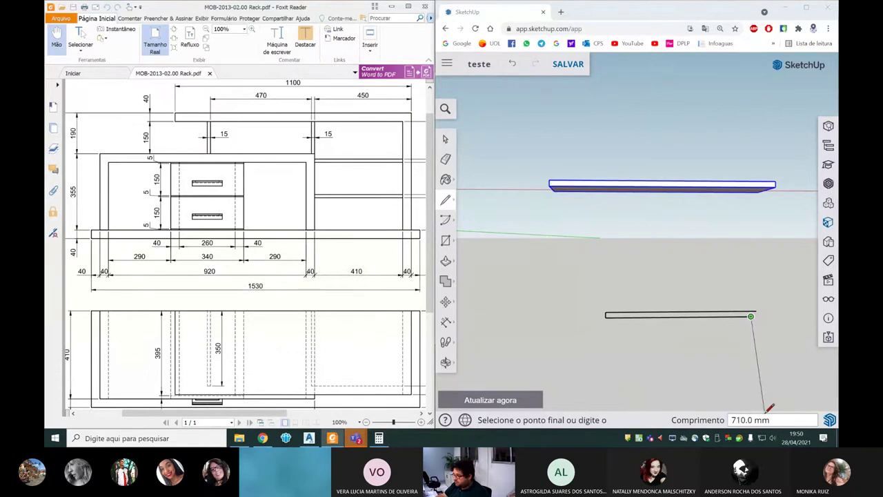
Step: Draw the 505 mm vertical edge and the 40 mm leg, closing the L profile at its start point
type("505")
key("Return")
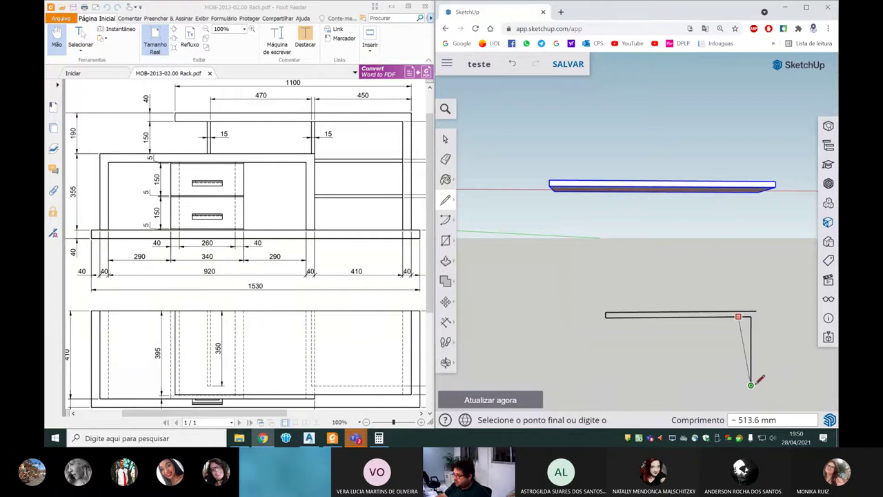
scroll(765, 382, "down", 3)
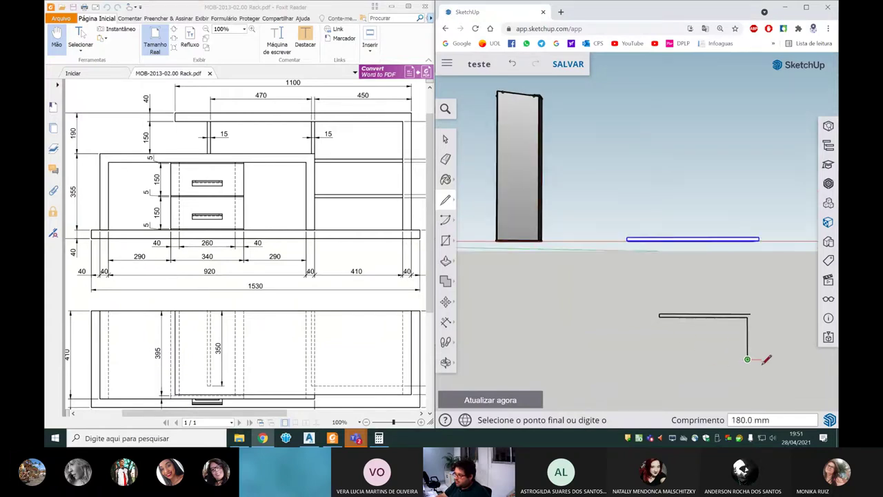
scroll(751, 355, "up", 5)
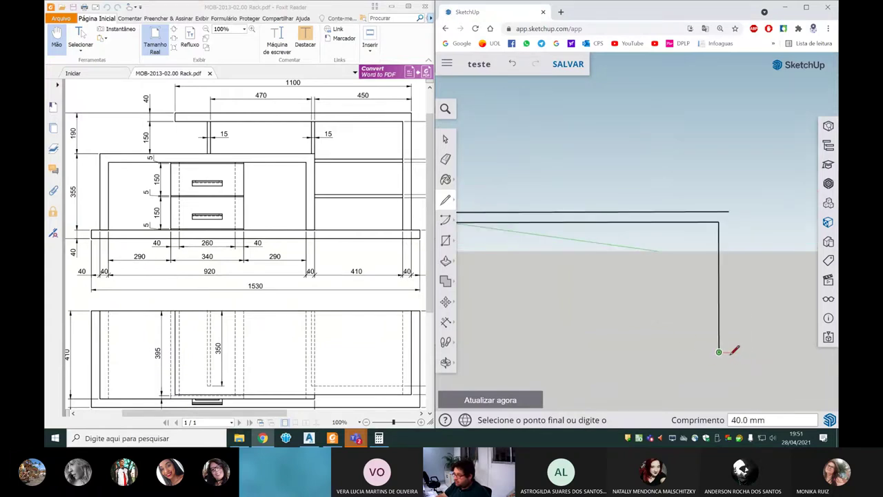
type("40")
key("Return")
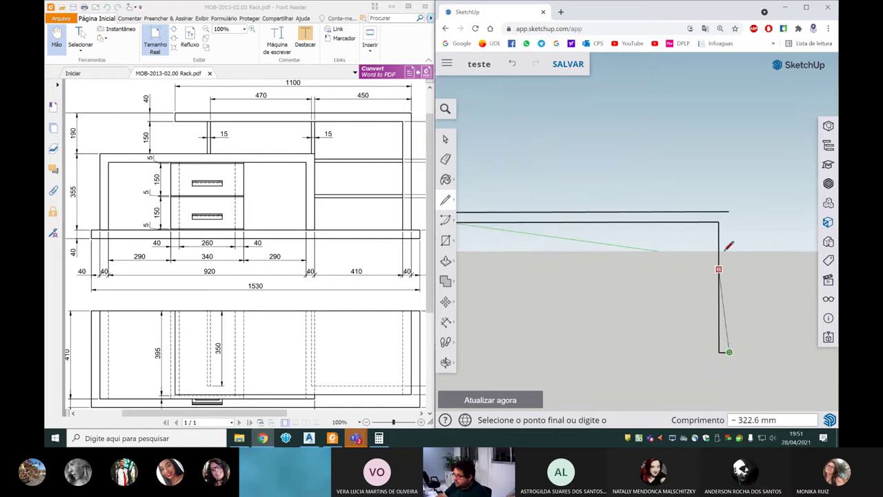
left_click(729, 212)
scroll(714, 230, "down", 2)
middle_click_drag(714, 230, 715, 237)
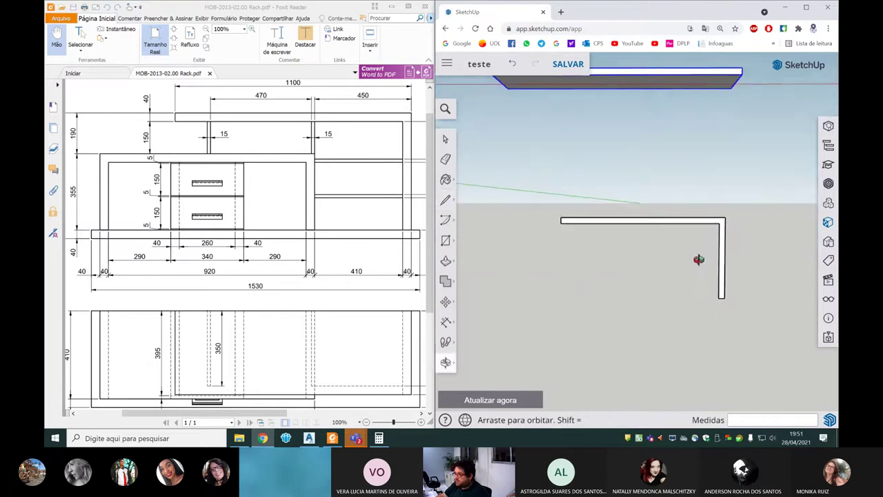
key("space")
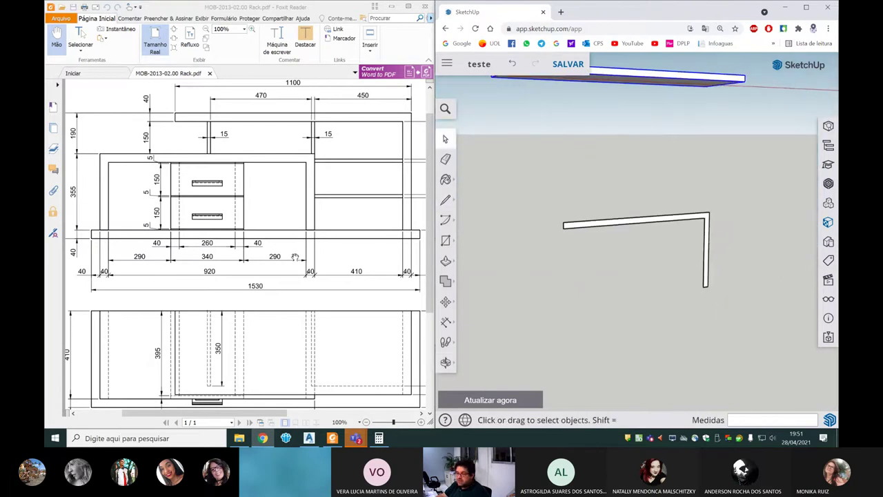
left_click_drag(249, 413, 259, 416)
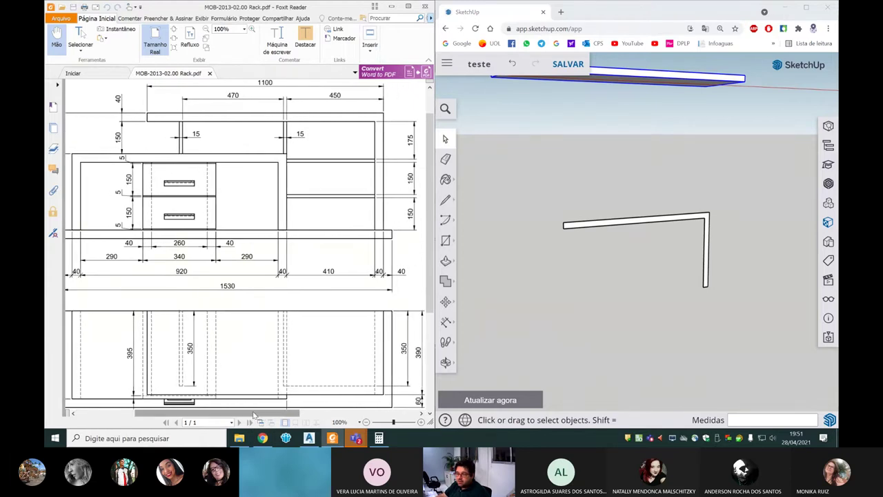
mouse_move(257, 416)
left_mouse_down()
mouse_move(223, 415)
mouse_move(257, 417)
mouse_move(242, 414)
left_mouse_up()
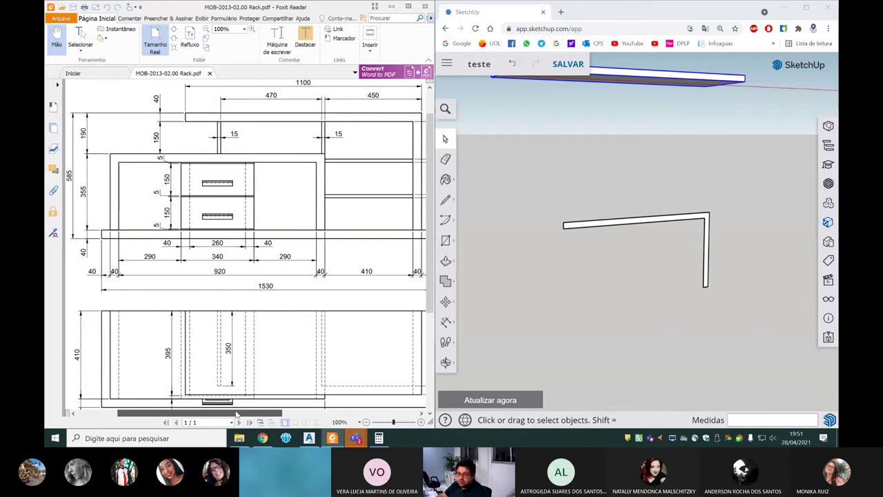
left_click_drag(238, 414, 257, 414)
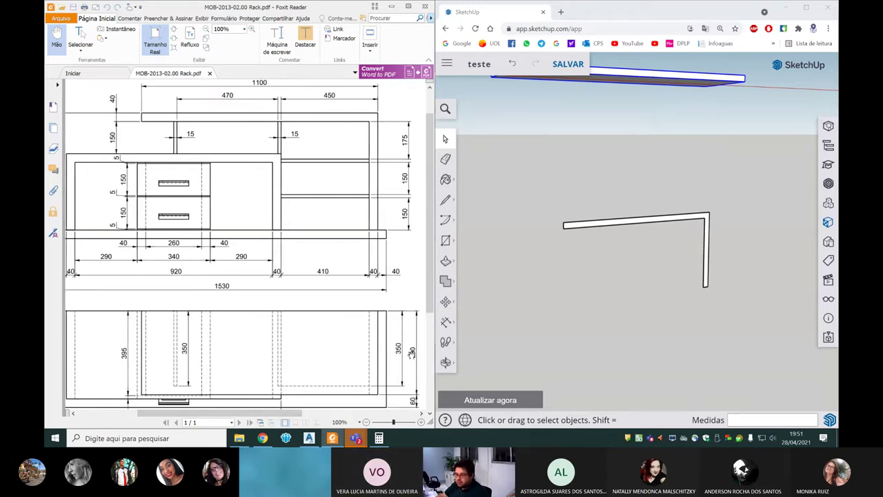
Step: Push/pull the L face 390 mm into a solid piece
middle_click_drag(635, 264, 608, 249)
key("p")
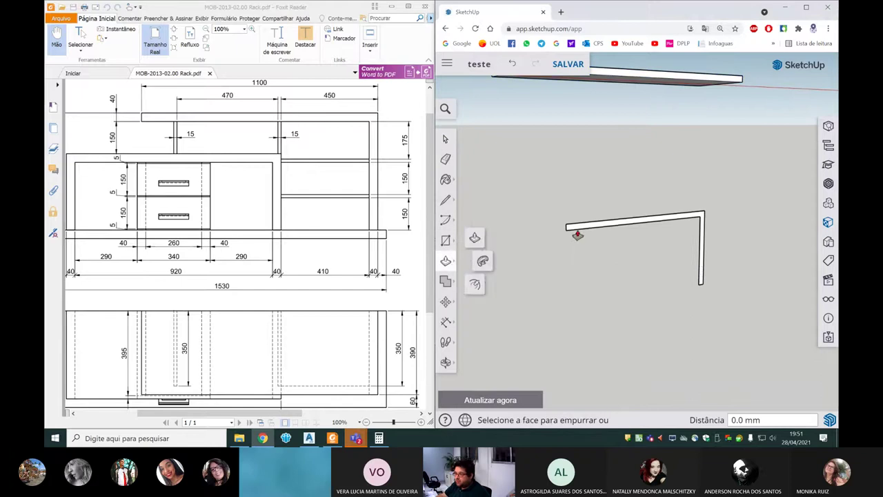
left_click_drag(577, 234, 494, 216)
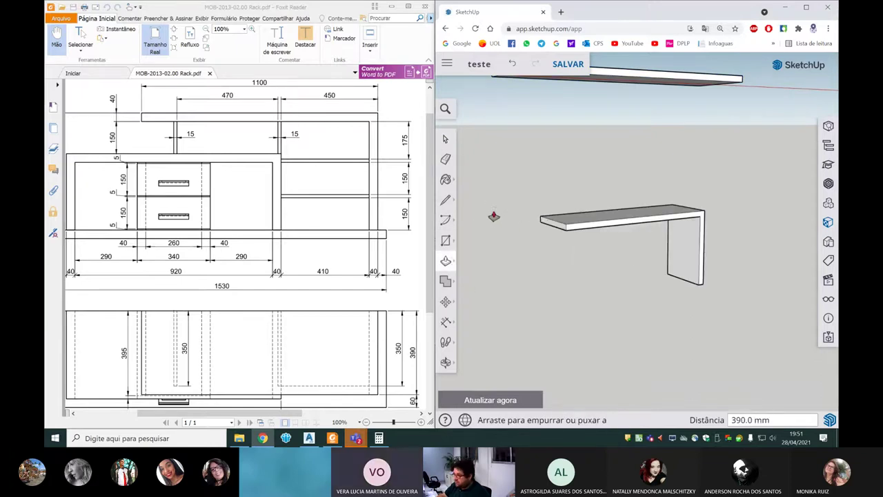
key("space")
Step: Make the L-shaped solid a group with Criar grupo
right_click(590, 230)
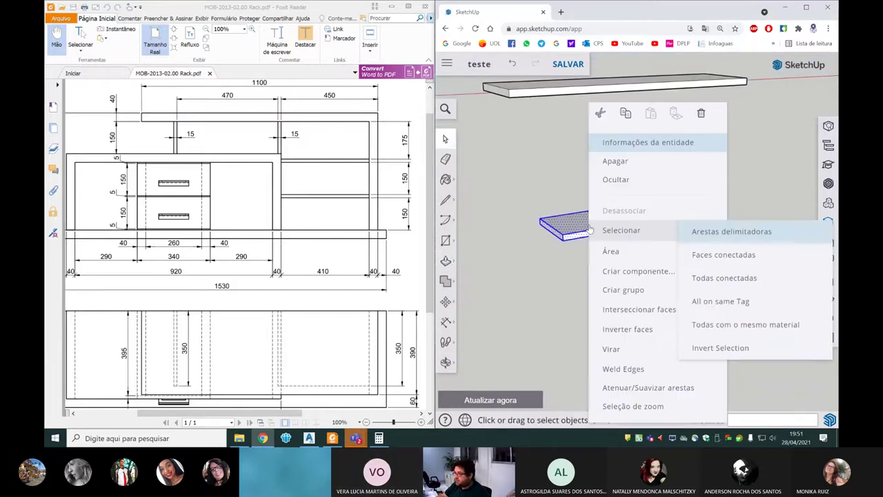
left_click(623, 290)
mouse_move(601, 329)
middle_mouse_down()
mouse_move(651, 249)
mouse_move(623, 258)
mouse_move(555, 239)
mouse_move(446, 138)
middle_mouse_up()
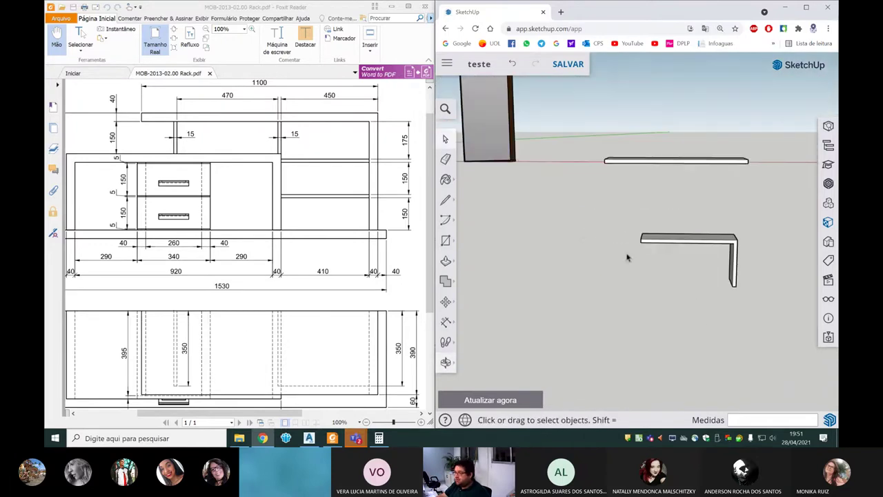
left_click_drag(226, 412, 184, 412)
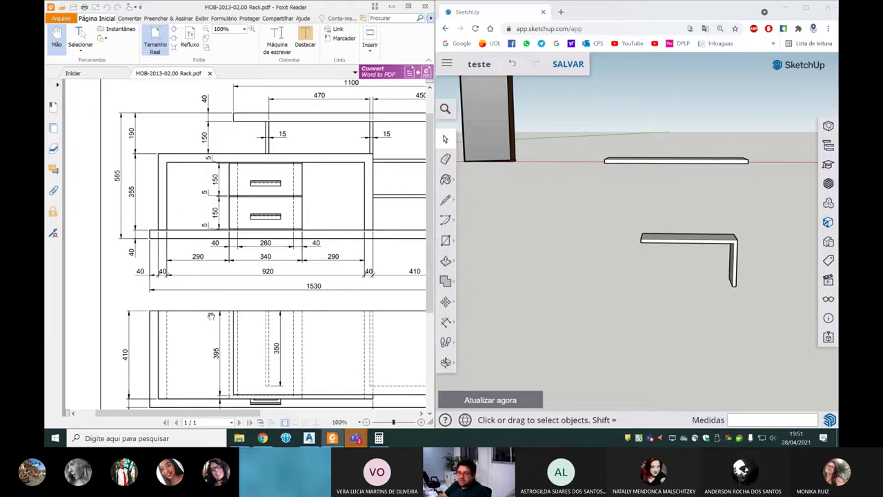
middle_click_drag(604, 274, 626, 237)
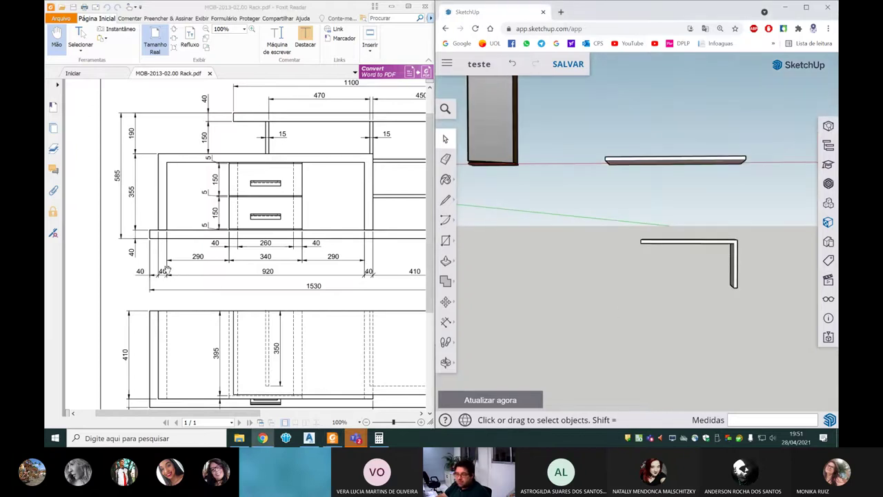
Step: Draw a 40 mm base line on the ground and a 355 mm vertical line from its end
left_click(446, 200)
middle_click_drag(614, 262, 635, 319)
left_click(633, 330)
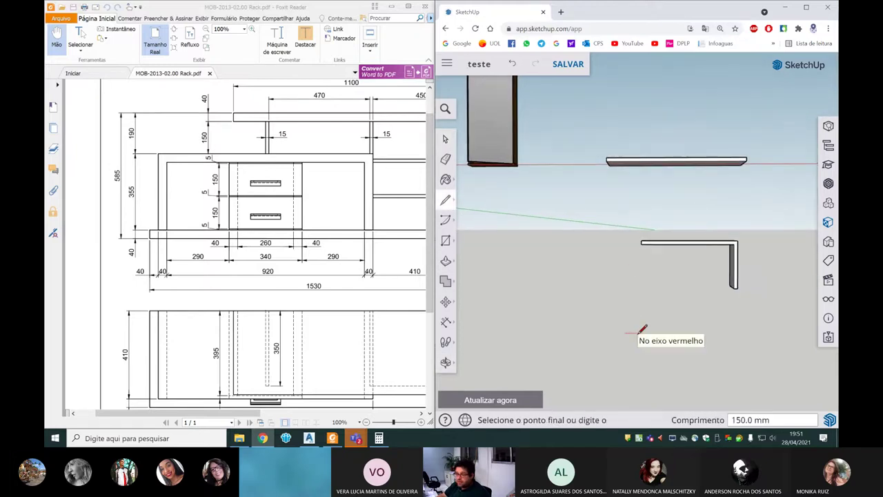
type("40")
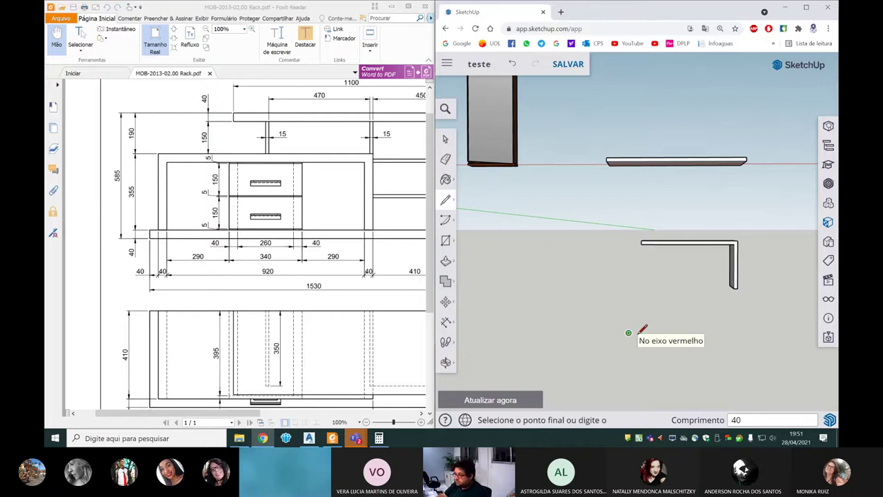
key("Return")
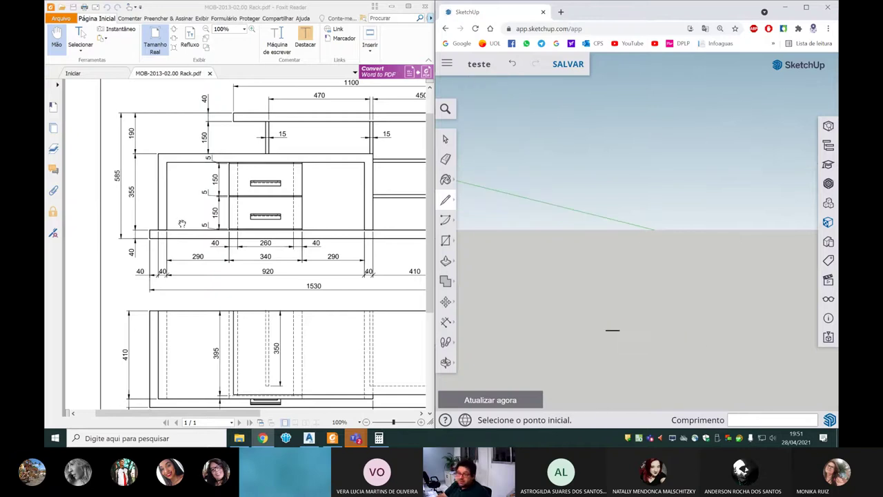
left_click(606, 329)
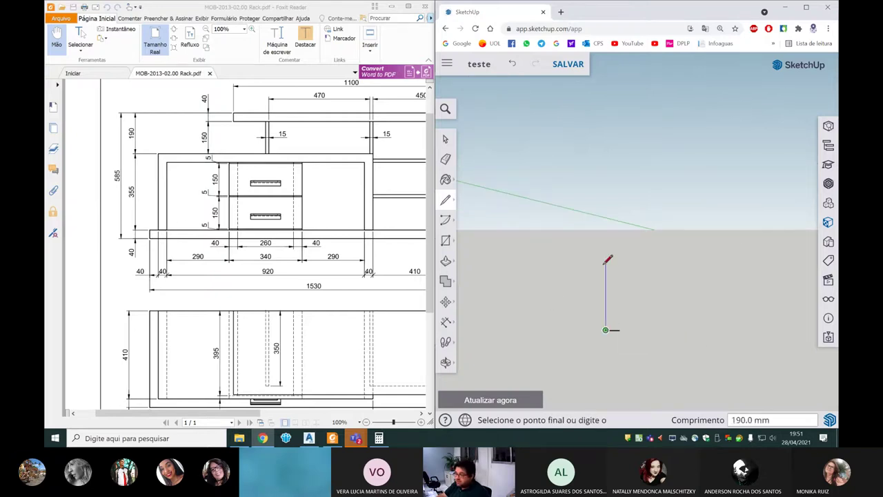
type("355")
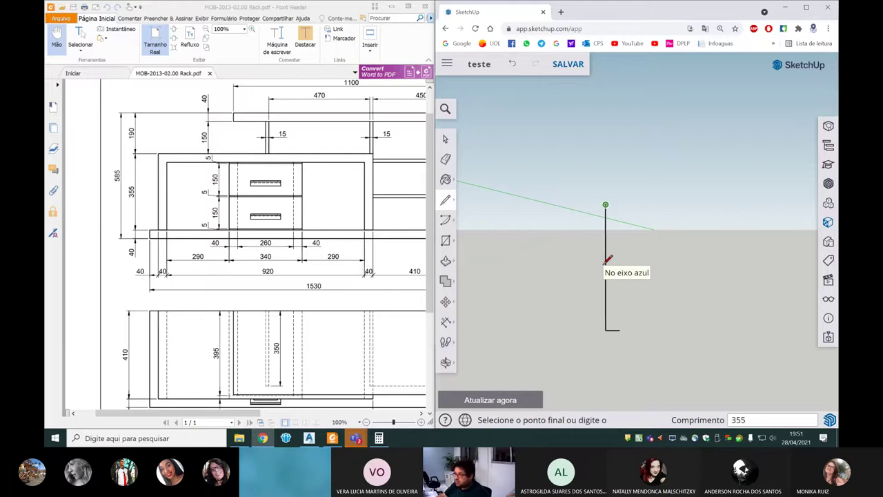
key("Return")
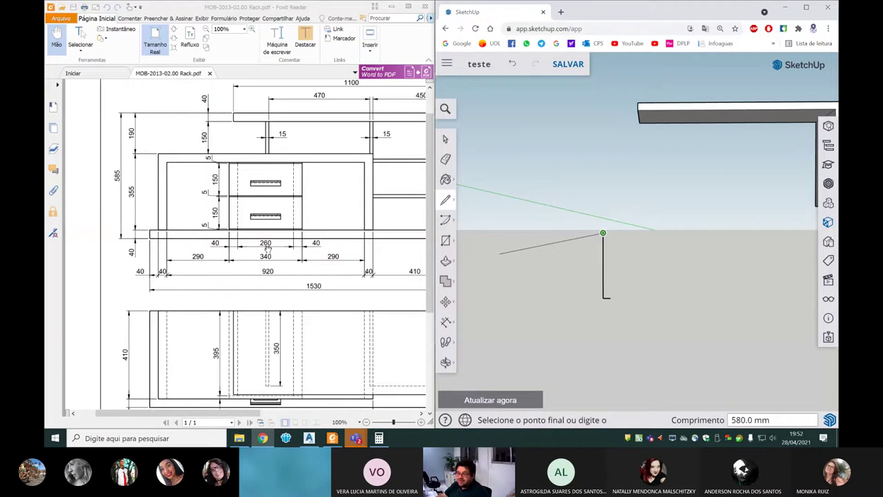
Step: Add 920+40+40 in Windows Calculator to get 1,000
left_click(379, 438)
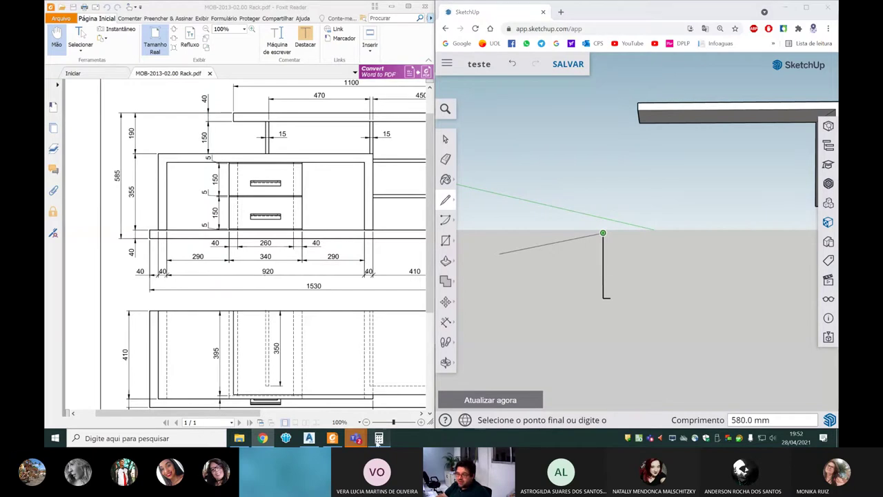
left_click(281, 279)
type("920+40+40")
key("Return")
Step: Scroll through the PDF drawing to check the drawer dimensions
left_click(251, 377)
scroll(251, 376, "down", 2)
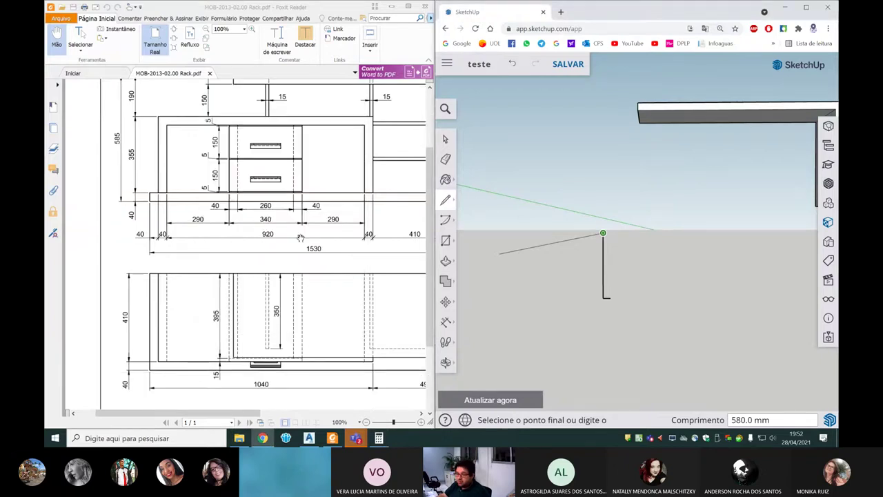
scroll(250, 376, "down", 1)
mouse_move(243, 413)
left_mouse_down()
mouse_move(289, 413)
mouse_move(259, 415)
left_mouse_up()
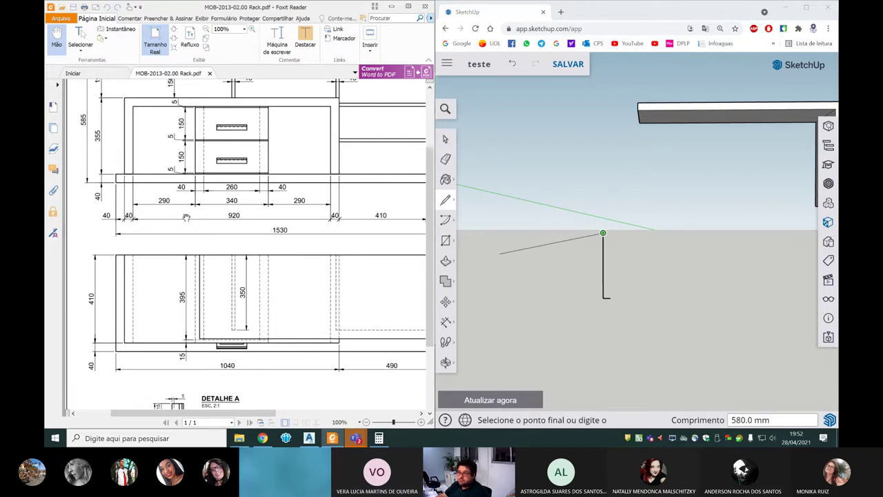
scroll(216, 178, "up", 1)
scroll(216, 178, "up", 2)
scroll(216, 178, "down", 2)
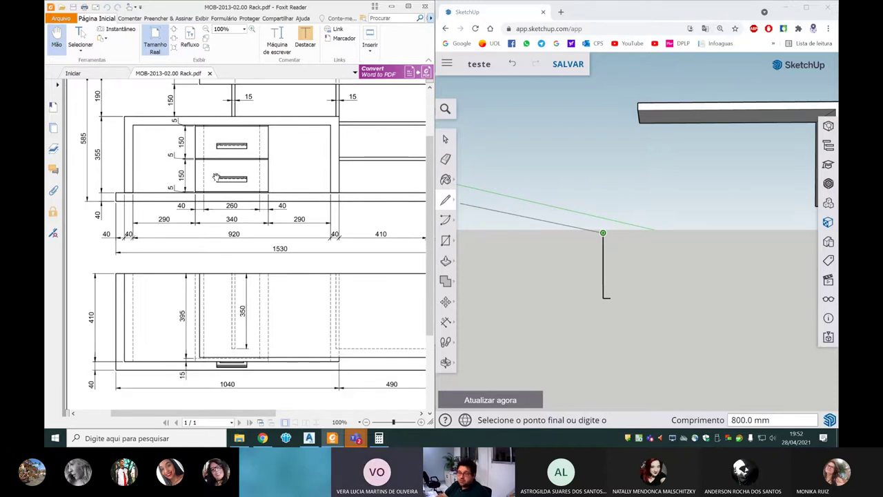
scroll(216, 178, "up", 2)
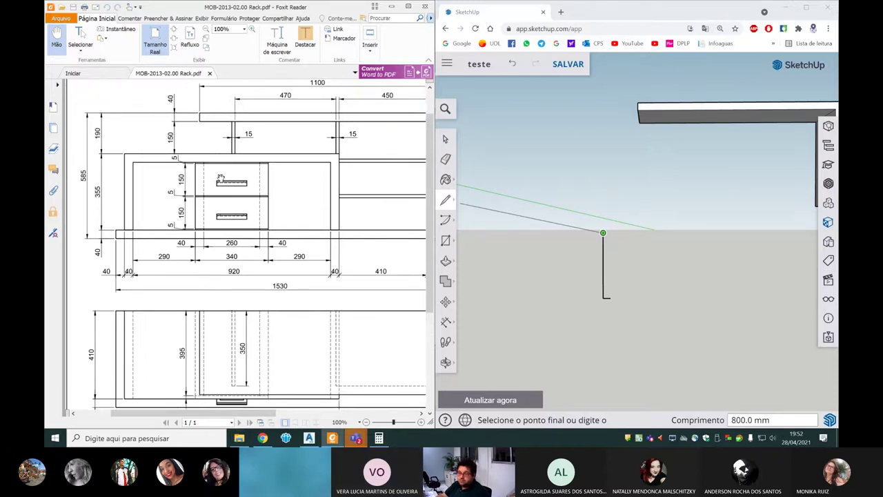
scroll(216, 178, "down", 2)
scroll(218, 179, "down", 1)
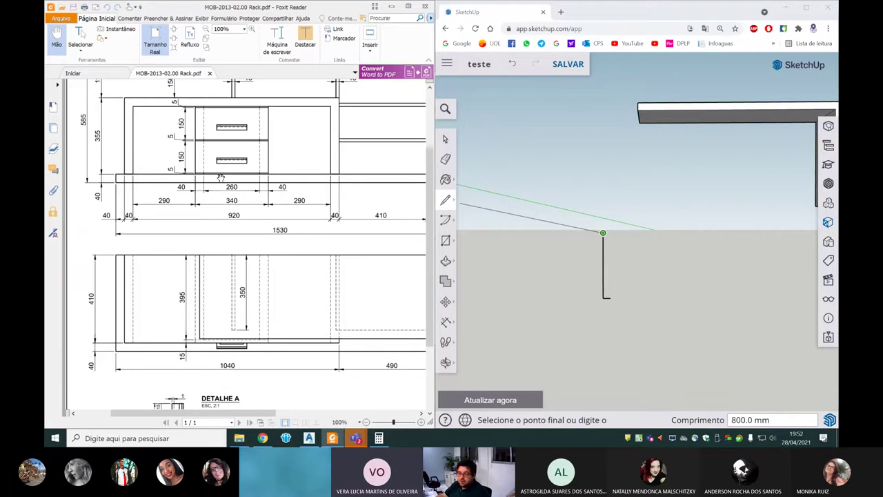
scroll(220, 178, "up", 2)
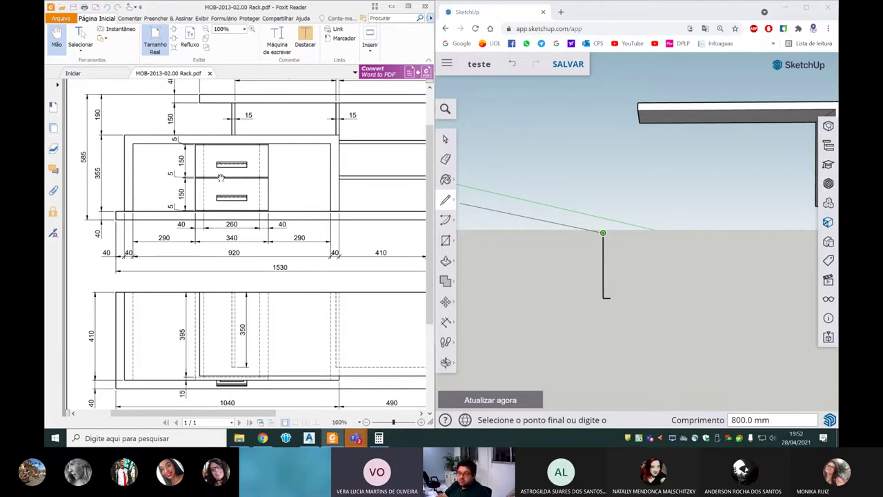
scroll(191, 220, "down", 1)
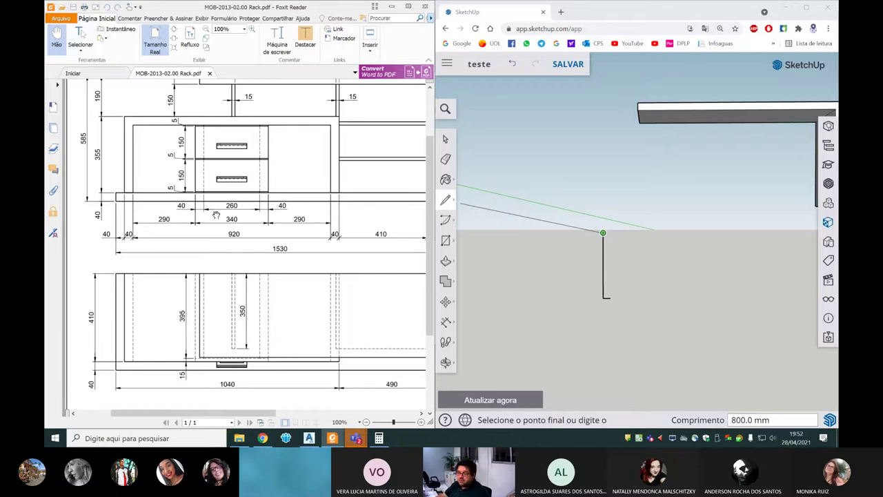
scroll(206, 211, "up", 1)
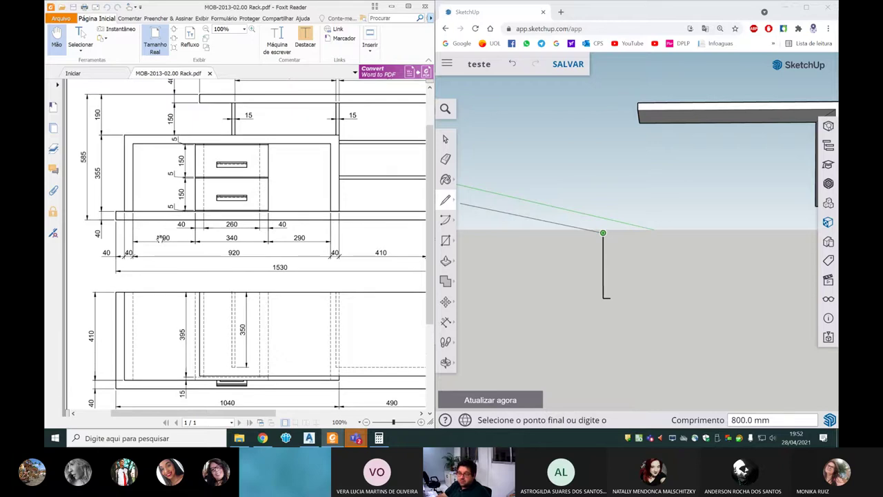
Step: Sum 40+290+340+290+40 in Calculator to confirm 1,000, then minimize the calculator
left_click(379, 439)
left_click(283, 280)
left_click_drag(274, 145, 355, 143)
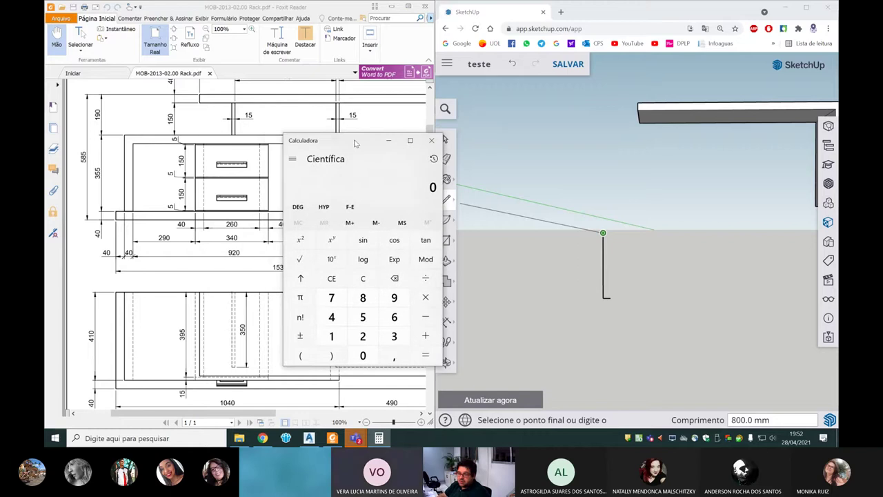
type("40 + ")
type("290 + 340")
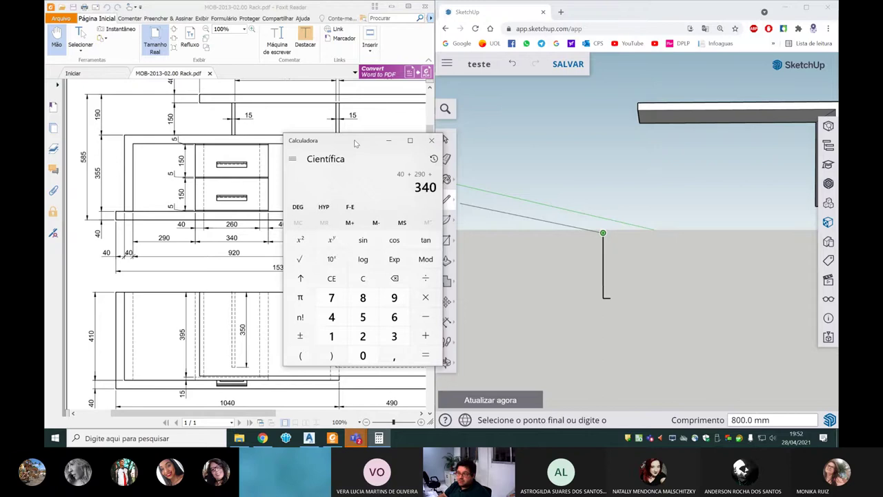
left_click_drag(363, 142, 494, 144)
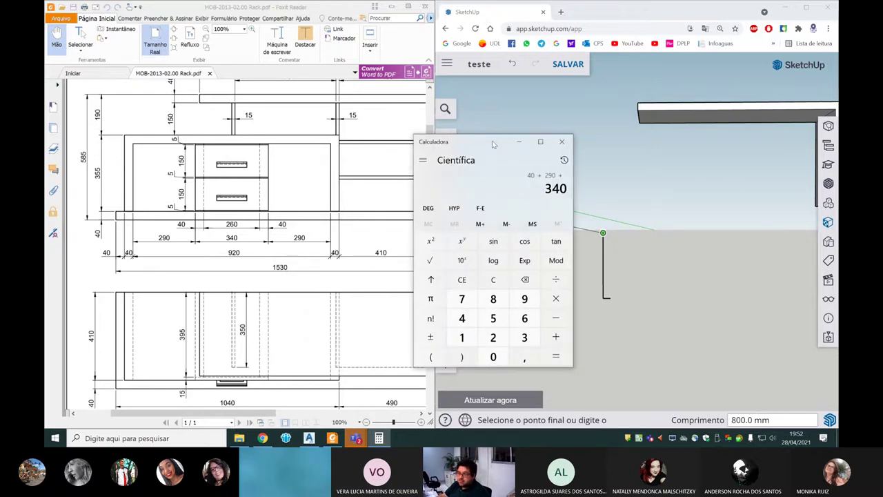
type("+290")
key("Return")
type("+40")
key("Return")
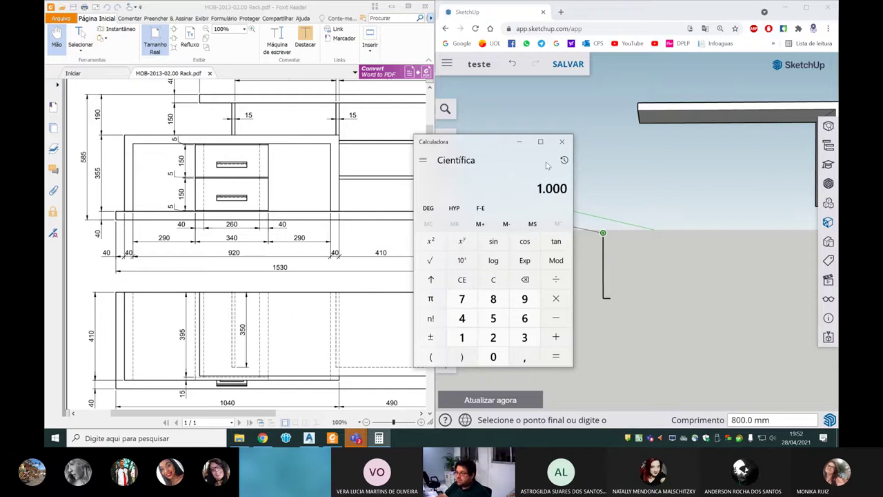
left_click(519, 142)
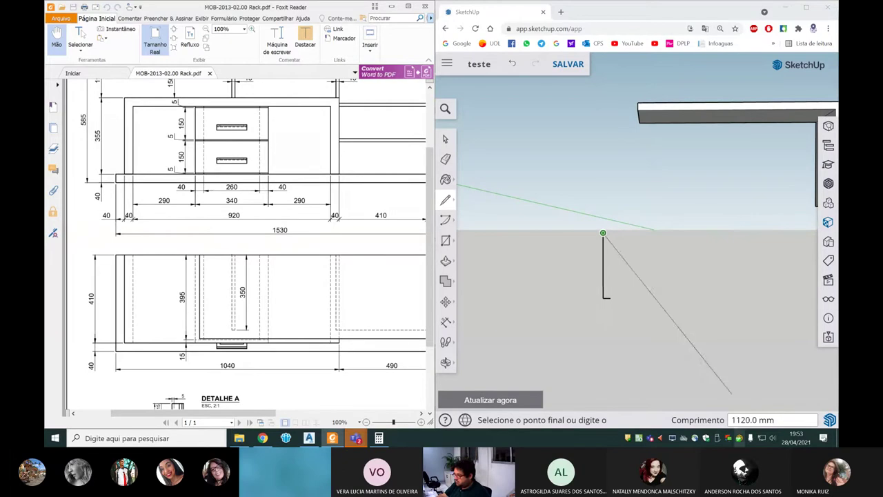
Step: Draw the 1080 mm top edge, a 355 mm right side and a 40 mm foot
type("1080")
key("Return")
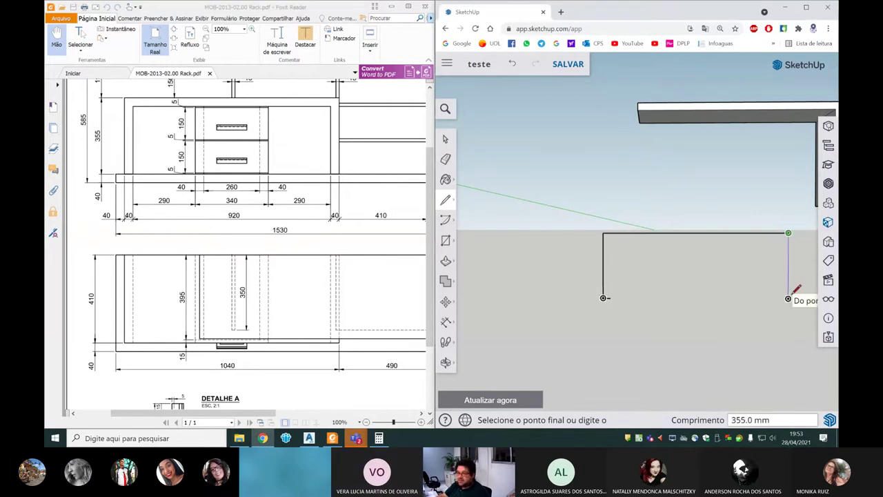
type("355")
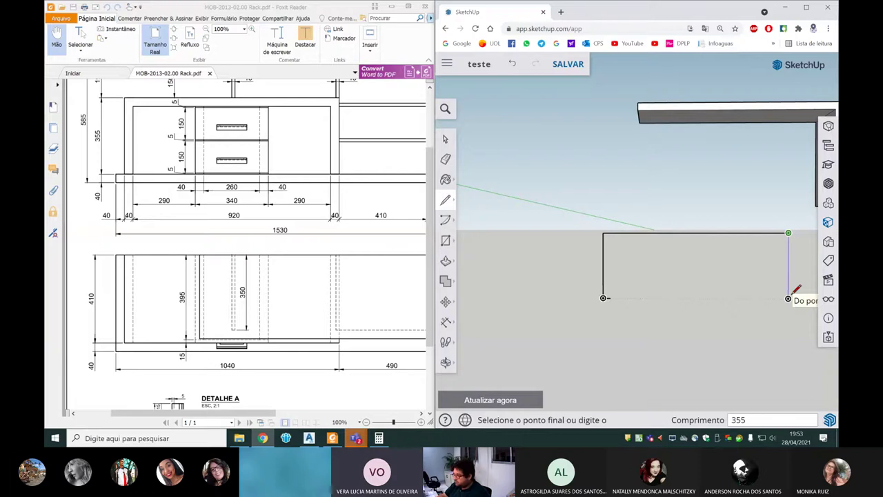
key("Return")
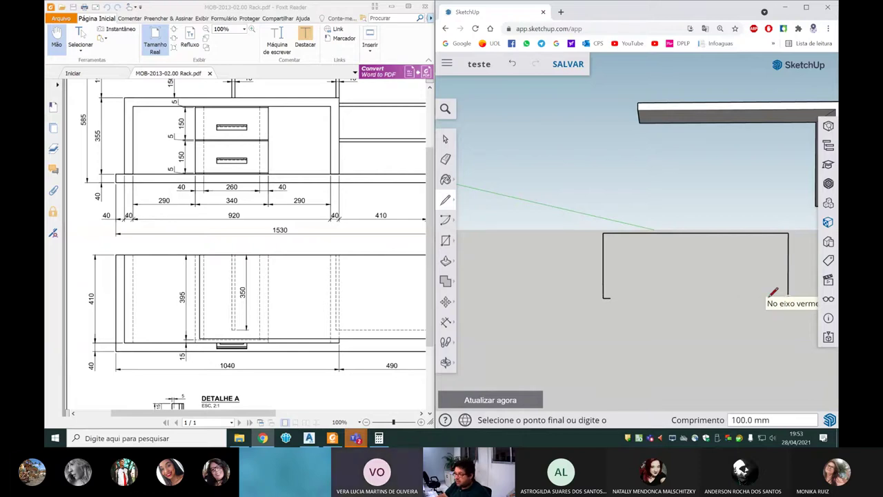
type("40")
key("Return")
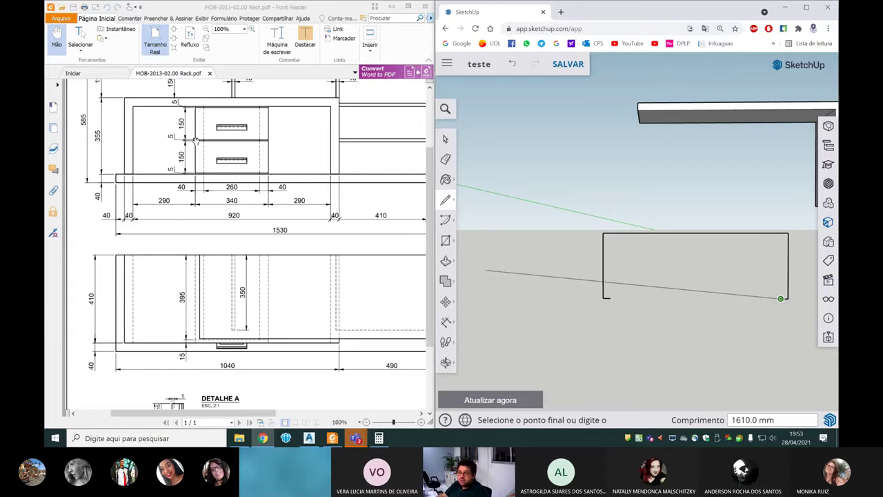
scroll(195, 140, "up", 1)
scroll(195, 140, "up", 1)
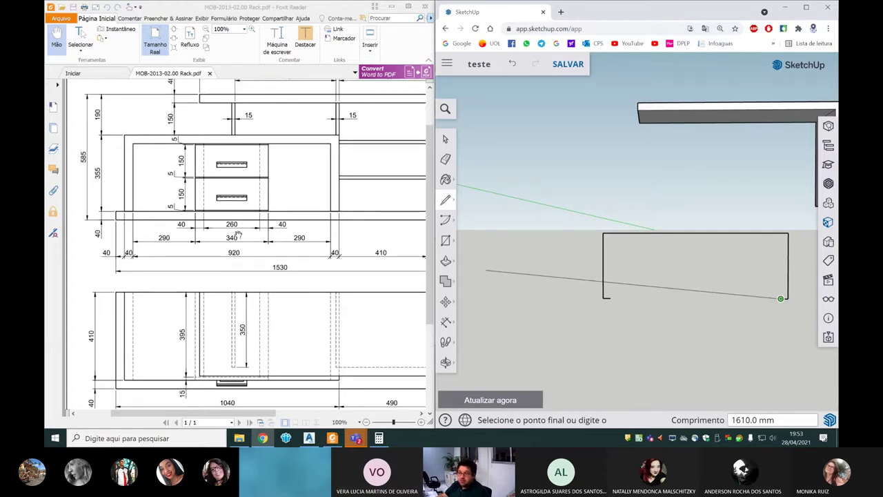
left_click_drag(235, 412, 224, 408)
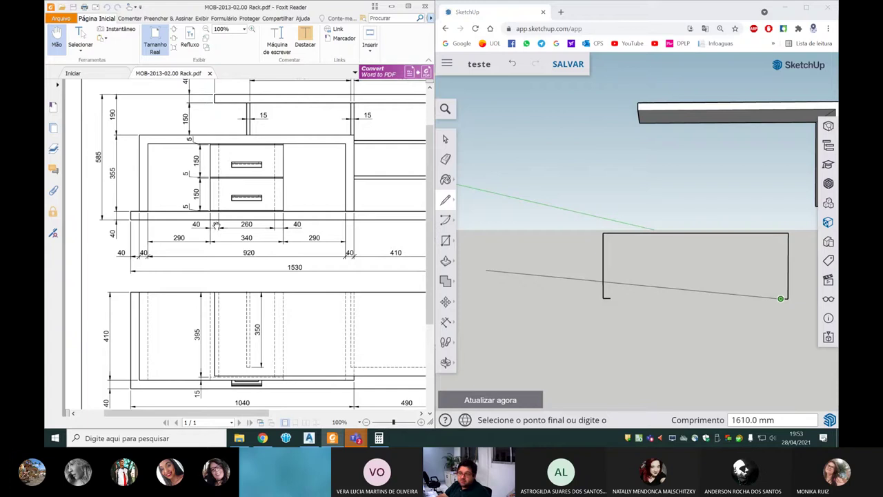
Step: Compute 355-40 = 315 in Calculator and pan the PDF drawing
left_click(378, 438)
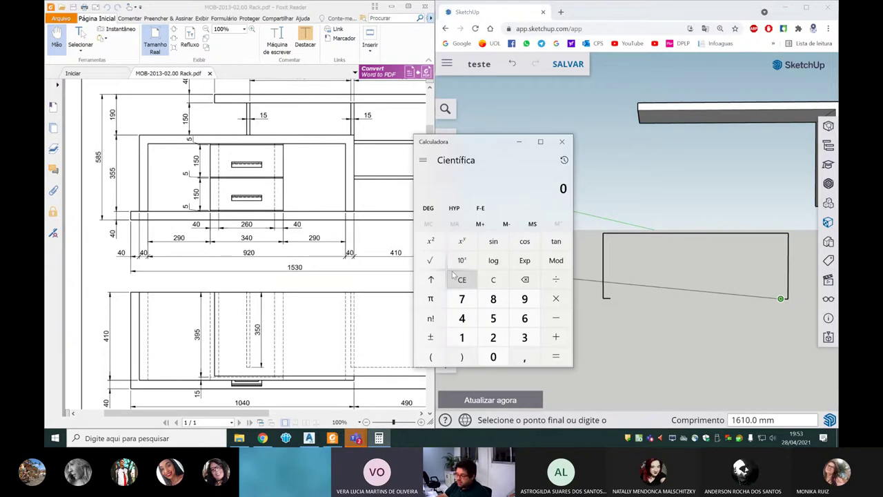
left_click(457, 279)
type("355-40=")
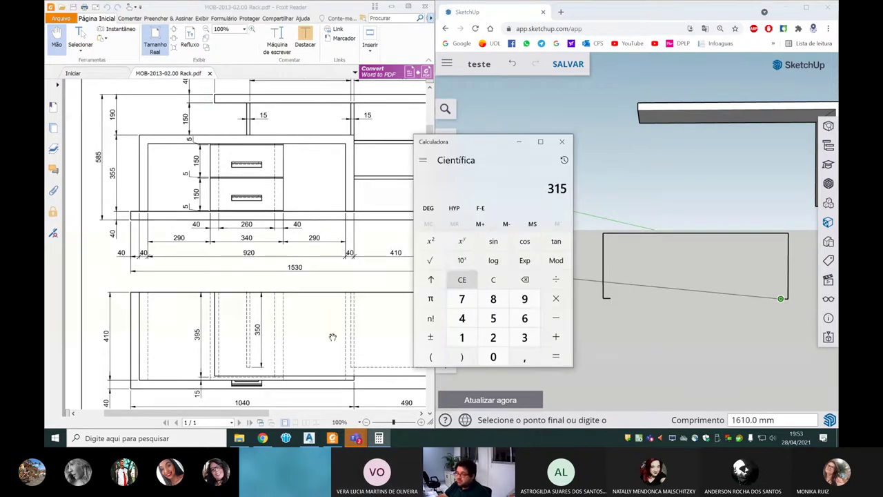
mouse_move(218, 412)
left_mouse_down()
mouse_move(335, 412)
mouse_move(216, 399)
left_mouse_up()
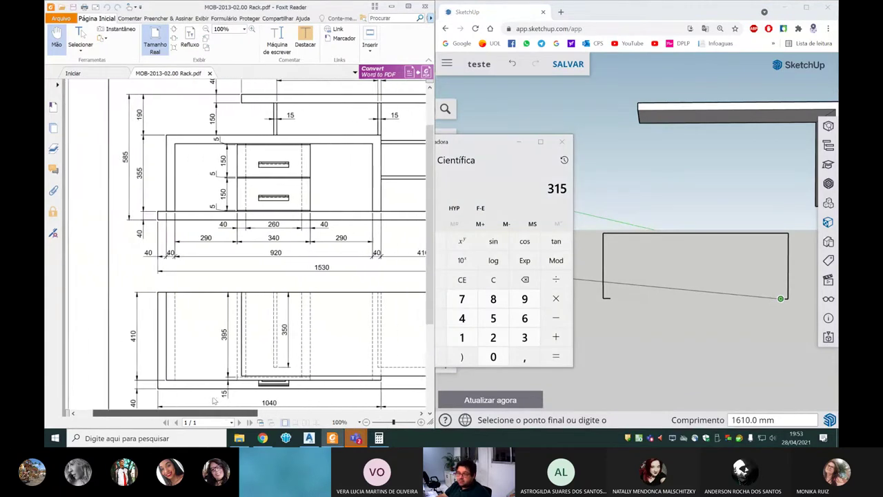
left_click_drag(216, 399, 143, 399)
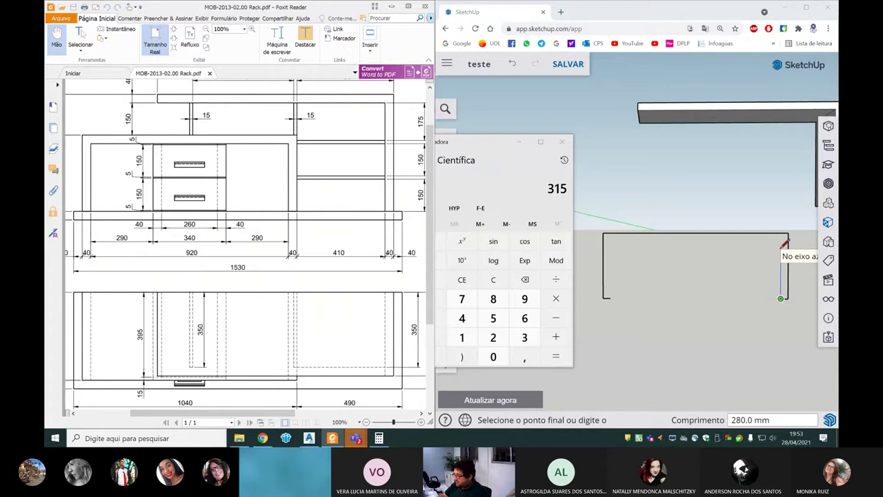
Step: Draw the 315 mm inner leg, close the frame outline into a face, and delete the stray edge
left_click(778, 413)
type("315")
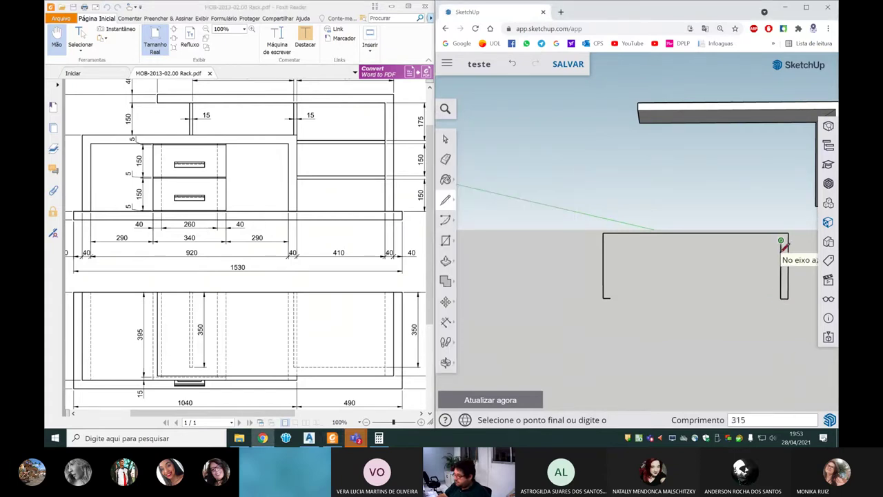
key("Return")
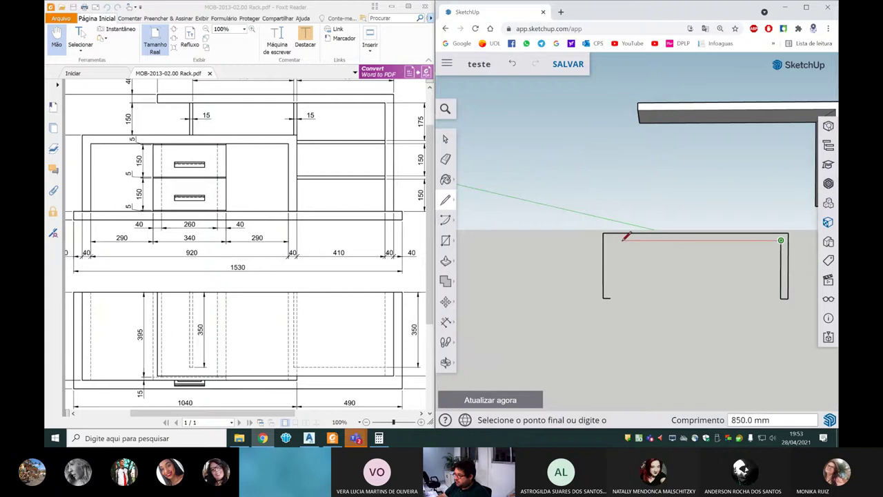
scroll(601, 237, "up", 2)
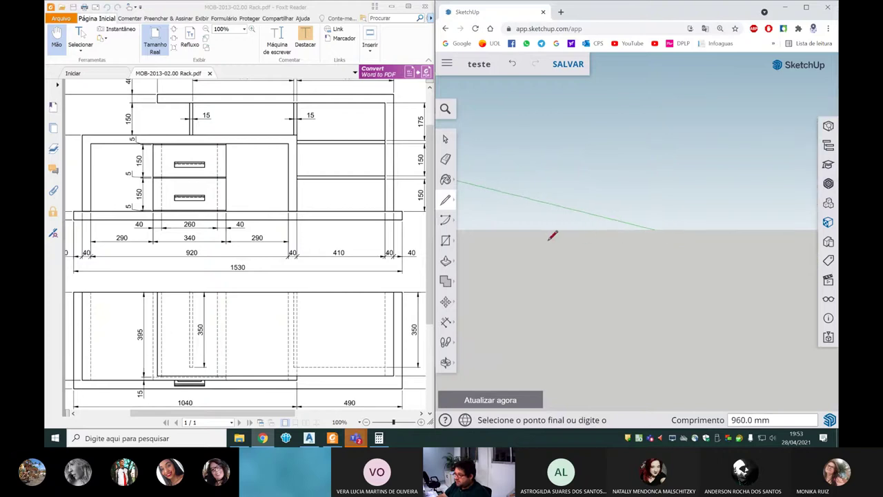
left_click(525, 245)
left_click(567, 324)
left_click(567, 245)
key("space")
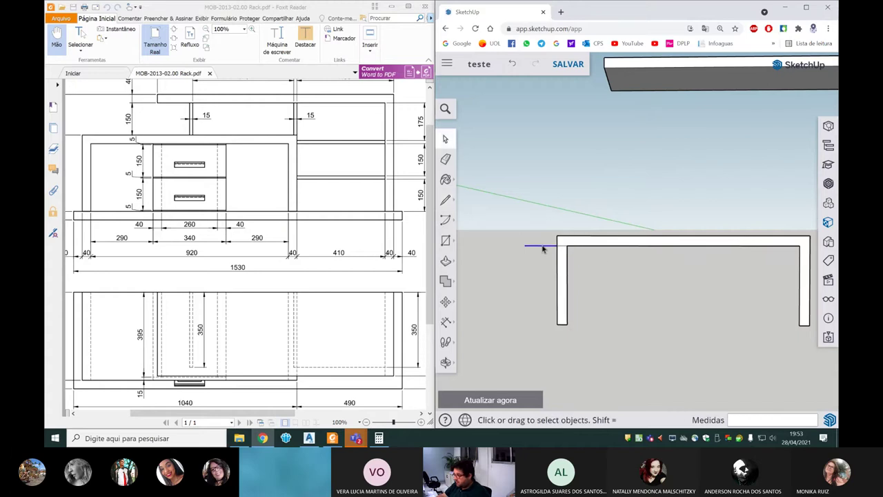
key("Delete")
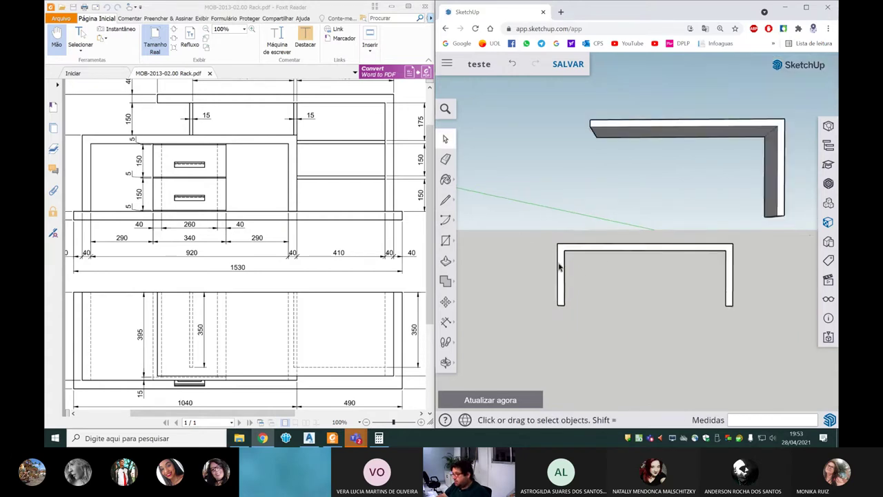
Step: Push/pull the U profile 410 mm deep and group the resulting table
middle_click_drag(563, 250, 704, 331)
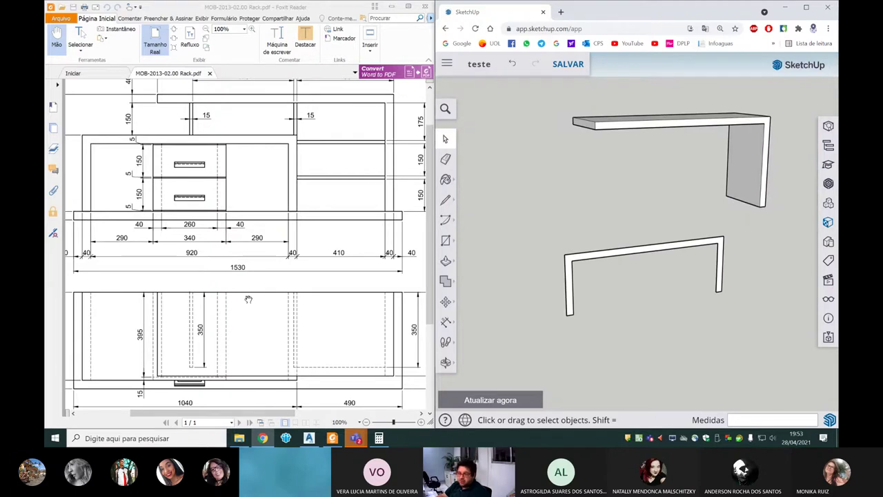
scroll(248, 299, "left", 3)
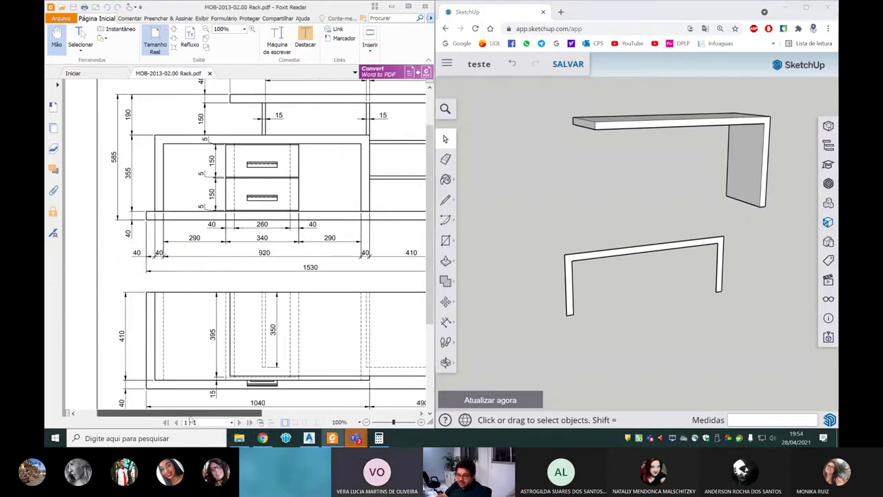
scroll(249, 299, "right", 1)
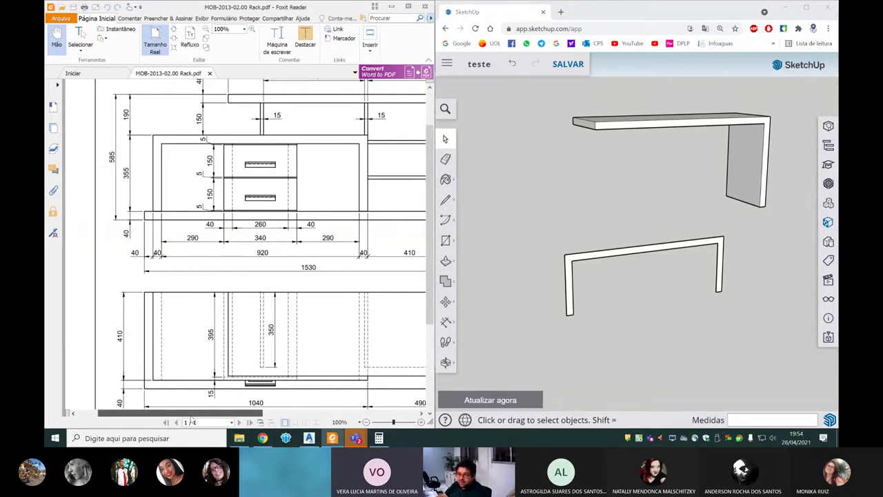
scroll(148, 339, "right", 2)
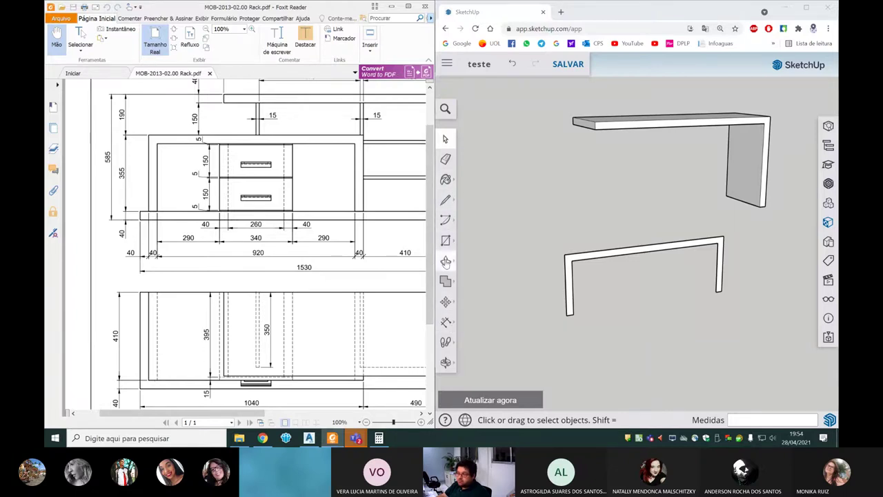
left_click(446, 261)
left_click(570, 265)
type("410")
key("Return")
key("space")
triple_click(562, 260)
right_click(565, 261)
left_click(588, 291)
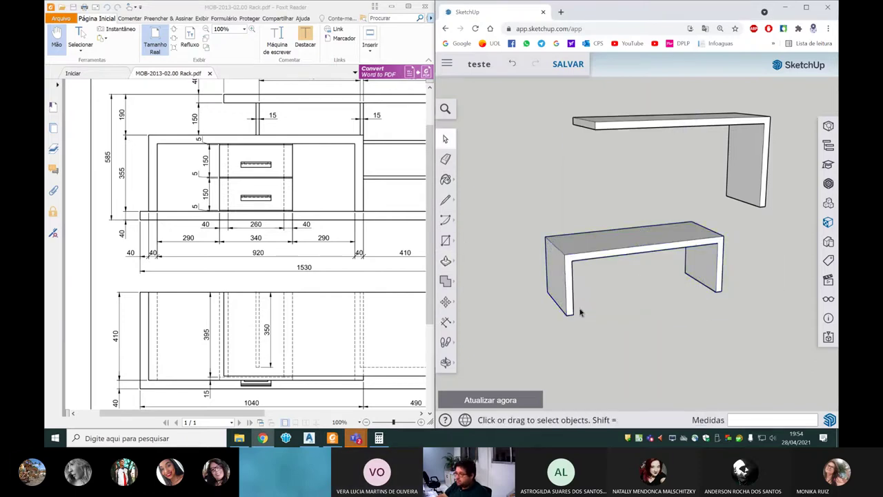
Step: Orbit around the models and select the long top shelf board
scroll(580, 307, "down", 3)
middle_click_drag(591, 302, 552, 311)
scroll(552, 311, "down", 2)
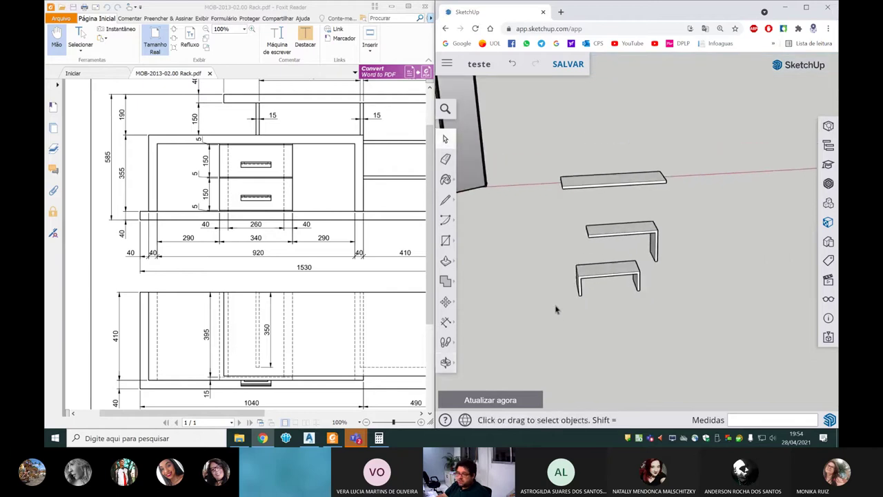
scroll(540, 312, "down", 1)
scroll(541, 311, "down", 1)
scroll(565, 274, "up", 2)
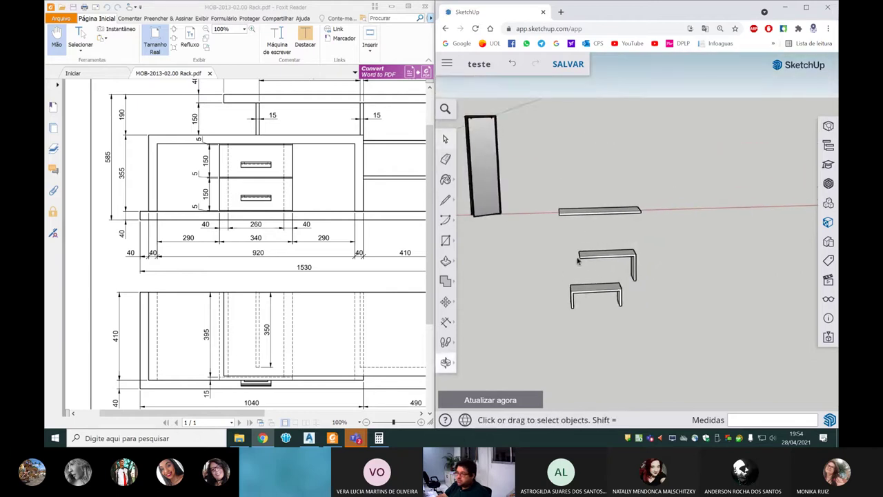
scroll(573, 275, "up", 1)
middle_click_drag(579, 276, 599, 269)
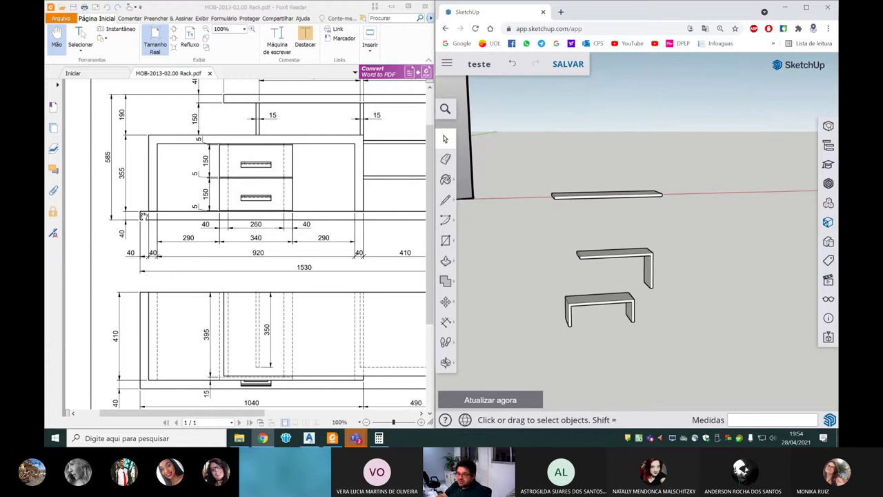
left_click(563, 195)
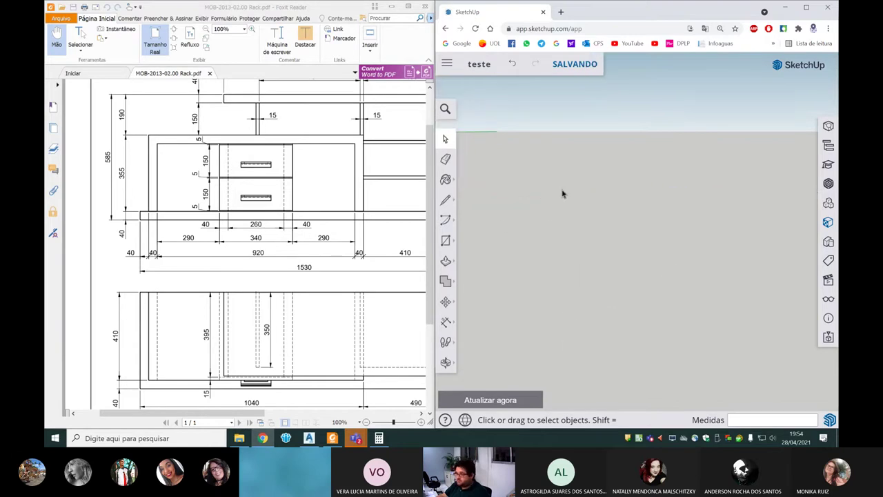
mouse_move(545, 252)
middle_mouse_down()
mouse_move(543, 276)
mouse_move(547, 248)
middle_mouse_up()
scroll(547, 249, "up", 3)
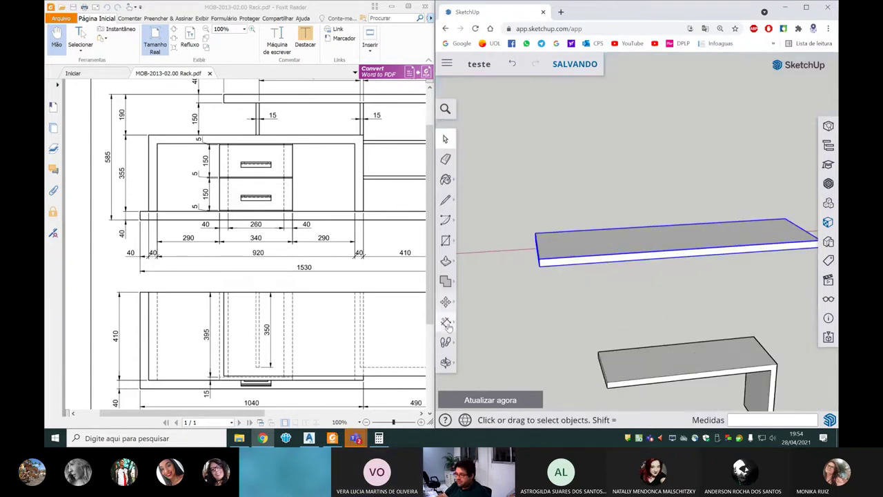
Step: Place a Tape Measure guide 40 mm in from the shelf's end edge
left_click(446, 321)
left_click(490, 285)
scroll(535, 245, "up", 2)
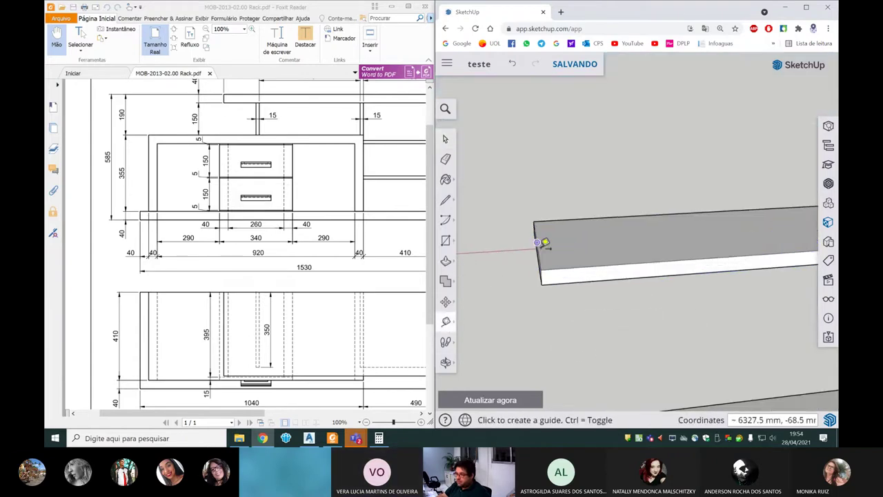
scroll(542, 269, "up", 2)
left_click(535, 282)
type("40")
key("Return")
Step: Start a second guide from the top board's front edge
scroll(561, 245, "down", 3)
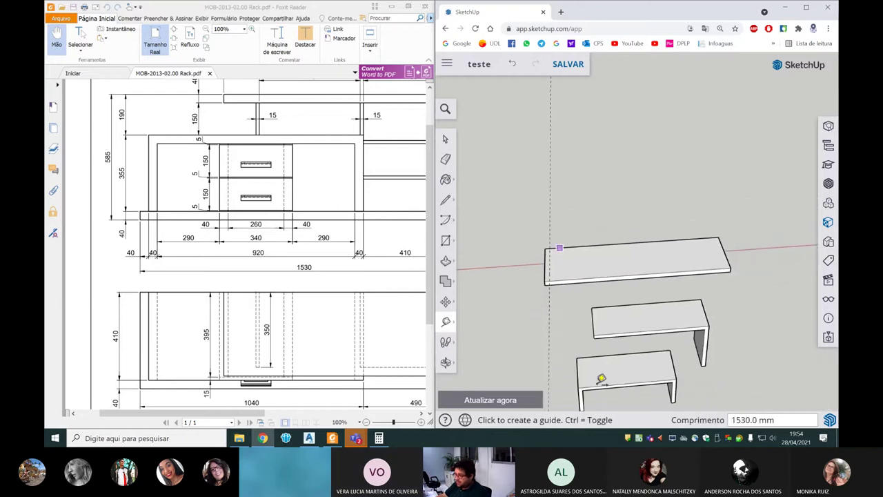
scroll(601, 379, "down", 3)
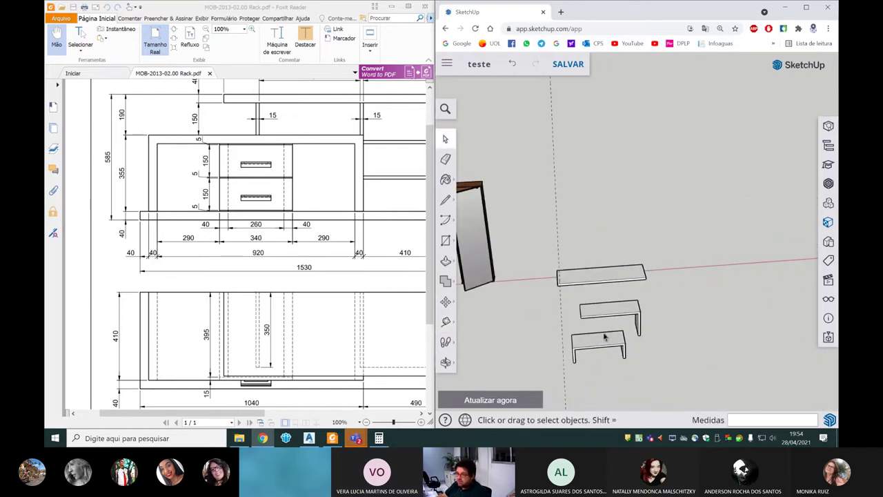
middle_click_drag(597, 351, 245, 389)
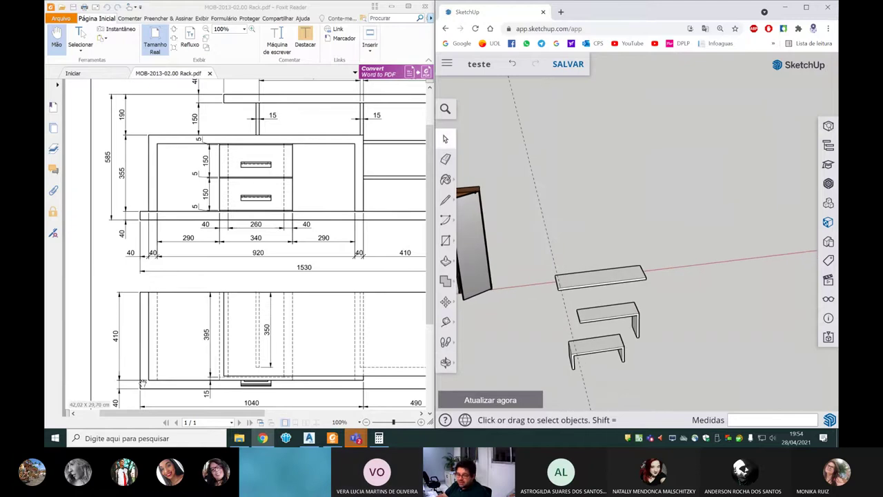
scroll(568, 299, "up", 2)
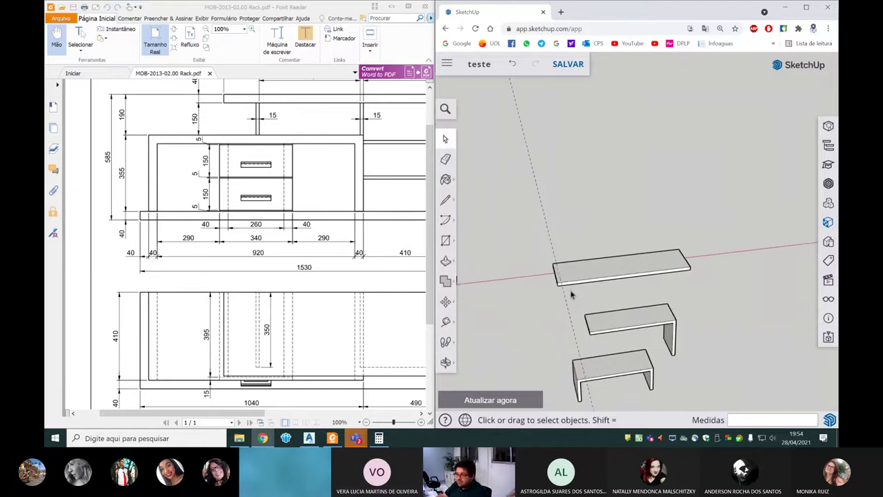
scroll(560, 287, "up", 2)
left_click(446, 302)
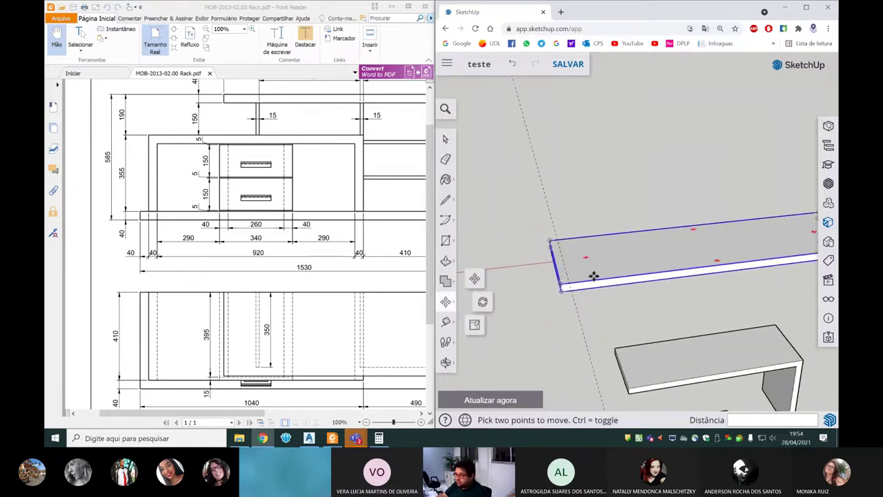
left_click(446, 321)
left_click(620, 266)
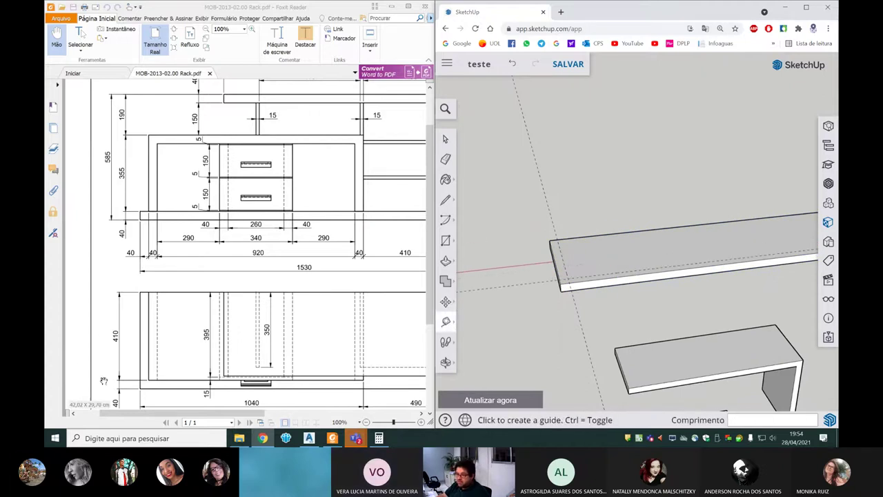
mouse_move(147, 412)
left_mouse_down()
mouse_move(304, 412)
mouse_move(245, 413)
left_mouse_up()
scroll(576, 217, "down", 3)
middle_click_drag(575, 217, 580, 311)
scroll(580, 310, "up", 2)
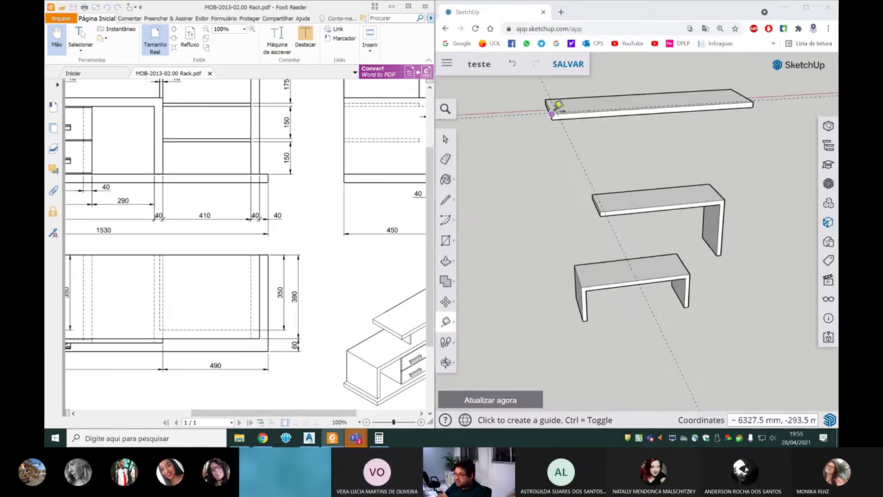
scroll(545, 104, "up", 2)
scroll(566, 197, "up", 3)
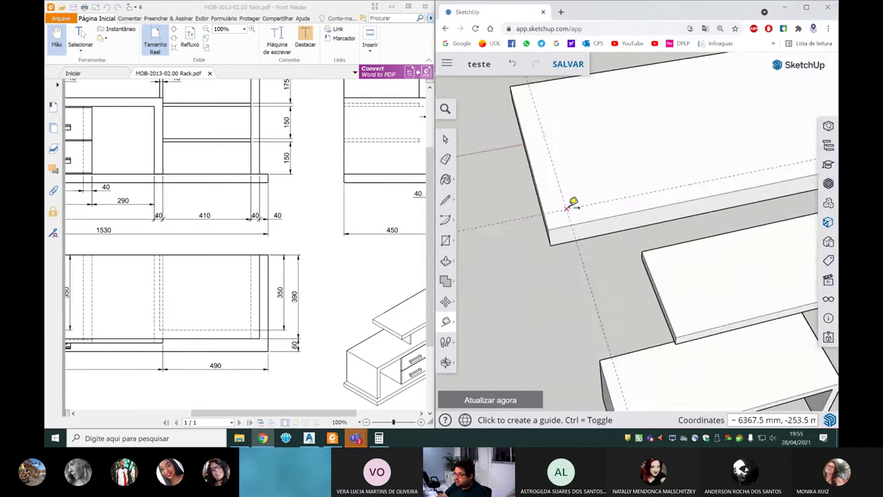
Step: Move the small open box up onto the long board's corner
scroll(573, 210, "down", 3)
key("space")
left_click(625, 283)
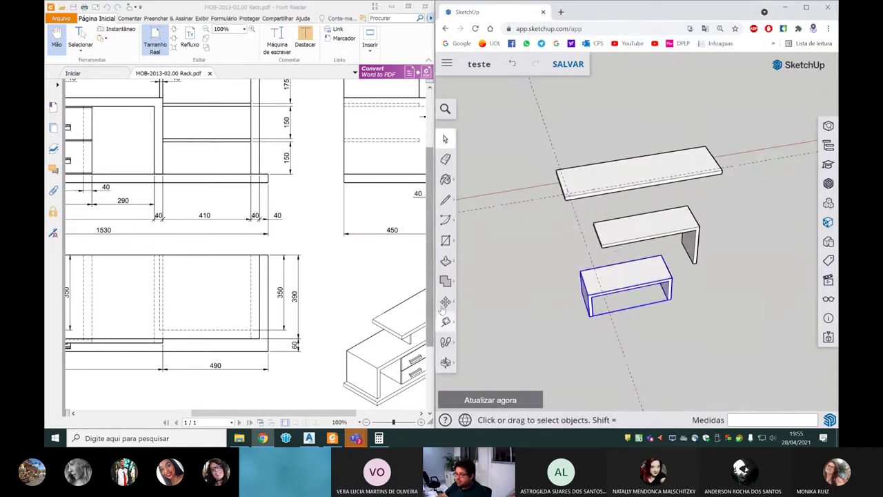
left_click(446, 302)
scroll(586, 310, "up", 2)
scroll(586, 311, "up", 2)
left_click(586, 311)
scroll(590, 290, "down", 2)
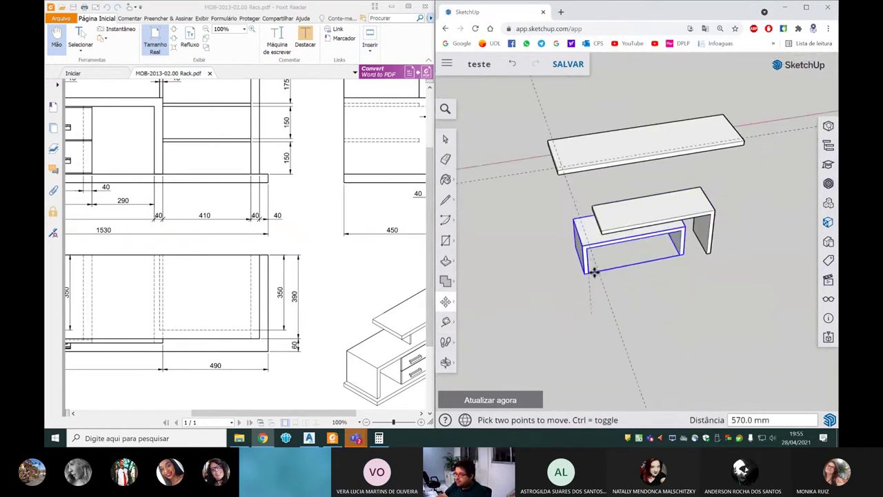
scroll(559, 162, "up", 3)
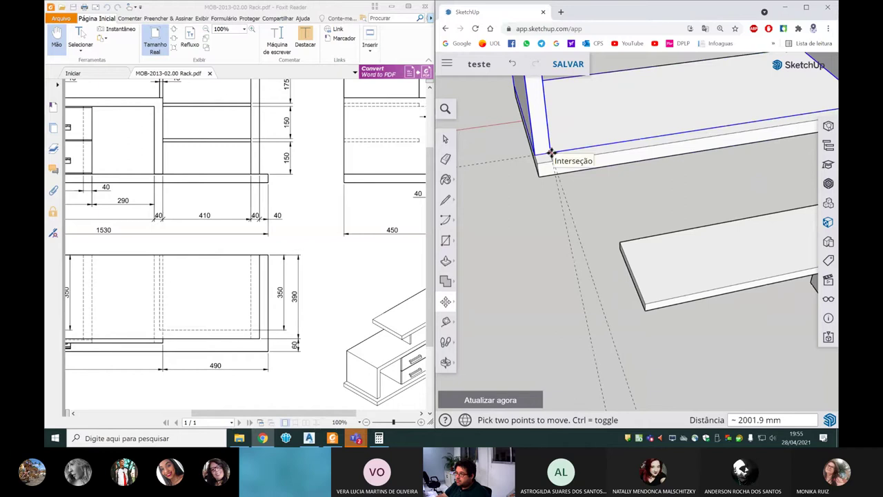
scroll(573, 207, "down", 3)
left_click(586, 269)
scroll(584, 271, "up", 4)
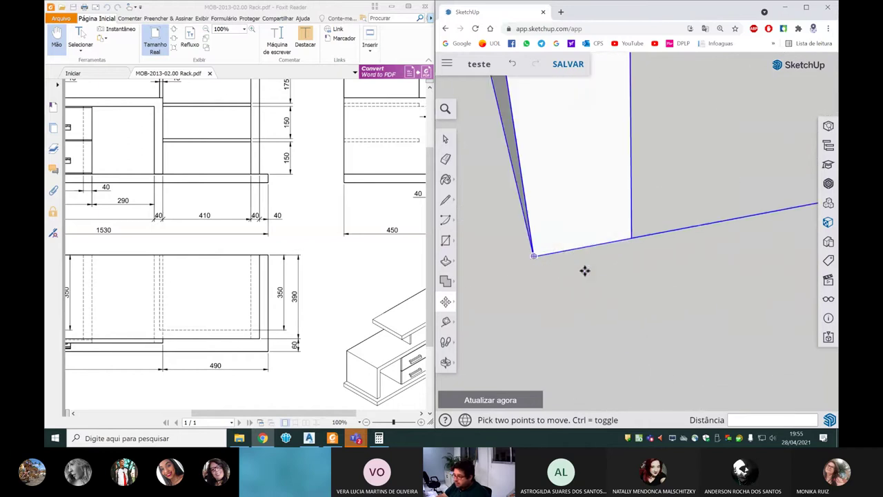
Step: Reposition the box so its corner sits on the guide intersection
left_click(533, 256)
scroll(566, 270, "down", 3)
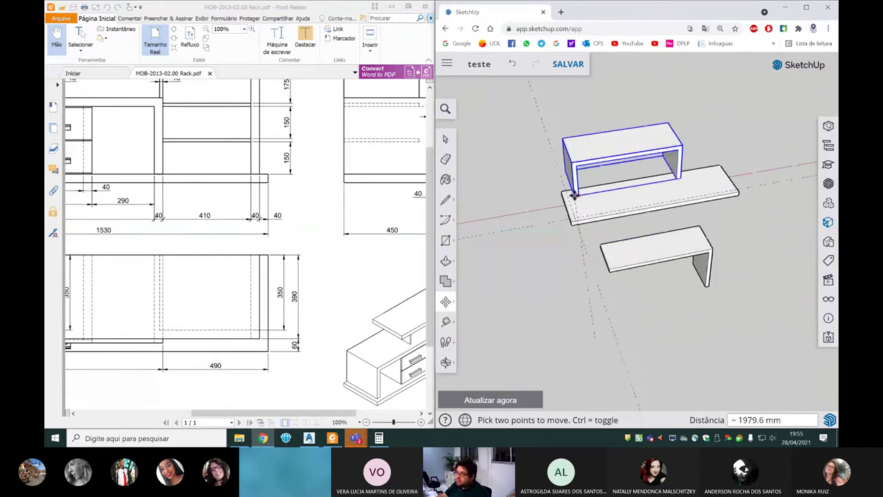
scroll(578, 211, "up", 2)
scroll(578, 212, "up", 3)
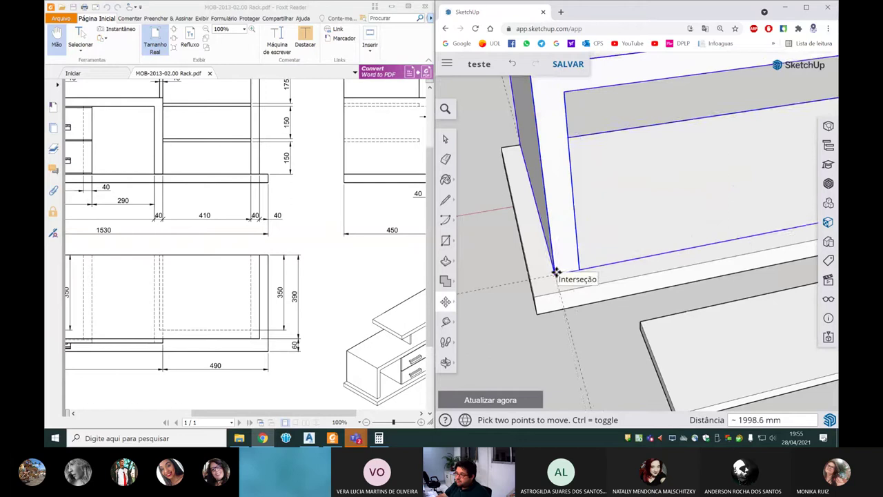
scroll(556, 273, "down", 3)
left_click(546, 272)
key("space")
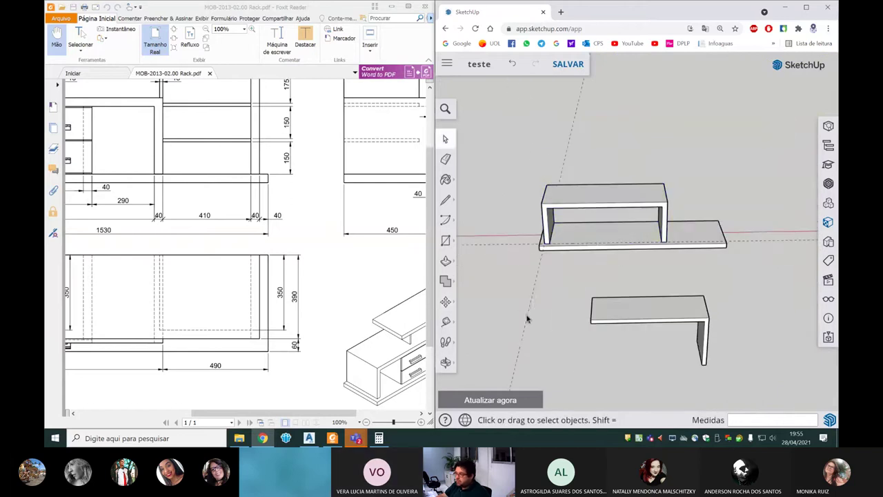
mouse_move(516, 246)
middle_mouse_down()
mouse_move(552, 228)
mouse_move(545, 249)
middle_mouse_up()
scroll(591, 214, "up", 2)
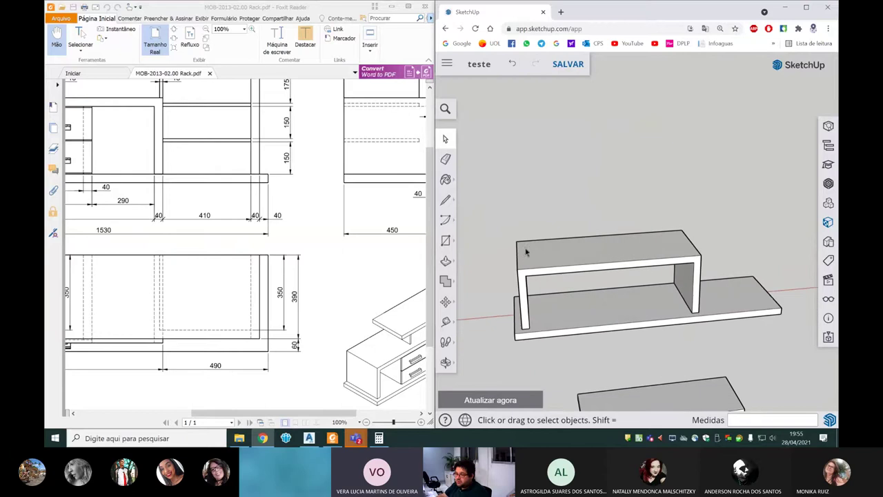
left_click_drag(277, 413, 204, 414)
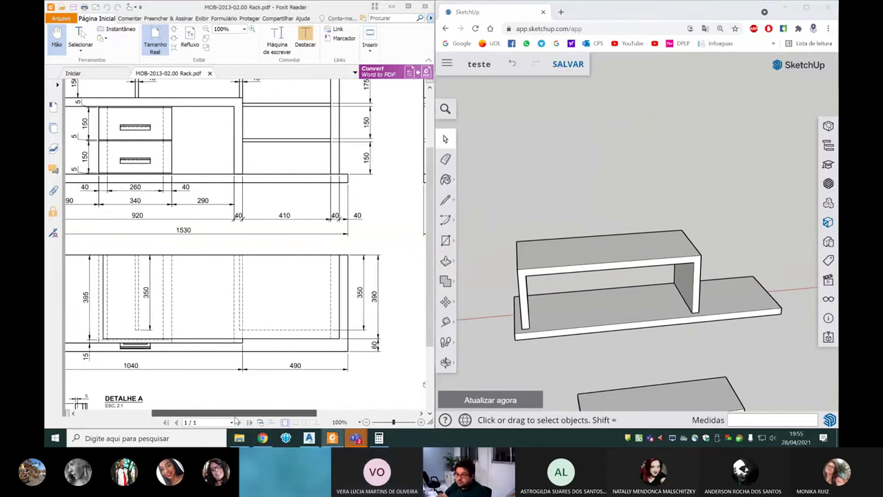
scroll(216, 318, "up", 2)
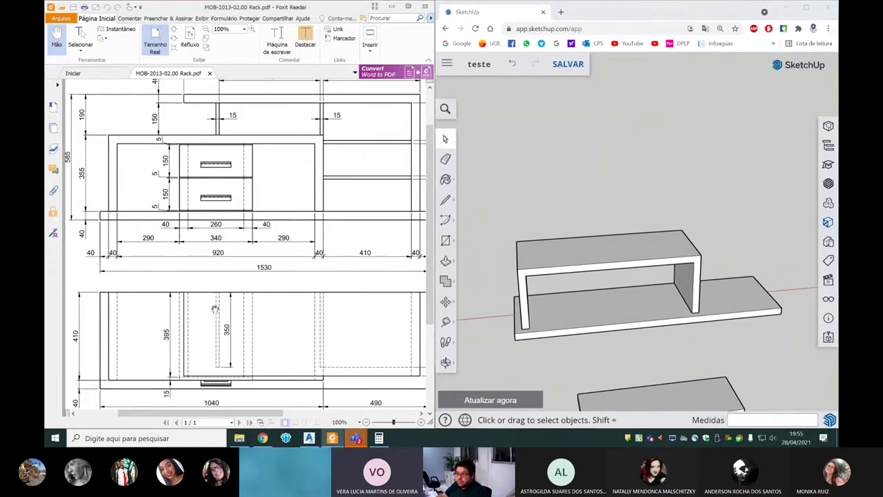
scroll(218, 295, "up", 1)
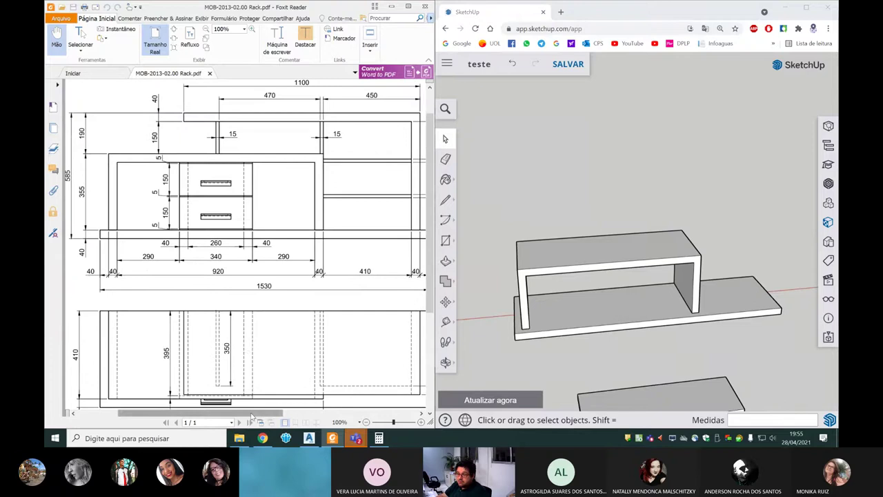
left_click_drag(252, 413, 283, 413)
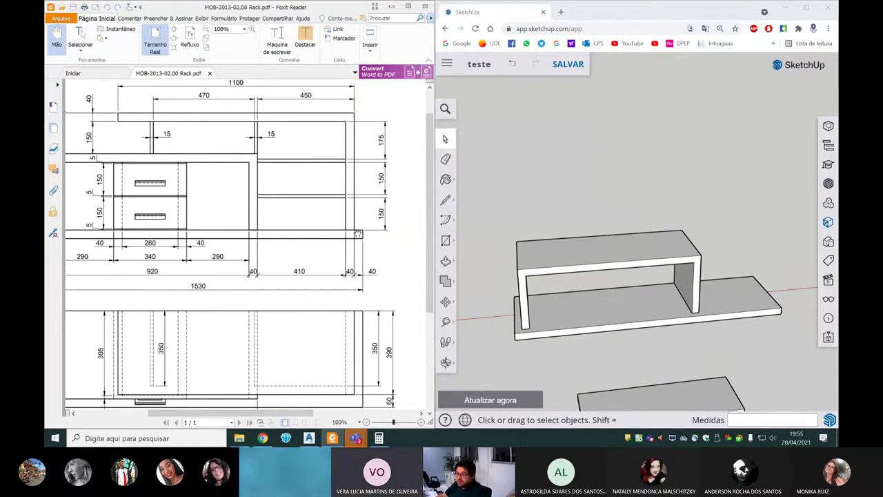
scroll(358, 234, "down", 2)
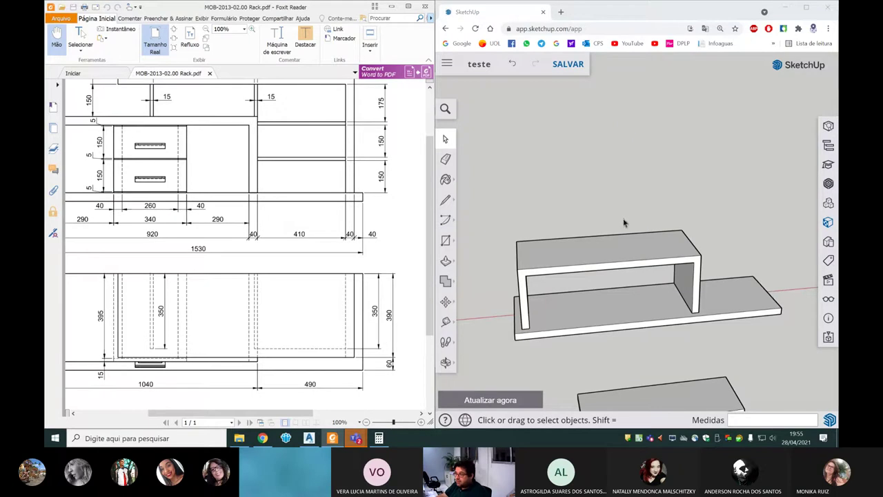
scroll(713, 311, "up", 2)
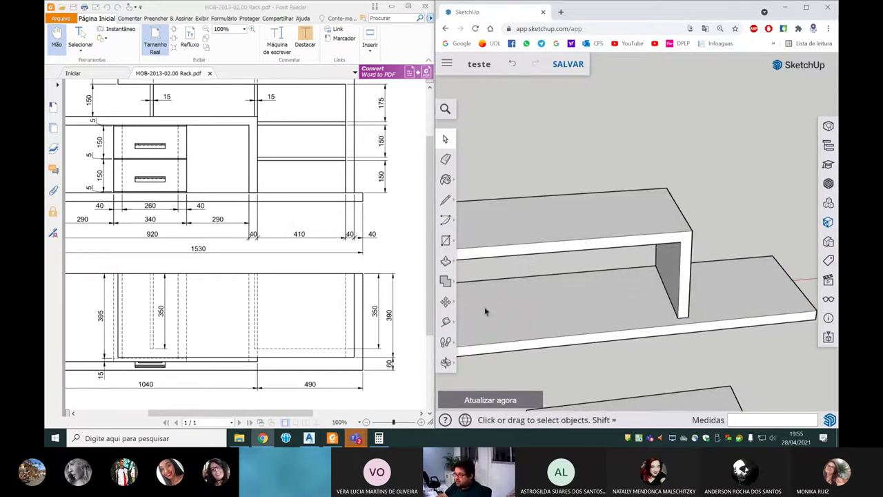
Step: Place a 40 mm guide on the rack with the Tape Measure
left_click(446, 322)
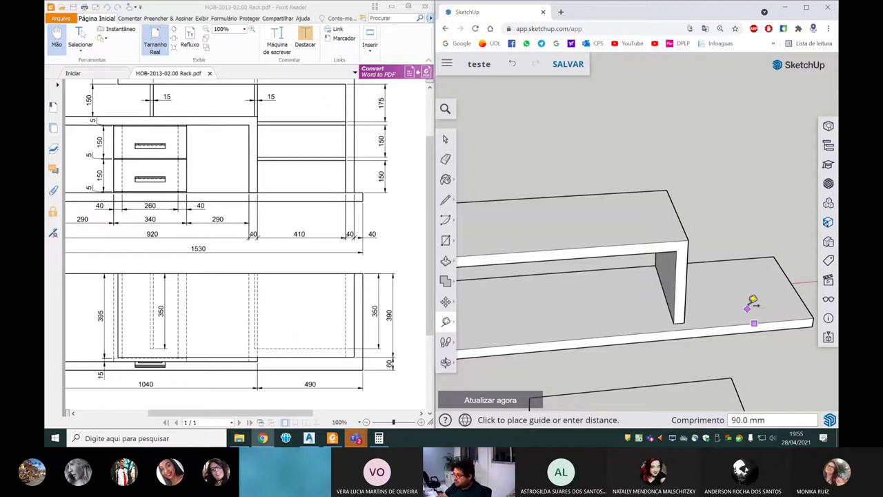
type("60")
key("Return")
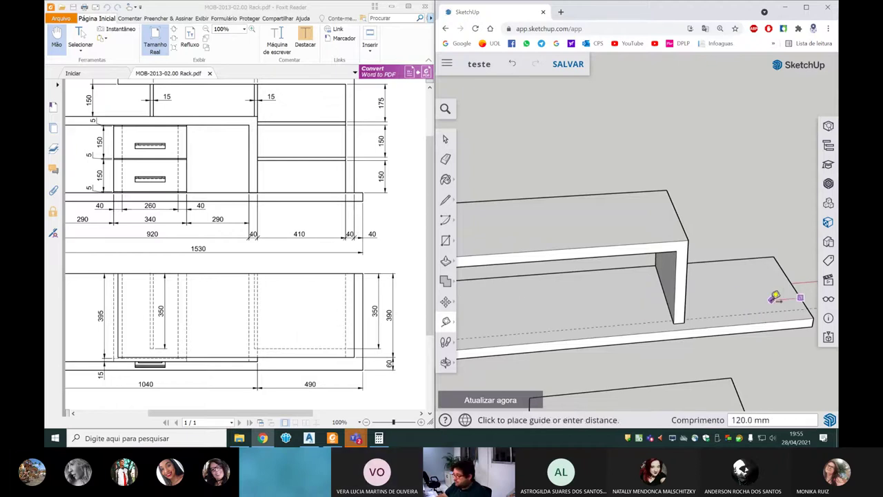
type("0")
key("Return")
scroll(733, 288, "down", 5)
mouse_move(734, 288)
middle_mouse_down()
mouse_move(705, 321)
mouse_move(739, 379)
middle_mouse_up()
key("space")
Step: Move the L-shaped shelf by its corner onto the base at the guide
scroll(725, 345, "up", 3)
scroll(713, 310, "up", 3)
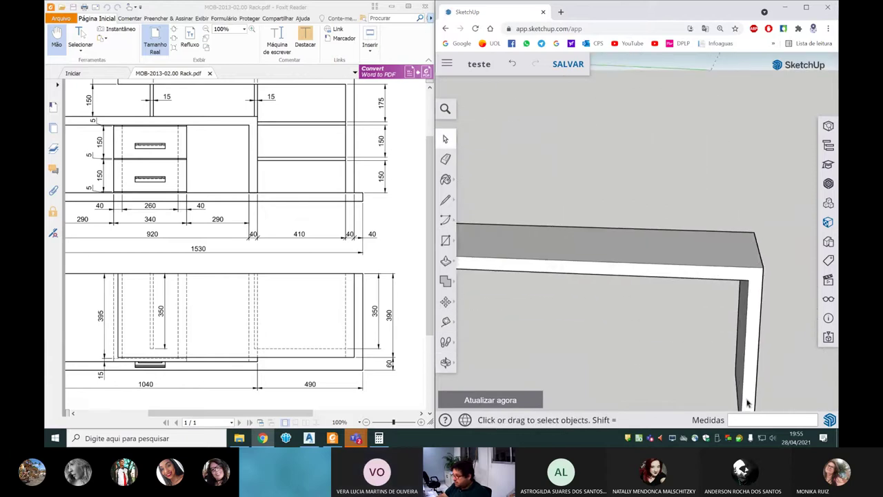
scroll(712, 310, "up", 3)
left_click(719, 361)
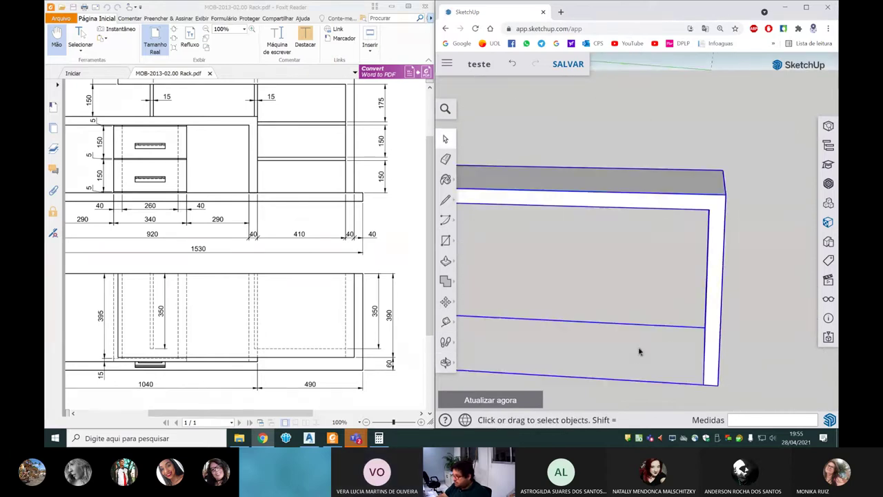
left_click(446, 302)
left_click(720, 385)
scroll(719, 384, "down", 3)
scroll(660, 325, "down", 3)
scroll(673, 262, "up", 5)
scroll(678, 258, "up", 3)
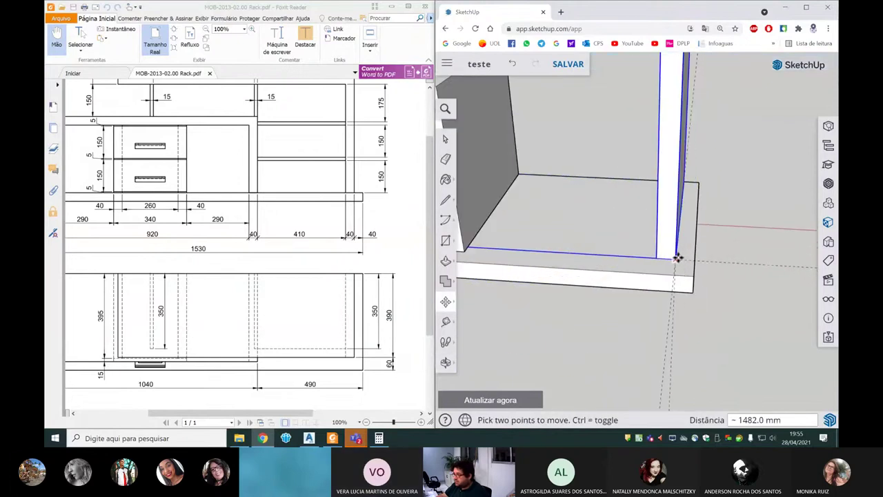
mouse_move(640, 246)
middle_mouse_down()
mouse_move(717, 234)
mouse_move(734, 211)
mouse_move(655, 193)
mouse_move(701, 218)
mouse_move(641, 232)
middle_mouse_up()
scroll(717, 233, "down", 5)
scroll(677, 199, "up", 2)
scroll(670, 310, "down", 2)
key("space")
Step: Orbit around the rack to check the L-shaped shelf's placement
mouse_move(681, 298)
middle_mouse_down()
mouse_move(656, 251)
mouse_move(613, 304)
middle_mouse_up()
left_click_drag(747, 317, 679, 291)
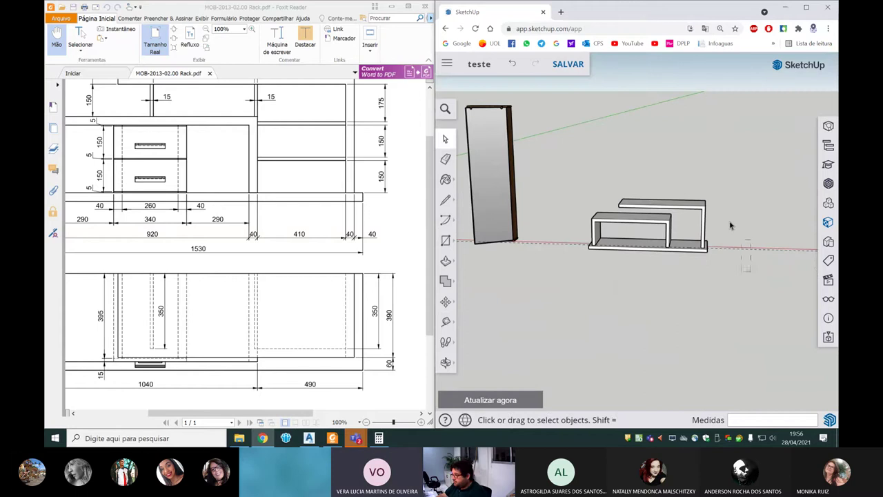
mouse_move(750, 246)
middle_mouse_down()
mouse_move(671, 192)
mouse_move(651, 270)
mouse_move(666, 292)
mouse_move(674, 405)
mouse_move(643, 140)
middle_mouse_up()
scroll(683, 245, "up", 3)
Step: Scroll and pan the PDF drawing to the drawer's front elevation
scroll(136, 173, "up", 1)
left_click_drag(245, 413, 350, 411)
scroll(285, 422, "down", 1)
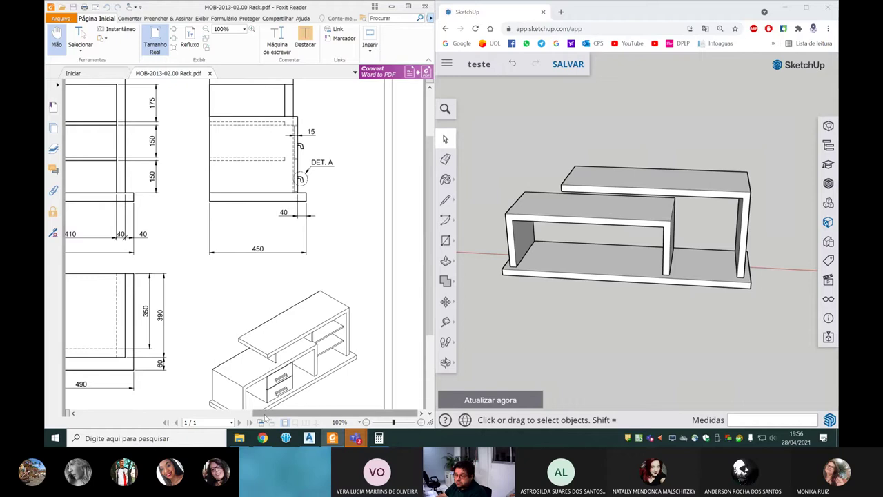
left_click_drag(255, 413, 129, 413)
scroll(194, 167, "up", 1)
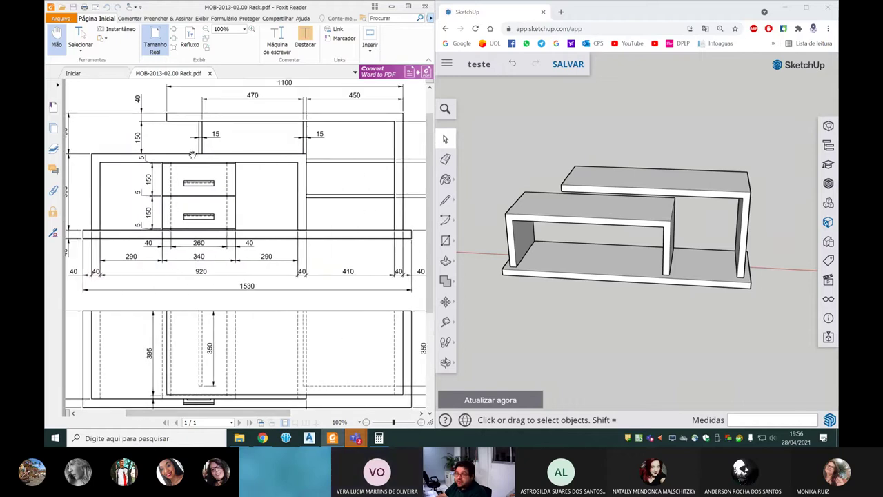
scroll(193, 154, "up", 1)
scroll(205, 178, "down", 2)
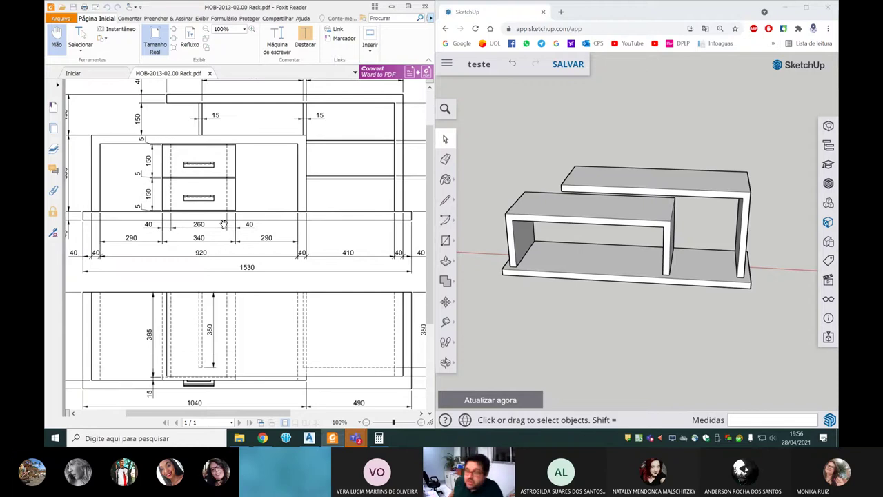
scroll(224, 223, "down", 1)
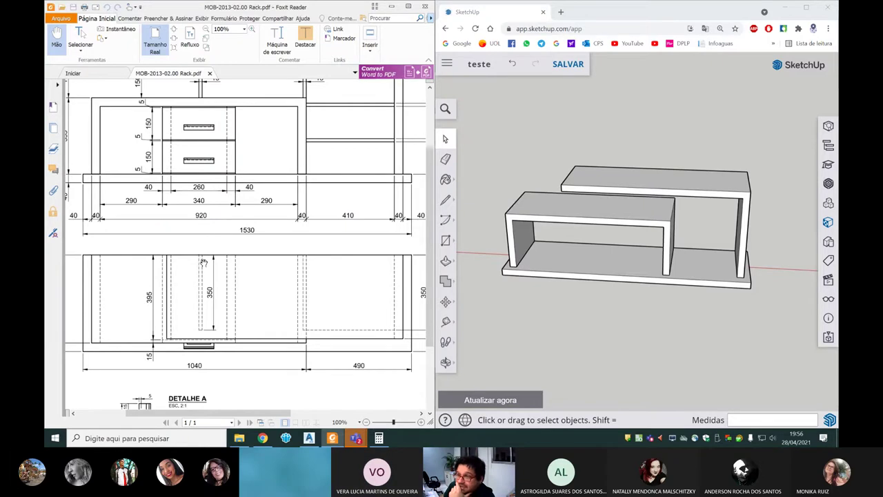
scroll(204, 262, "up", 3)
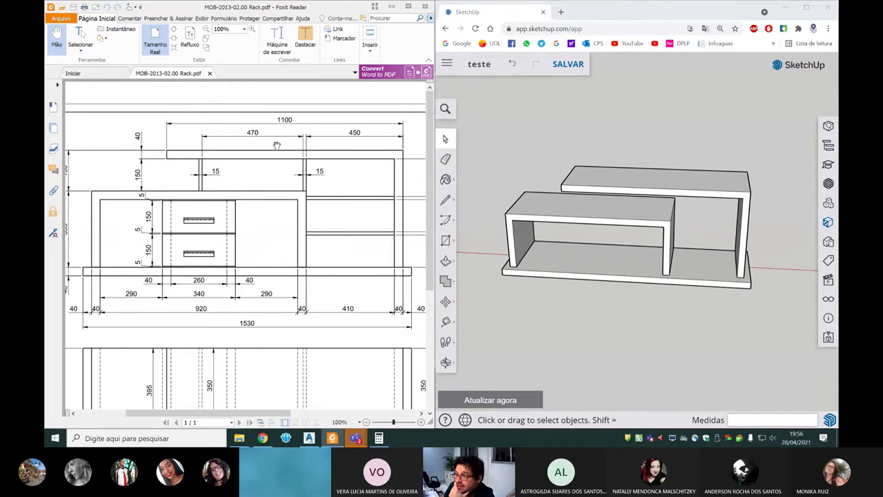
scroll(256, 257, "down", 1)
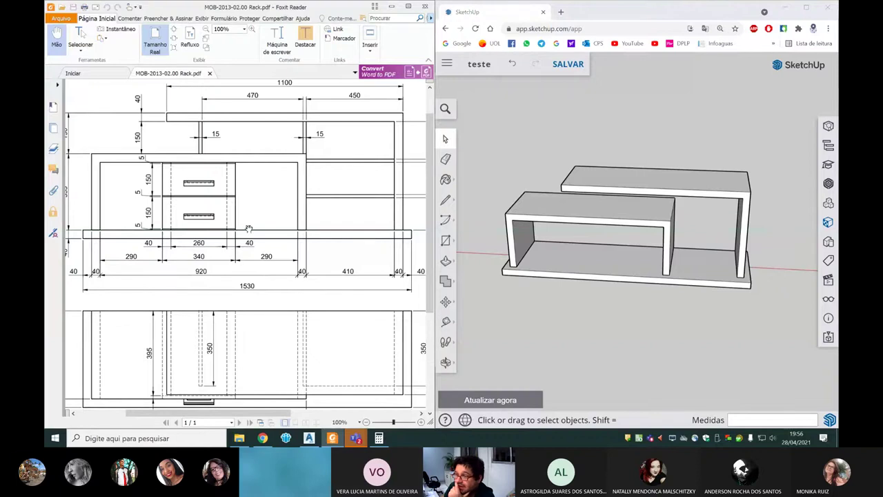
Step: Select the Rectangle tool and orbit to a front-on view of the rack
mouse_move(578, 248)
middle_mouse_down()
mouse_move(623, 223)
mouse_move(606, 228)
middle_mouse_up()
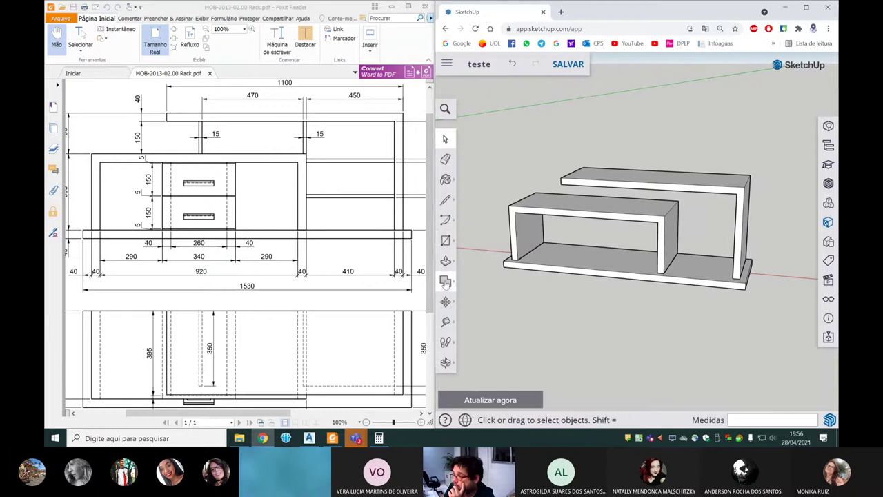
left_click(445, 282)
left_click(470, 247)
scroll(496, 245, "down", 2)
scroll(508, 252, "down", 3)
middle_click_drag(509, 252, 601, 237)
mouse_move(610, 282)
middle_mouse_down()
mouse_move(529, 290)
mouse_move(584, 316)
mouse_move(678, 292)
middle_mouse_up()
scroll(594, 259, "up", 2)
type("15")
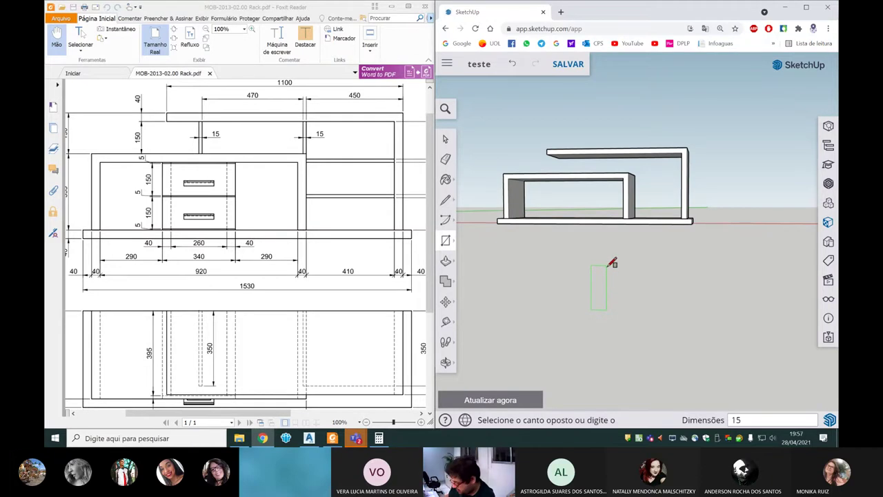
Step: Complete the rectangle at 15 × 150 mm
type(",150")
key("Return")
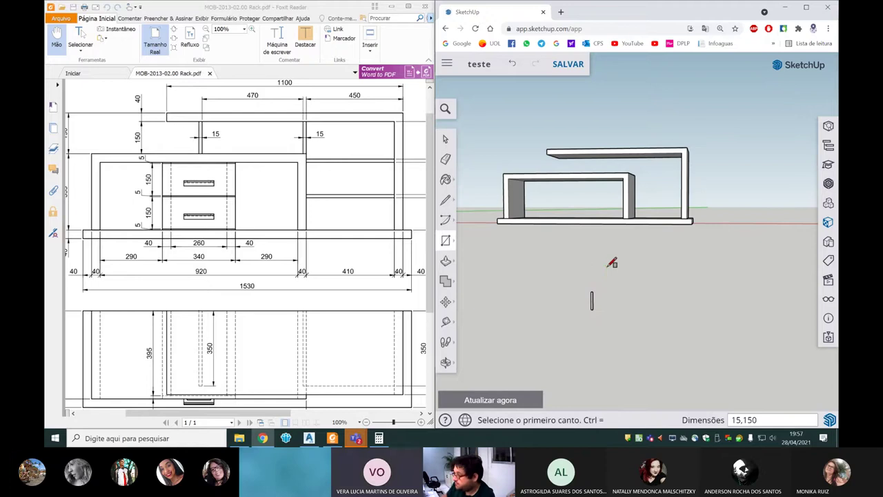
middle_click_drag(613, 256, 612, 270)
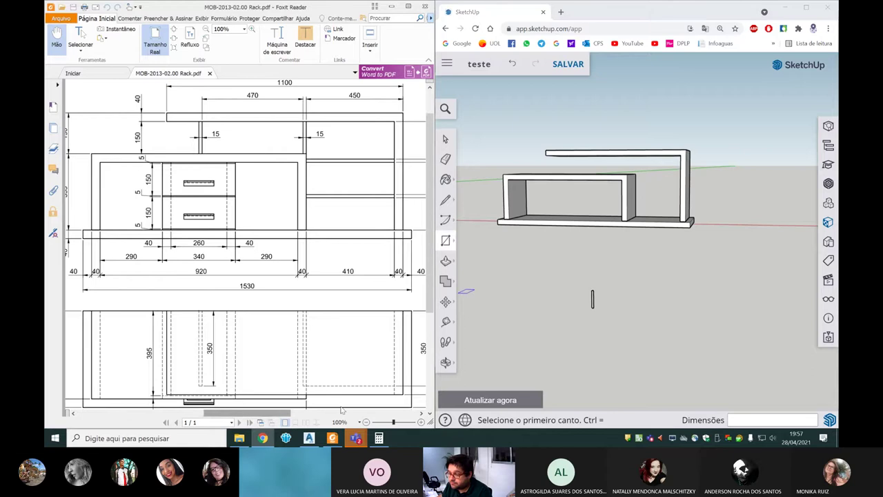
left_click_drag(243, 406, 372, 410)
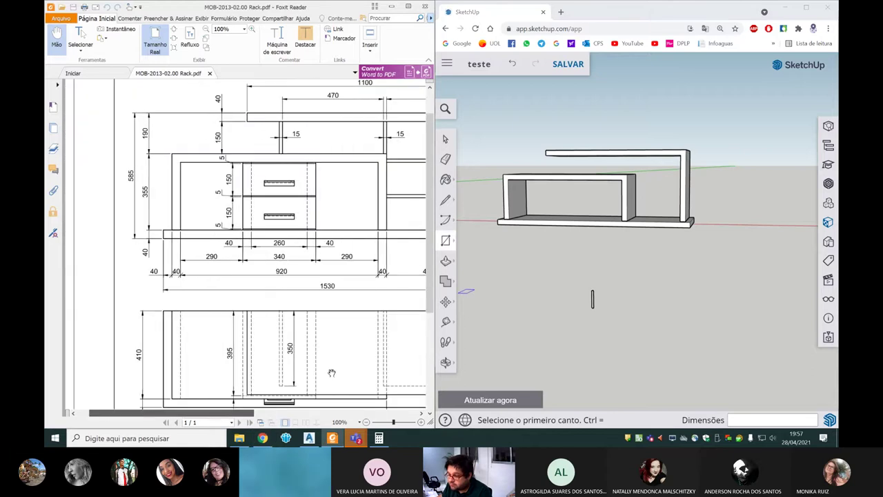
scroll(563, 298, "up", 3)
scroll(580, 294, "up", 5)
scroll(472, 280, "down", 5)
Step: Push/Pull the rectangle 280 mm into a thin panel and make it a group
left_click(446, 263)
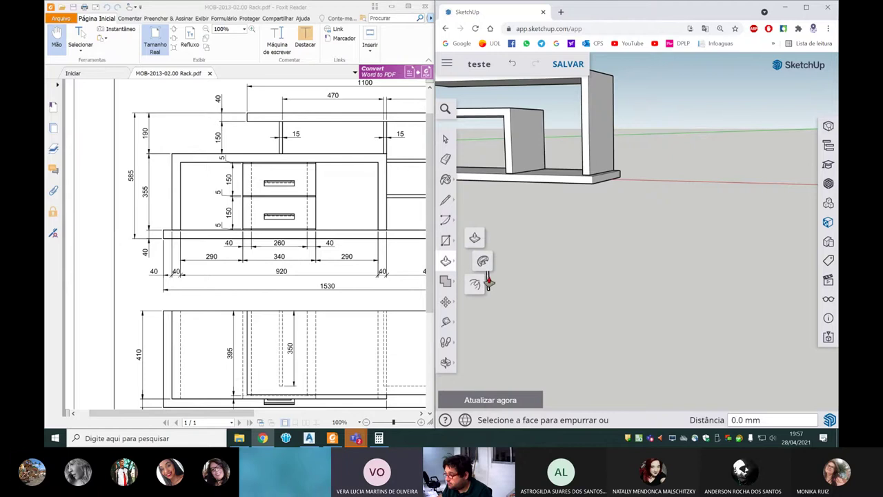
scroll(488, 283, "up", 2)
left_click_drag(486, 279, 513, 266)
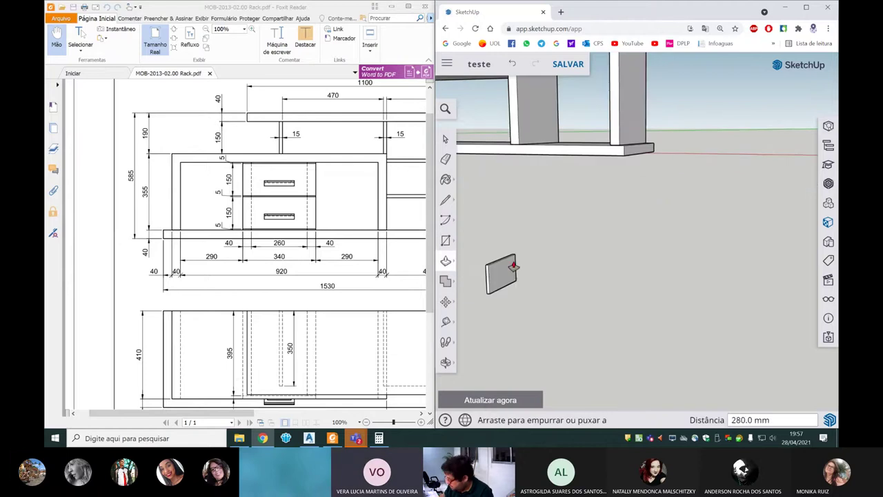
key("space")
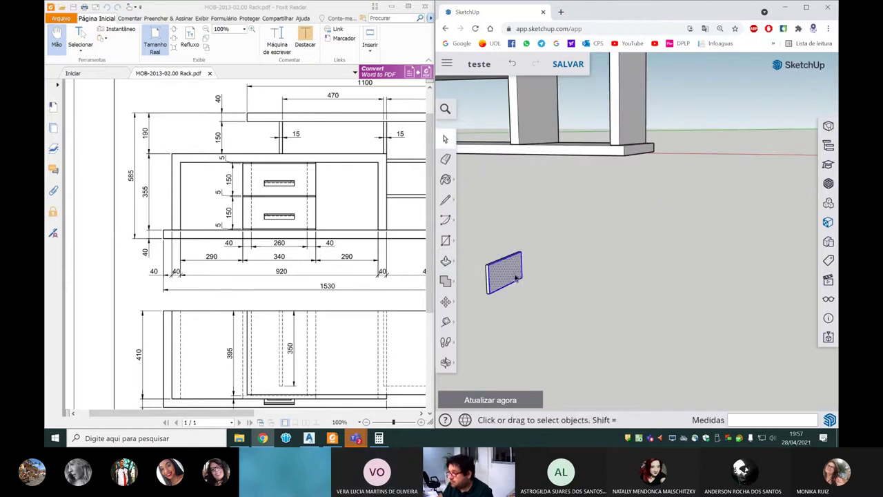
right_click(516, 278)
left_click(531, 288)
middle_click_drag(566, 276, 584, 310)
left_click(446, 303)
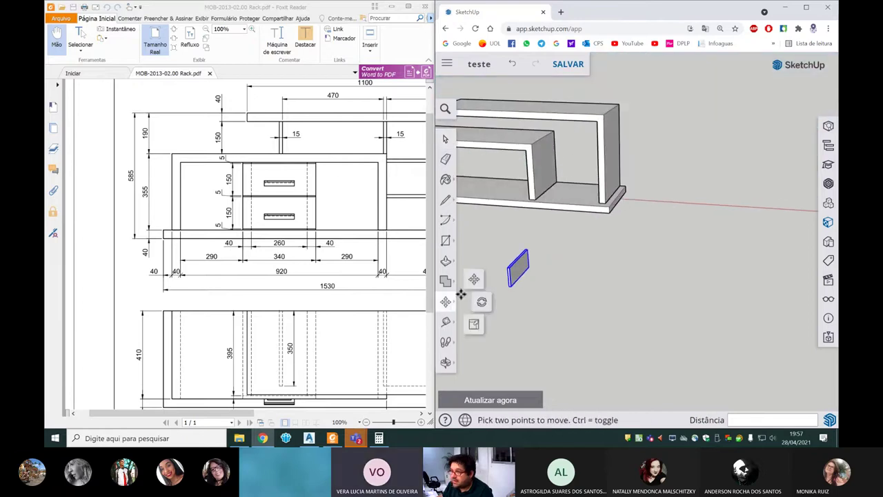
Step: Move the grouped panel into the rack under the top shelf
mouse_move(497, 279)
middle_mouse_down()
mouse_move(531, 273)
mouse_move(571, 221)
middle_mouse_up()
left_click(530, 261)
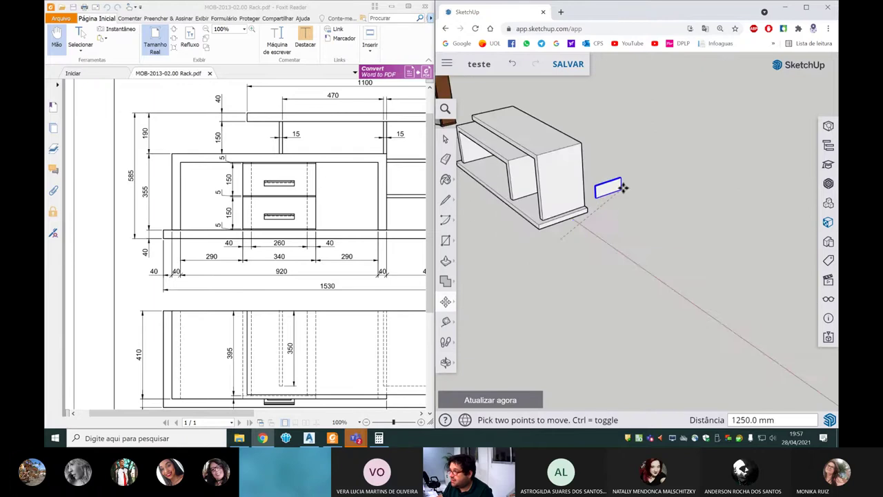
scroll(538, 185, "up", 5)
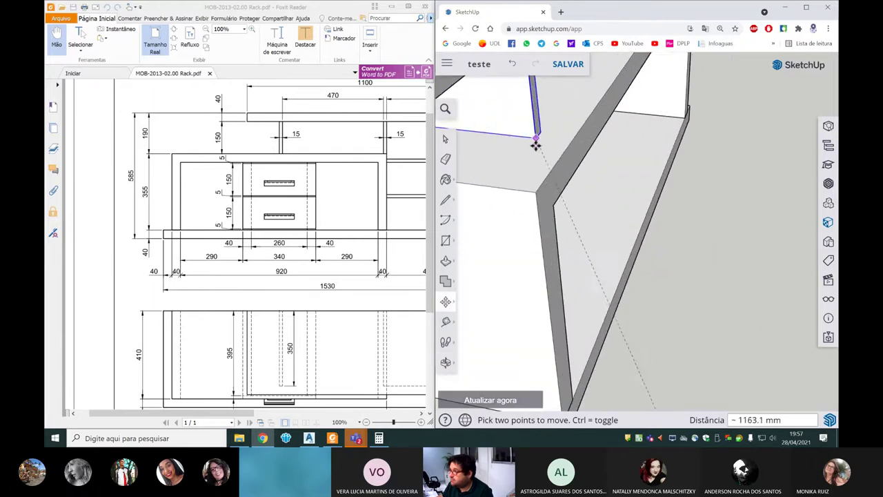
left_click(538, 185)
scroll(535, 190, "down", 5)
mouse_move(535, 193)
middle_mouse_down()
mouse_move(615, 214)
mouse_move(552, 148)
middle_mouse_up()
mouse_move(255, 409)
left_mouse_down()
mouse_move(306, 410)
mouse_move(280, 410)
left_mouse_up()
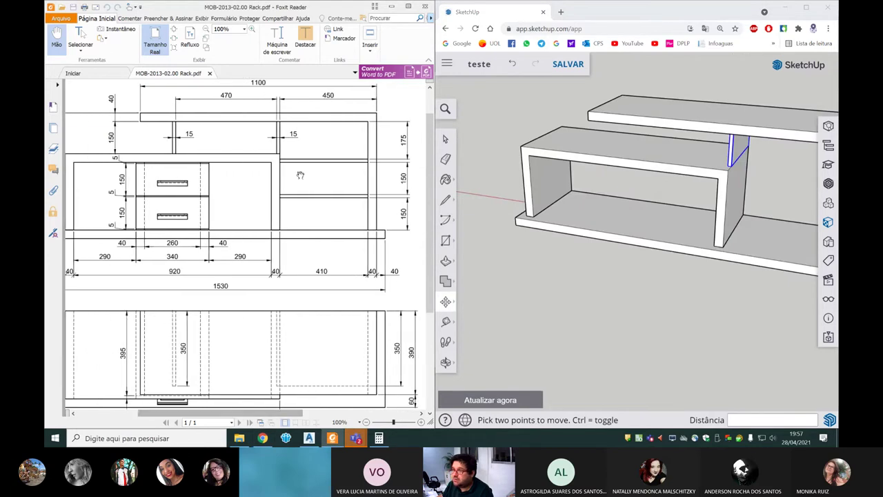
scroll(656, 262, "down", 2)
middle_click_drag(657, 262, 691, 237)
scroll(690, 237, "up", 5)
scroll(700, 190, "up", 3)
Step: Pull a Tape Measure guide off the shelf edge to mark the next divider
left_click(446, 322)
middle_click_drag(715, 207, 714, 177)
left_click(711, 183)
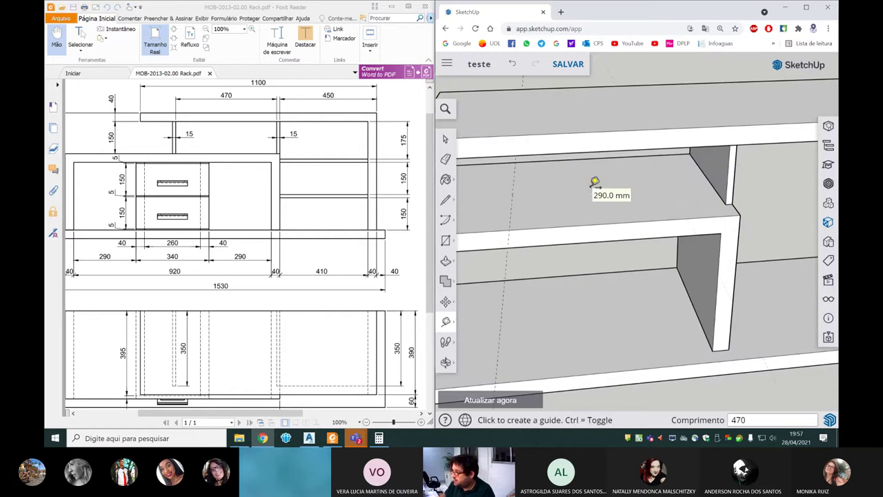
middle_click_drag(596, 184, 586, 172)
key("space")
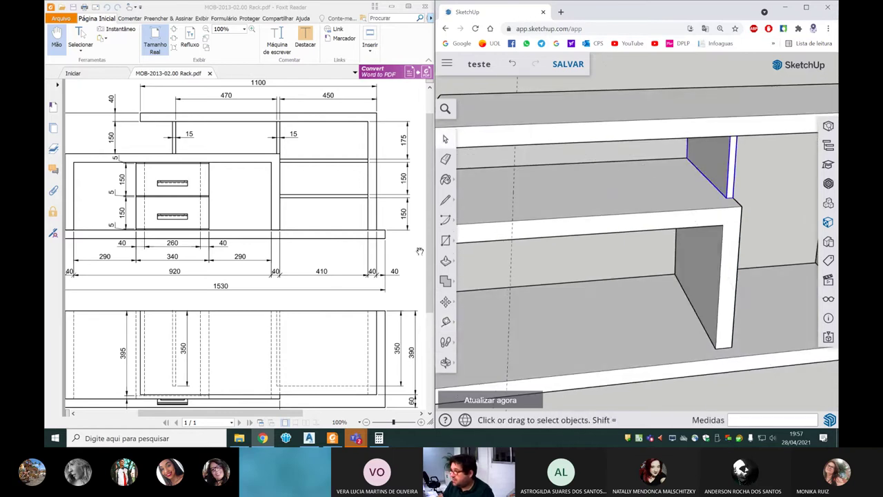
Step: Copy the divider 390 mm along the shelf with Move and Ctrl
left_click(446, 302)
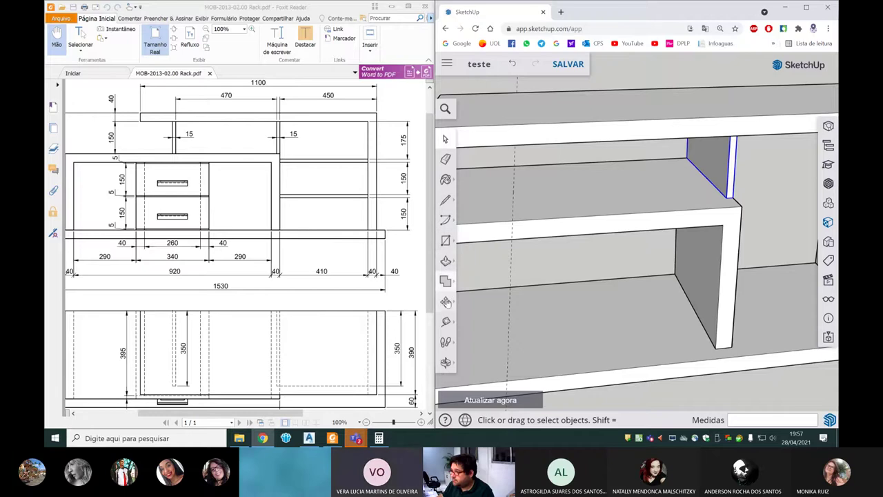
mouse_move(693, 158)
middle_mouse_down()
mouse_move(667, 158)
mouse_move(706, 176)
middle_mouse_up()
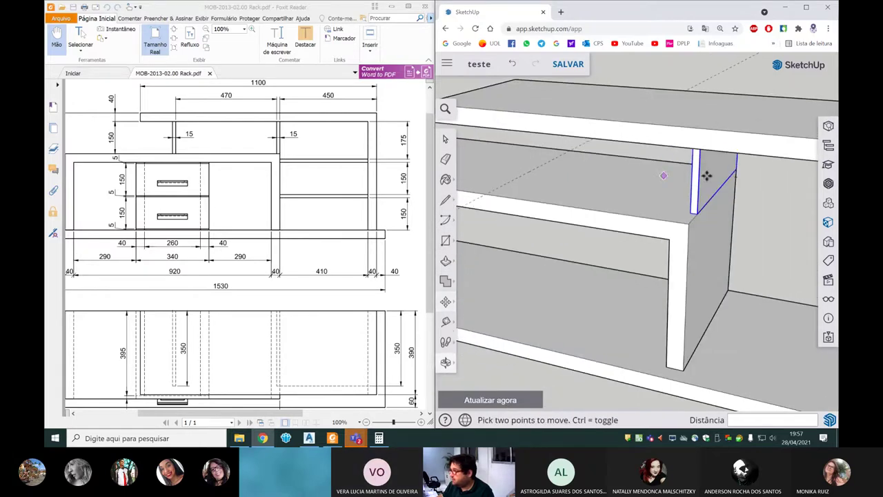
left_click(737, 169)
key("ctrl")
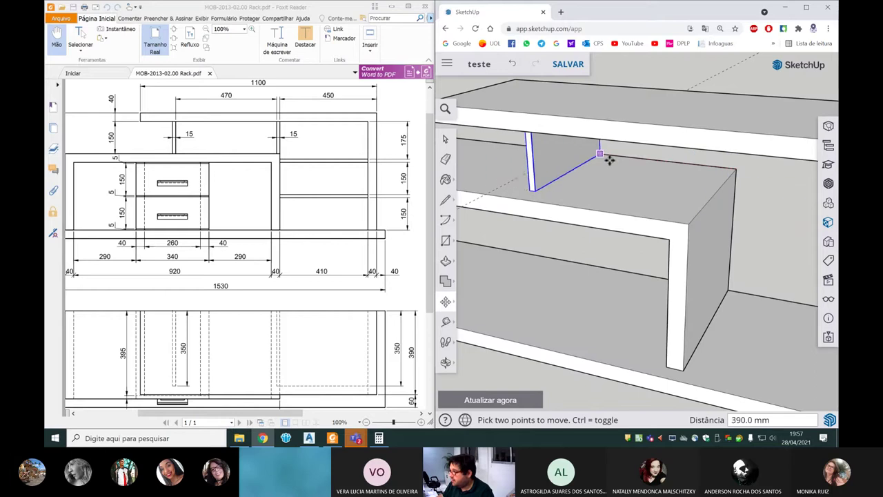
left_click(566, 150)
scroll(566, 148, "down", 2)
scroll(604, 158, "down", 3)
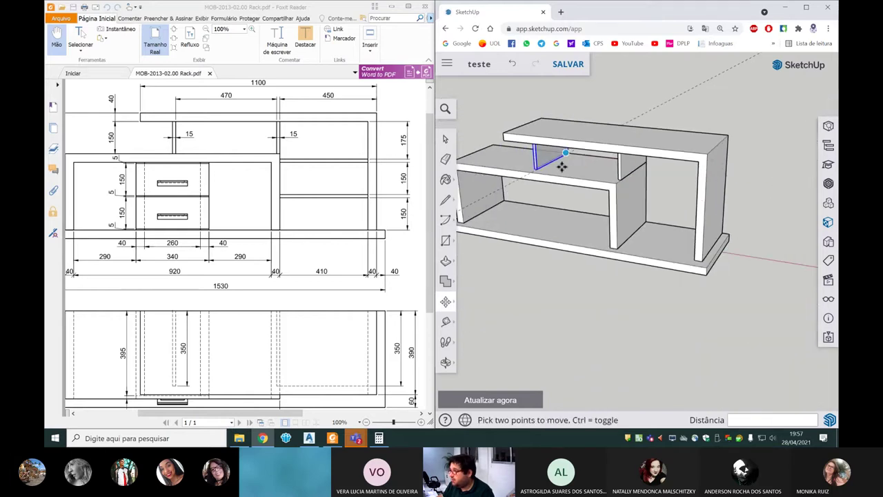
key("space")
scroll(513, 214, "down", 1)
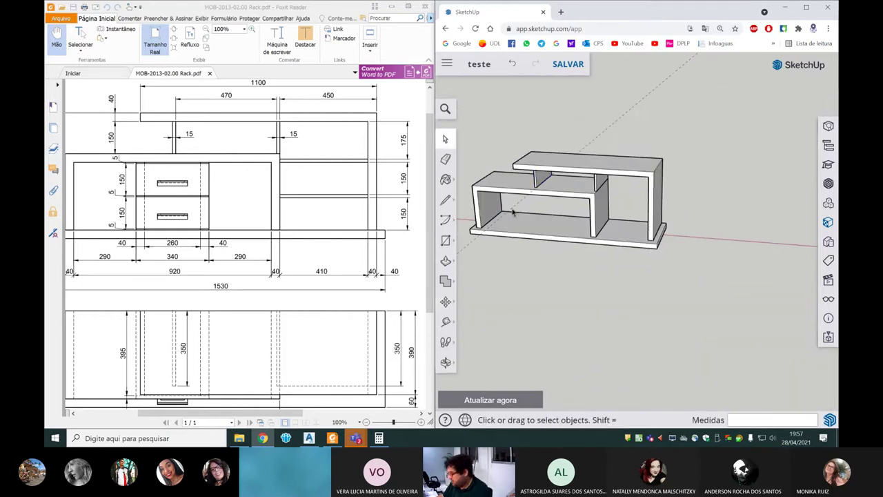
Step: Orbit to a lower frontal view and compare the rack with the drawing
mouse_move(513, 253)
middle_mouse_down()
mouse_move(572, 233)
mouse_move(605, 257)
middle_mouse_up()
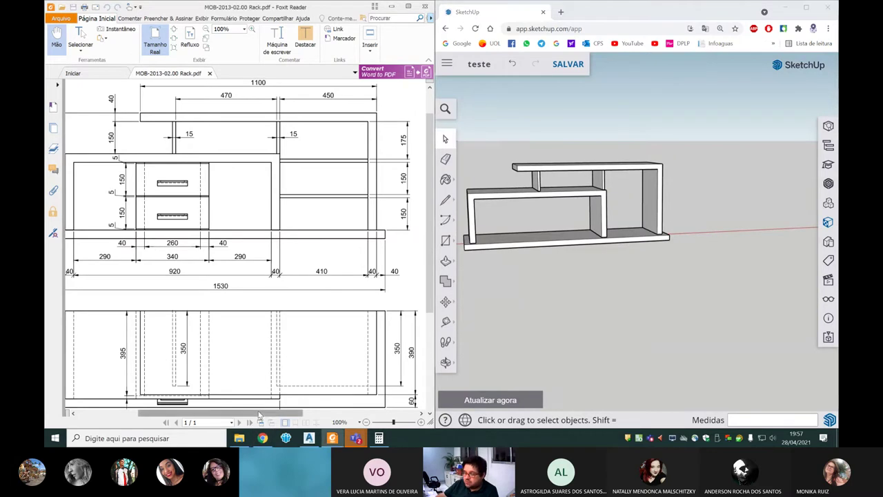
left_click_drag(252, 413, 234, 413)
scroll(625, 187, "up", 3)
scroll(599, 187, "up", 2)
scroll(540, 160, "down", 3)
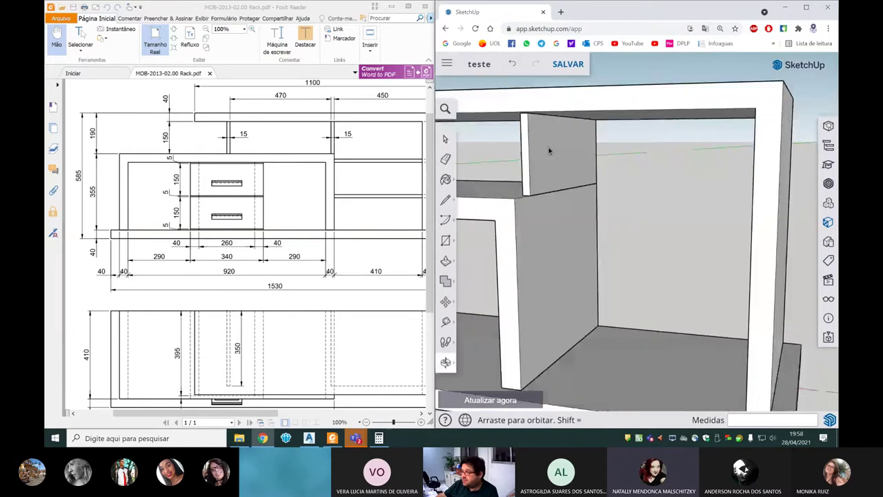
scroll(649, 178, "down", 3)
scroll(584, 252, "down", 3)
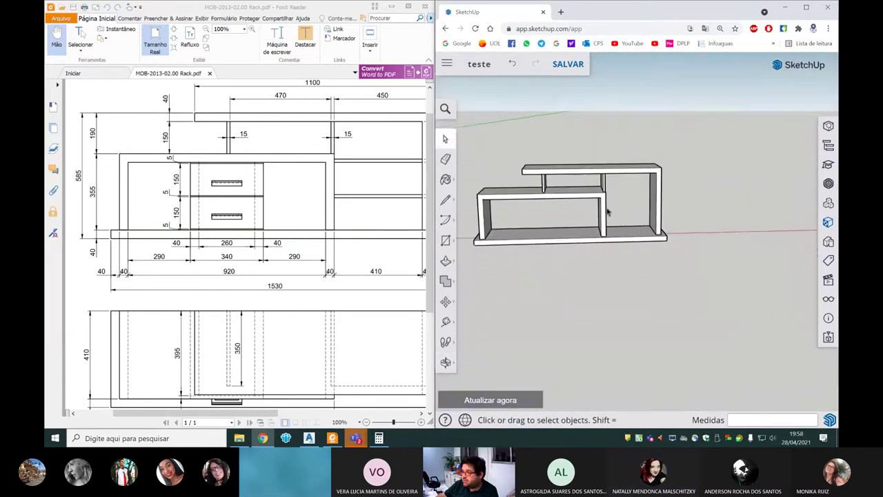
Step: Zoom in on the rack and pan the PDF to the right compartment's 410, 350, 390 dimensions
scroll(589, 203, "up", 3)
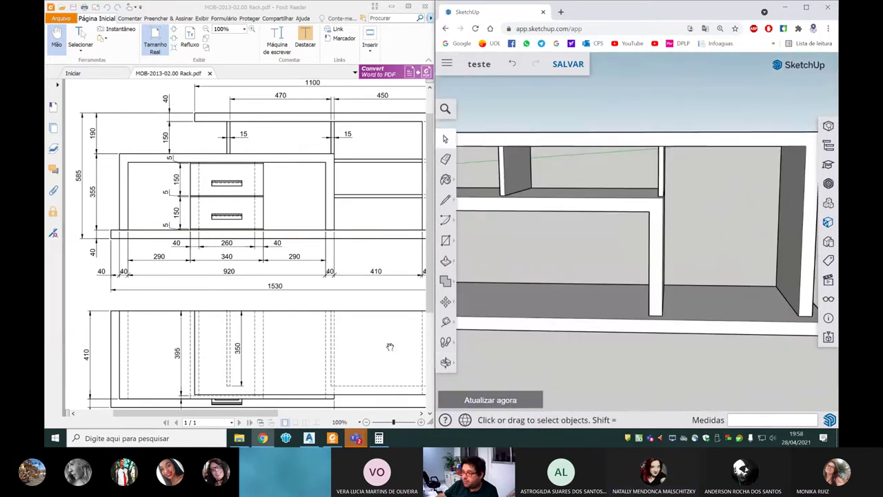
left_click(353, 439)
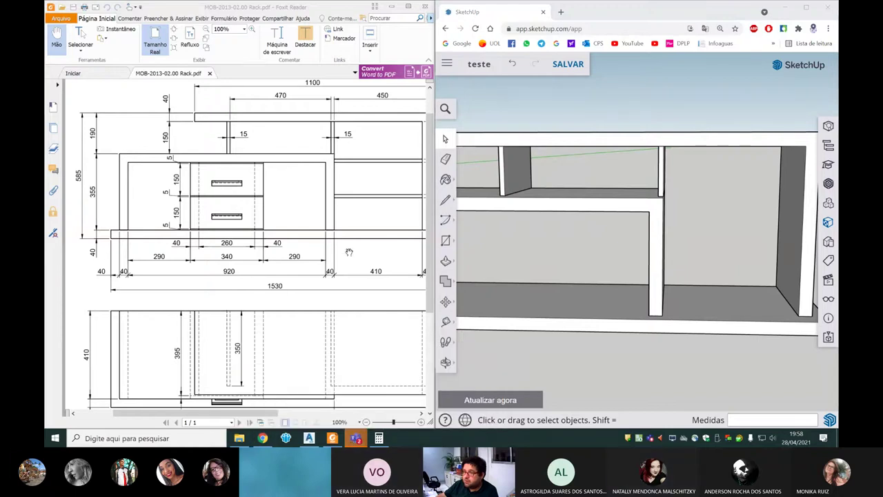
scroll(349, 253, "down", 3)
scroll(351, 247, "up", 2)
left_click_drag(247, 413, 275, 412)
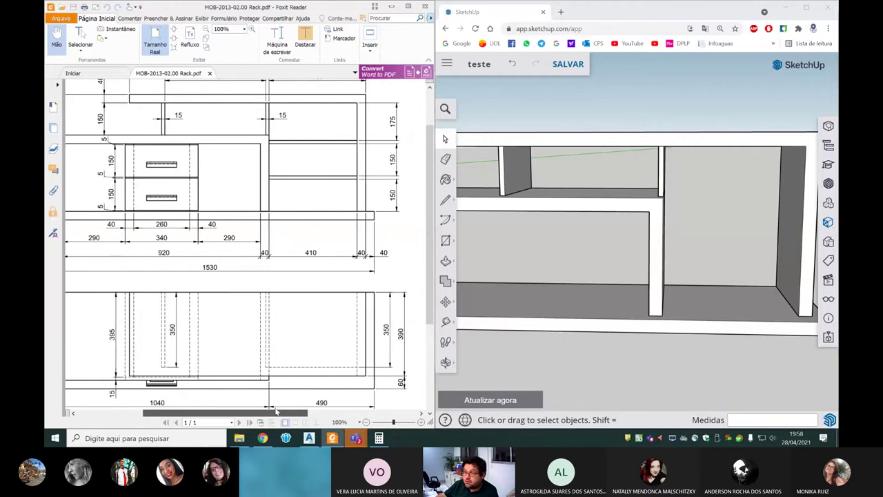
mouse_move(275, 412)
left_mouse_down()
mouse_move(360, 412)
mouse_move(294, 404)
left_mouse_up()
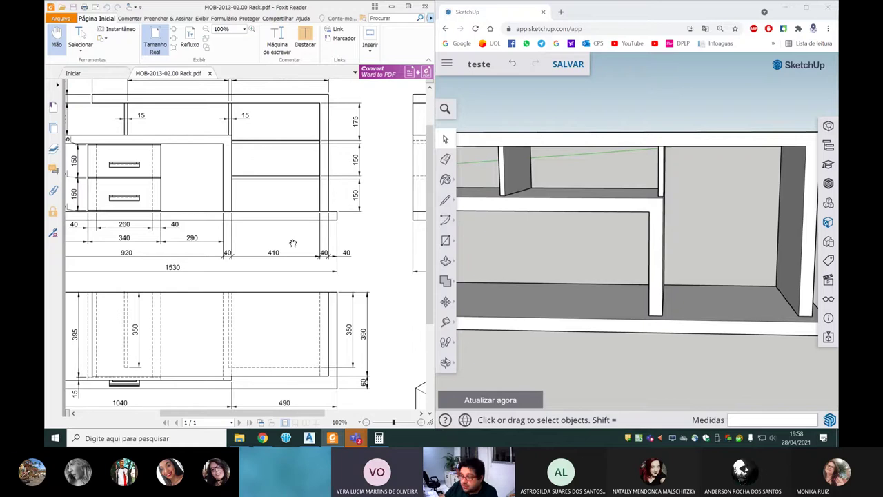
scroll(335, 316, "down", 1)
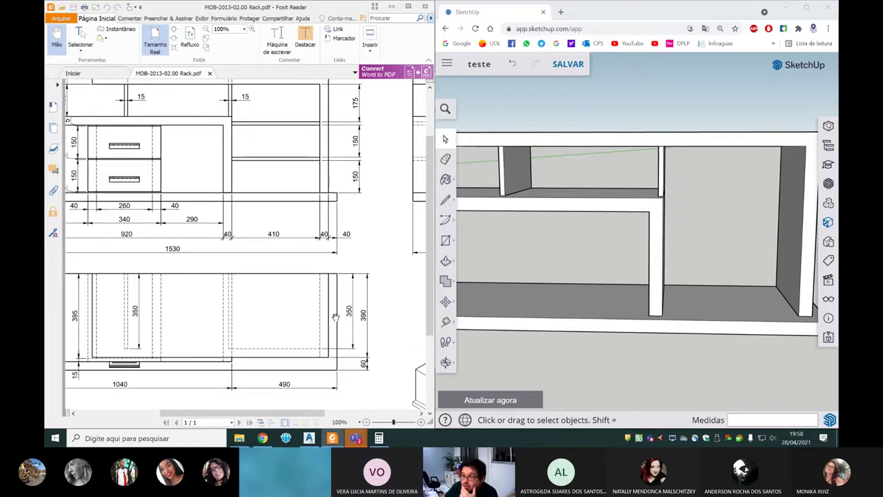
scroll(335, 316, "down", 1)
scroll(288, 263, "down", 1)
scroll(289, 261, "up", 1)
scroll(293, 276, "up", 1)
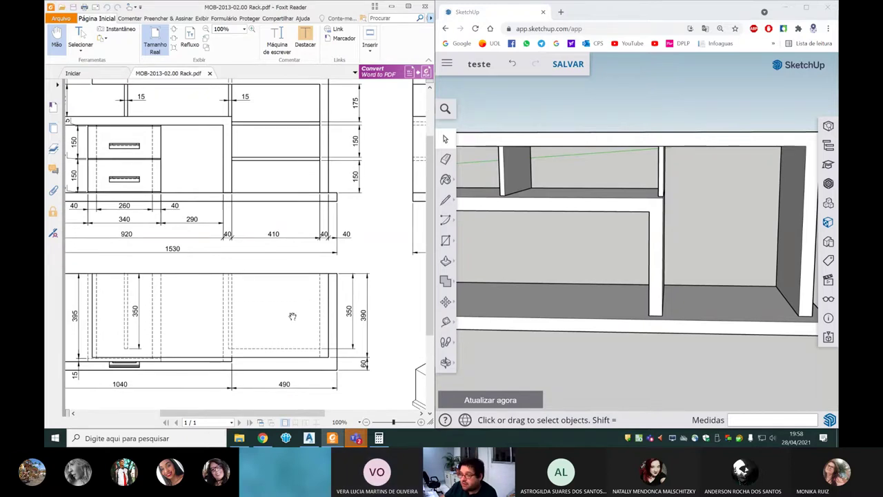
scroll(569, 268, "down", 5)
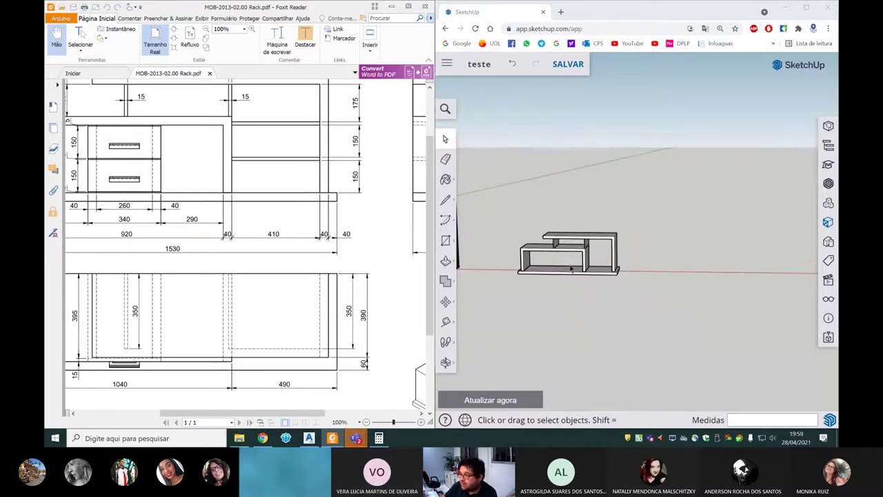
Step: Draw a 410 × 410 mm square face on the ground below the rack
scroll(611, 303, "up", 5)
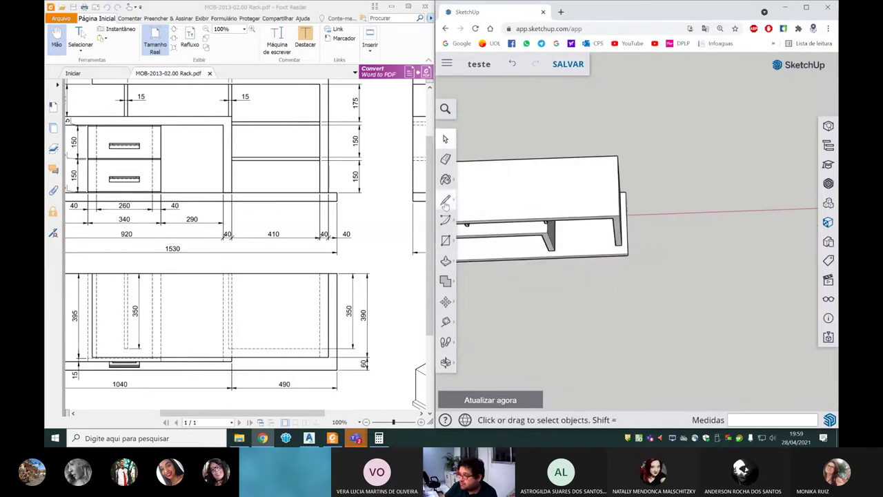
key("l")
mouse_move(593, 317)
middle_mouse_down()
mouse_move(545, 310)
mouse_move(573, 330)
middle_mouse_up()
left_click(560, 378)
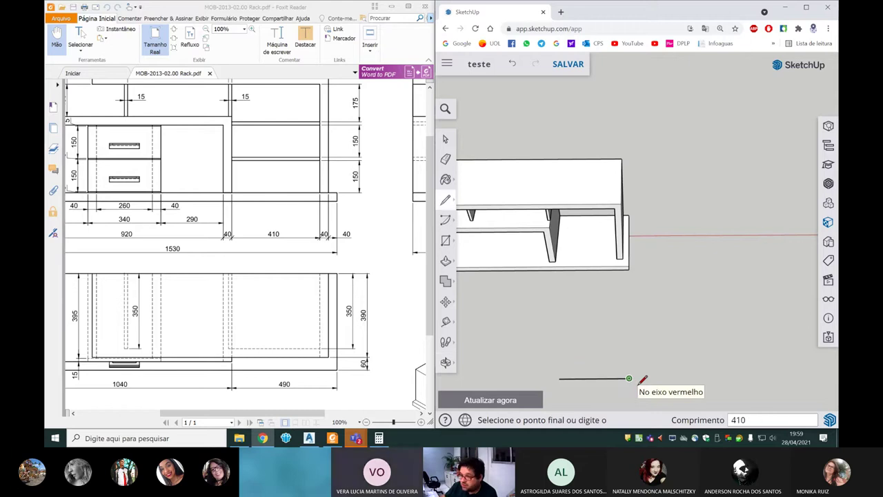
key("Return")
type("350")
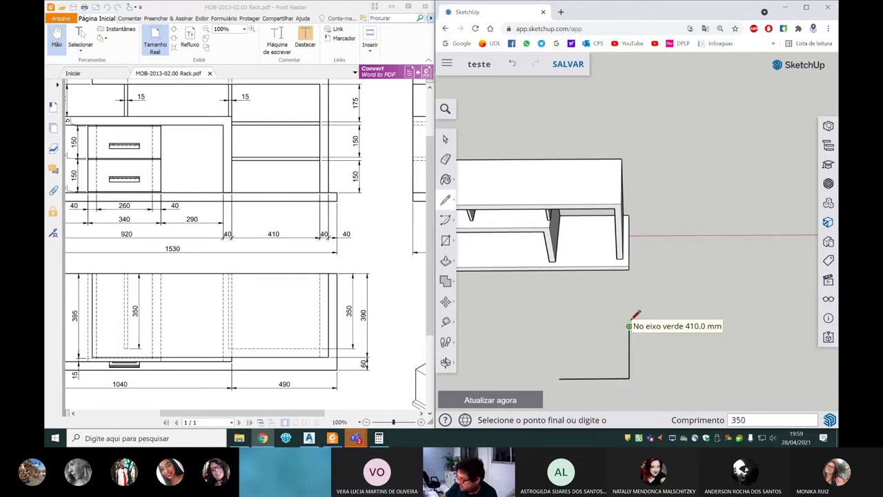
left_click(629, 325)
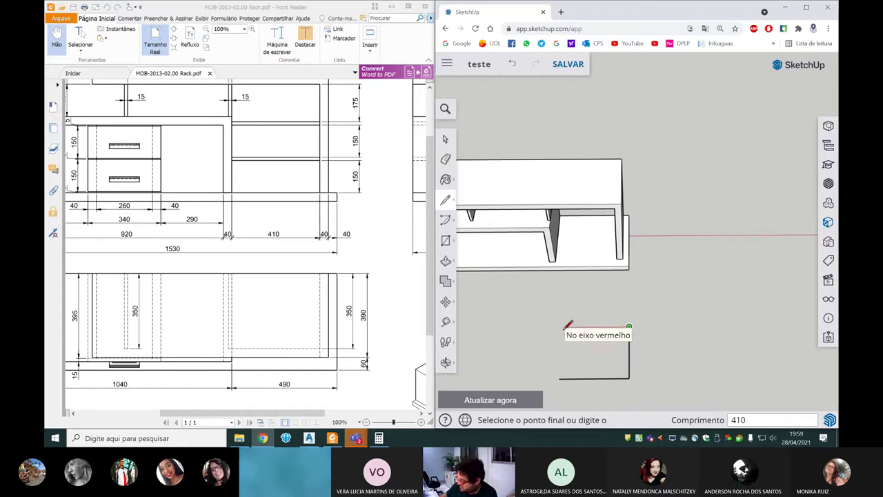
left_click(564, 325)
left_click(562, 376)
middle_click_drag(562, 376, 530, 325)
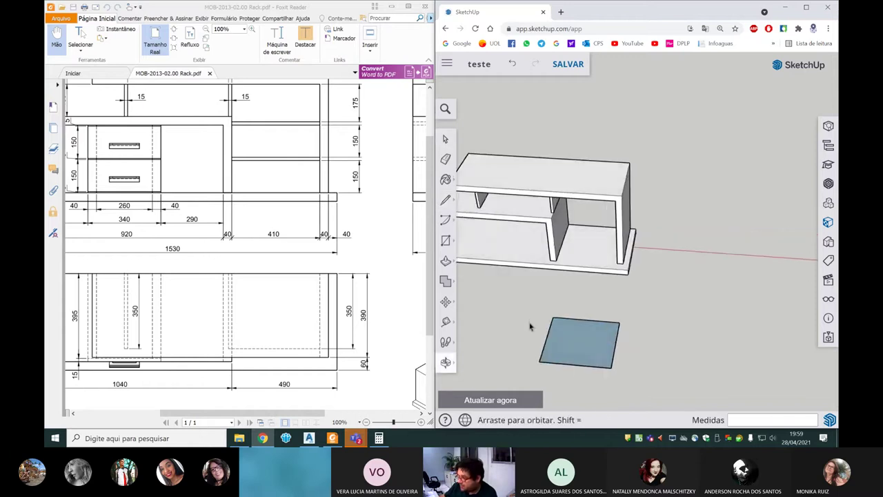
key("space")
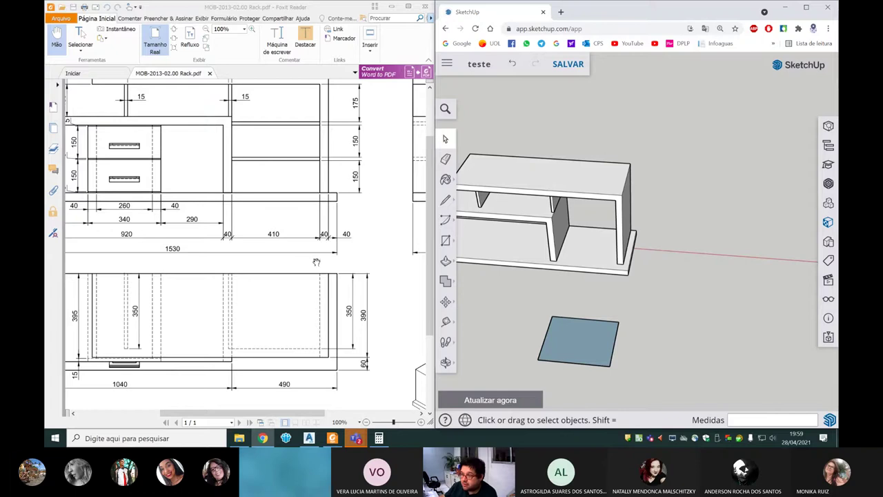
Step: Push/Pull the square into a thin board and make it a group with Criar grupo
scroll(322, 262, "up", 2, "ctrl")
scroll(293, 221, "down", 2, "ctrl")
scroll(293, 269, "up", 2, "ctrl")
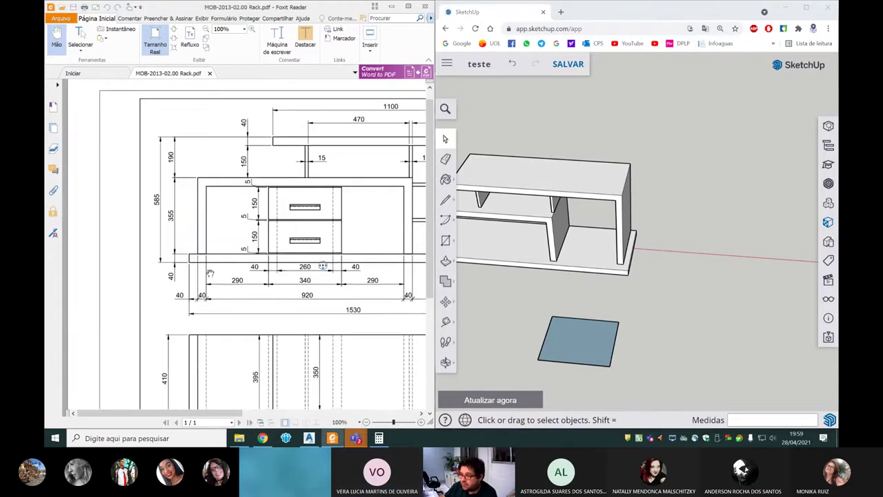
scroll(294, 269, "down", 2, "ctrl")
scroll(347, 255, "up", 2, "ctrl")
scroll(314, 259, "down", 2, "ctrl")
scroll(276, 276, "up", 2, "ctrl")
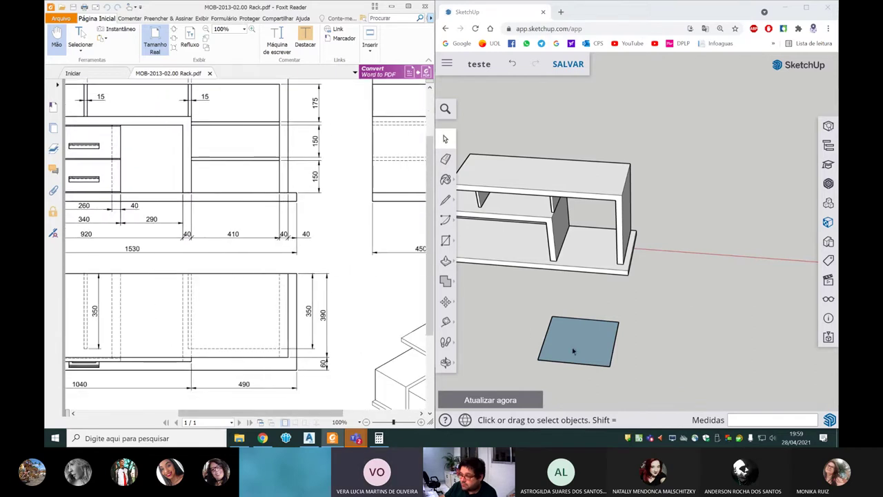
left_click(445, 261)
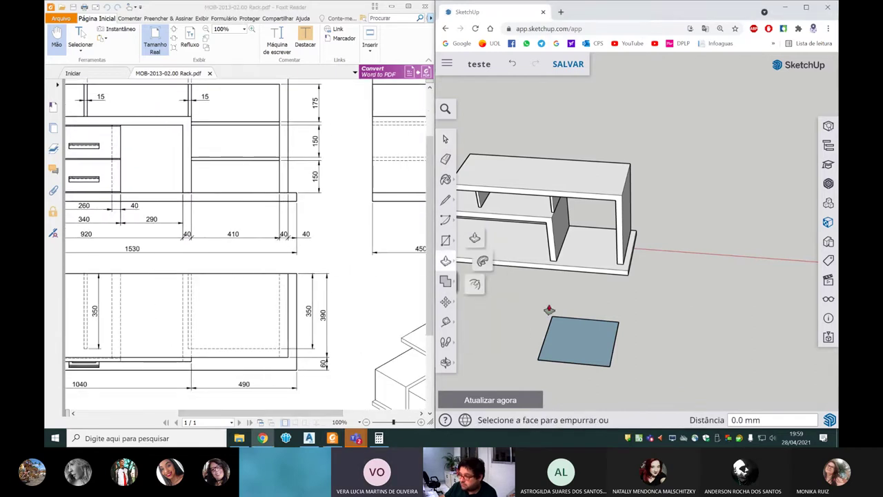
left_click_drag(570, 335, 572, 319)
key("space")
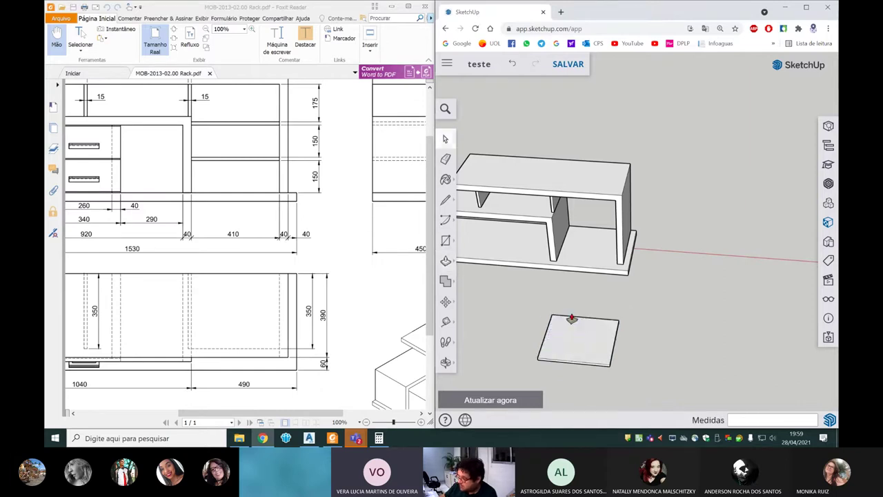
right_click(583, 332)
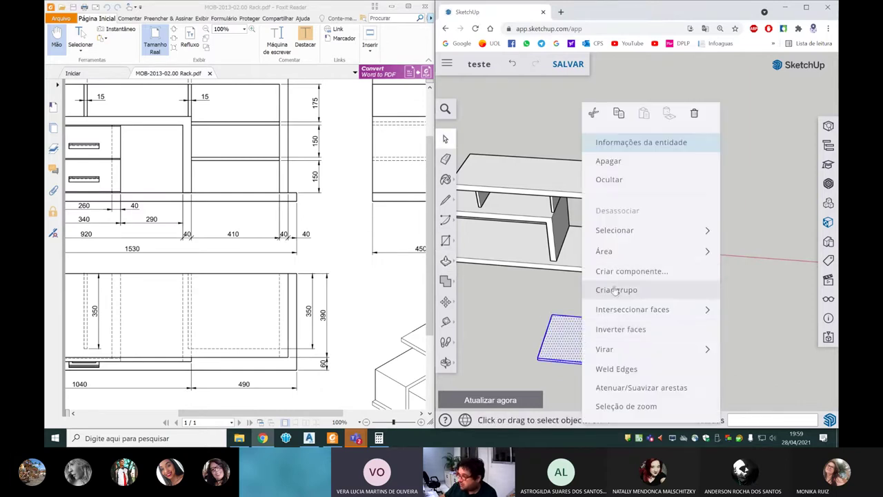
left_click(616, 290)
scroll(285, 255, "up", 1)
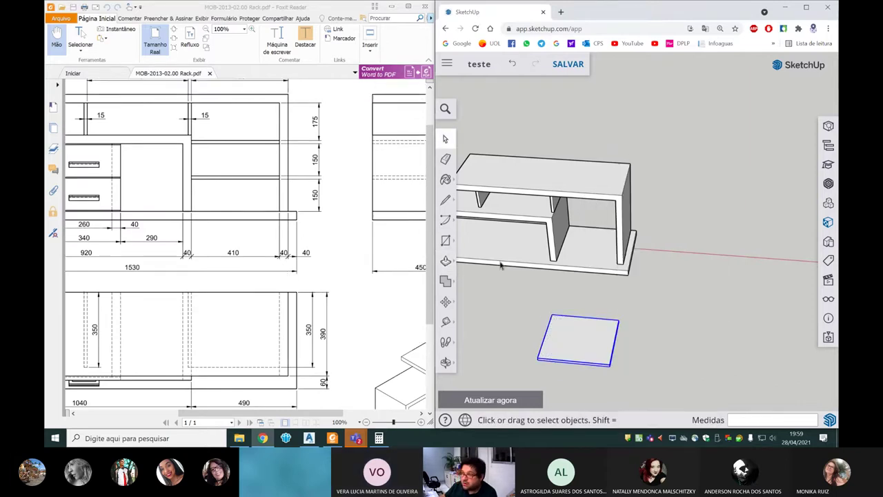
scroll(591, 244, "up", 2)
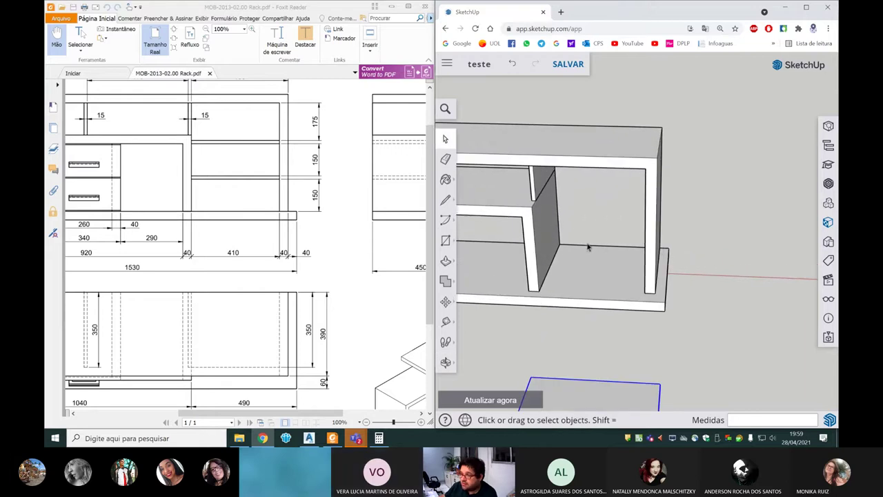
scroll(600, 317, "down", 2)
scroll(597, 330, "down", 1)
Step: Add a Tape Measure guide starting from the base of the rack's right post
key("o")
left_click_drag(573, 336, 593, 325)
key("space")
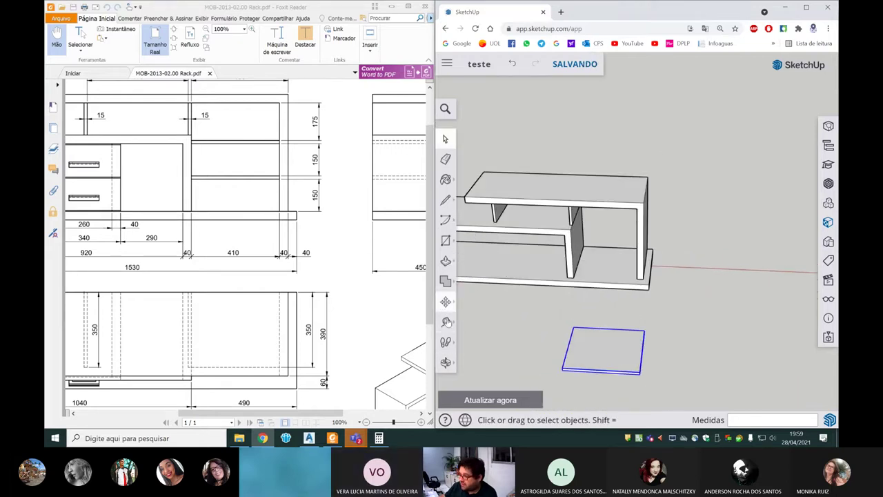
key("t")
scroll(617, 269, "up", 2)
scroll(638, 260, "up", 2)
left_click(639, 271)
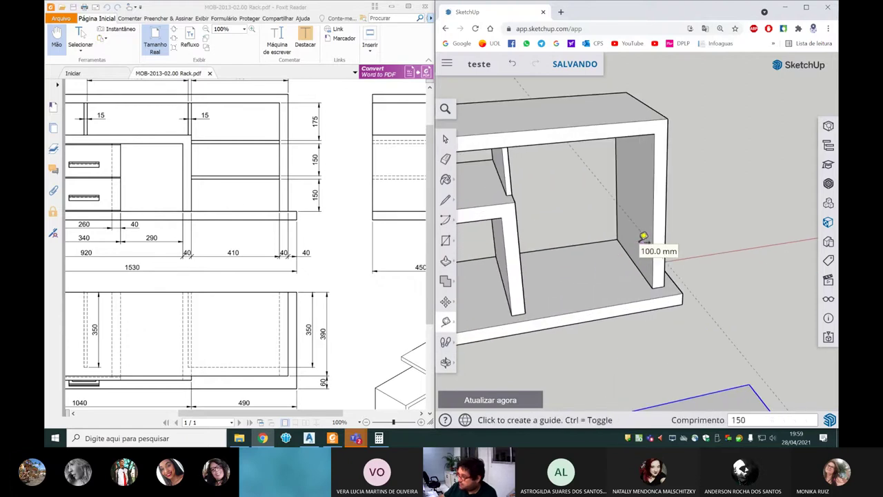
scroll(640, 237, "down", 3)
key("space")
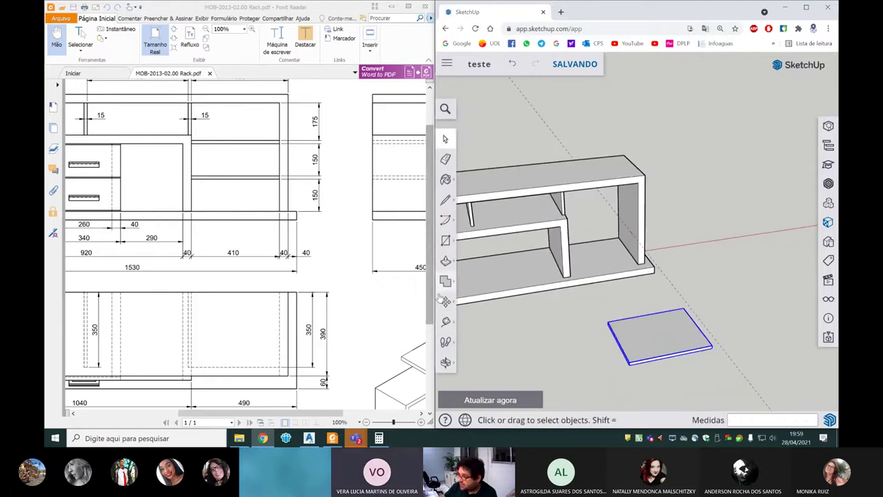
Step: Move the grouped panel into the right compartment as a shelf above the base
left_click(445, 302)
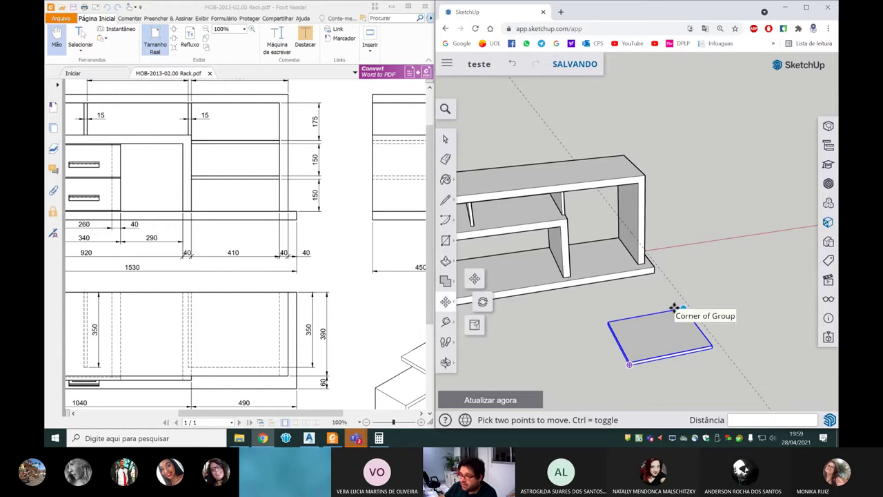
scroll(674, 308, "up", 2)
scroll(674, 309, "up", 2)
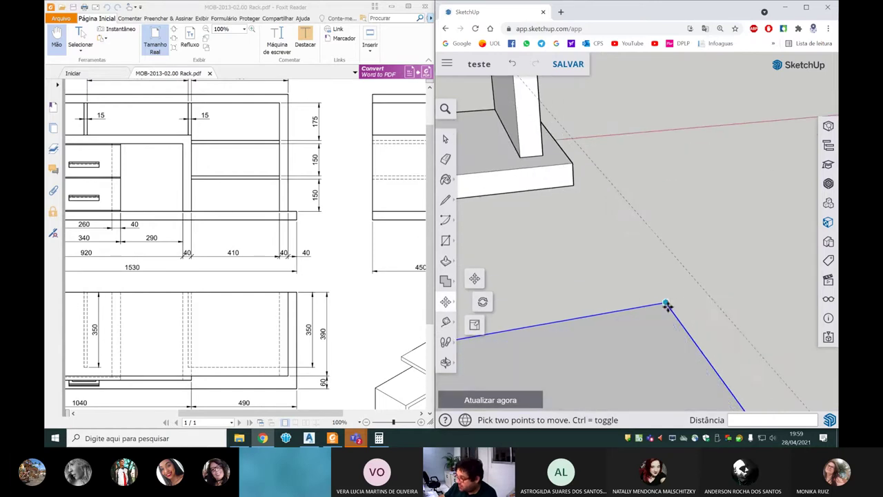
scroll(666, 304, "up", 1)
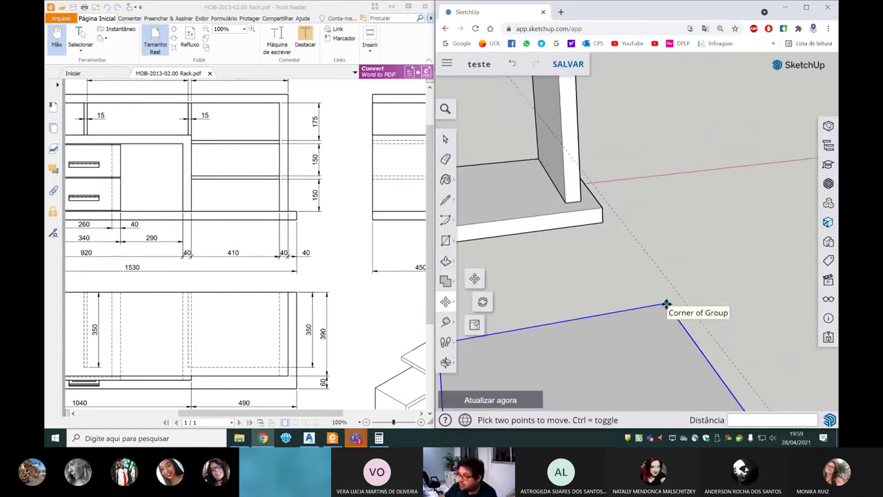
scroll(666, 305, "down", 2)
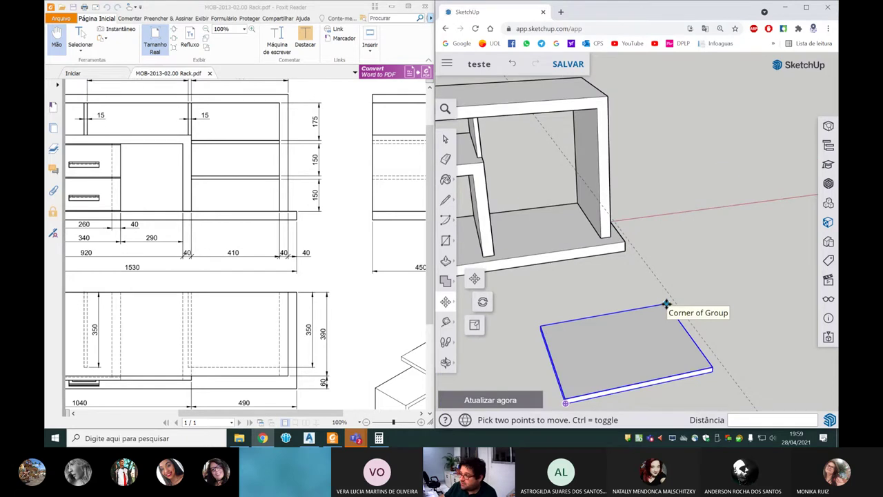
scroll(666, 304, "up", 1)
scroll(666, 306, "down", 1)
mouse_move(667, 305)
middle_mouse_down()
mouse_move(584, 288)
mouse_move(598, 299)
mouse_move(570, 282)
middle_mouse_up()
scroll(604, 297, "up", 3)
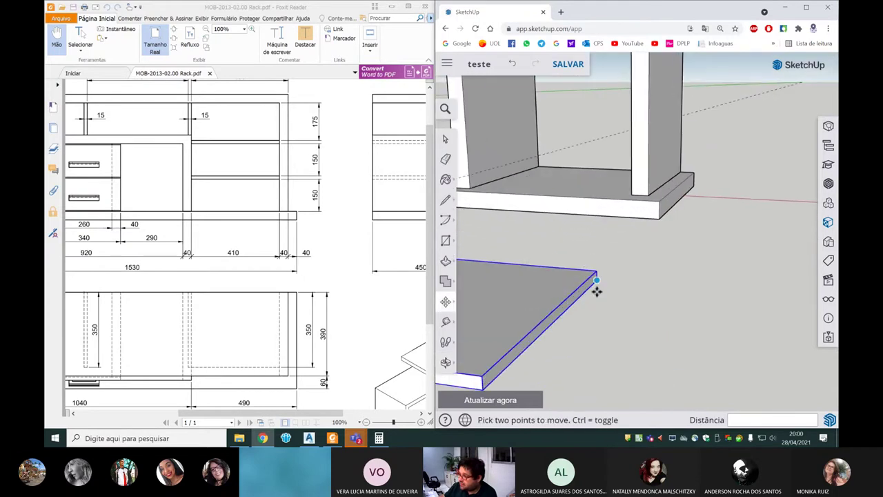
left_click(598, 281)
scroll(598, 281, "down", 3)
middle_click_drag(578, 253, 676, 235)
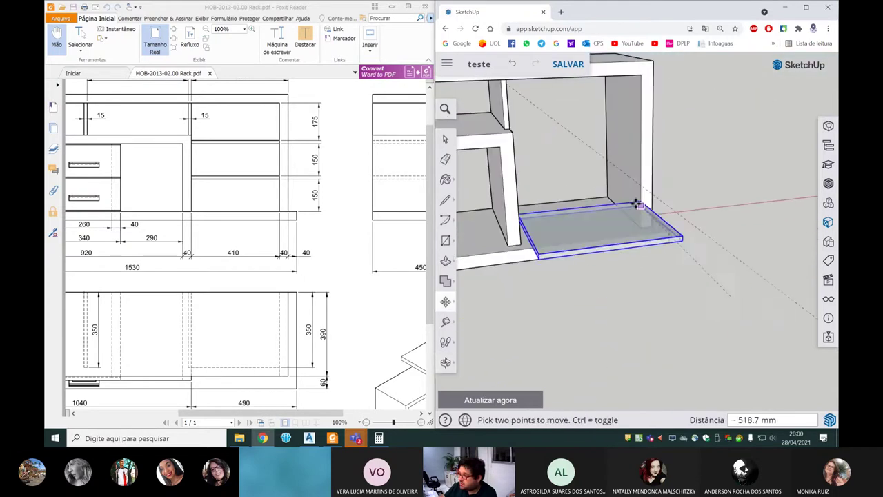
left_click(606, 163)
middle_click_drag(606, 163, 599, 221)
scroll(600, 221, "up", 5)
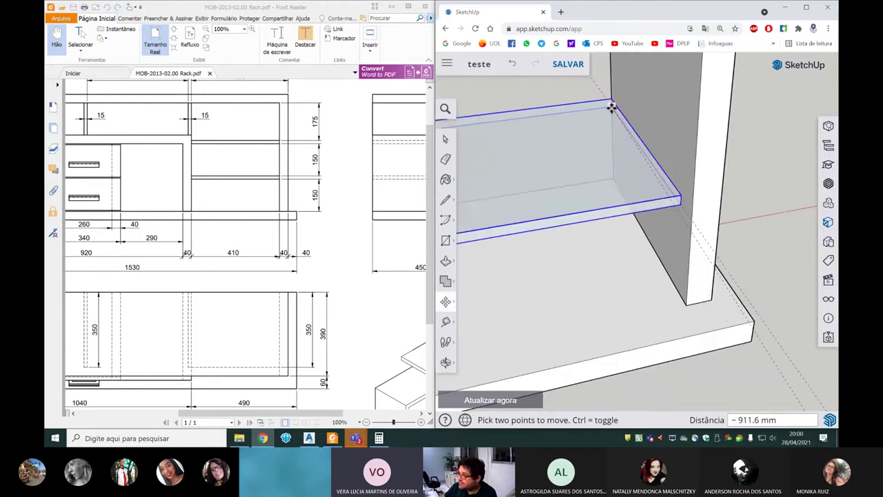
mouse_move(623, 192)
middle_mouse_down()
mouse_move(649, 148)
mouse_move(642, 171)
mouse_move(683, 214)
middle_mouse_up()
key("space")
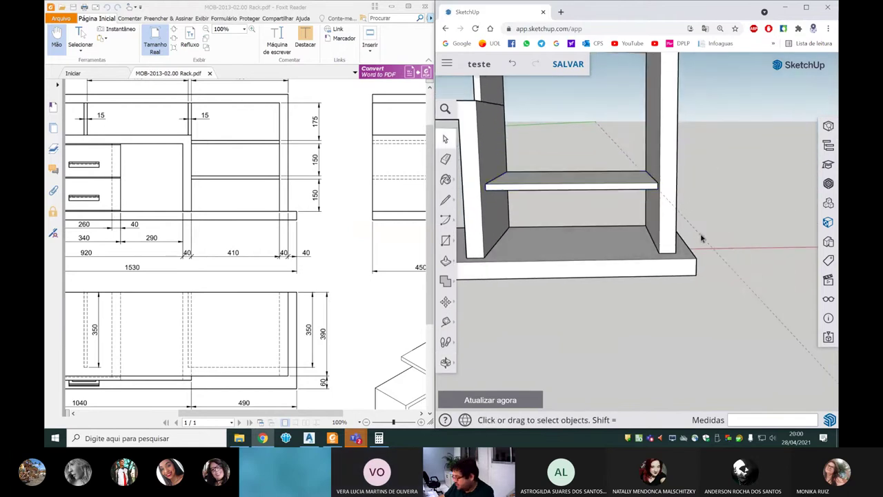
Step: Place a Tape Measure guide 120 mm above the shelf's edge
scroll(606, 235, "down", 2)
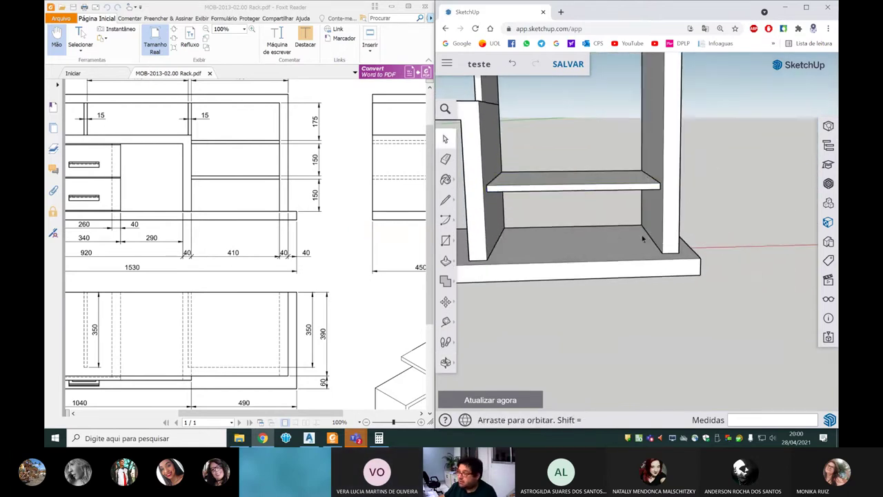
middle_click_drag(641, 237, 608, 320)
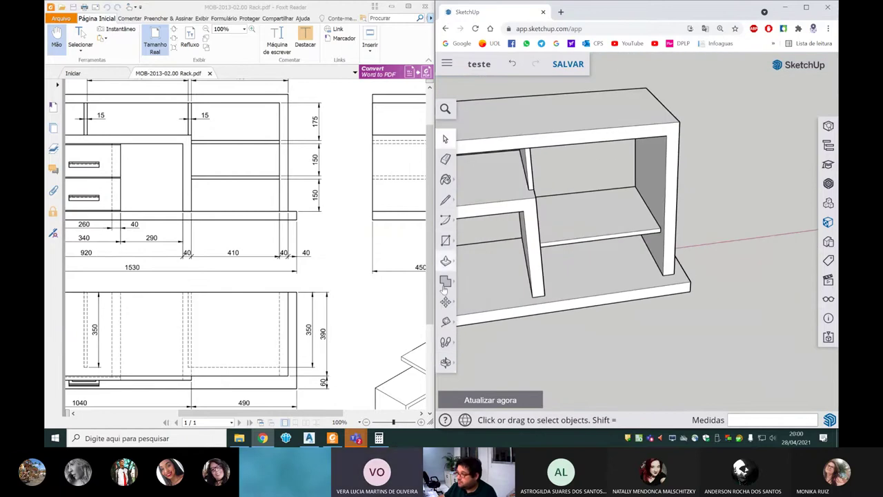
left_click(446, 321)
scroll(631, 219, "up", 3)
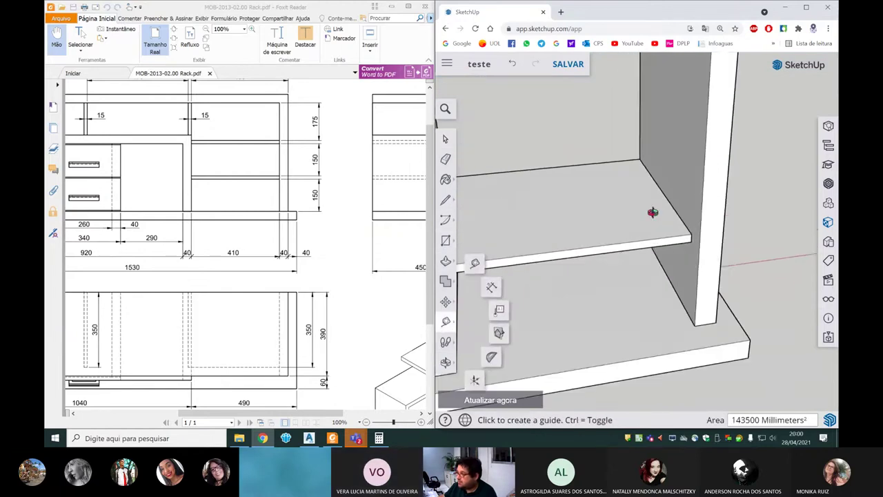
scroll(655, 211, "up", 2)
left_click(663, 195)
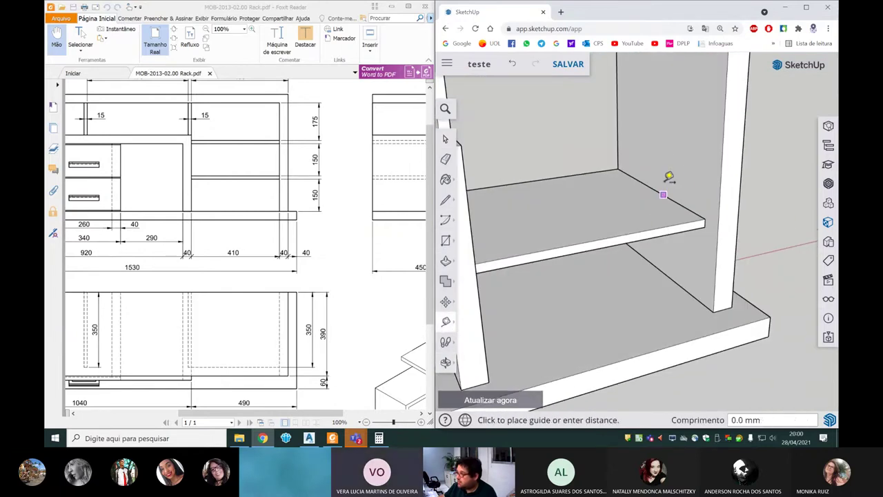
left_click(664, 134)
scroll(670, 173, "down", 5)
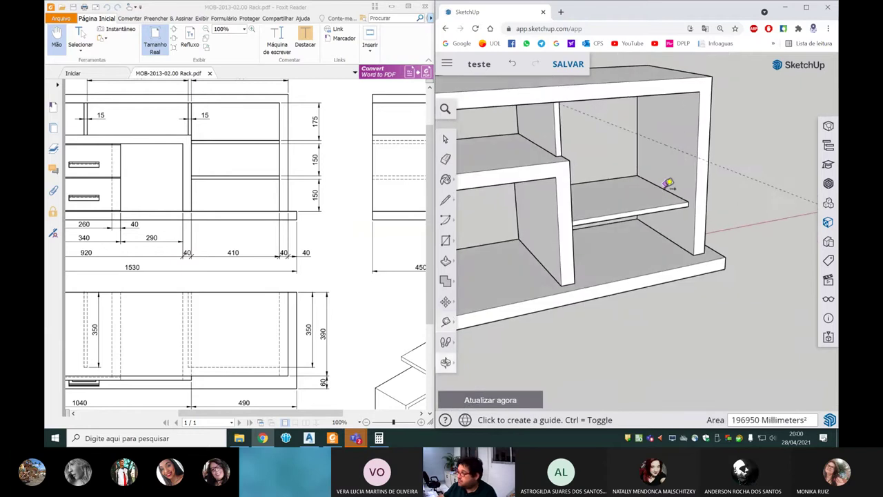
key("space")
Step: Copy the shelf about 165 mm upward with Move and Ctrl
left_click(669, 203)
scroll(680, 199, "up", 2)
scroll(592, 222, "up", 2)
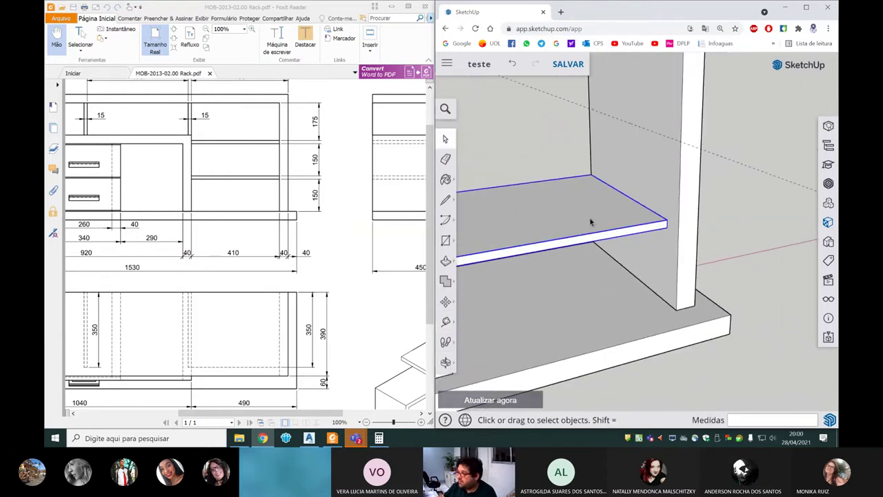
left_click(446, 302)
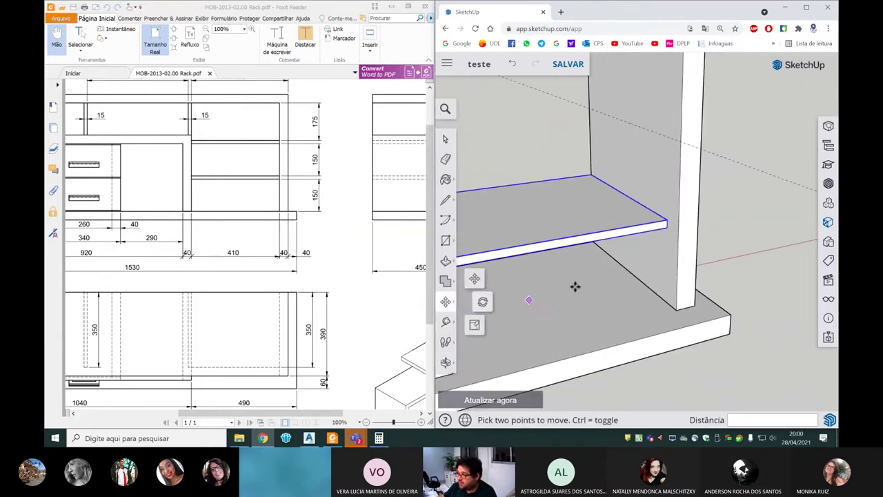
left_click(447, 321)
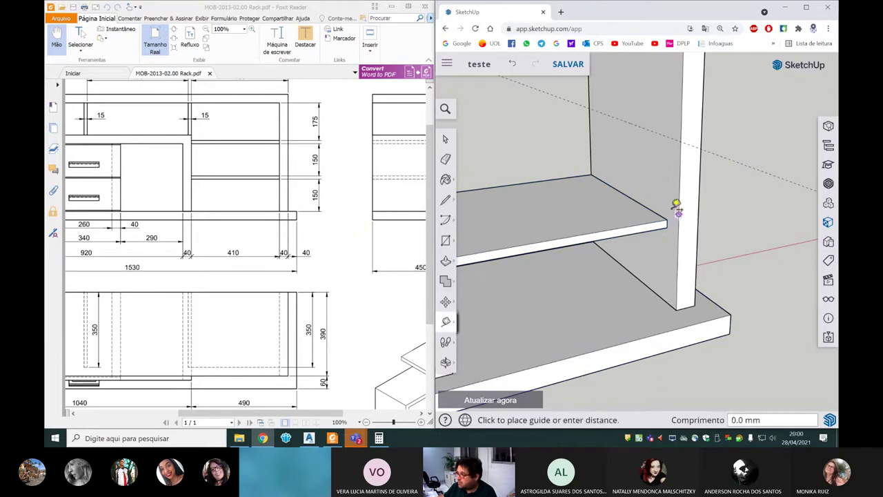
scroll(673, 213, "up", 2)
scroll(674, 208, "down", 2)
middle_click_drag(674, 206, 660, 215)
key("space")
left_click(630, 224)
left_click(445, 302)
left_click(666, 221)
key("ctrl")
left_click(668, 146)
mouse_move(668, 151)
middle_mouse_down()
mouse_move(631, 181)
mouse_move(657, 190)
mouse_move(627, 158)
middle_mouse_up()
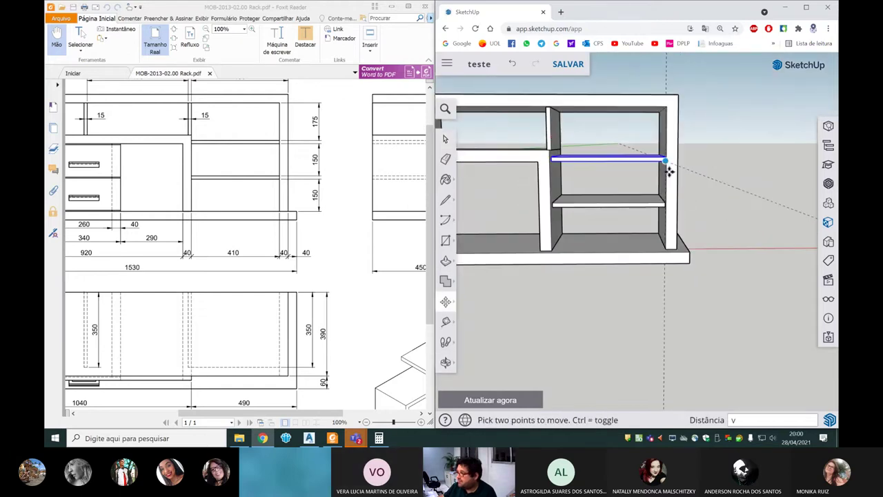
key("space")
left_click(660, 287)
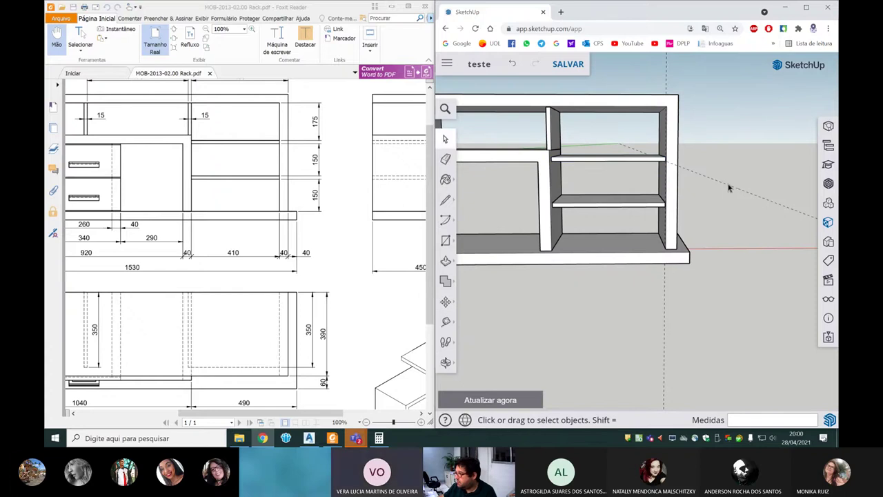
Step: Save the rack model with Ctrl+S
scroll(693, 214, "down", 3)
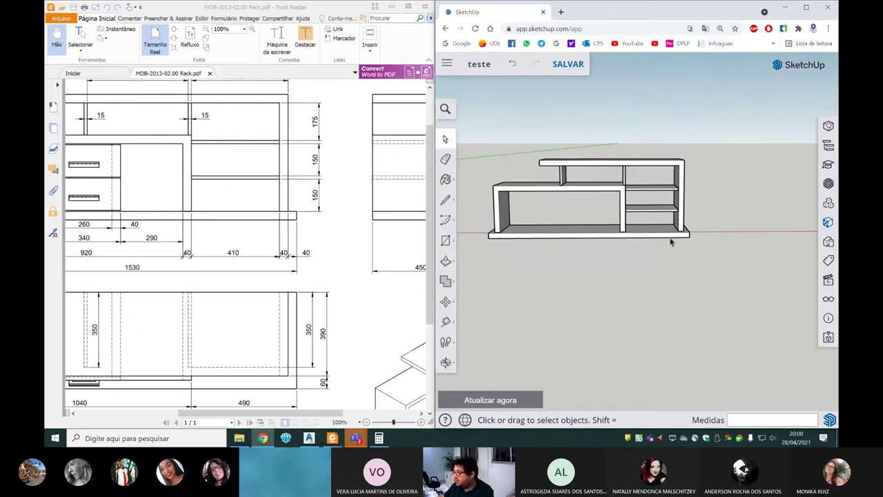
scroll(591, 201, "up", 3)
scroll(592, 201, "down", 2)
scroll(573, 134, "down", 1)
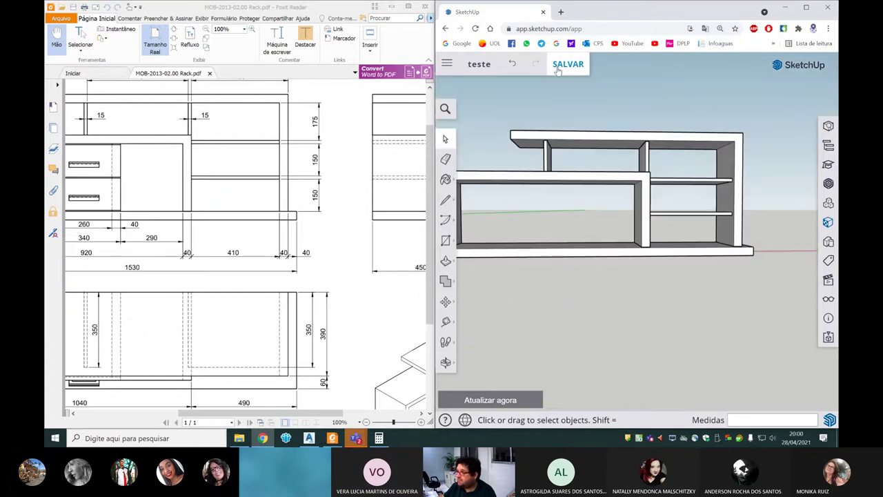
key("ctrl+s")
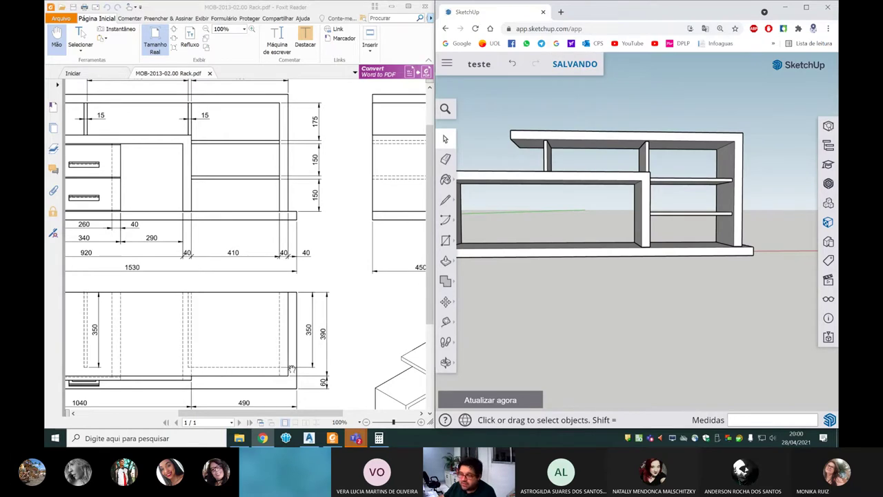
Step: Compare the rack's side and front views against the PDF drawing
left_click_drag(269, 411, 195, 412)
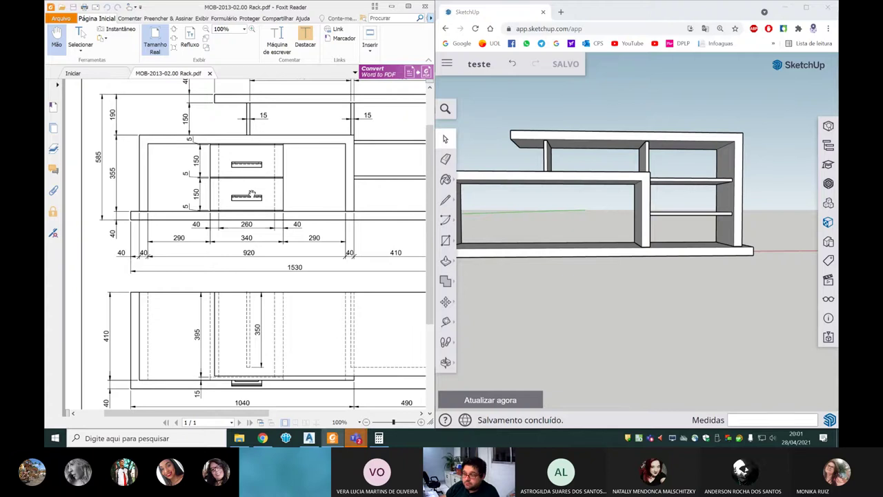
left_click_drag(257, 412, 378, 412)
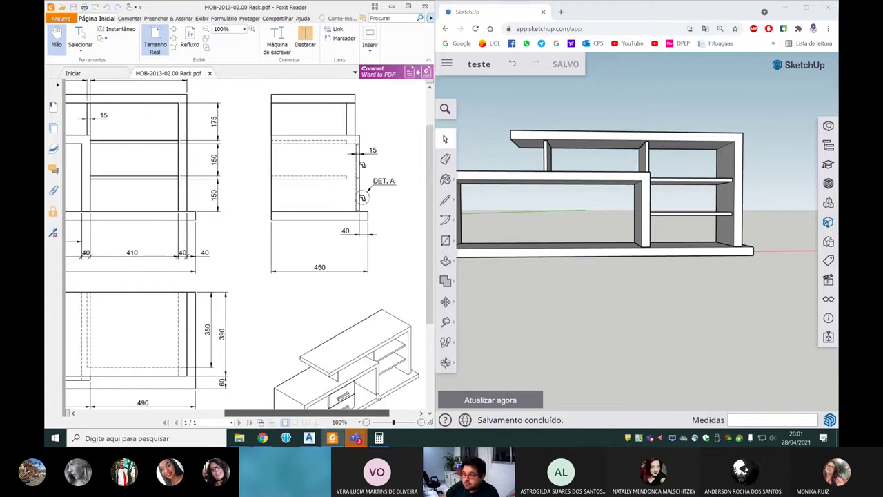
middle_click_drag(531, 228, 708, 213)
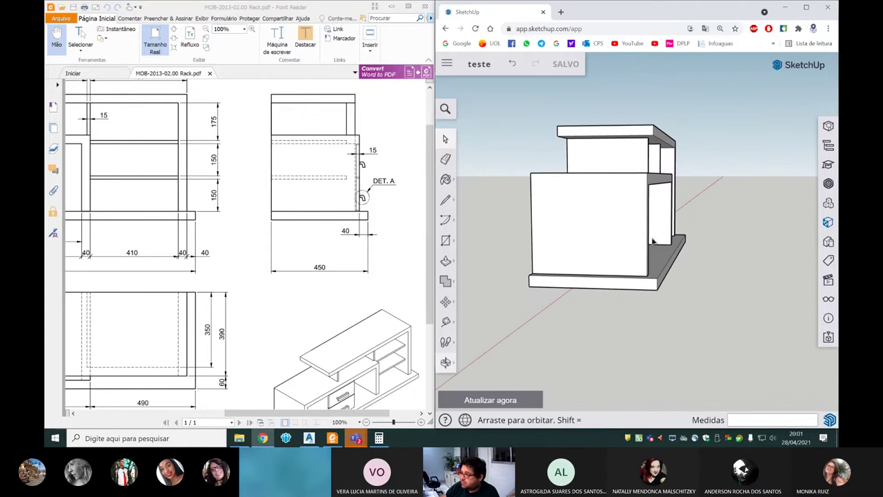
scroll(652, 241, "up", 5)
scroll(591, 238, "down", 3)
scroll(601, 247, "down", 3)
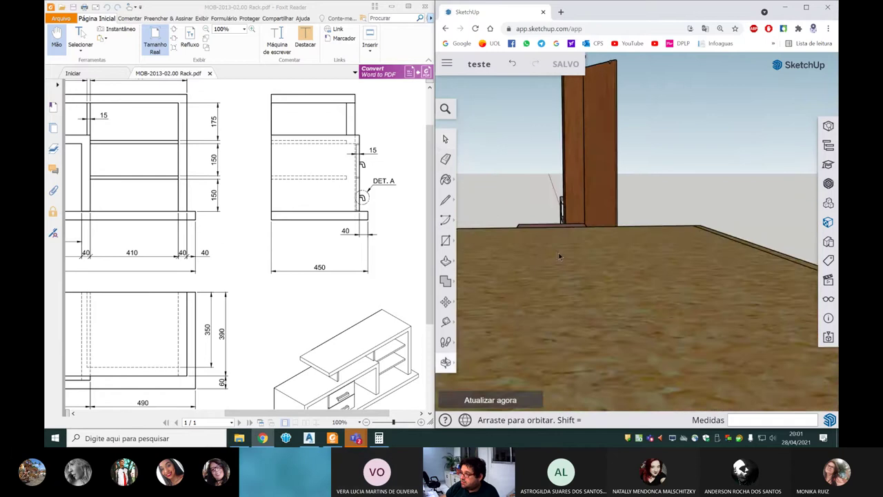
scroll(602, 247, "down", 3)
scroll(572, 237, "up", 3)
middle_click_drag(570, 236, 589, 207)
middle_click_drag(589, 207, 471, 245)
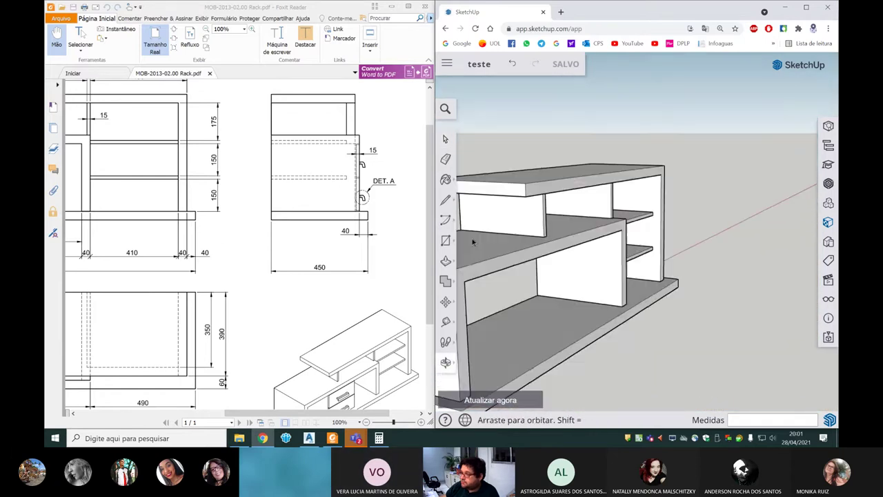
scroll(471, 245, "down", 3)
scroll(524, 256, "up", 1)
scroll(503, 233, "up", 3)
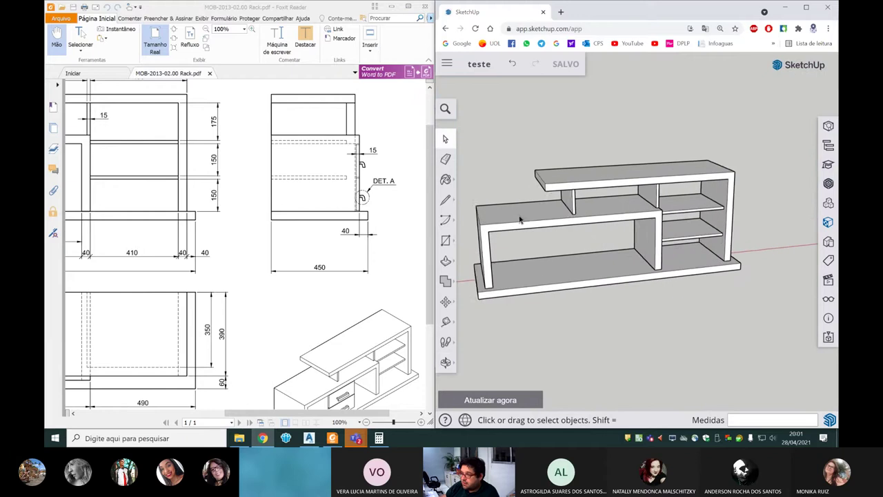
scroll(283, 370, "down", 1)
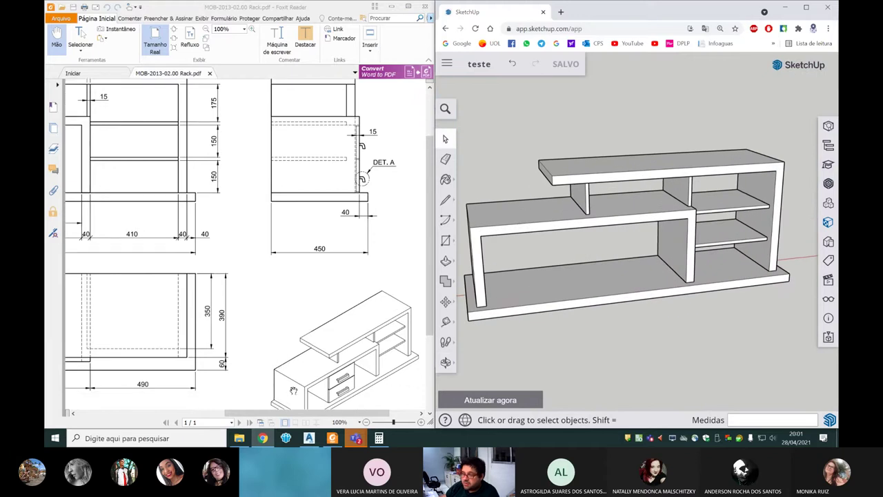
left_click_drag(296, 412, 183, 408)
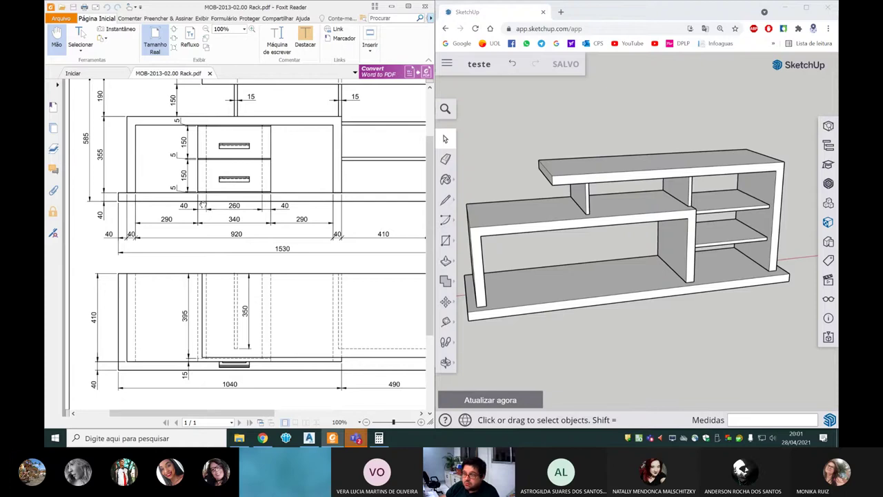
scroll(262, 207, "down", 3)
scroll(303, 218, "up", 3)
scroll(562, 276, "down", 3)
middle_click_drag(562, 276, 508, 290)
scroll(507, 289, "up", 3)
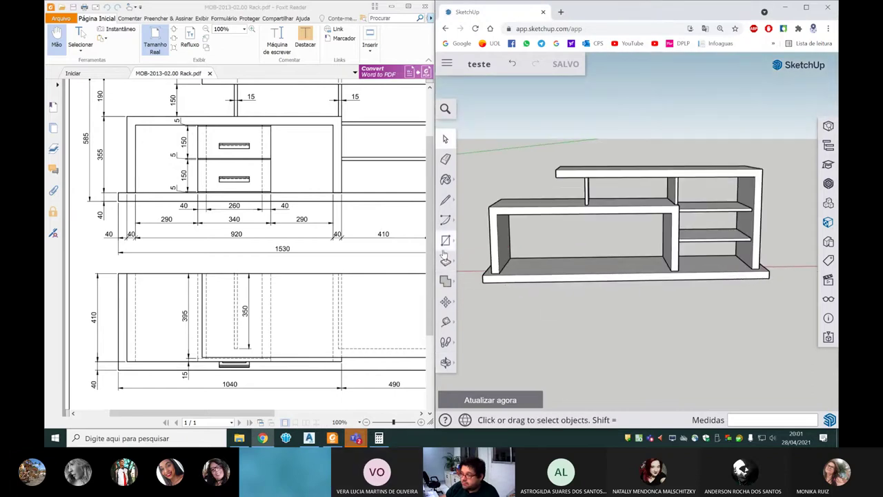
Step: Draw a 340 × 150 mm drawer-front rectangle below the rack
left_click(446, 200)
left_click(523, 356)
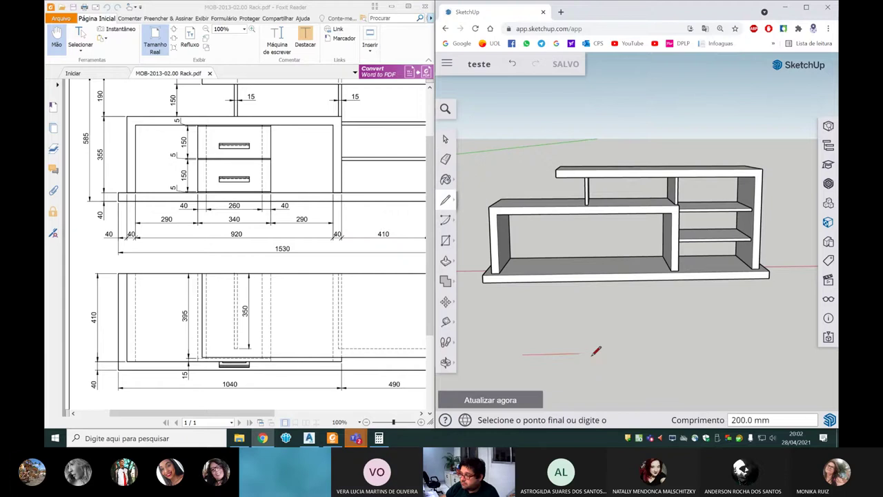
type("340")
key("Return")
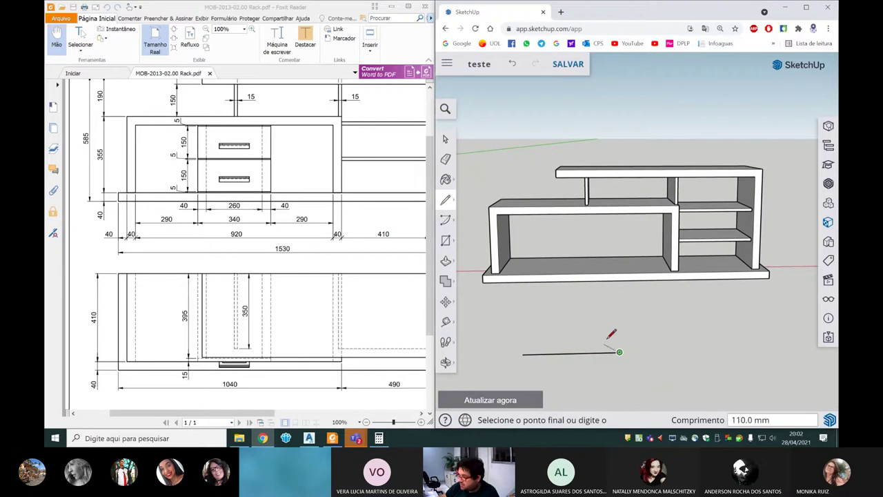
type("1")
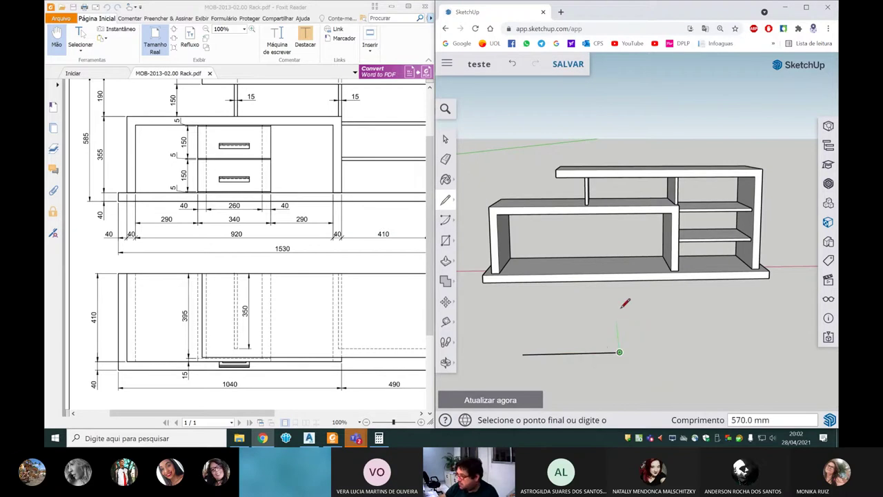
middle_click_drag(625, 320, 568, 318)
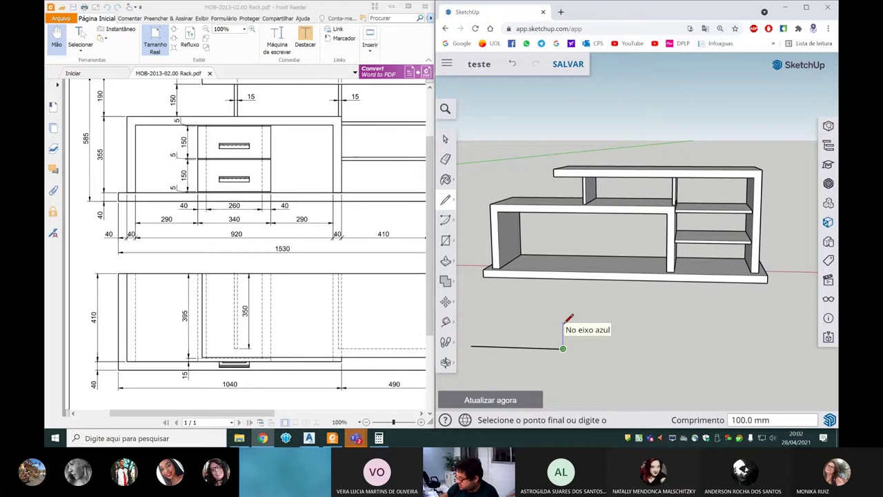
type("150")
key("Return")
scroll(612, 292, "down", 2)
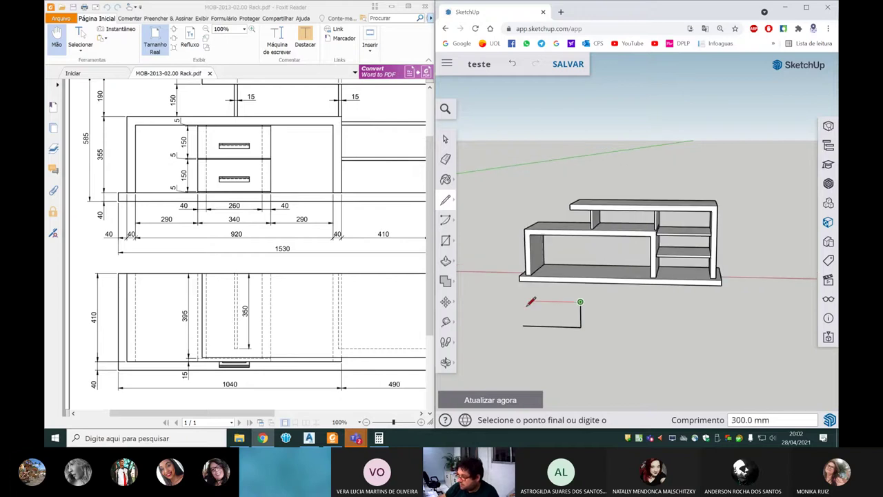
left_click(508, 302)
left_click(509, 327)
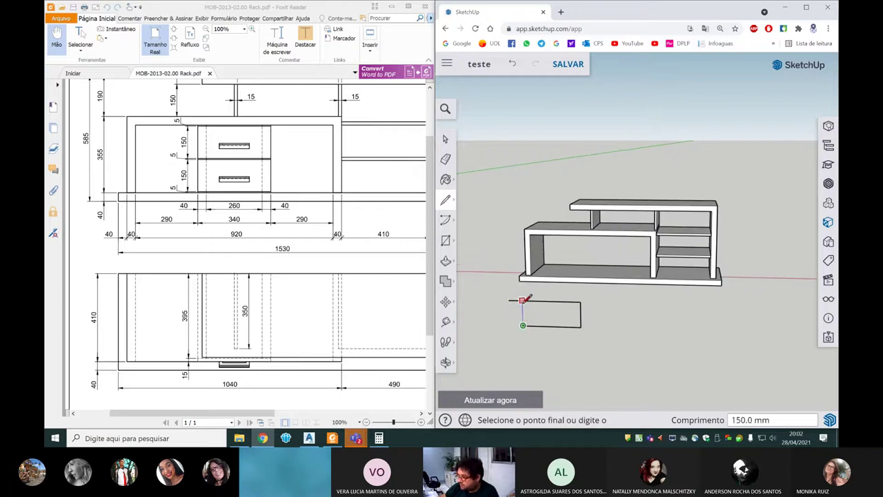
left_click(509, 301)
key("space")
scroll(518, 306, "up", 2)
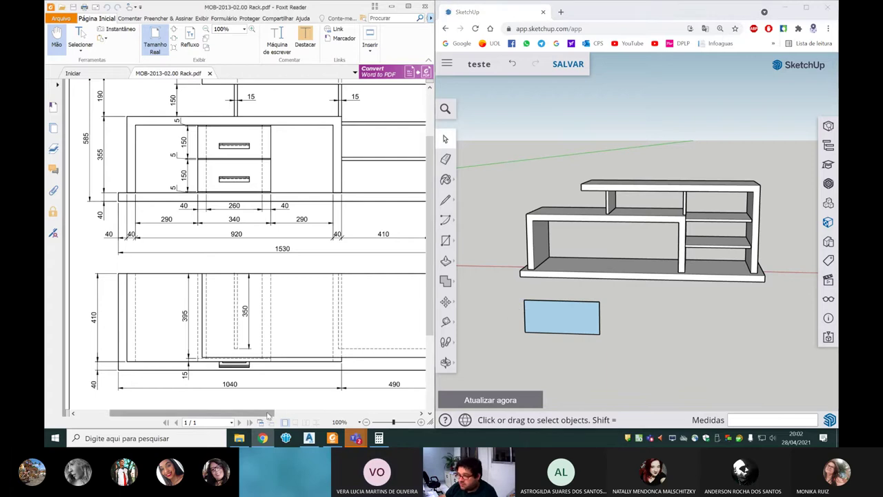
Step: Bring the drawing's side views into view in the PDF
left_click_drag(286, 413, 385, 398)
scroll(385, 399, "left", 5, "shift")
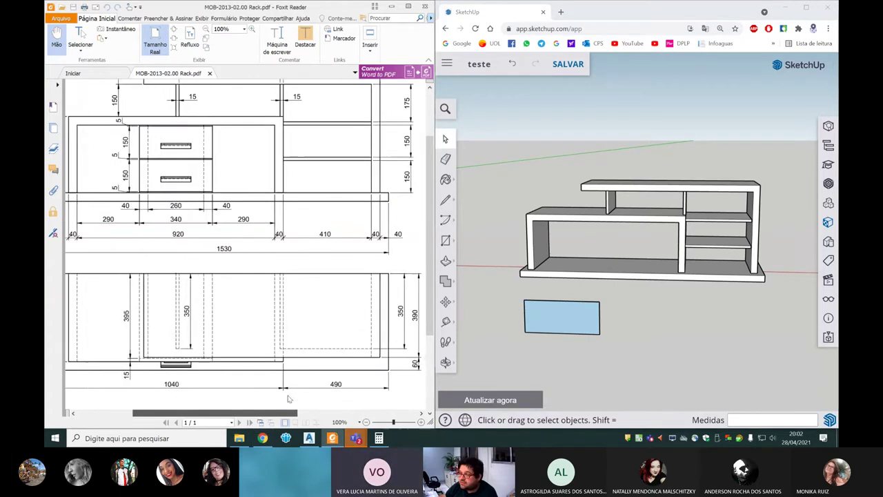
left_click(352, 414)
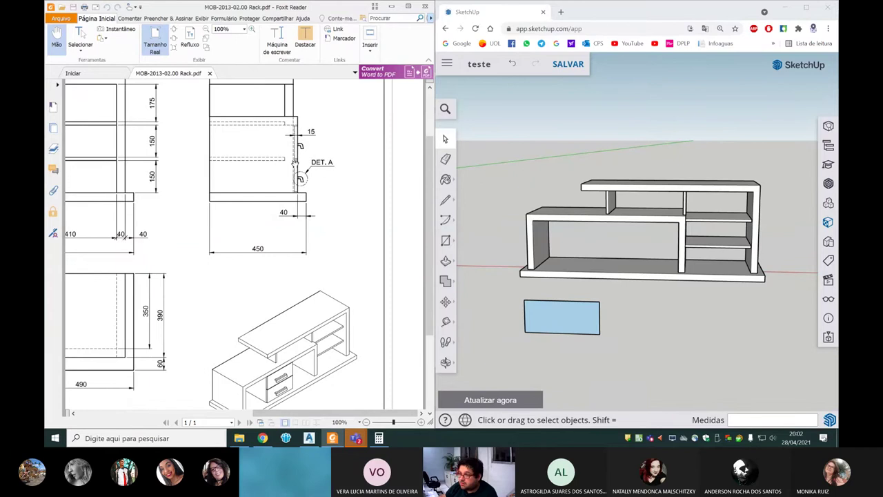
scroll(301, 421, "left", 5, "shift")
Step: Push/Pull the rectangle into a 15 mm thick panel
left_click(446, 281)
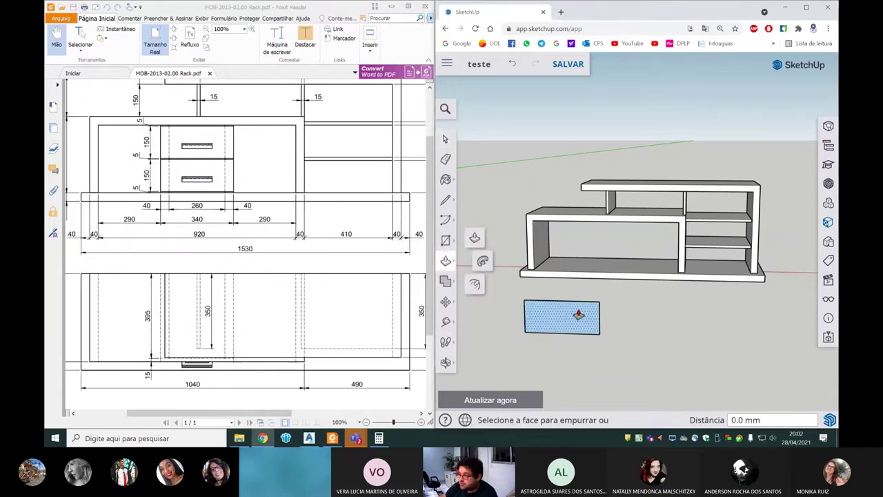
middle_click_drag(572, 312, 520, 310)
left_click_drag(525, 314, 570, 287)
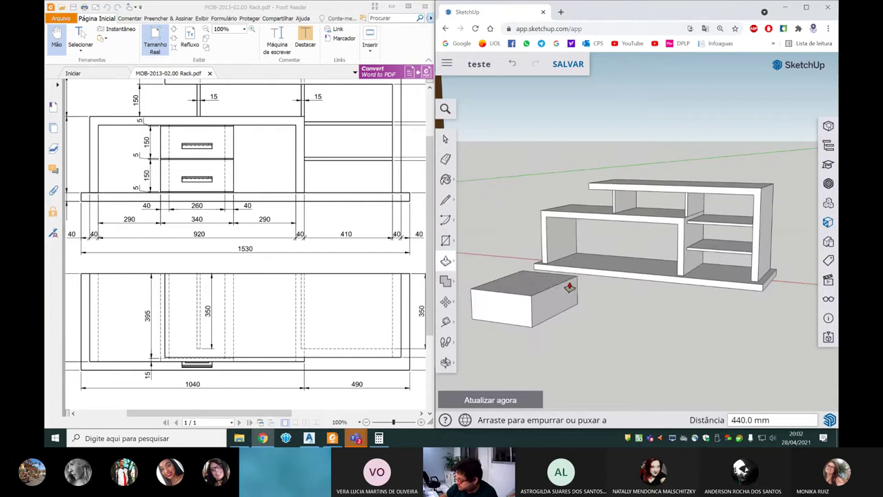
type("15")
key("Return")
Step: Make the thin panel a group with Criar grupo, then show DETALHE A in the PDF
key("space")
left_click(516, 308)
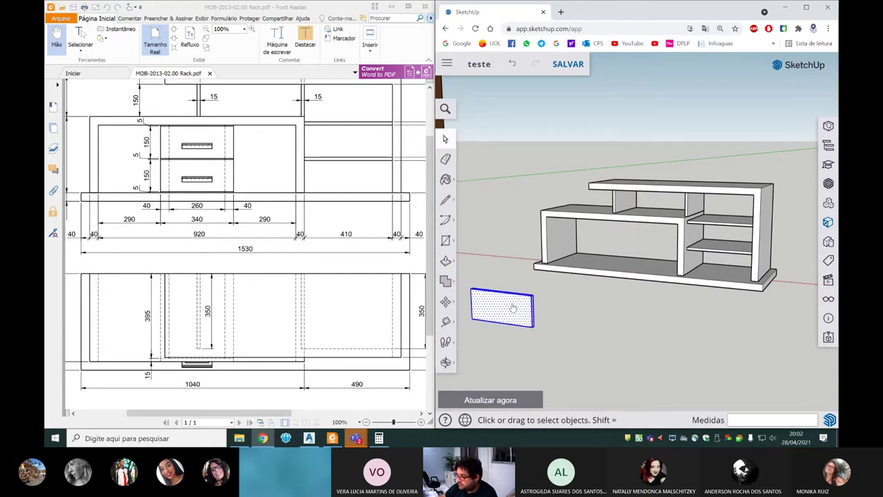
right_click(514, 307)
left_click(546, 290)
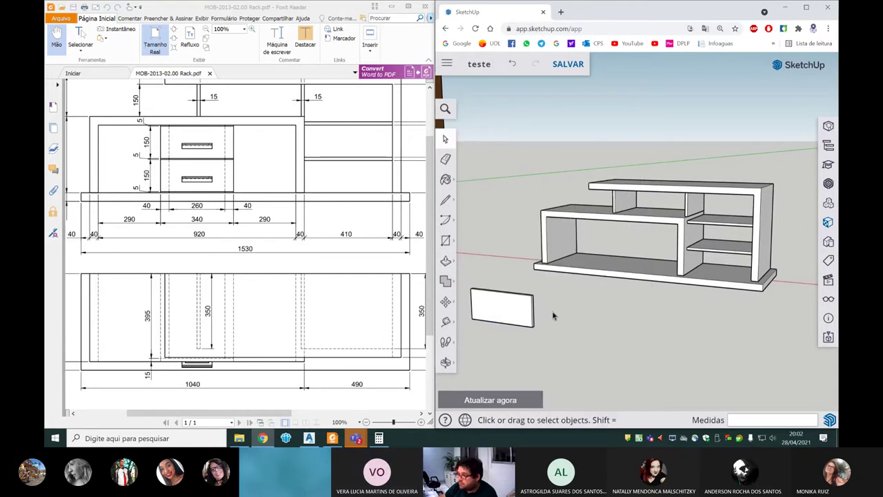
scroll(551, 316, "down", 2)
mouse_move(249, 413)
left_mouse_down()
mouse_move(338, 401)
mouse_move(370, 366)
mouse_move(298, 337)
left_mouse_up()
Step: Pan and scroll around the rack drawing in Foxit, enlarging it to 200%
scroll(306, 329, "down", 1)
scroll(305, 329, "down", 1)
scroll(305, 328, "up", 1)
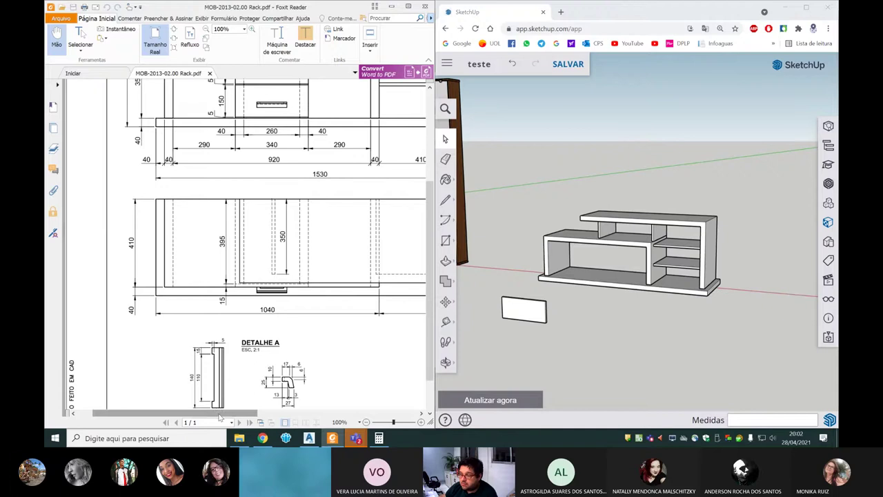
left_click_drag(220, 414, 337, 414)
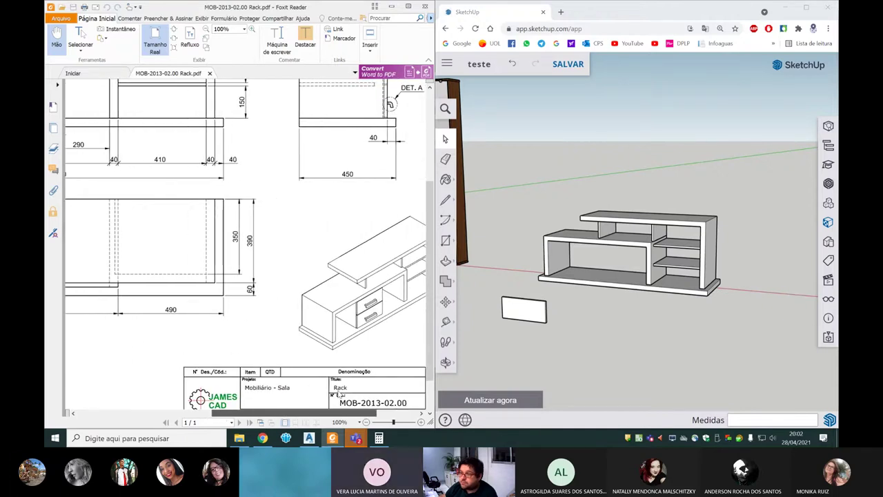
left_click_drag(338, 395, 237, 411)
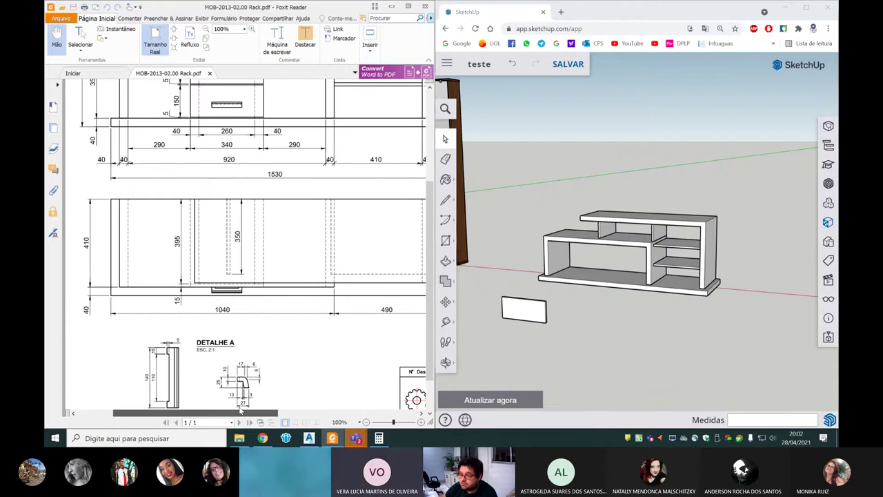
scroll(236, 408, "down", 1)
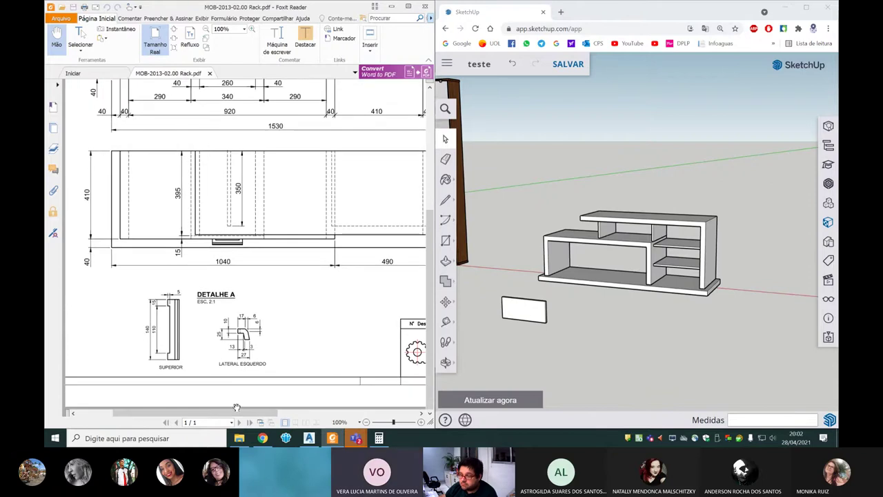
left_click_drag(239, 415, 247, 413)
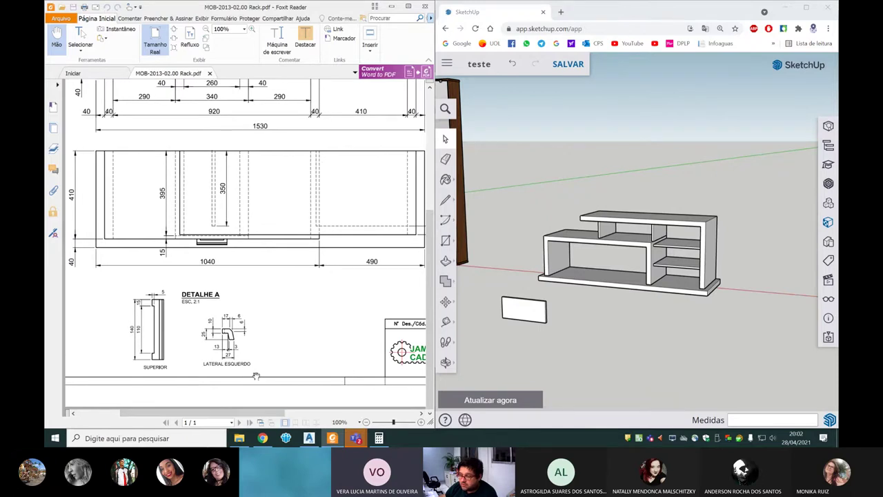
Step: Bring the DETALHE A SUPERIOR and LATERAL ESQUERDO handle views into place on screen
mouse_move(631, 297)
middle_mouse_down()
mouse_move(566, 302)
mouse_move(573, 325)
middle_mouse_up()
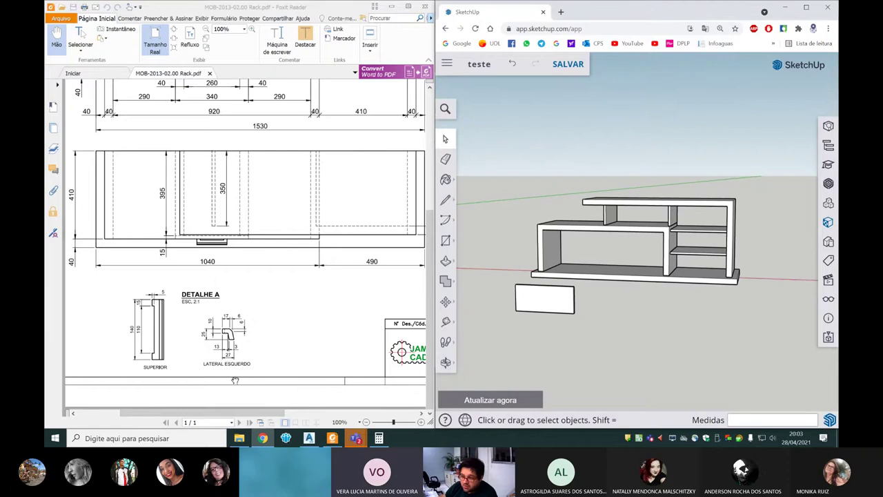
mouse_move(245, 413)
left_mouse_down()
mouse_move(284, 413)
mouse_move(352, 388)
mouse_move(240, 396)
left_mouse_up()
scroll(240, 396, "up", 3, "ctrl")
scroll(255, 376, "down", 3)
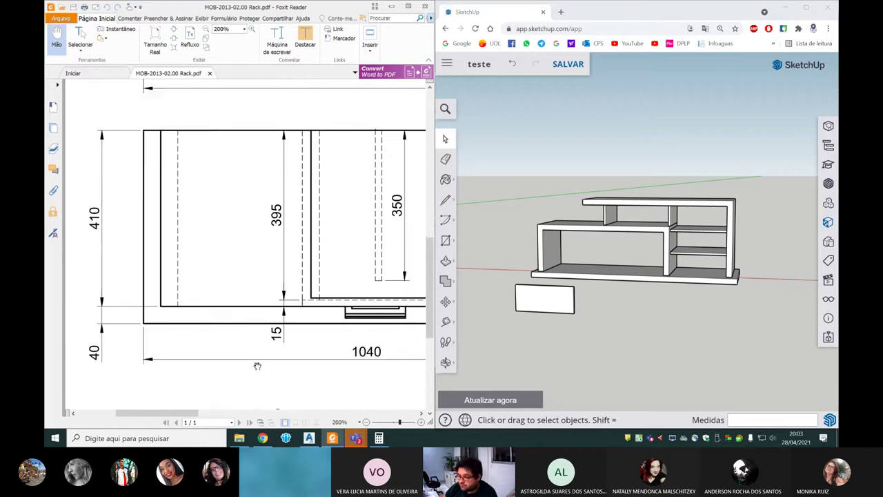
left_click_drag(261, 365, 193, 335)
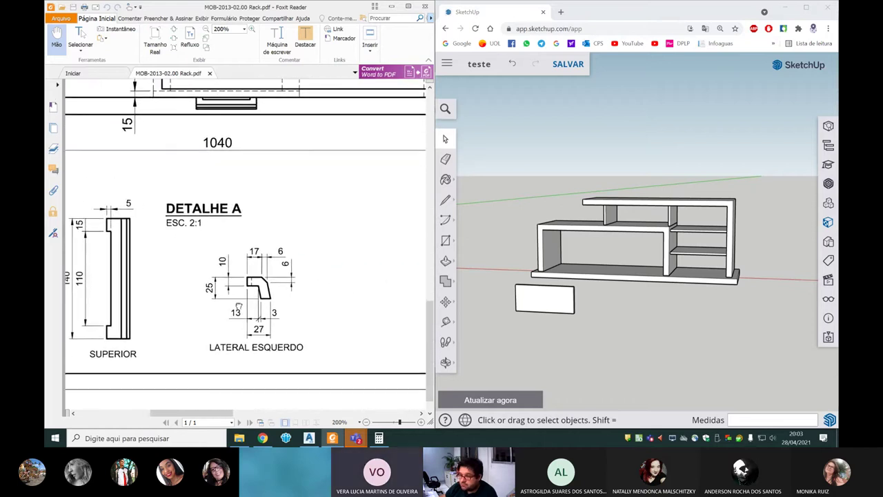
mouse_move(605, 310)
middle_mouse_down()
mouse_move(581, 307)
mouse_move(605, 285)
middle_mouse_up()
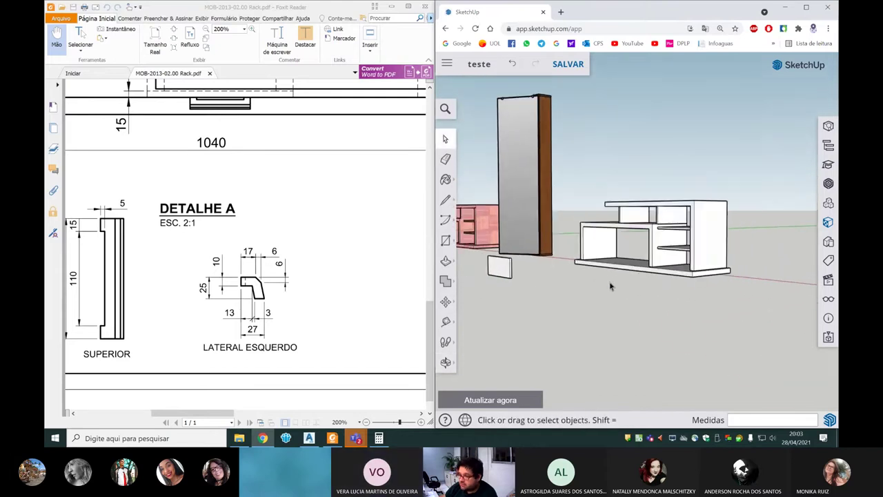
Step: Orbit and zoom toward the drawer-front panel beside the shelving, then pick the Line tool
scroll(610, 287, "down", 2)
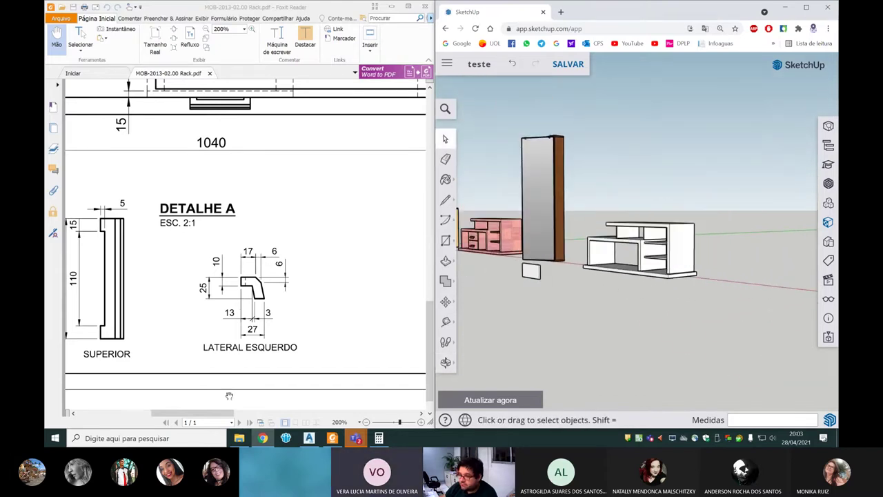
left_click_drag(242, 279, 278, 281)
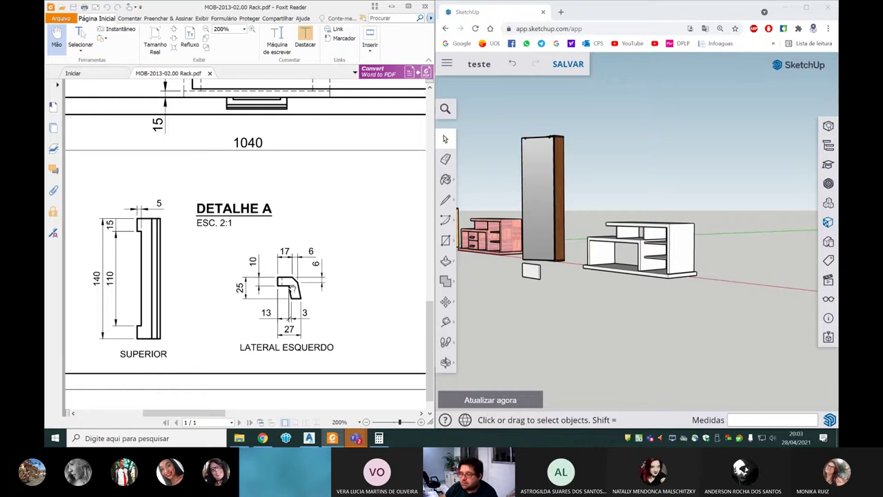
middle_click_drag(599, 323, 524, 324)
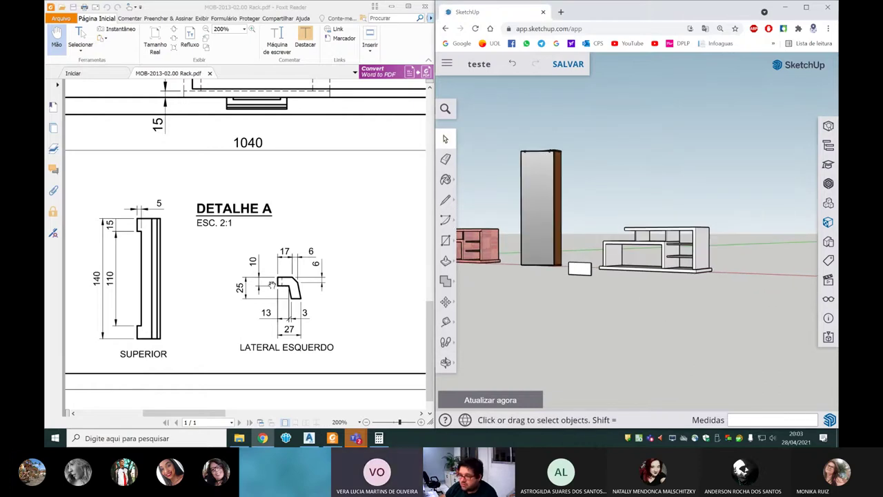
mouse_move(601, 292)
middle_mouse_down()
mouse_move(561, 309)
mouse_move(519, 283)
middle_mouse_up()
scroll(519, 284, "up", 3)
scroll(521, 285, "up", 2)
scroll(465, 288, "up", 3)
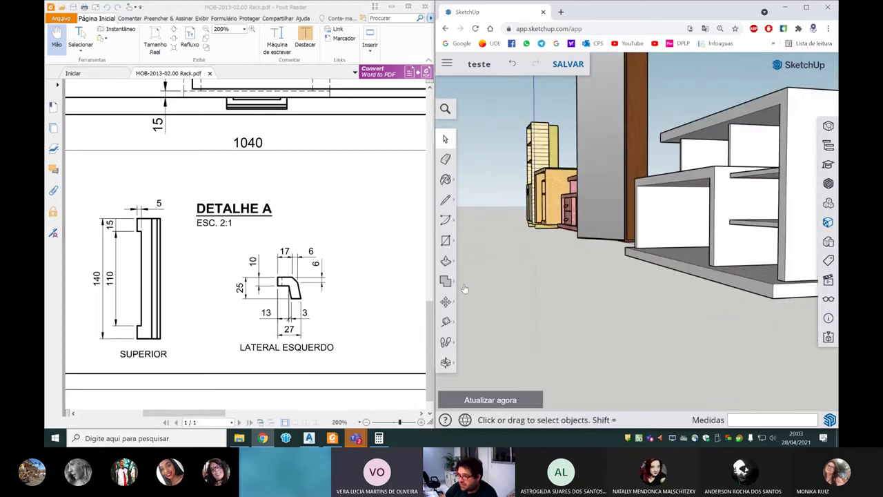
scroll(511, 269, "down", 5)
scroll(509, 270, "up", 3)
scroll(508, 271, "up", 2)
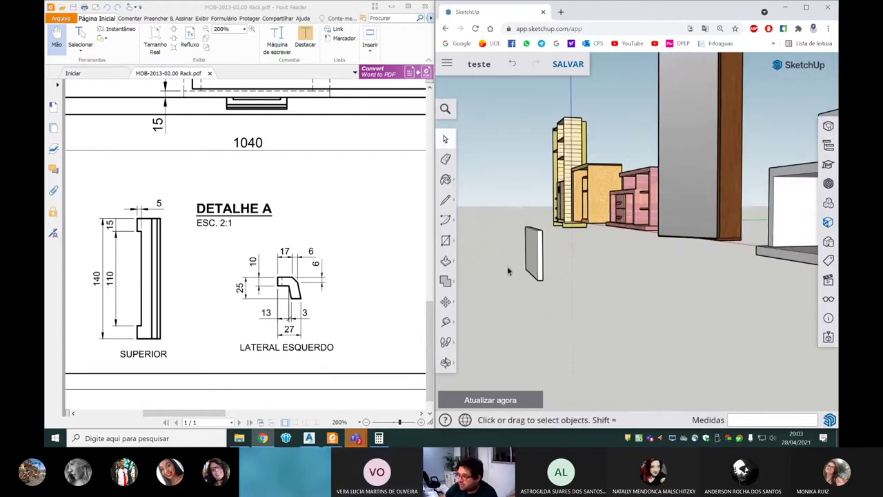
middle_click_drag(508, 271, 460, 240)
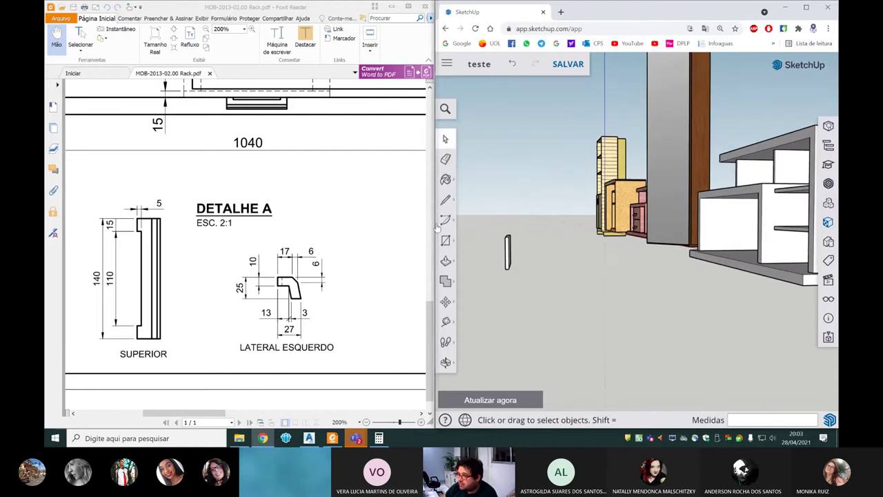
left_click(445, 200)
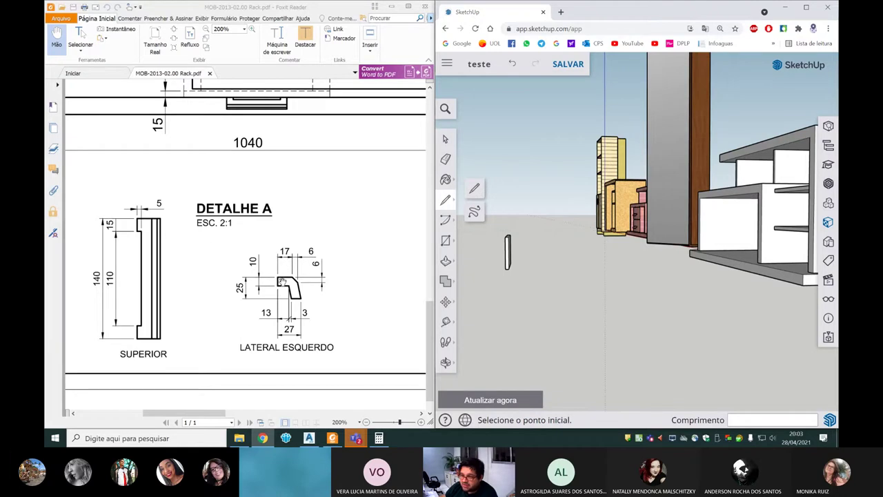
Step: Draw a 12 mm trial line near the panel, then end the line
mouse_move(572, 287)
middle_mouse_down()
mouse_move(566, 294)
mouse_move(591, 304)
mouse_move(568, 320)
mouse_move(562, 310)
middle_mouse_up()
left_click(591, 303)
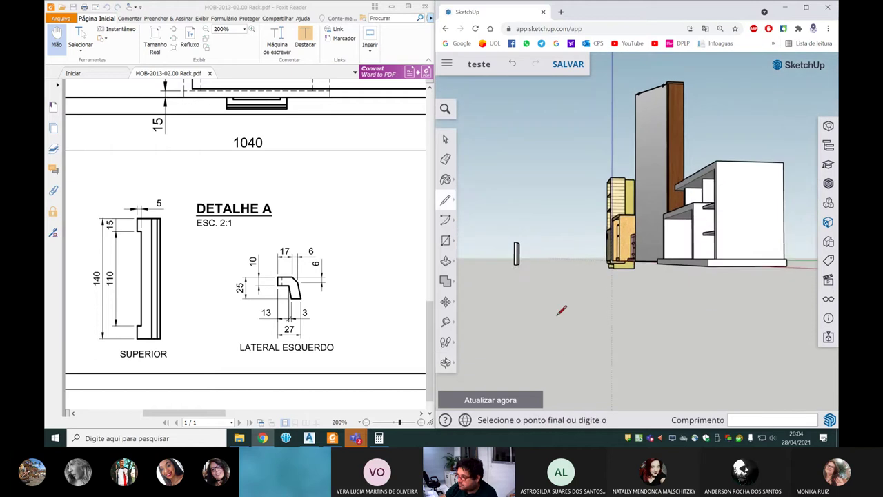
type("12")
key("Return")
key("Escape")
Step: Orbit to face the drawer-front panel head-on and select its front face
scroll(561, 318, "up", 5)
key("space")
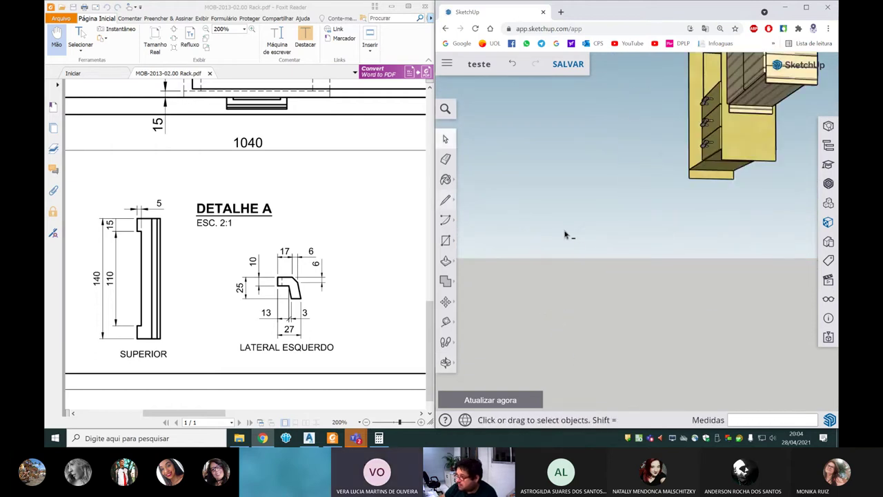
scroll(587, 271, "down", 3)
middle_click_drag(586, 271, 586, 244)
scroll(554, 256, "up", 3)
scroll(592, 244, "up", 3)
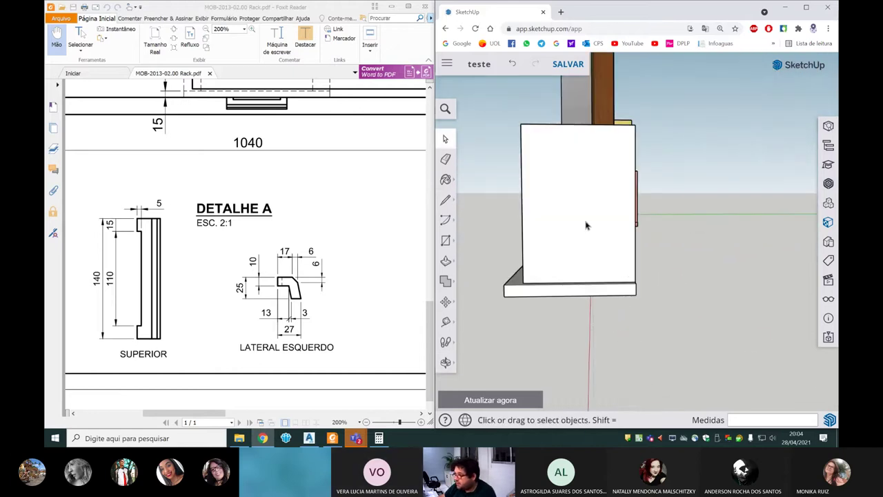
scroll(578, 186, "up", 2)
left_click(577, 178)
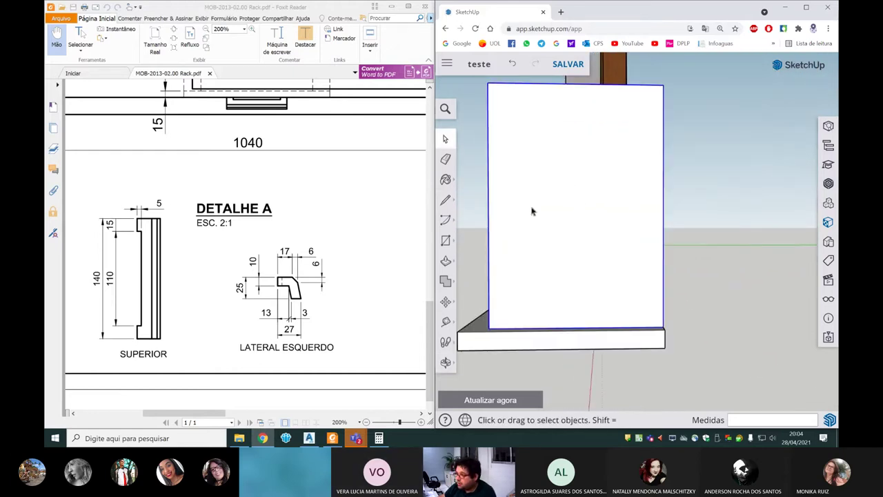
Step: Start the handle profile on the panel face with a 10 mm line
left_click(446, 199)
left_click(592, 175)
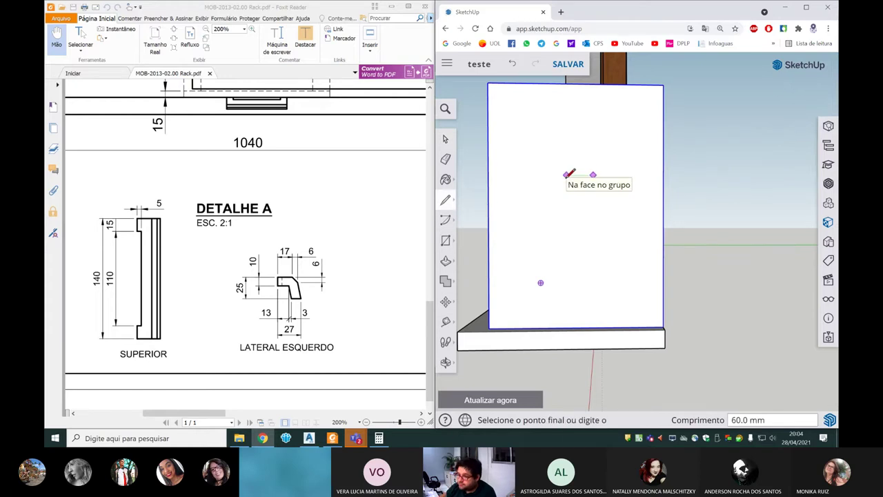
scroll(590, 176, "up", 5)
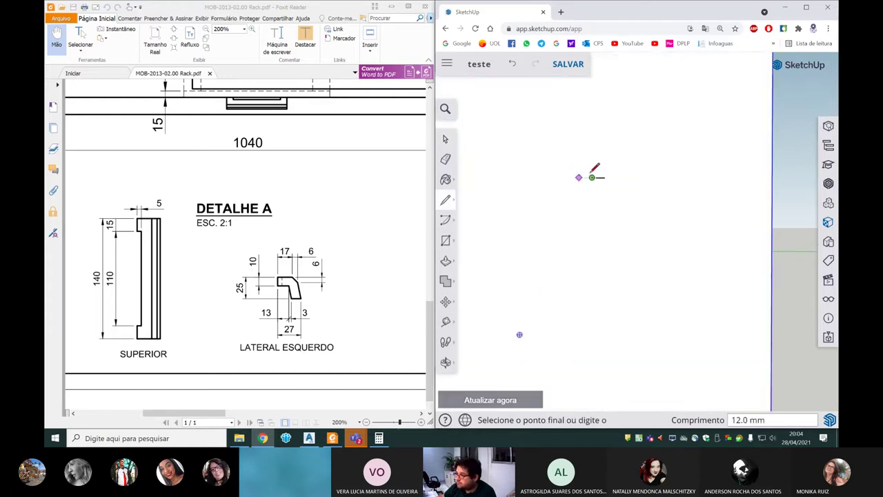
key("Escape")
left_click(590, 180)
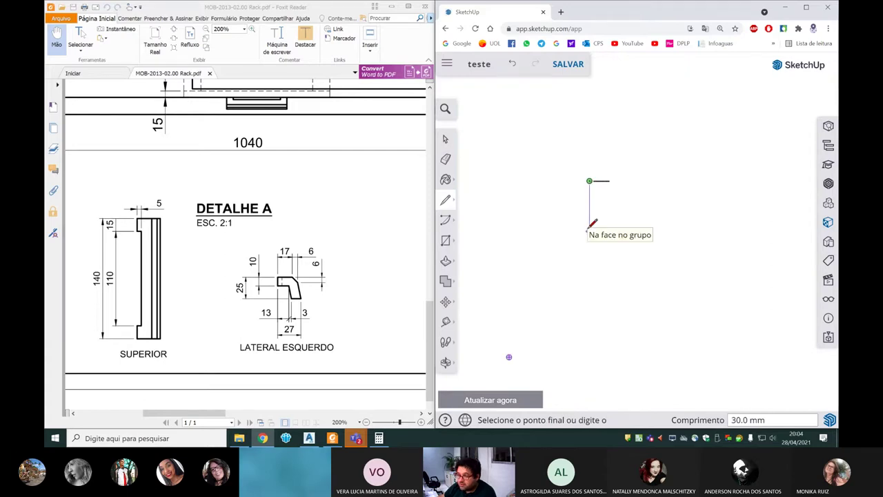
type("10")
key("Return")
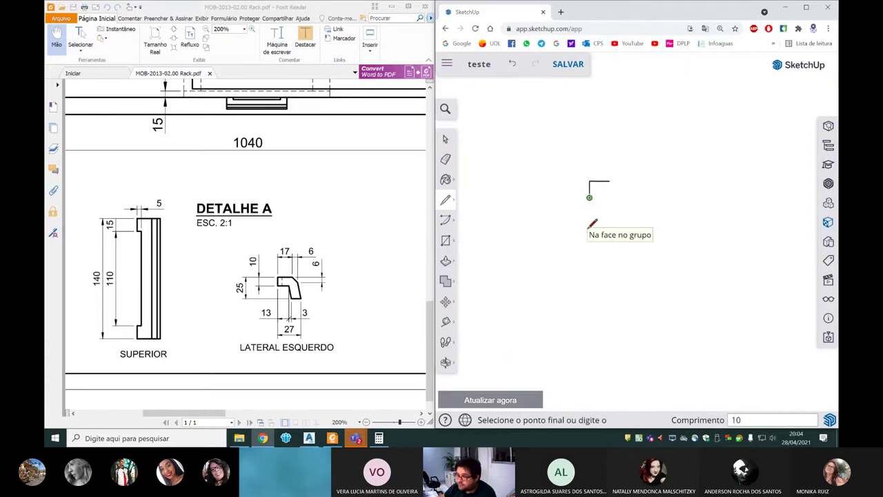
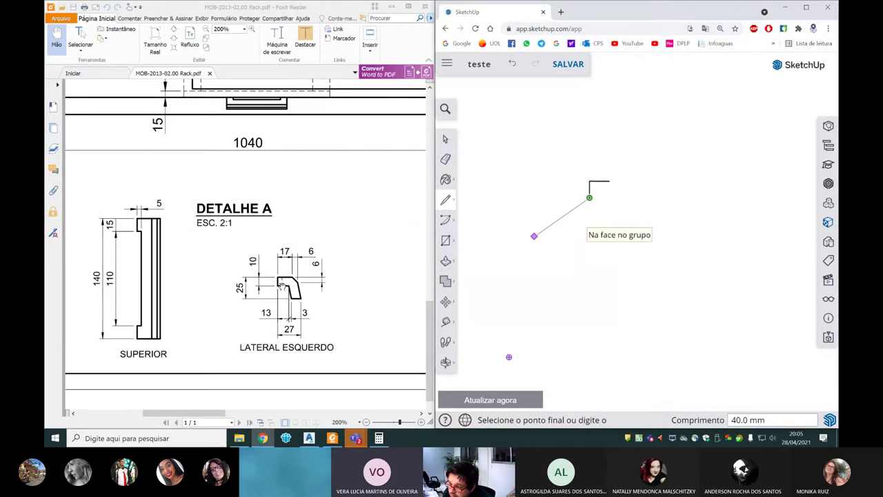
Step: Bring Detalhe A into view in the PDF, cancel the unfinished line, and zoom in
mouse_move(283, 287)
left_mouse_down()
mouse_move(271, 270)
mouse_move(269, 280)
left_mouse_up()
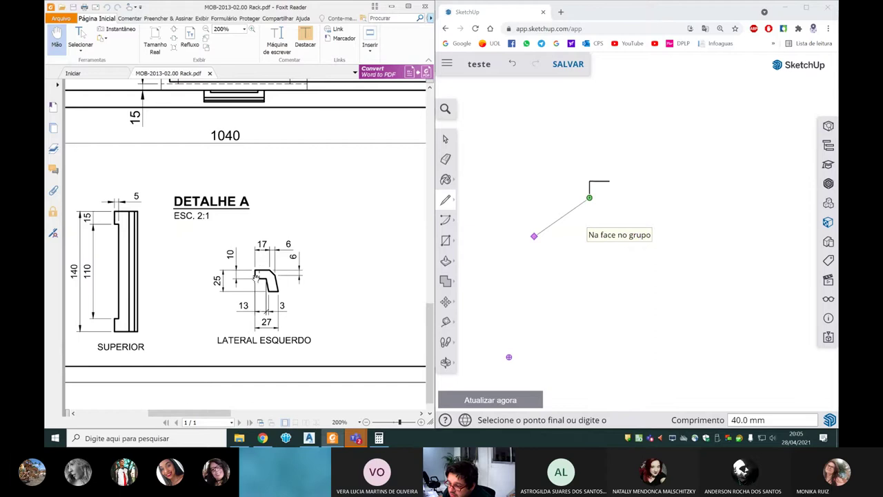
left_click_drag(258, 283, 262, 285)
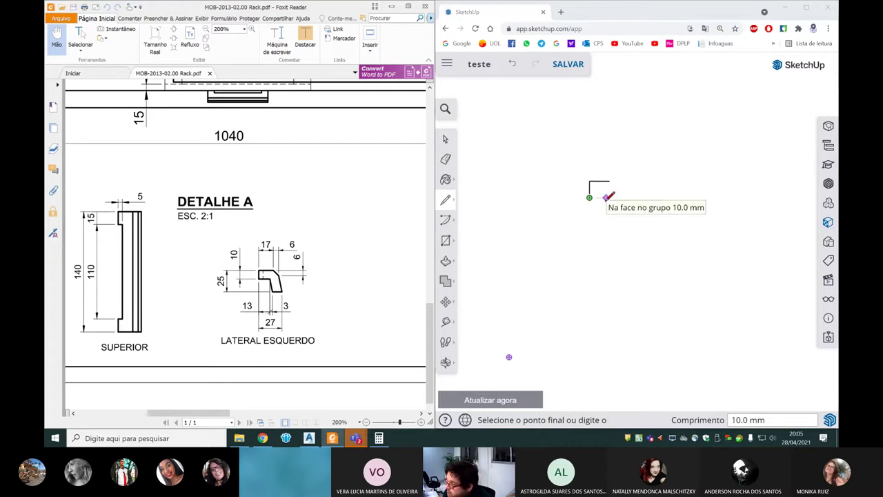
key("Down")
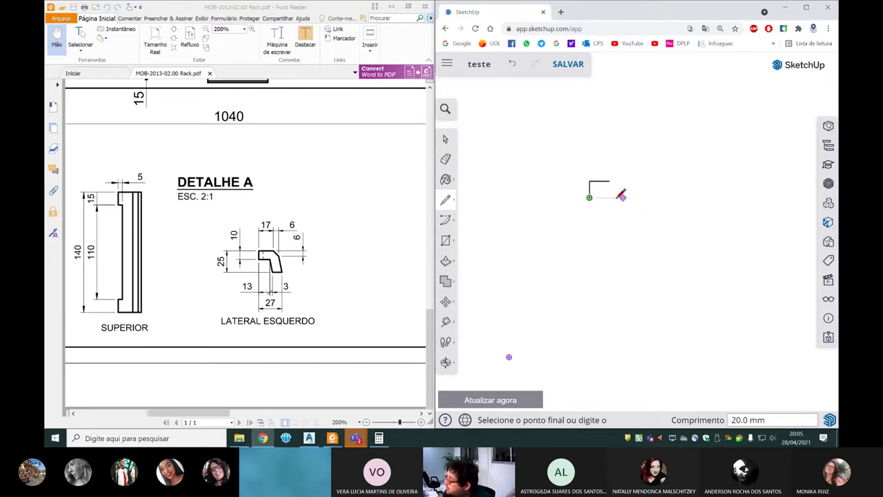
type("7")
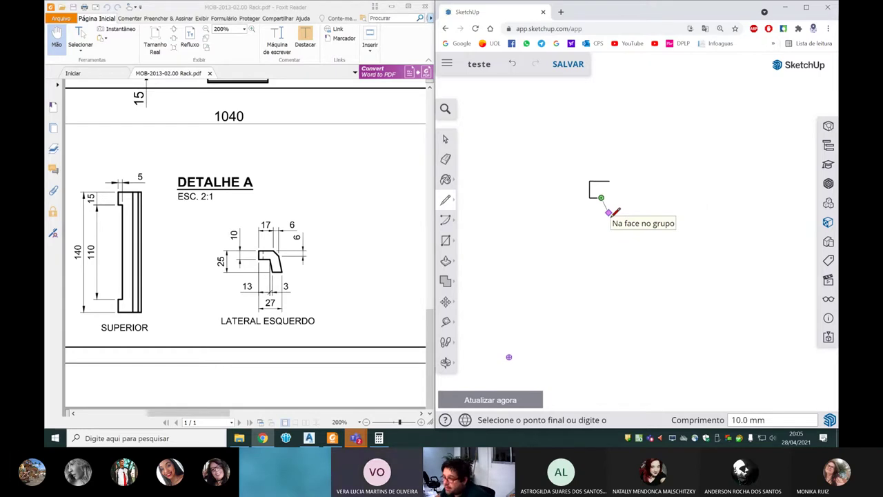
key("Escape")
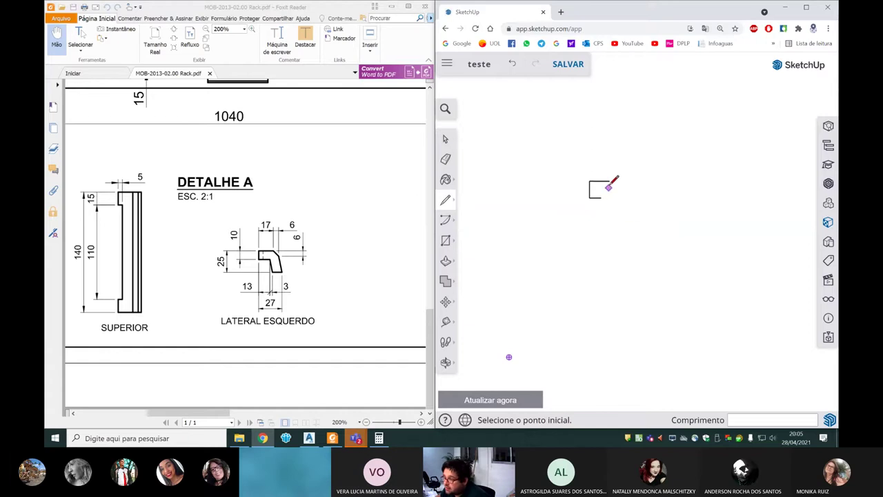
scroll(608, 177, "up", 5)
scroll(609, 177, "up", 2)
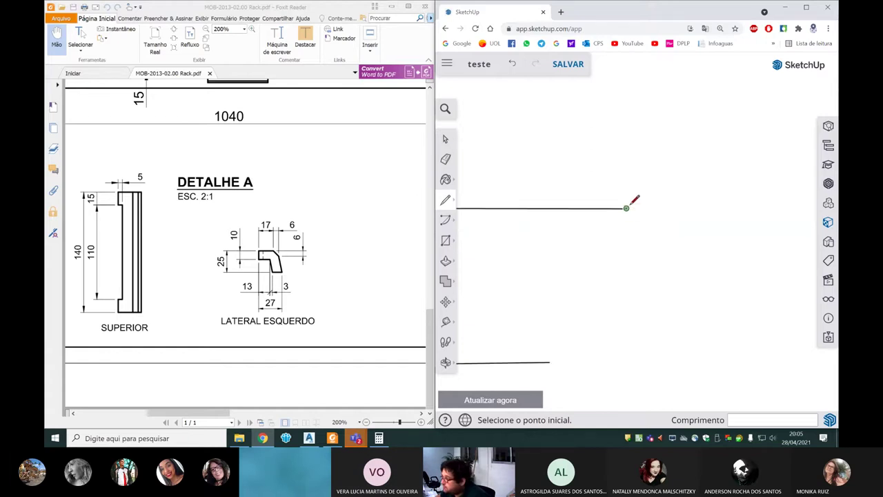
Step: From the bracket endpoint, extend the top edge 6 mm and draw a diagonal chamfer
left_click(626, 208)
key("Escape")
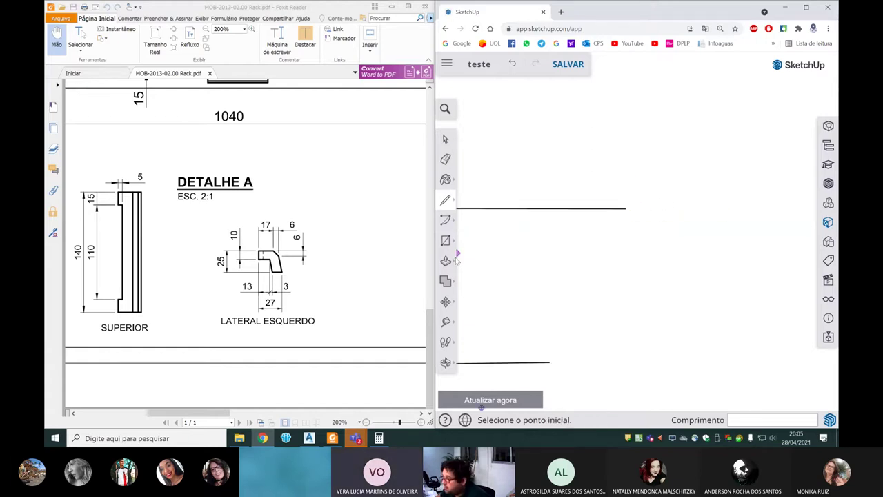
left_click(626, 208)
scroll(668, 206, "down", 1)
scroll(690, 206, "down", 1)
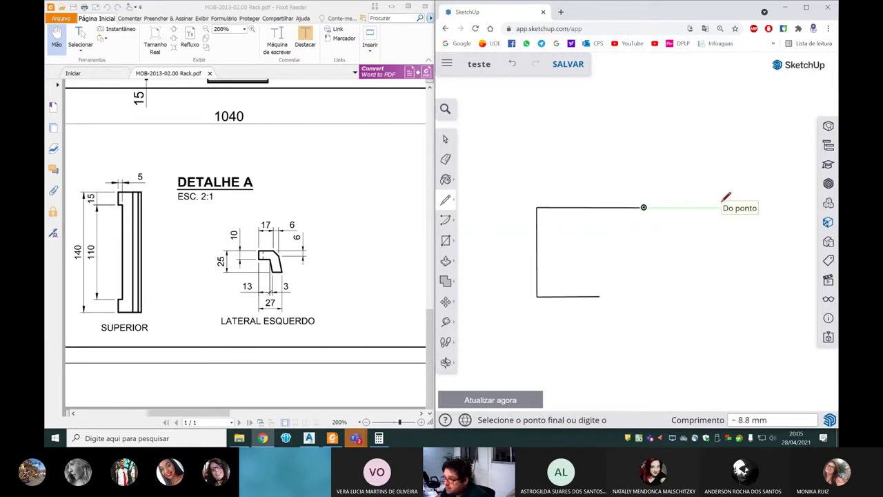
type("6")
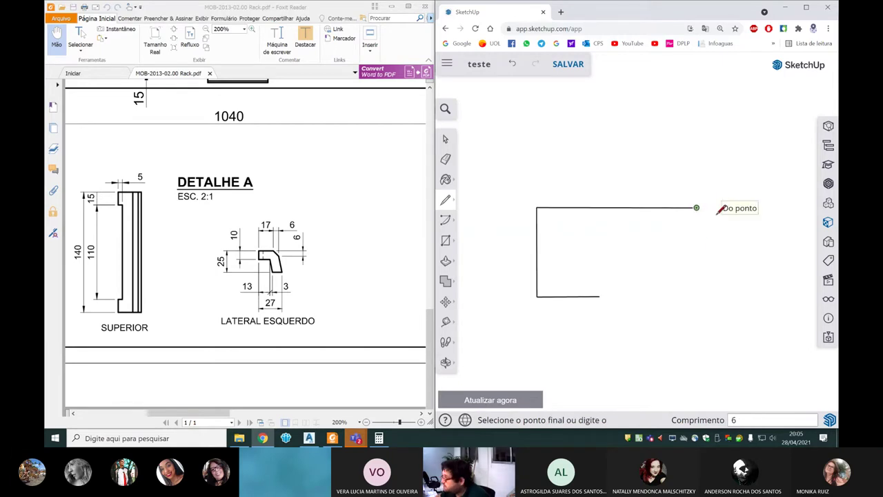
key("Return")
left_click(697, 260)
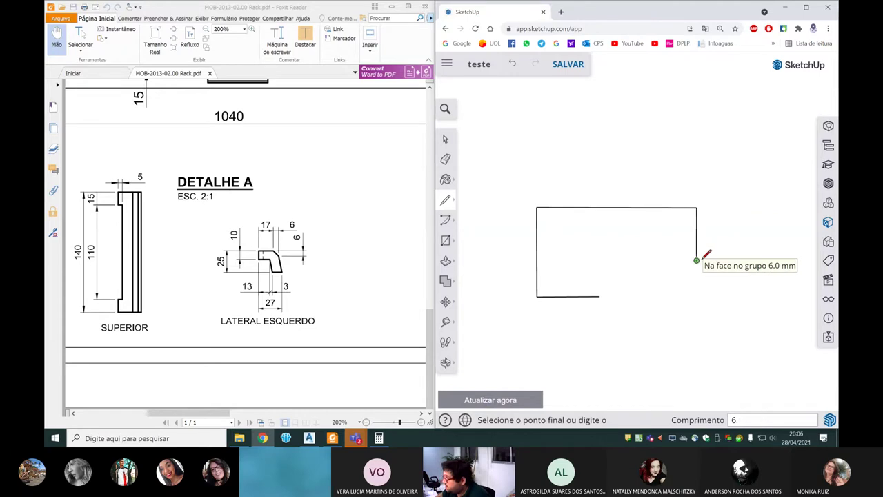
left_click(645, 207)
Step: Delete the leftover top-edge piece and vertical segment behind the chamfer
key("space")
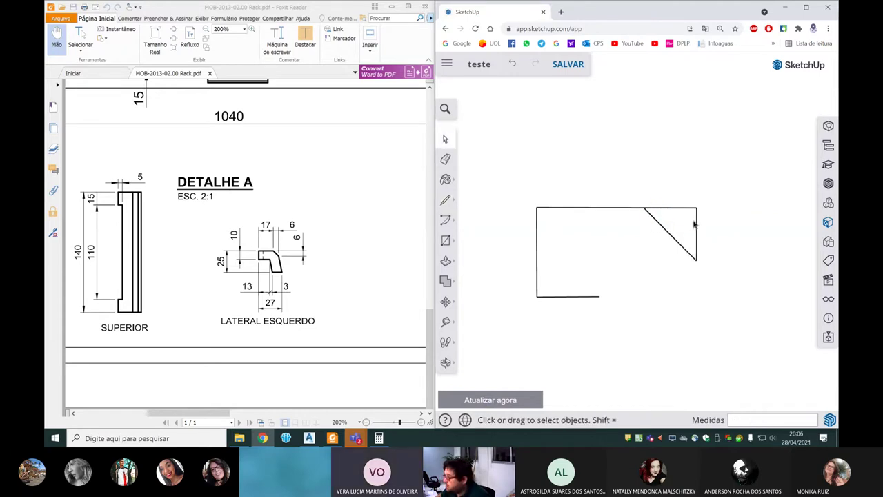
left_click(682, 208)
key("Delete")
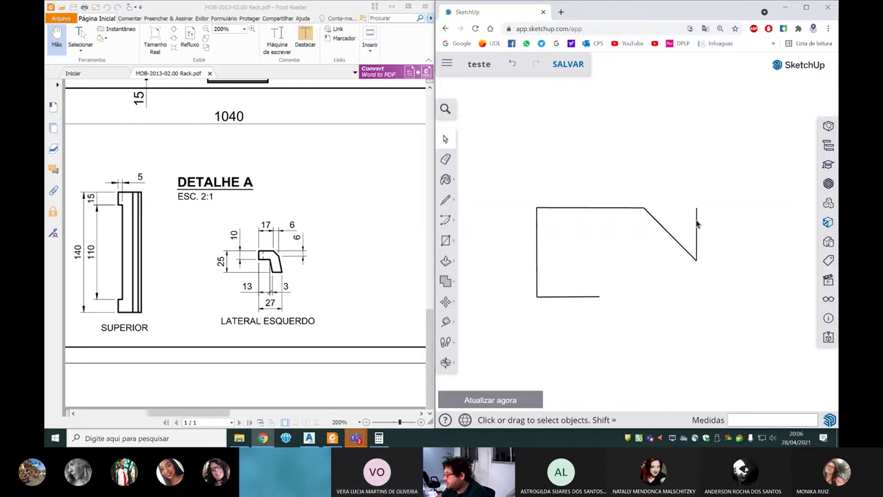
key("Delete")
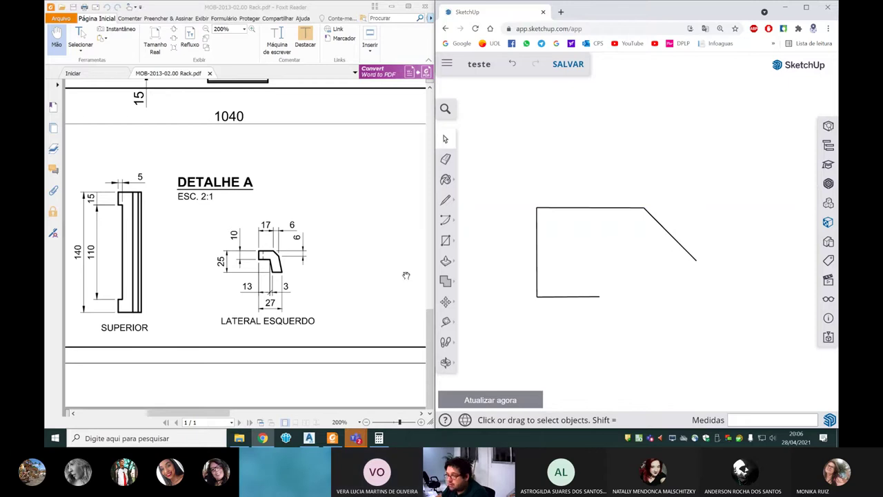
scroll(564, 239, "down", 3)
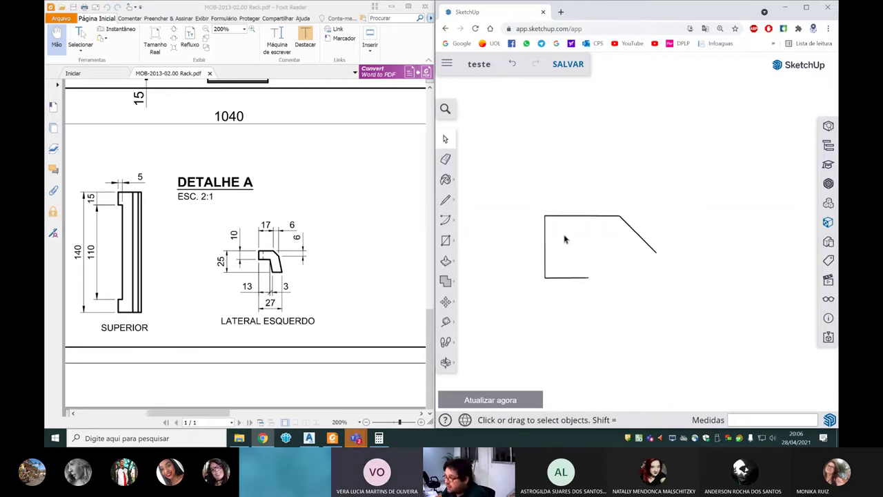
scroll(535, 225, "down", 2)
scroll(525, 221, "down", 2)
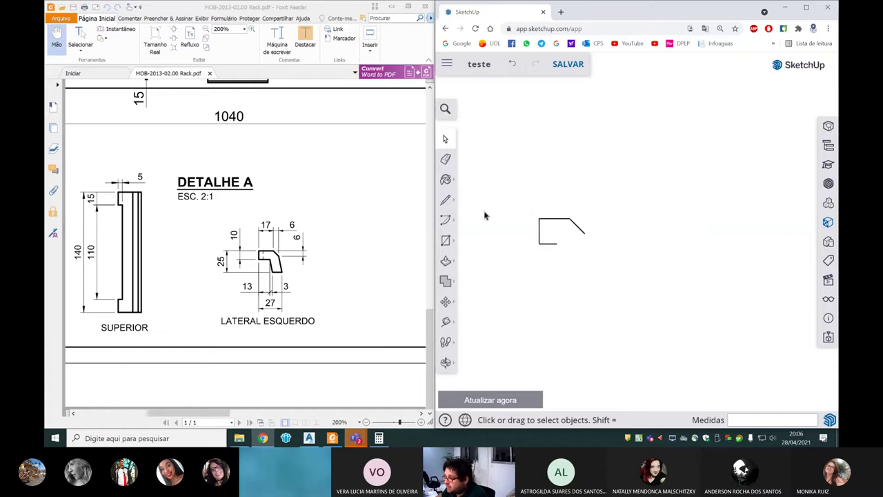
Step: Draw the profile's 25 mm left side down from its top-left corner
left_click(446, 199)
left_click(539, 219)
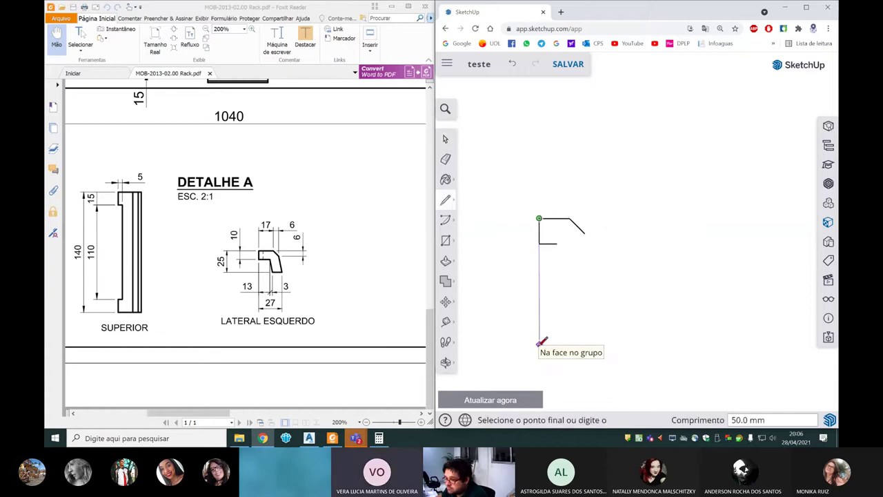
type("25")
key("Return")
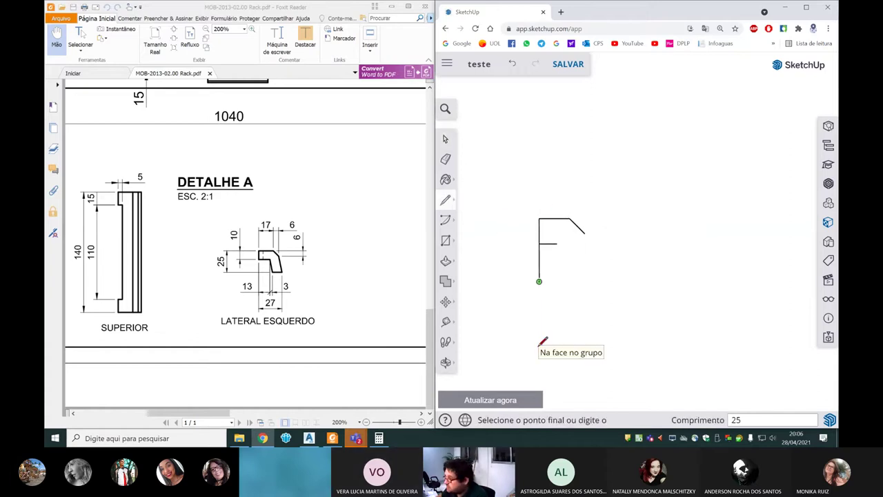
key("Escape")
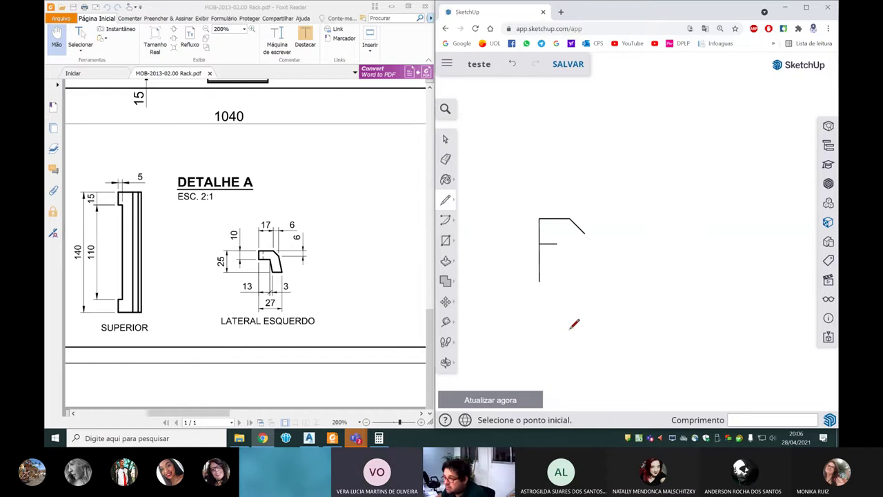
Step: Add the bottom edge and a right side under the diagonal, deleting the overhanging bottom piece
left_click(584, 233)
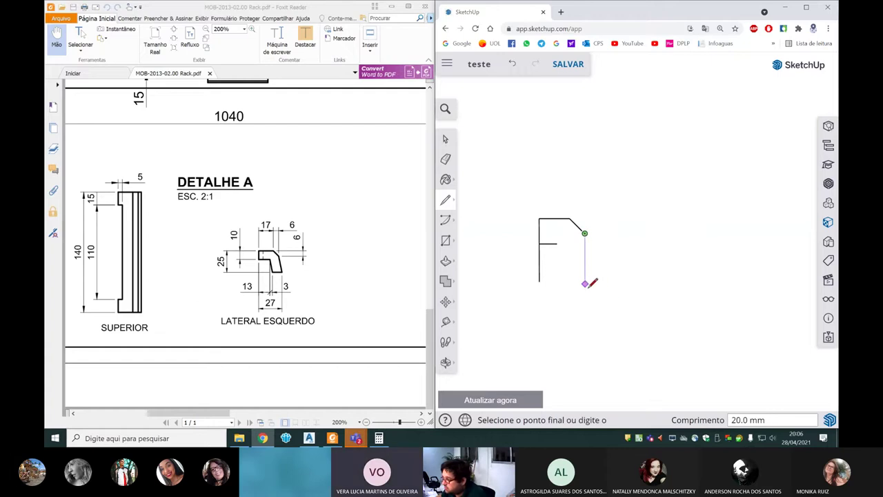
left_click(585, 284)
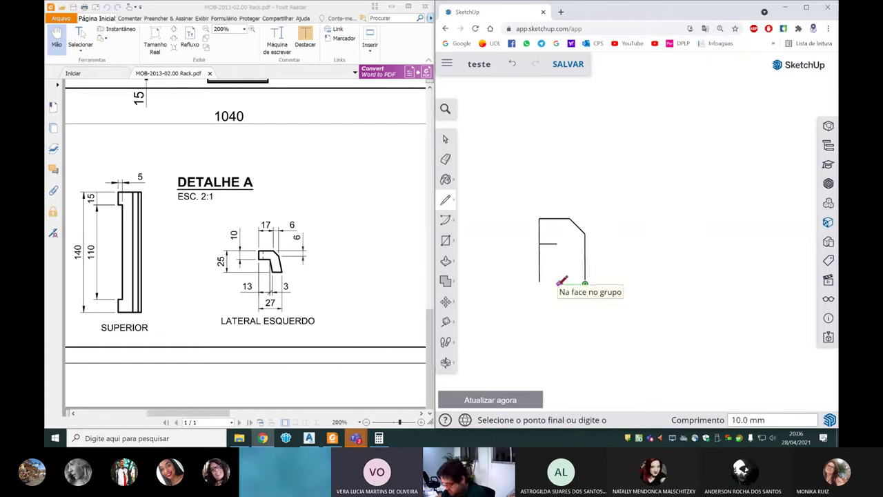
key("ctrl+z")
left_click(539, 281)
double_click(640, 280)
left_click(584, 234)
left_click(586, 281)
key("space")
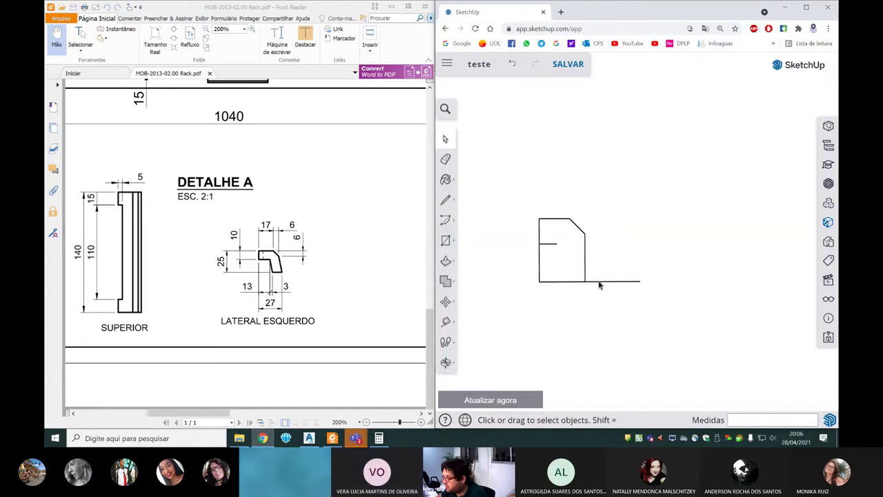
key("Delete")
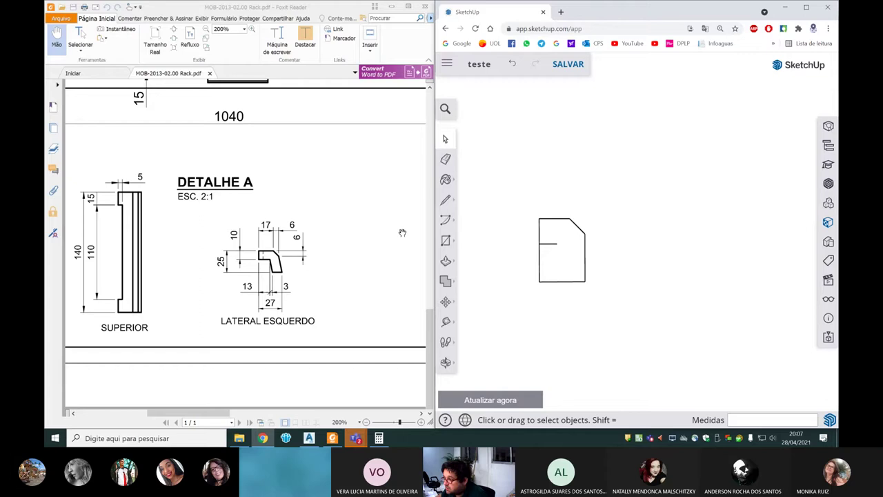
Step: Draw a 15 mm vertical line from the inner ledge's end to the bottom edge
left_click(445, 200)
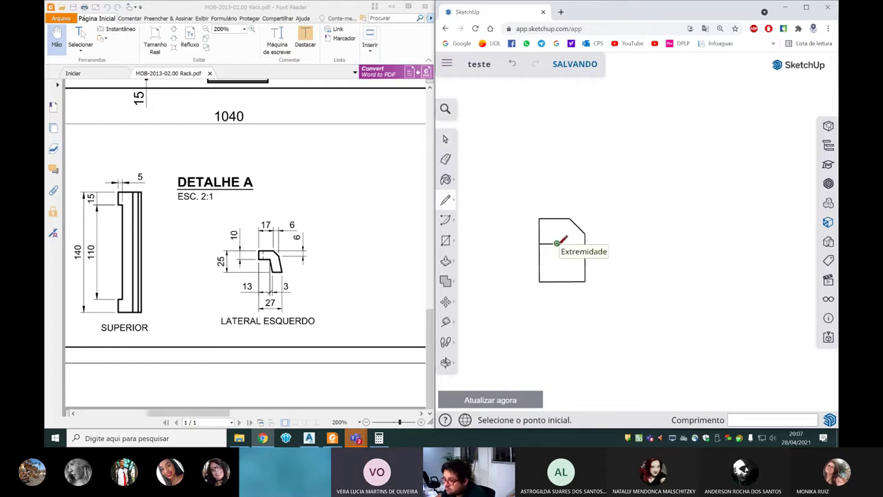
left_click(557, 243)
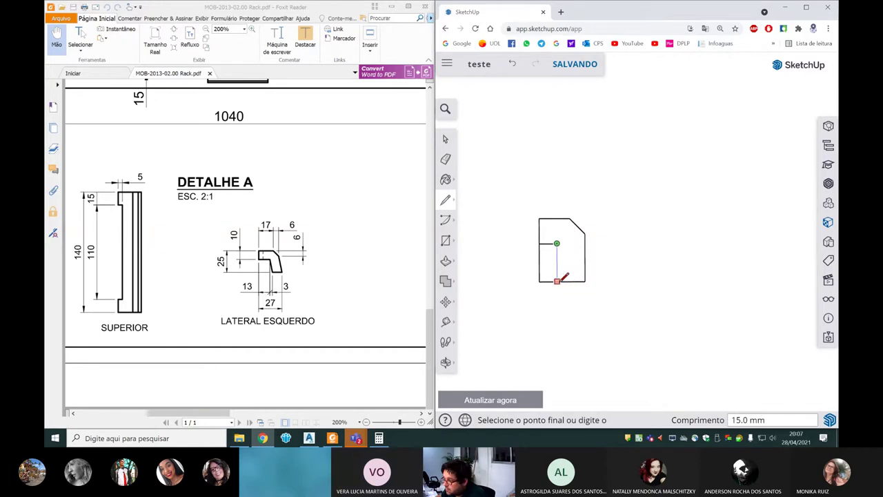
left_click(557, 281)
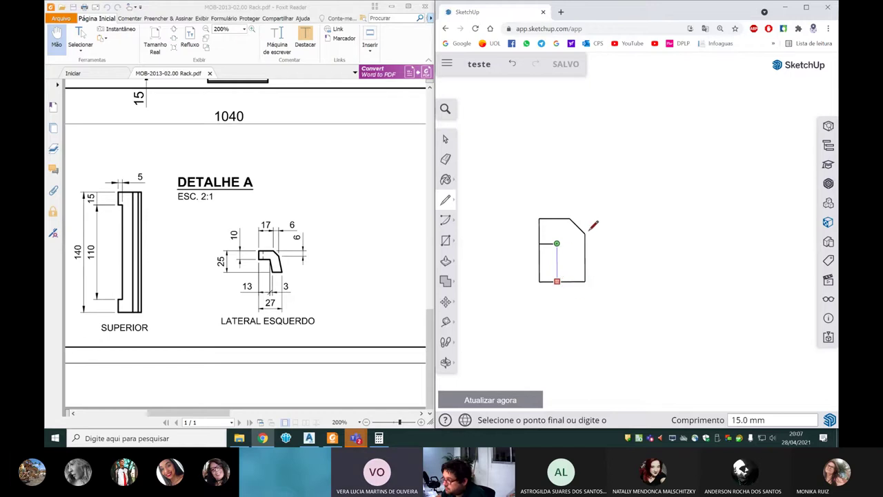
scroll(562, 280, "up", 3)
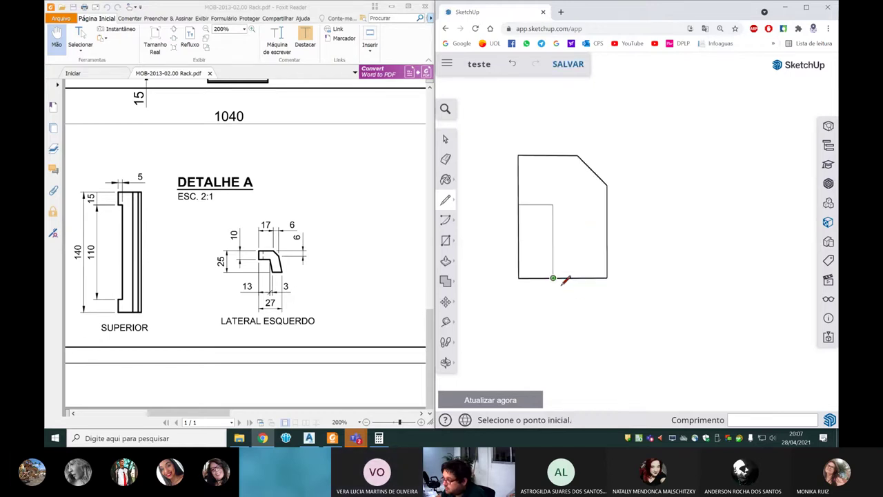
Step: Place a vertical guide 3 mm from the inner vertical line
left_click(446, 320)
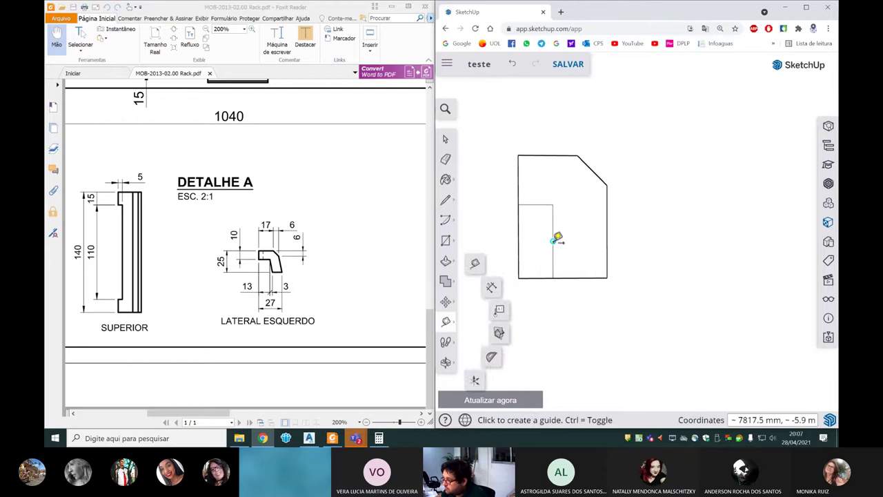
left_click(553, 241)
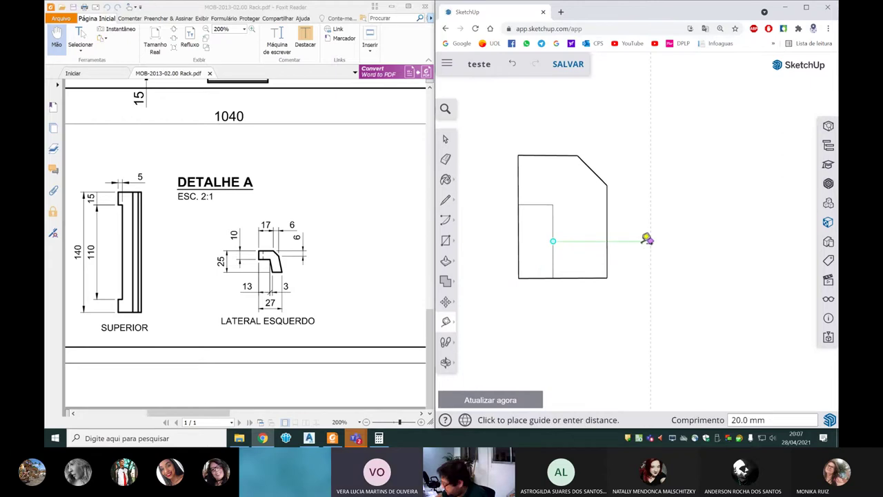
type("3")
key("Return")
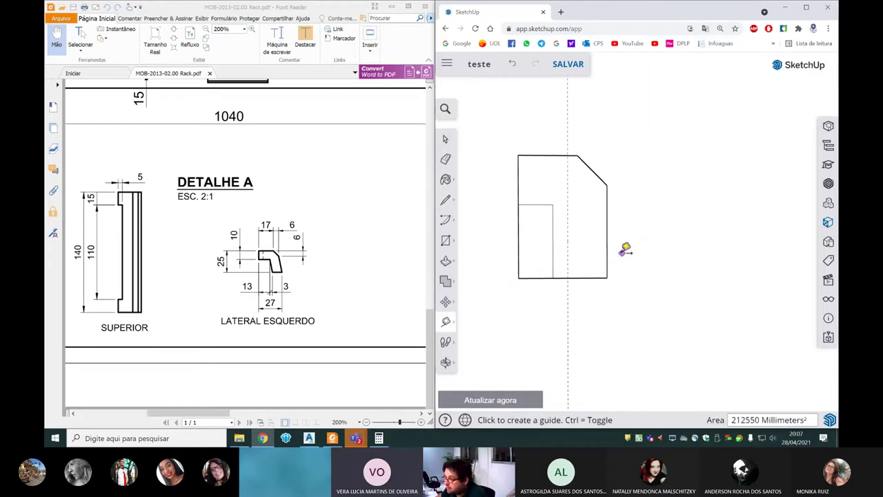
Step: Draw a sloping line from the top down to the guide at the bottom edge
left_click(446, 199)
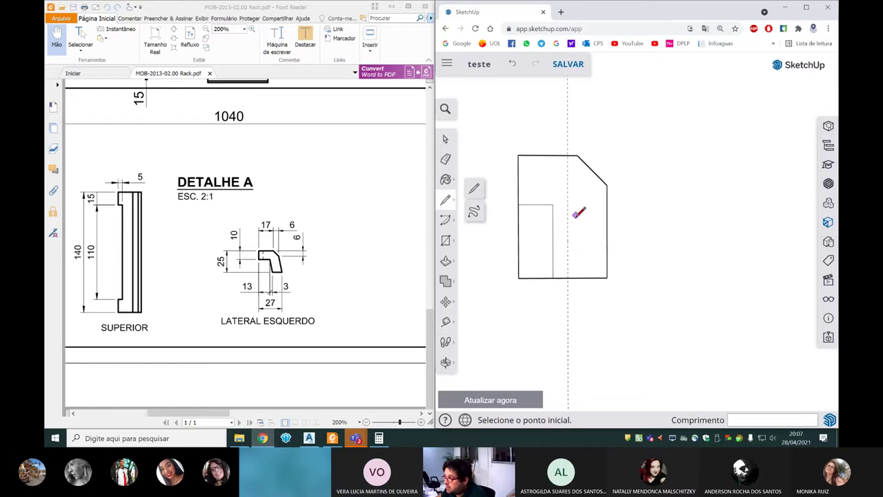
left_click(552, 204)
left_click(568, 278)
key("space")
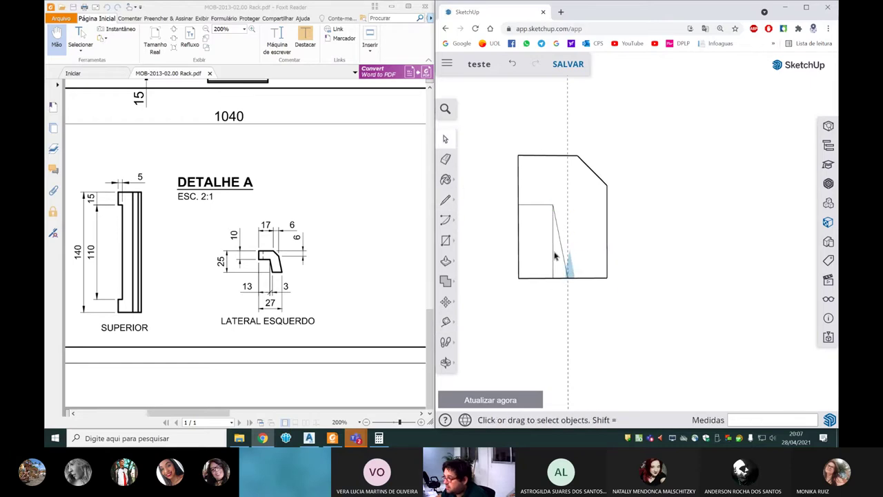
scroll(553, 261, "down", 3)
scroll(553, 263, "up", 2)
scroll(553, 262, "up", 1)
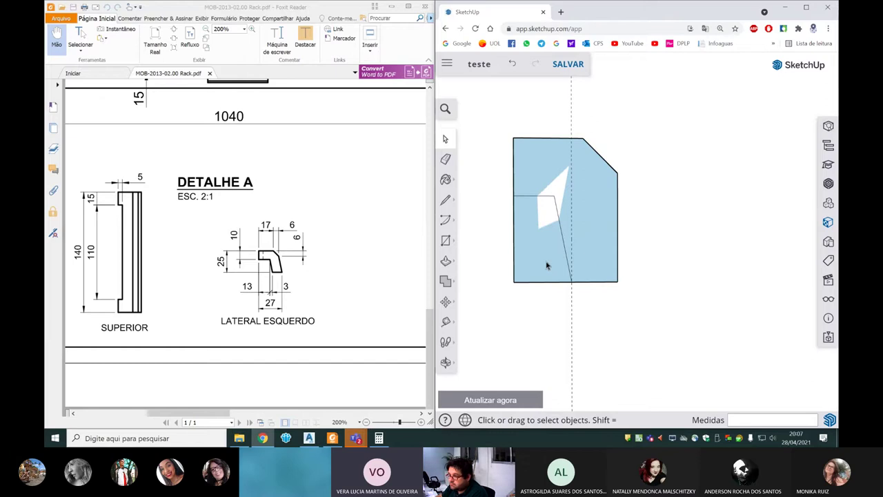
Step: Delete the lower-left bottom edge and the leftover left edge of the notch
left_click(540, 283)
key("Delete")
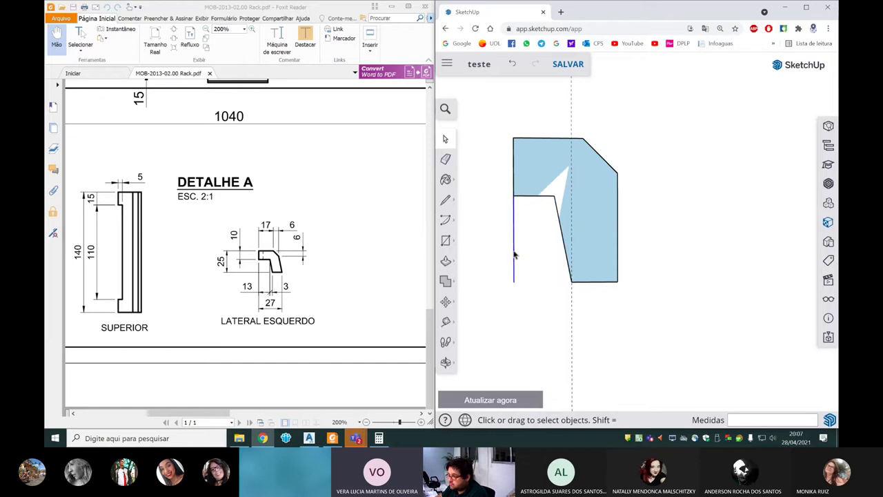
key("Delete")
scroll(548, 266, "down", 3)
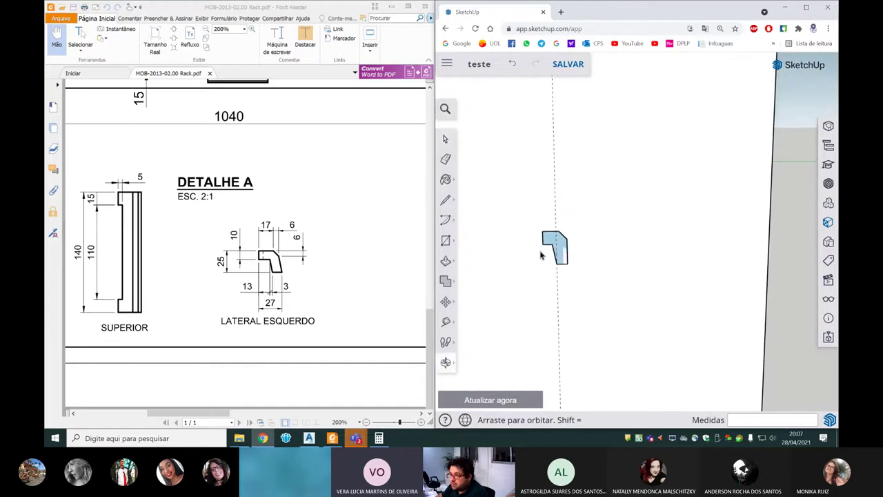
Step: Orbit around the profile and measure from its inner corner with the Tape Measure
mouse_move(534, 253)
middle_mouse_down()
mouse_move(544, 254)
mouse_move(532, 237)
middle_mouse_up()
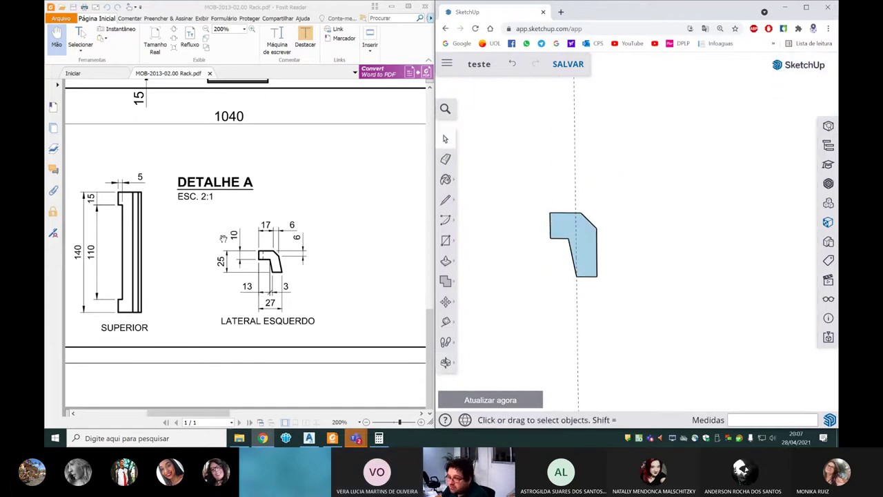
mouse_move(479, 229)
middle_mouse_down()
mouse_move(511, 276)
mouse_move(572, 255)
middle_mouse_up()
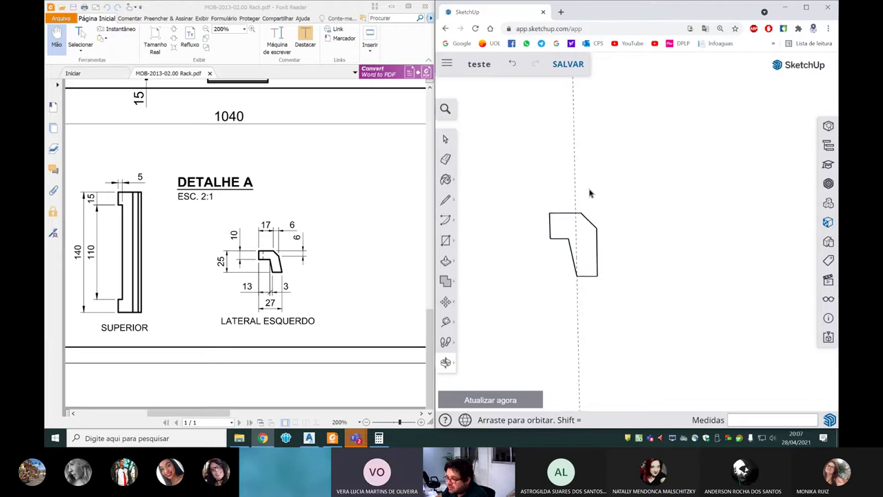
scroll(572, 257, "up", 2)
middle_click_drag(571, 257, 560, 261)
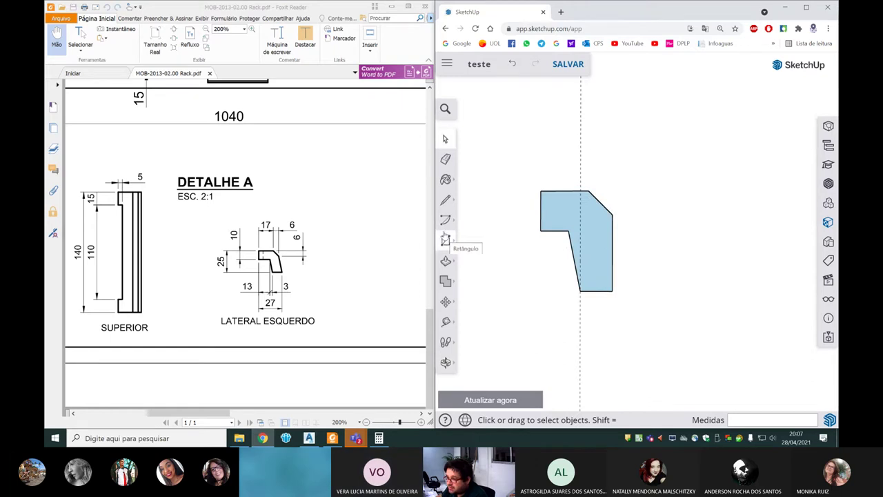
left_click(446, 321)
left_click(569, 230)
left_click(527, 227)
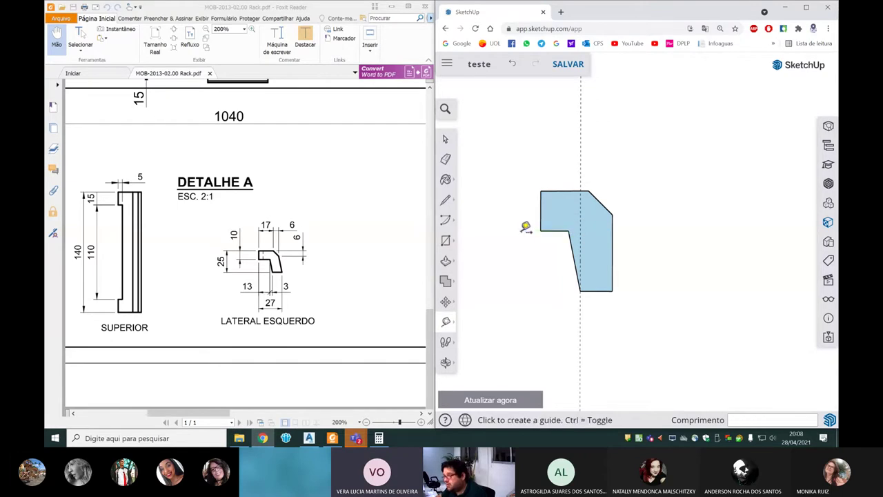
scroll(526, 227, "down", 2)
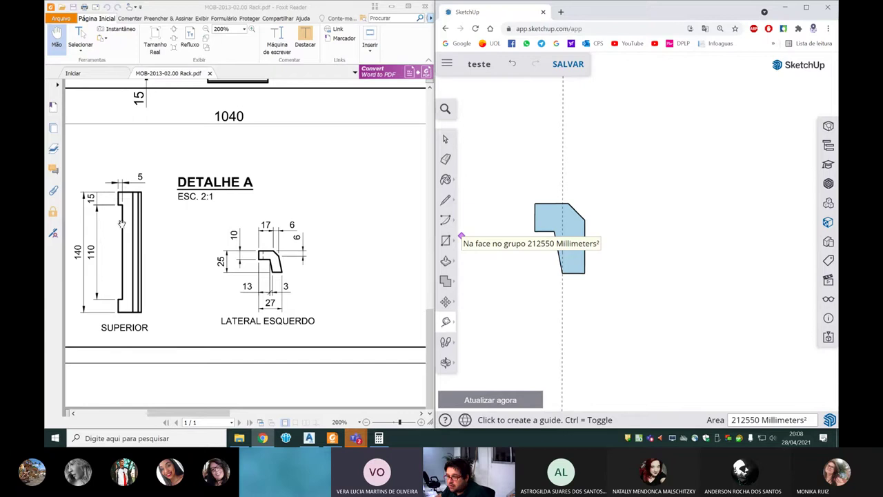
middle_click_drag(558, 226, 545, 232)
Step: Select the hook-shaped profile and push/pull its face 30 mm into a solid
key("space")
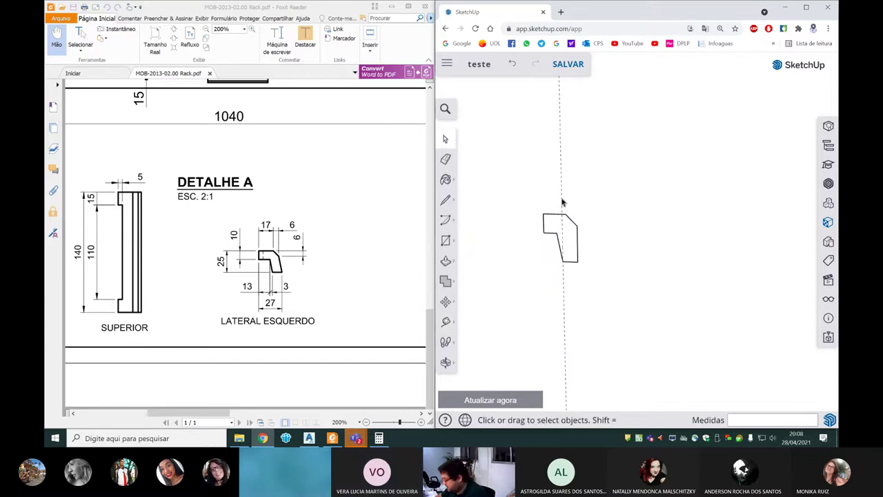
scroll(562, 203, "down", 2)
left_click_drag(523, 200, 579, 247)
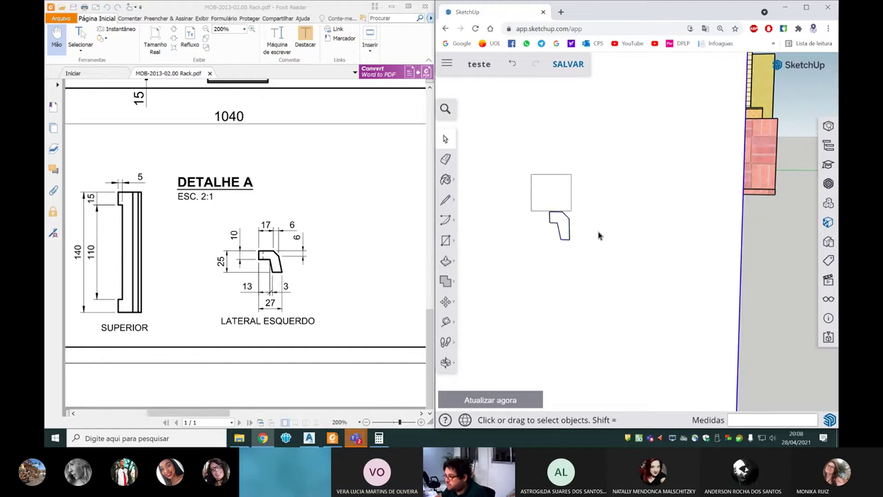
left_click(446, 260)
left_click_drag(558, 223, 530, 254)
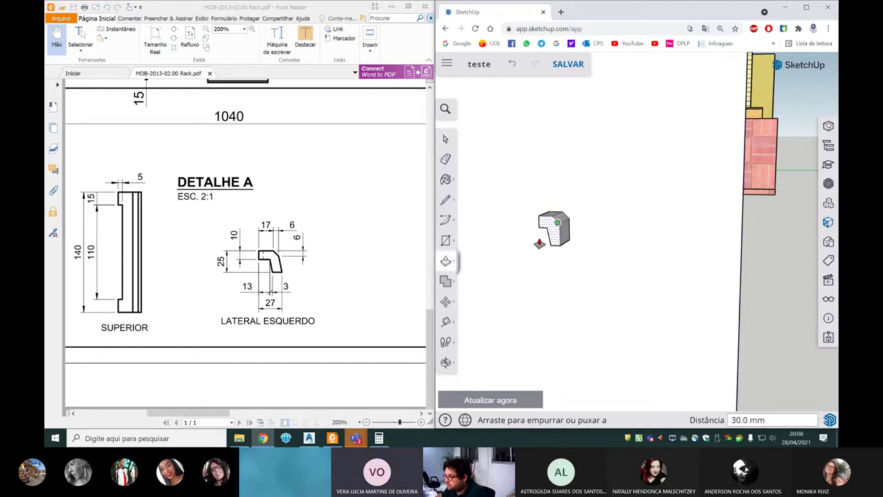
Step: Select the handle piece and move it beside the rack cabinet
middle_click_drag(530, 254, 554, 238)
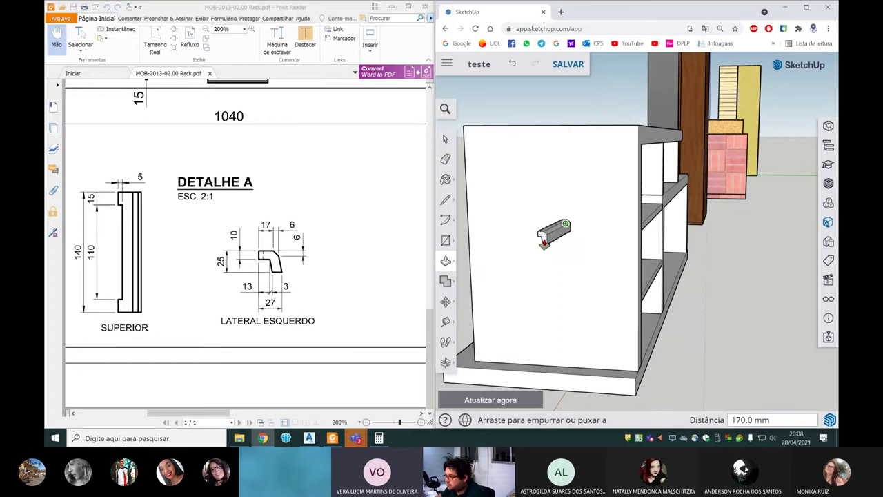
left_click(545, 238)
key("space")
left_click_drag(543, 190, 621, 265)
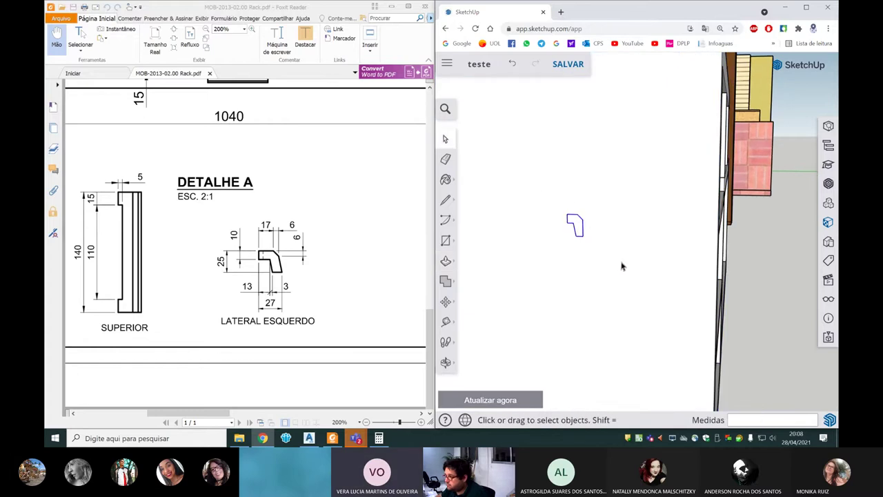
key("m")
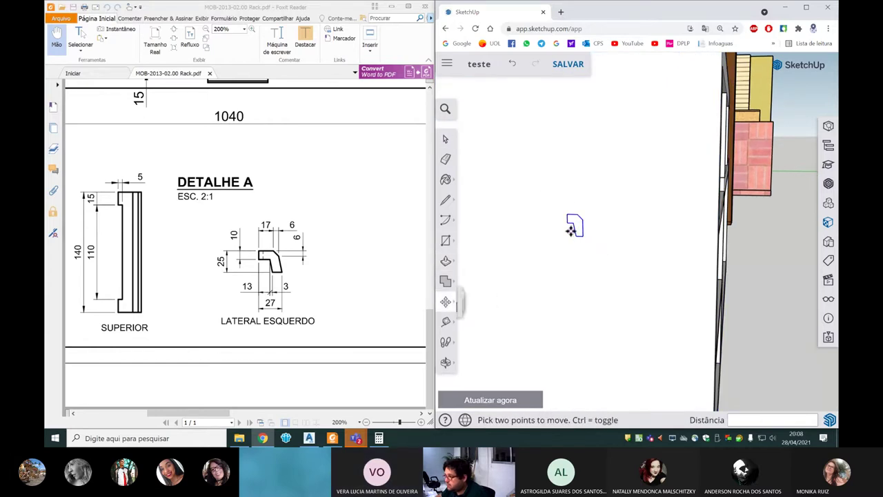
left_click(572, 227)
scroll(552, 248, "down", 3)
scroll(594, 235, "down", 3)
scroll(532, 279, "up", 2)
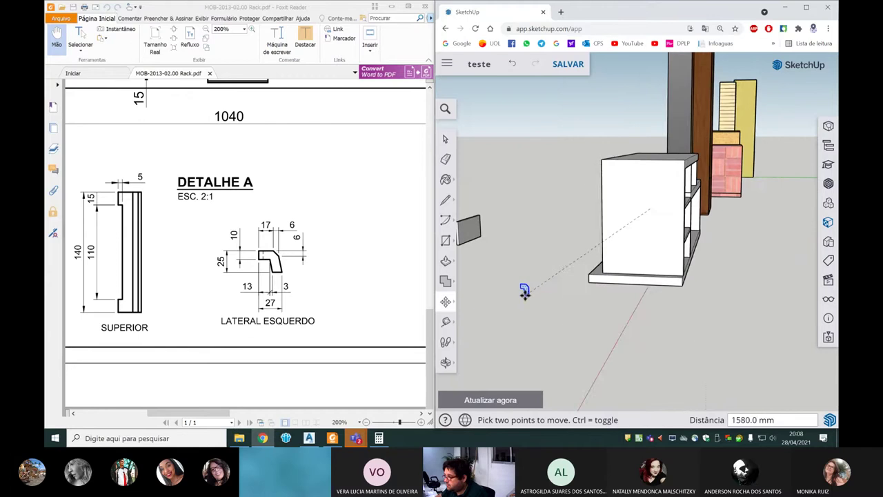
scroll(521, 289, "up", 3)
left_click(527, 293)
scroll(527, 293, "down", 2)
key("space")
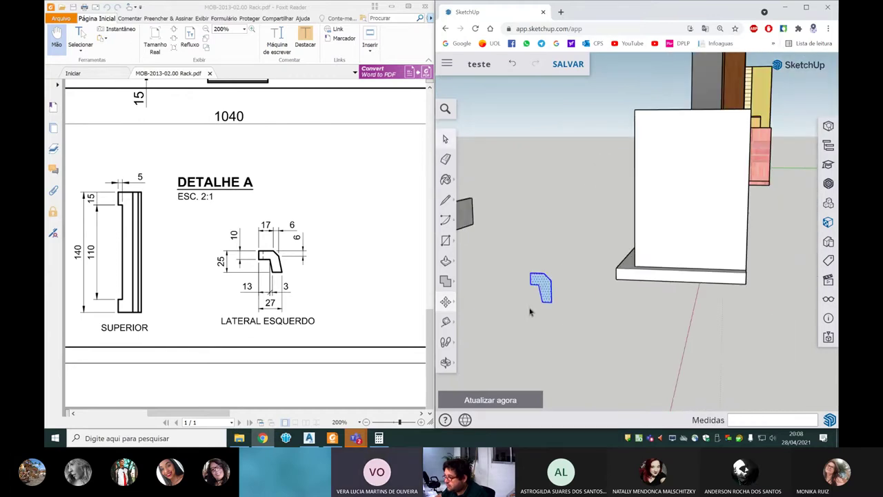
Step: Place a copy of the handle piece 120 mm away from the original
key("m")
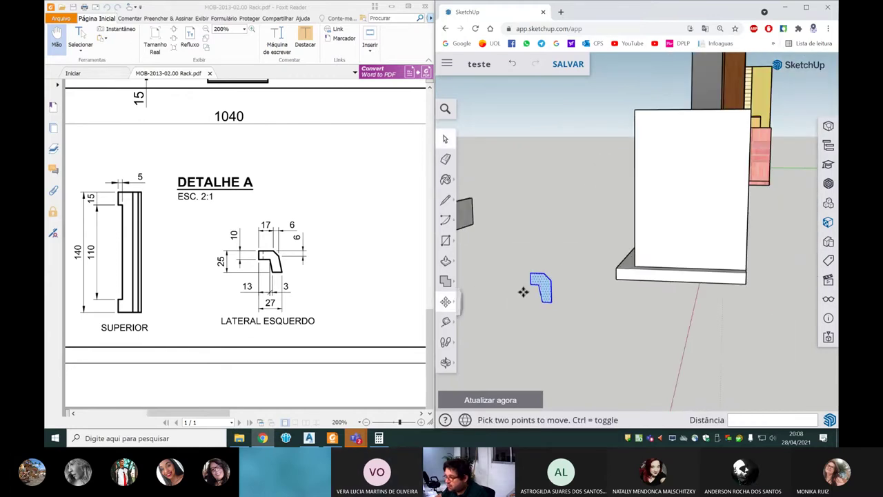
left_click(528, 284, "ctrl")
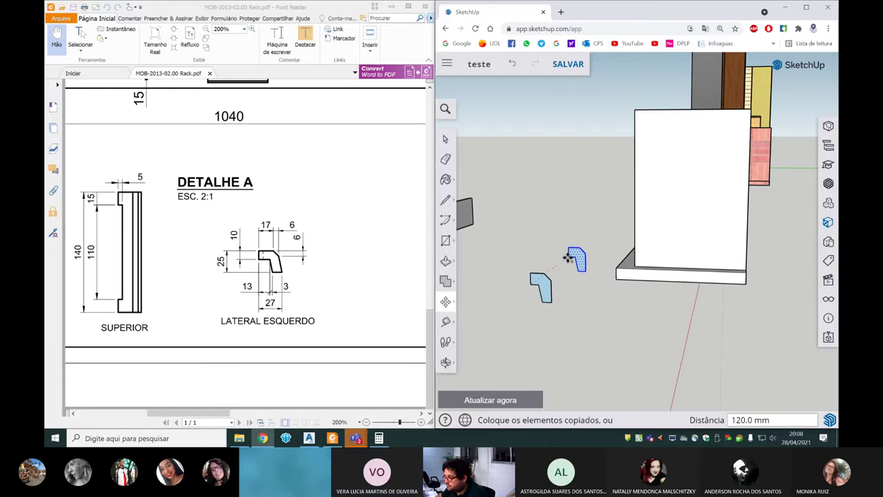
left_click(580, 249)
key("space")
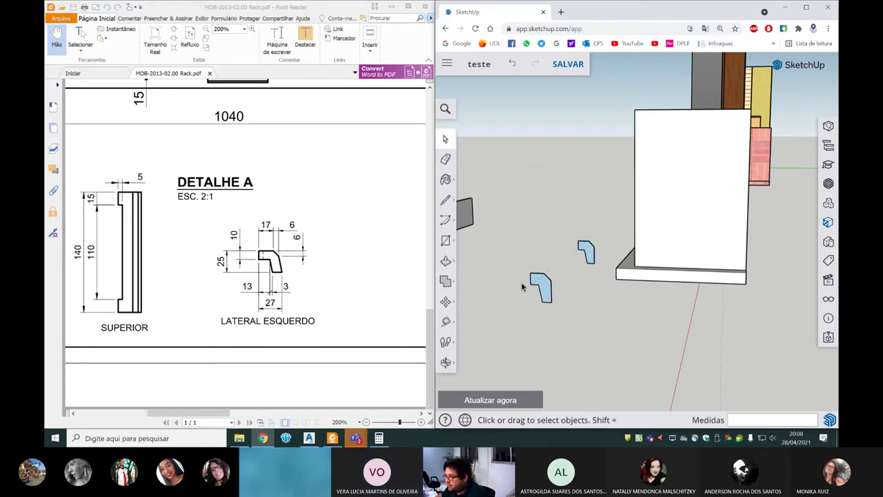
Step: Push/pull the nearer handle profile 110 mm into a long bar
middle_click_drag(522, 287, 536, 282)
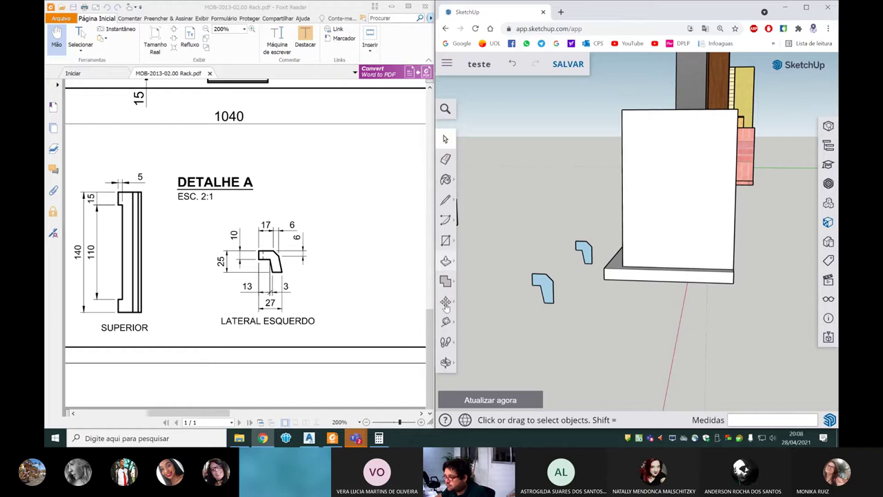
left_click(445, 261)
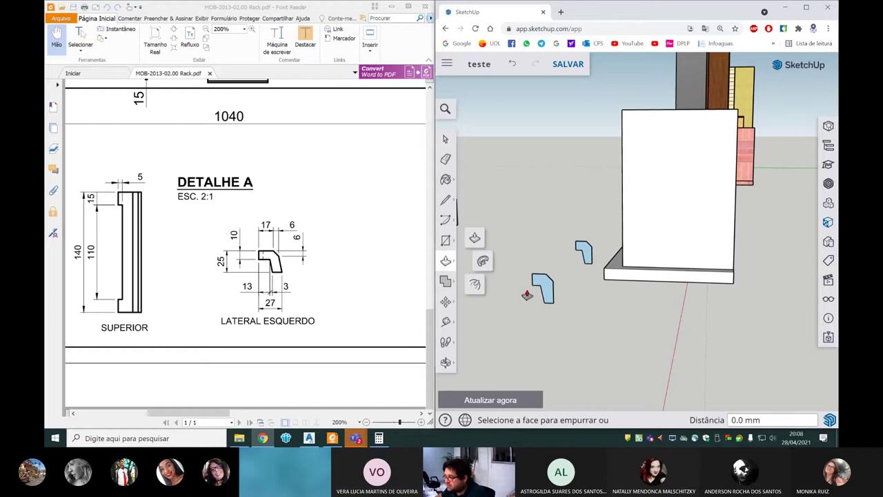
left_click(554, 284)
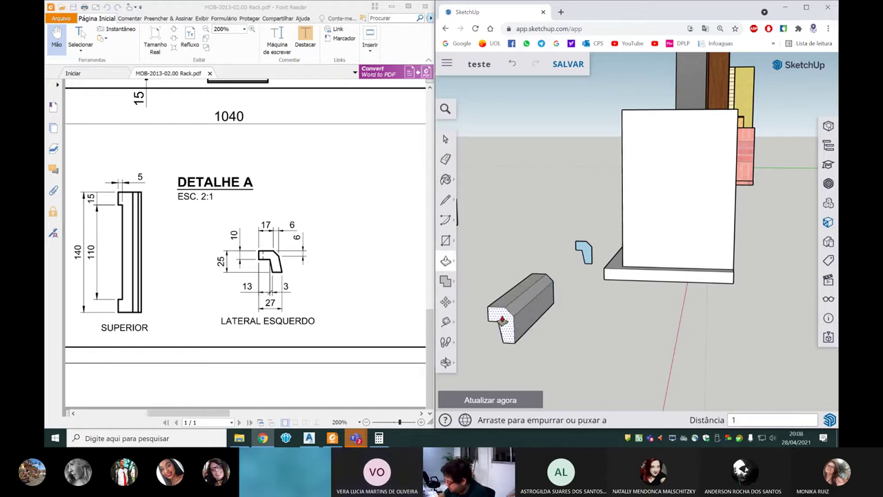
type("110")
key("Return")
Step: Orbit and zoom around the cabinet to inspect the new 110 mm handle bar
mouse_move(524, 304)
middle_mouse_down()
mouse_move(607, 279)
mouse_move(563, 322)
mouse_move(540, 279)
middle_mouse_up()
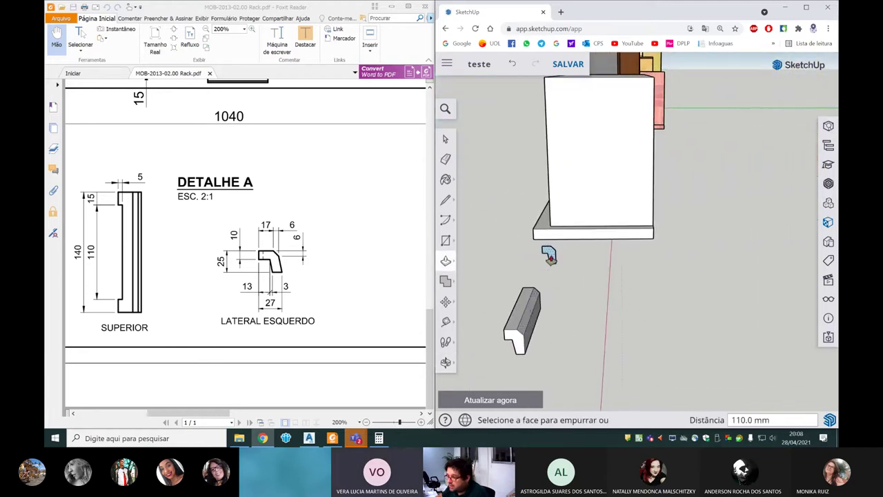
scroll(548, 256, "up", 1)
scroll(550, 256, "up", 1)
scroll(544, 244, "up", 2)
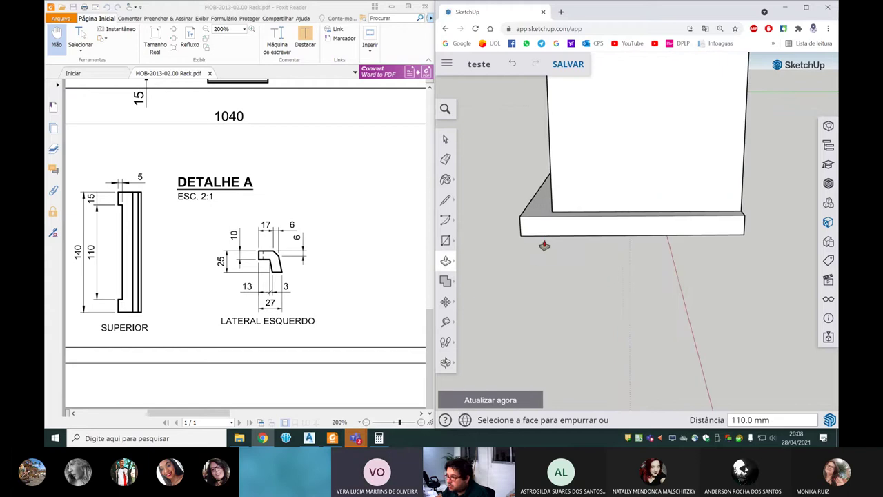
scroll(537, 290, "down", 1)
scroll(534, 258, "up", 1)
scroll(574, 285, "down", 2)
scroll(546, 203, "up", 3)
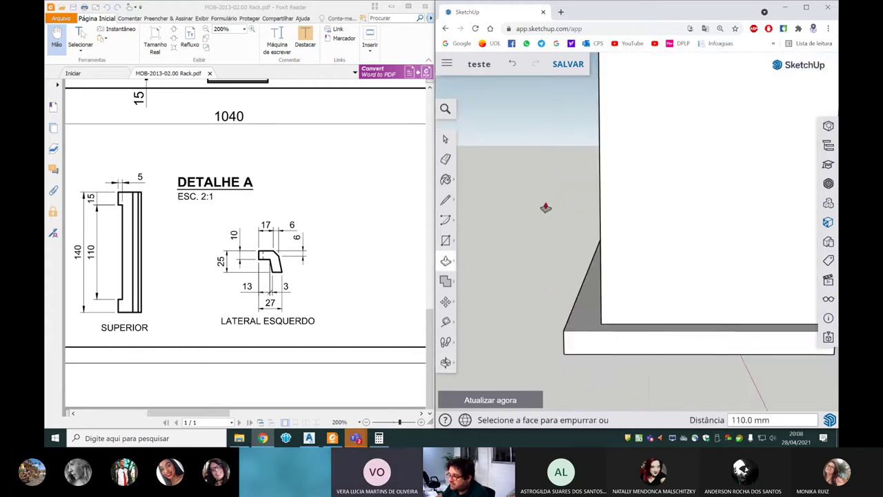
scroll(476, 280, "down", 2)
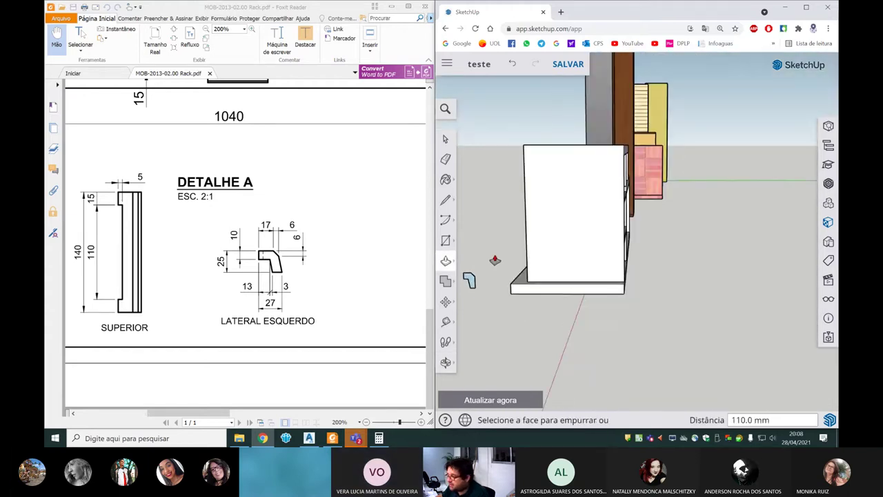
scroll(498, 283, "down", 2)
middle_click_drag(518, 276, 485, 350)
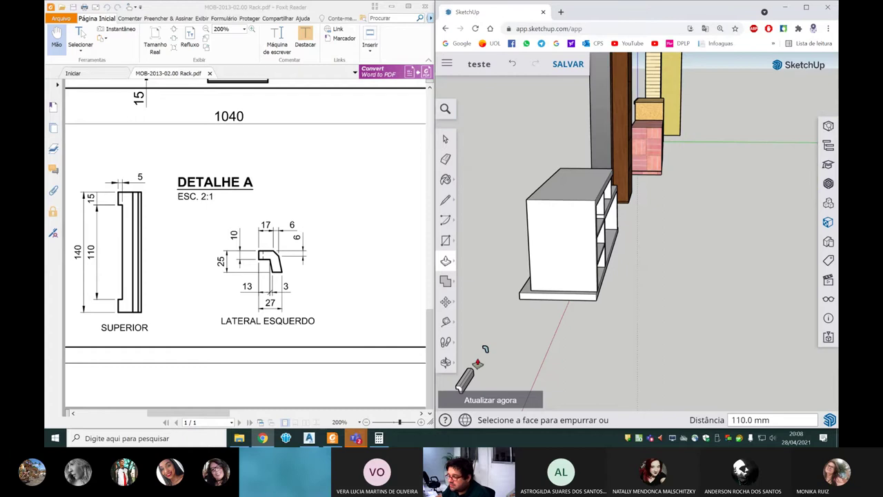
scroll(479, 364, "up", 1)
scroll(483, 365, "up", 1)
scroll(486, 355, "up", 2)
scroll(493, 341, "up", 1)
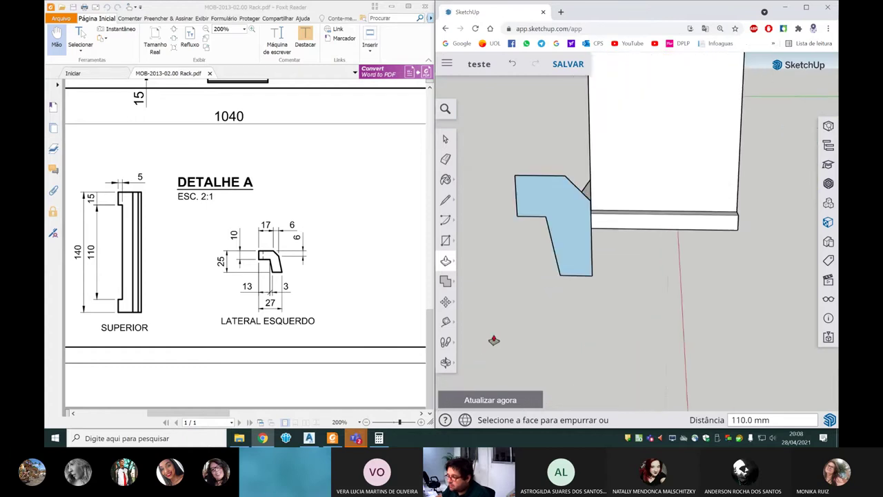
left_click(445, 200)
Step: Draw the 5 mm and 10 mm edges that close the L-shaped handle profile into a face
left_click(516, 177)
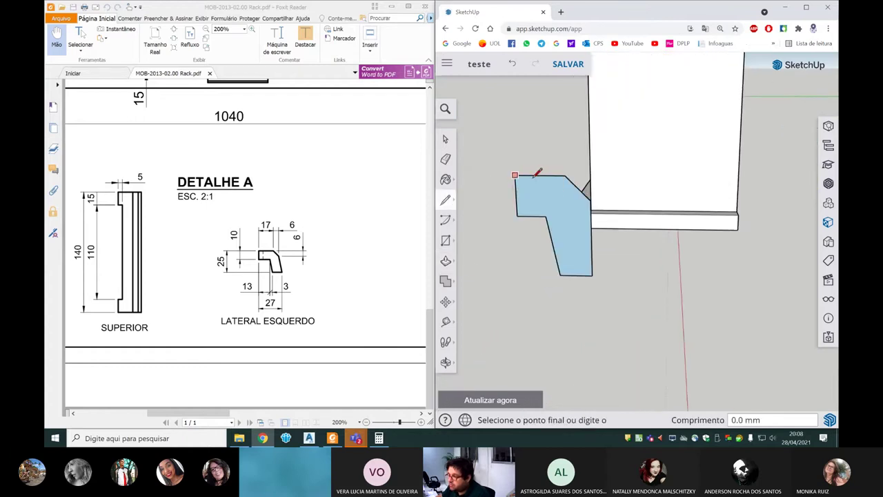
middle_click_drag(516, 176, 545, 143)
type("5")
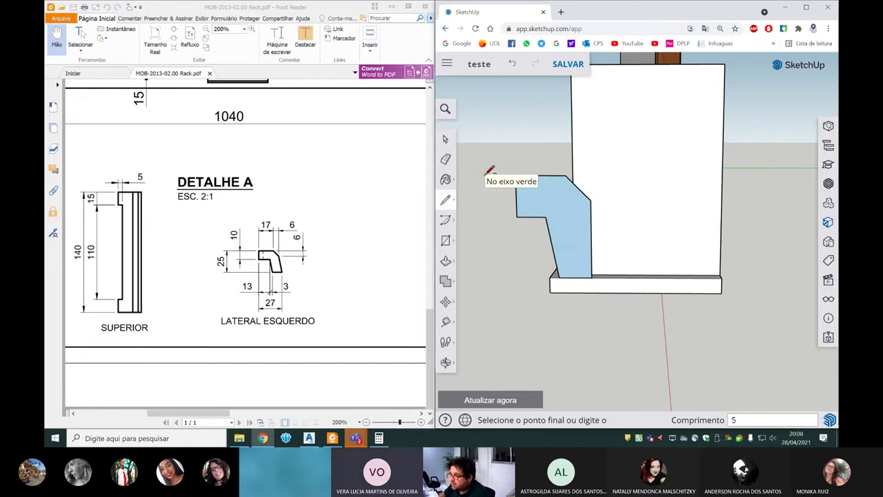
key("Return")
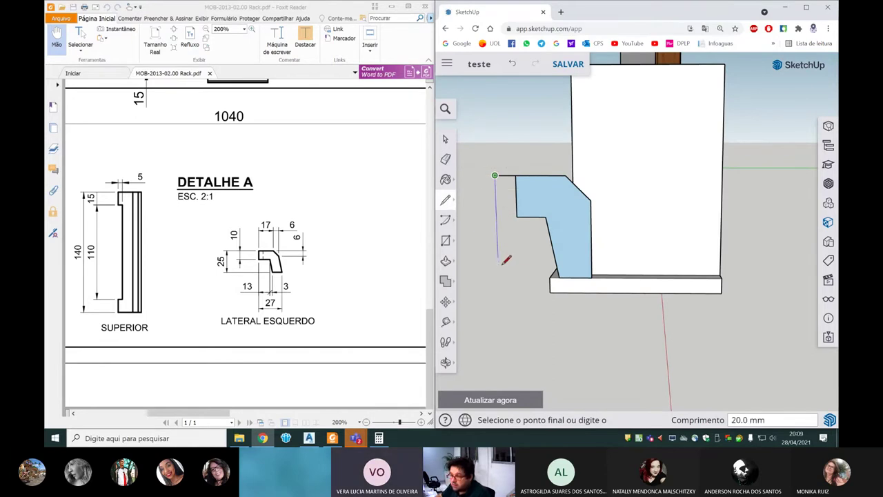
left_click(504, 262)
type("10")
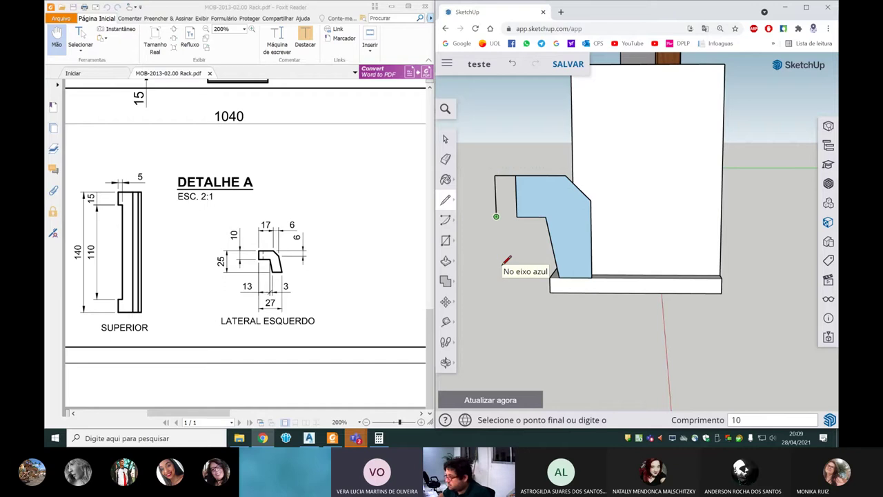
key("Return")
left_click(517, 216)
key("space")
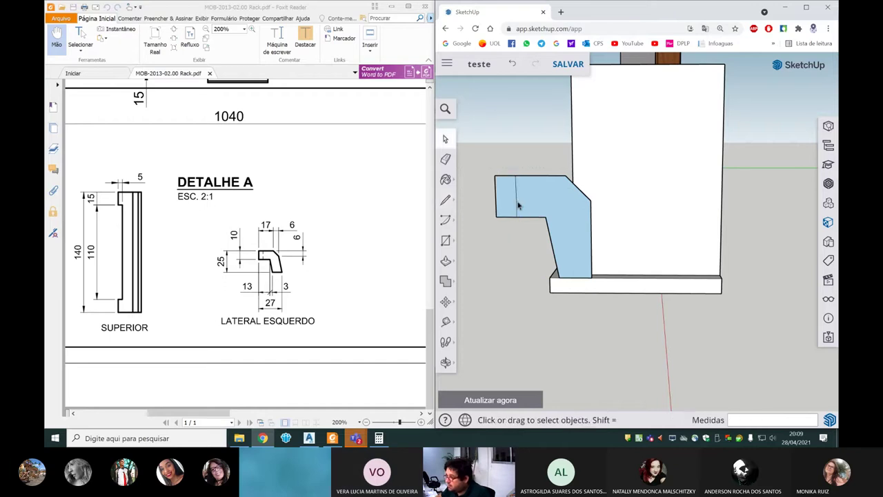
middle_click_drag(518, 204, 483, 256)
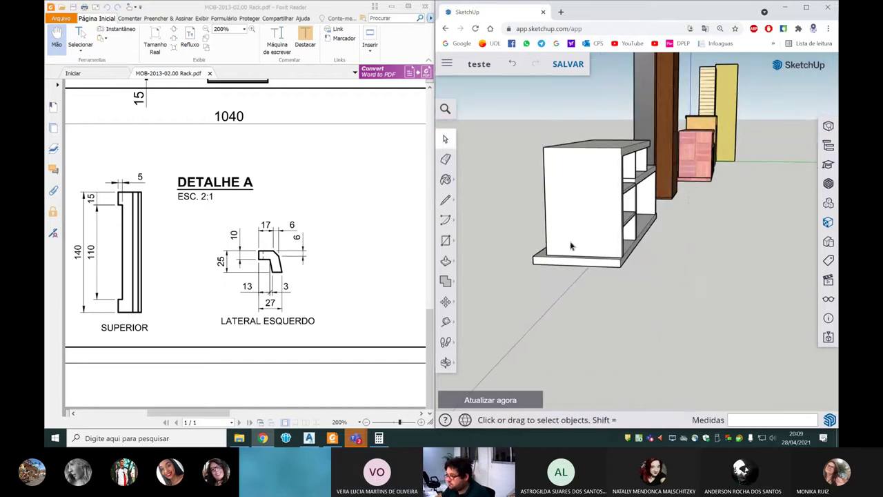
scroll(484, 254, "up", 5)
scroll(484, 254, "down", 4)
left_click(446, 261)
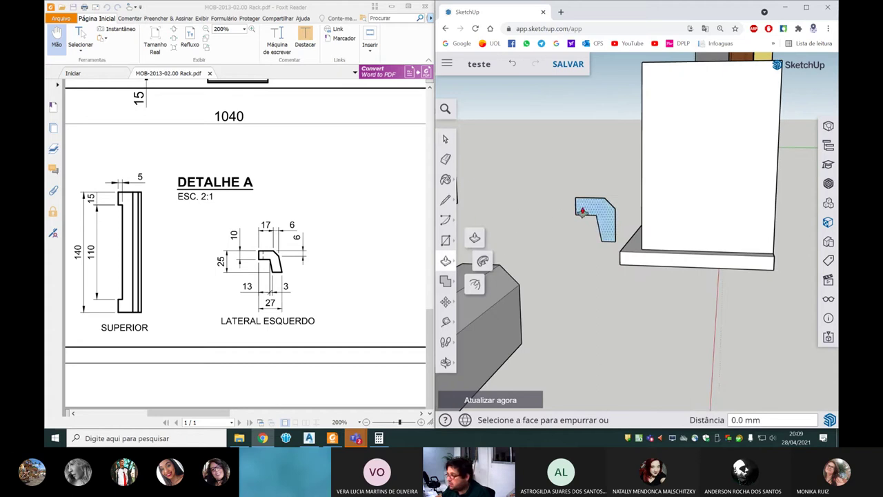
Step: Push/pull the L-shaped profile 15 mm into a solid
left_click_drag(582, 211, 597, 183)
type("5")
key("Return")
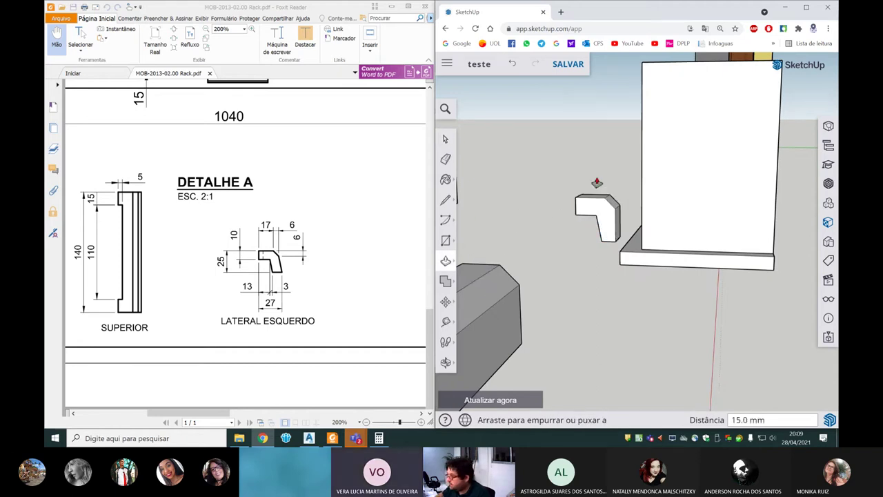
key("space")
Step: Make the solid a group with Criar grupo and start moving it from a corner
right_click(610, 205)
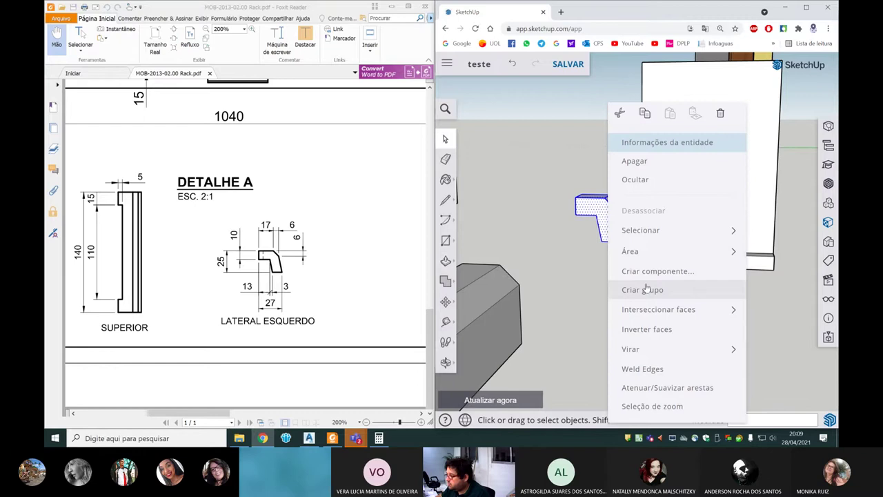
left_click(647, 290)
scroll(590, 241, "down", 3)
scroll(582, 246, "up", 2)
scroll(581, 251, "up", 3)
left_click(588, 238)
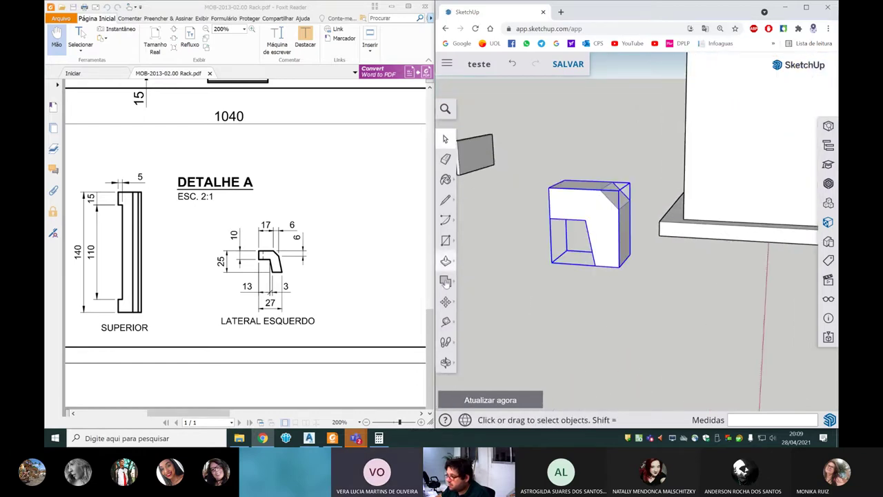
left_click(445, 302)
left_click(599, 191)
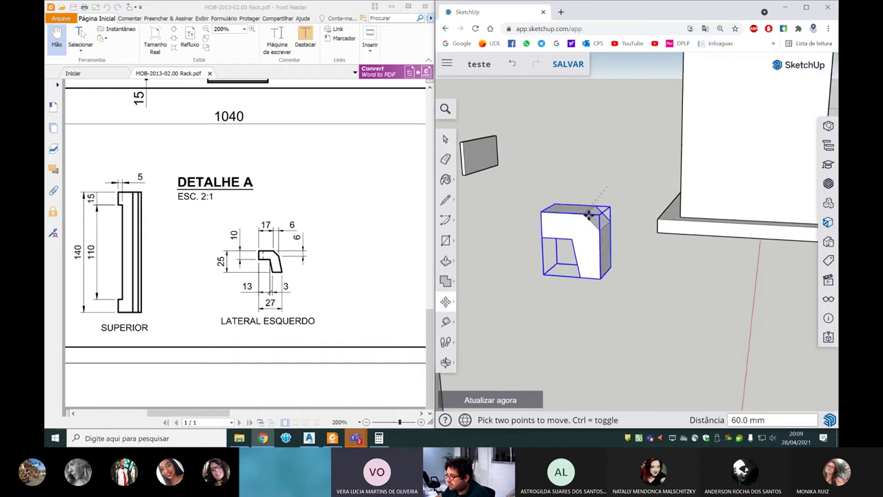
Step: Finish placing the moved profile block on the handle bar and view it from above
left_click(601, 227)
key("space")
middle_click_drag(602, 227, 602, 190)
scroll(625, 199, "down", 3)
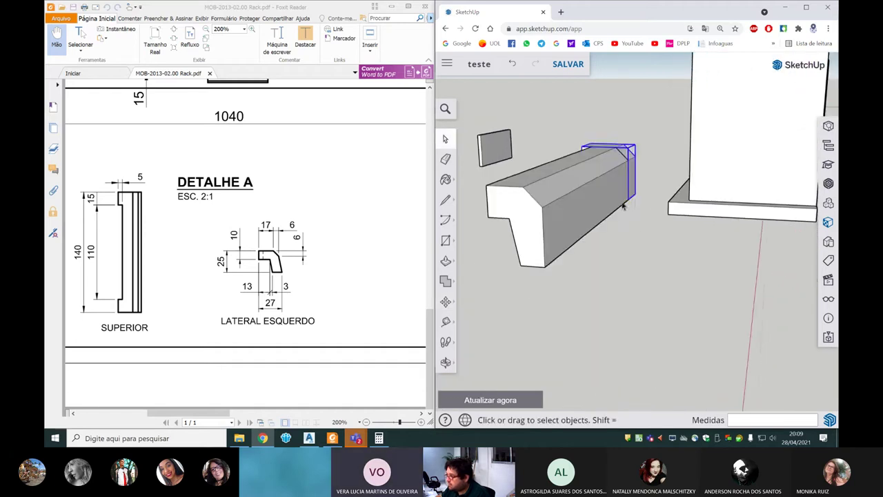
middle_click_drag(632, 219, 611, 141)
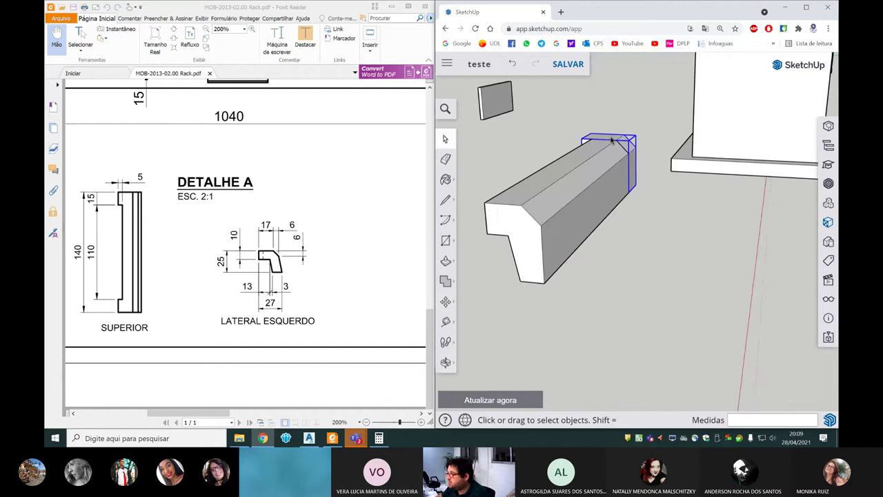
Step: Copy the 15 mm end block with Move+Ctrl, placing it end-to-end 70.0 mm along the bar
left_click(445, 302)
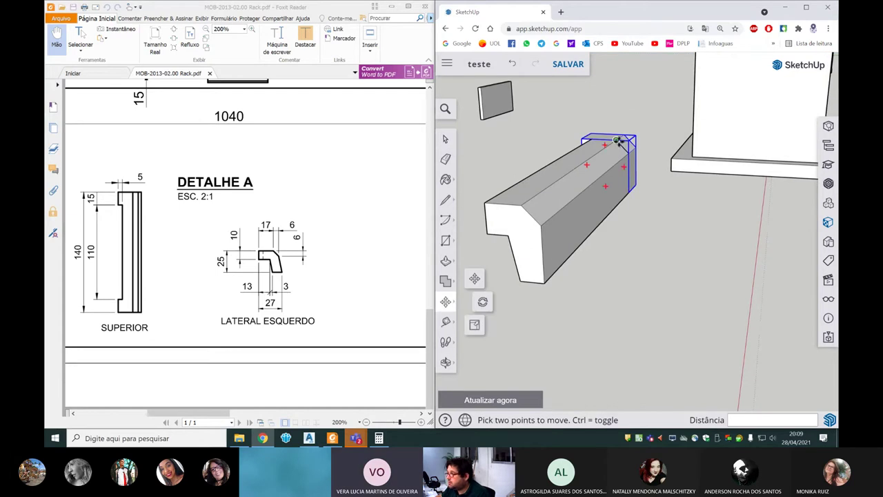
key("ctrl")
left_click(628, 136)
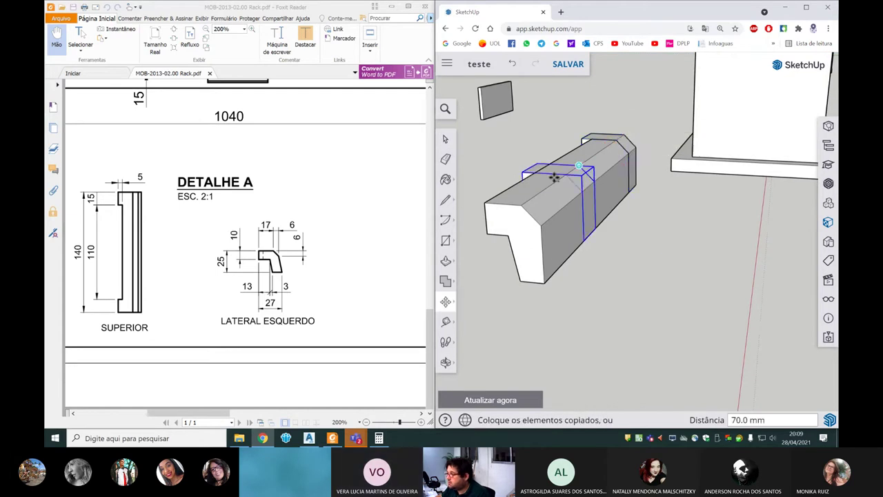
left_click(542, 223)
key("space")
Step: Turn to a front view of the cabinet and box-select the whole handle
scroll(636, 244, "down", 3)
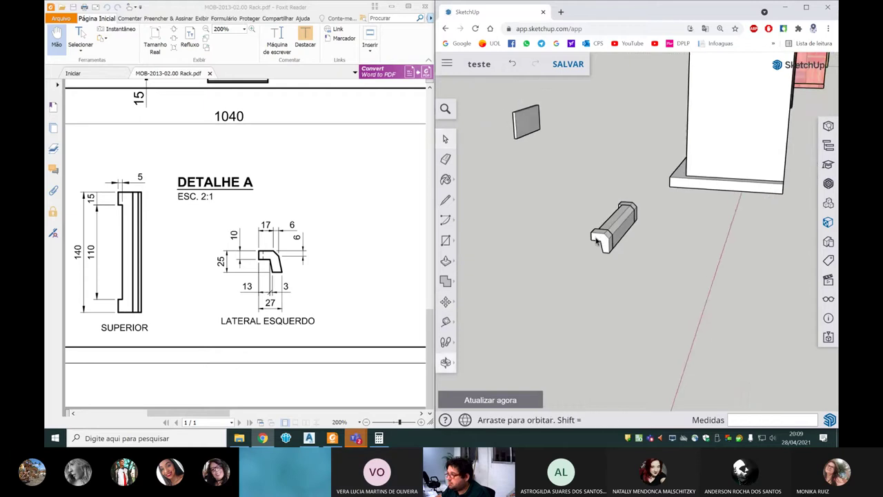
mouse_move(609, 225)
middle_mouse_down()
mouse_move(681, 181)
mouse_move(679, 199)
mouse_move(651, 191)
mouse_move(538, 237)
middle_mouse_up()
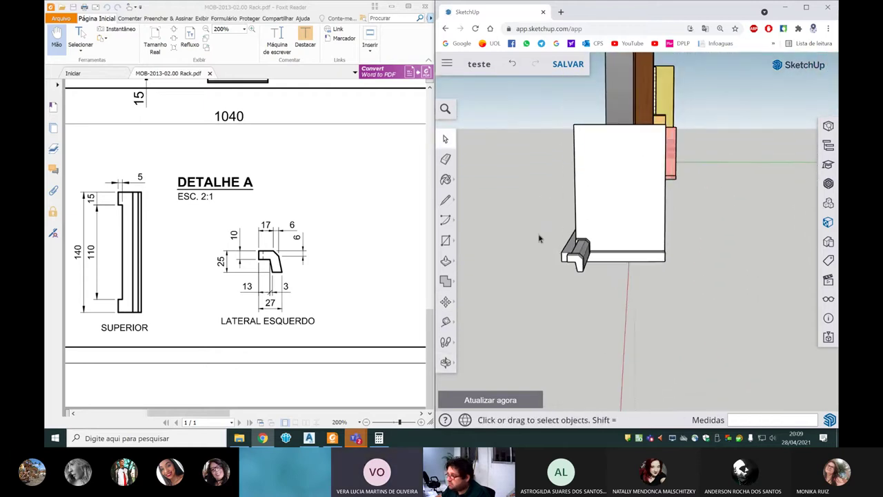
scroll(562, 240, "up", 3)
scroll(577, 252, "down", 2)
scroll(525, 262, "up", 1)
scroll(503, 289, "up", 1)
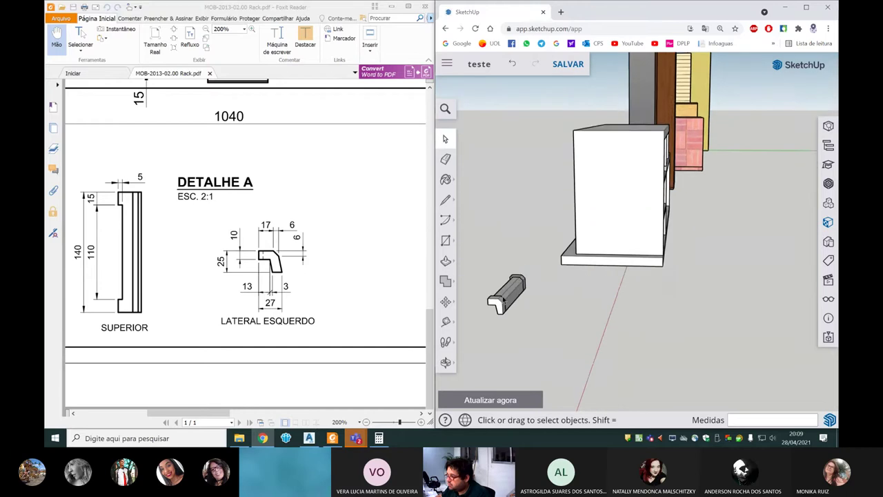
scroll(501, 300, "up", 1)
scroll(493, 276, "up", 1)
left_click_drag(477, 238, 543, 328)
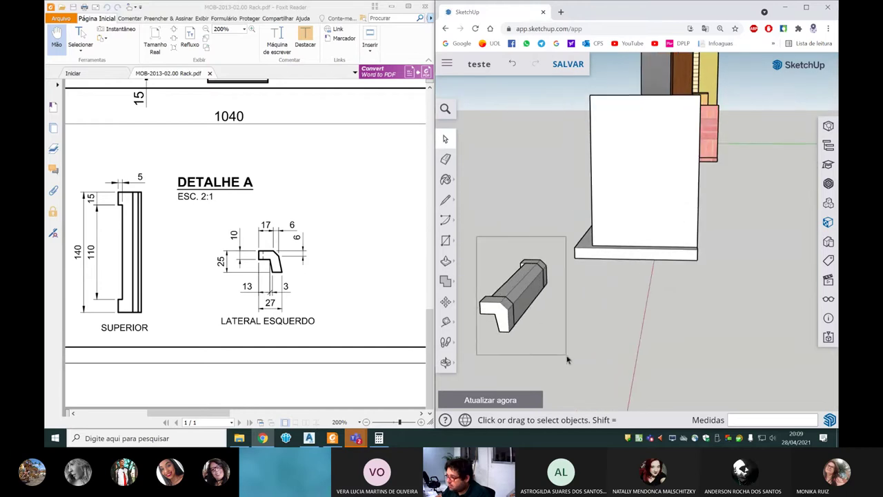
Step: Explode (Desassociar) the selected handle copies into loose geometry, then reselect and deselect it
left_click_drag(567, 358, 565, 357)
right_click(519, 294)
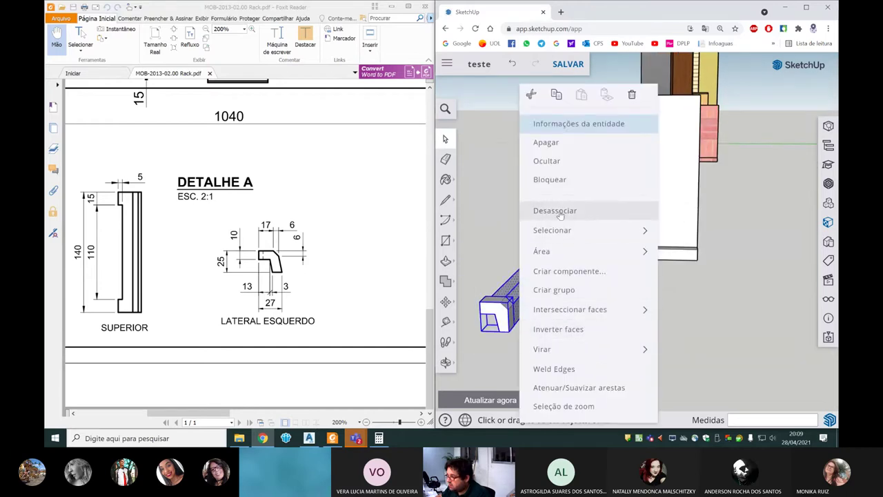
left_click(511, 241)
left_click_drag(563, 347, 560, 343)
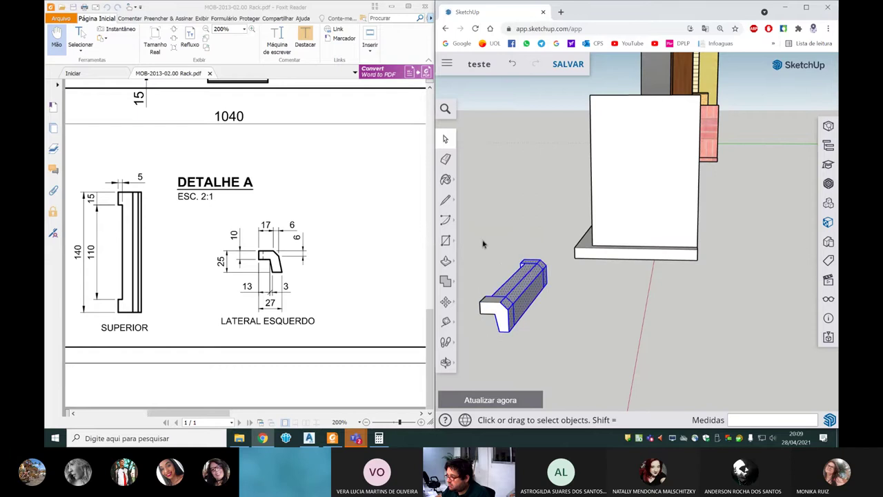
right_click(519, 297)
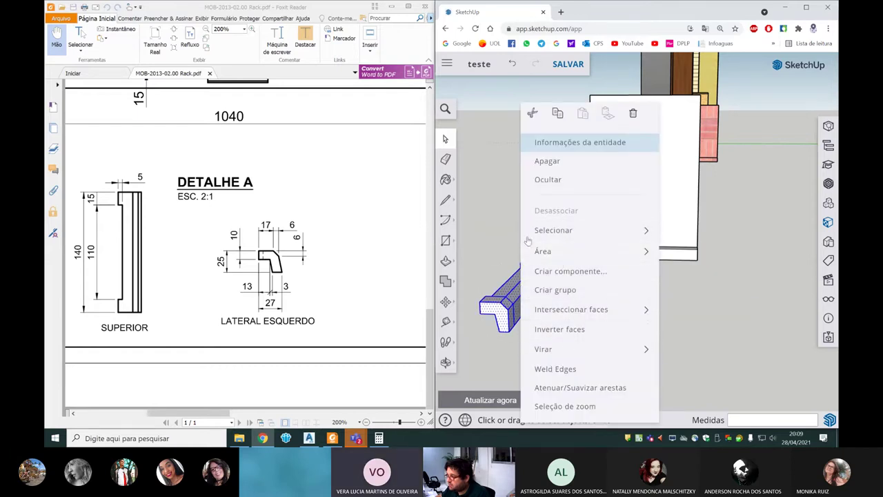
left_click(506, 269)
Step: Orbit and zoom around the cabinet to inspect the merged handle from several sides
middle_click_drag(506, 270, 506, 312)
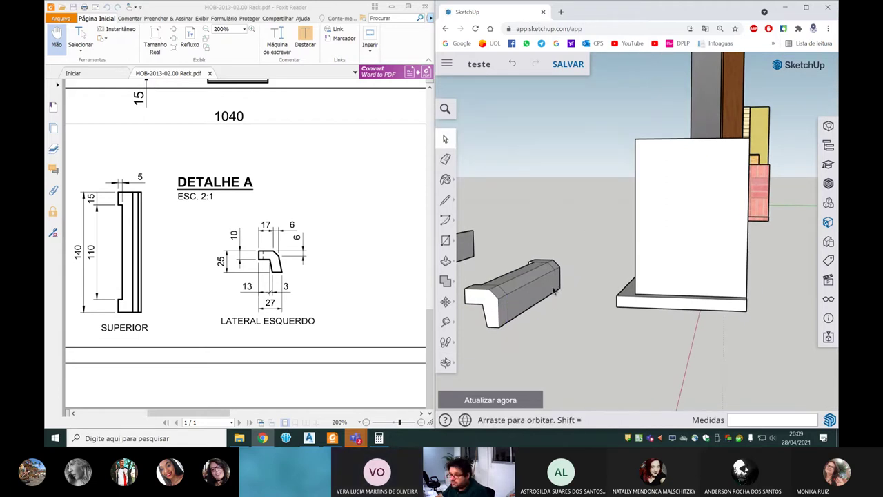
middle_click_drag(555, 288, 514, 297)
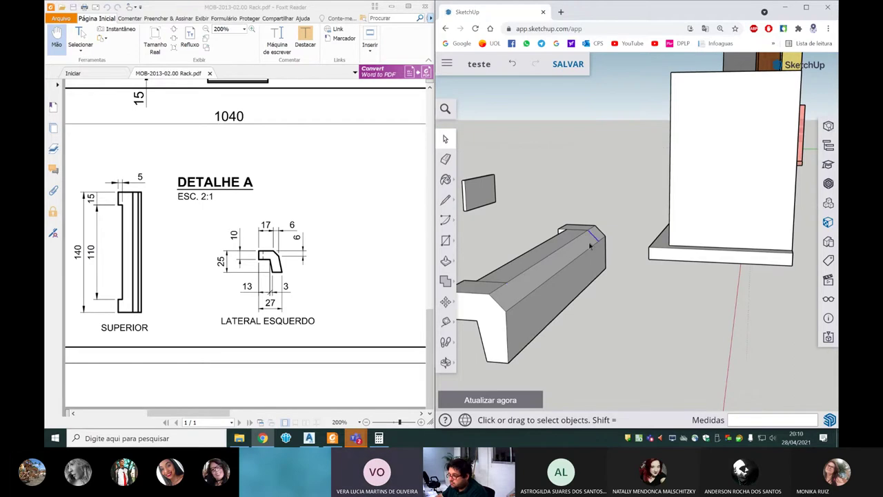
middle_click_drag(527, 281, 490, 304)
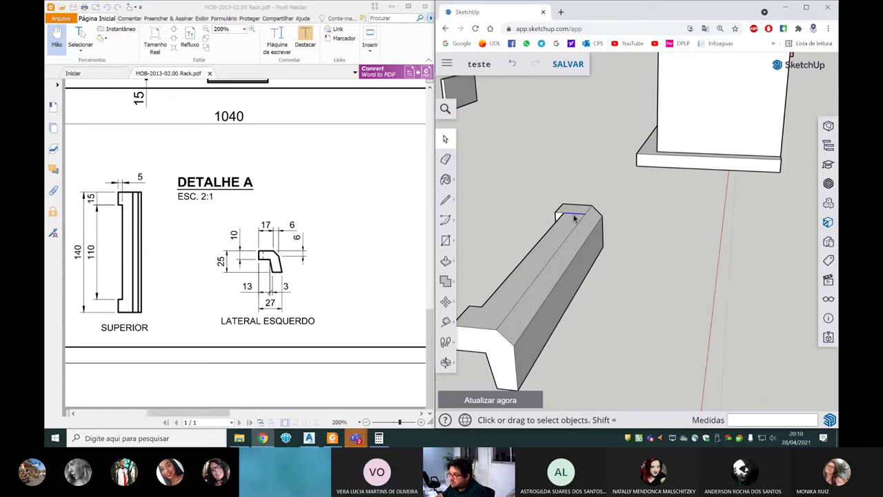
scroll(575, 232, "down", 3)
mouse_move(575, 231)
middle_mouse_down()
mouse_move(617, 237)
mouse_move(570, 242)
middle_mouse_up()
scroll(646, 264, "down", 3)
scroll(725, 223, "up", 3)
scroll(793, 183, "up", 3)
scroll(794, 187, "down", 2)
mouse_move(794, 187)
middle_mouse_down()
mouse_move(767, 167)
mouse_move(771, 203)
mouse_move(755, 237)
middle_mouse_up()
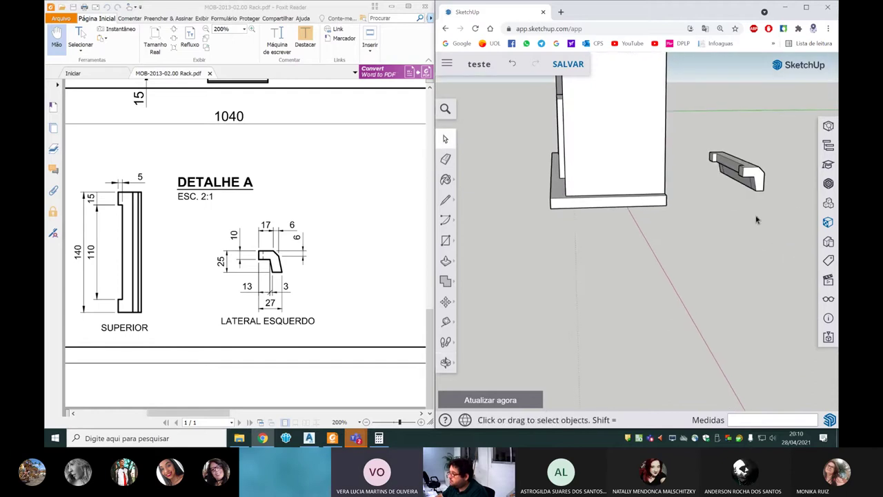
mouse_move(736, 186)
middle_mouse_down()
mouse_move(735, 82)
mouse_move(757, 190)
middle_mouse_up()
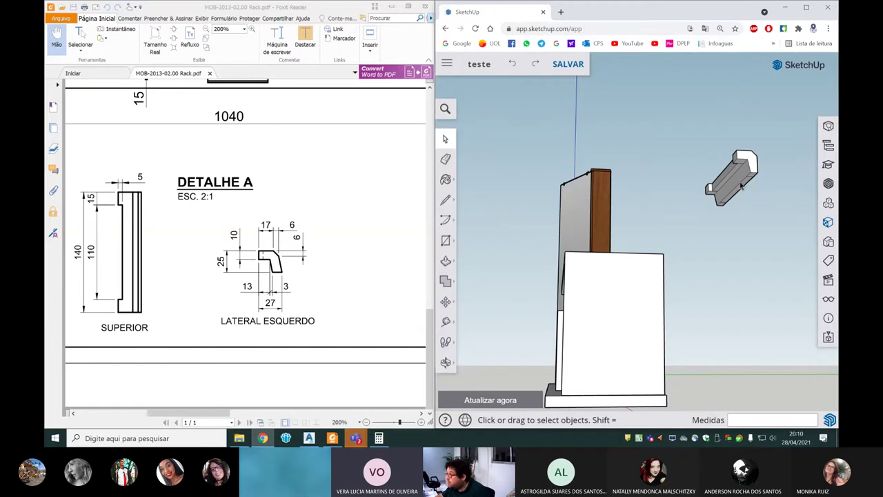
scroll(753, 181, "up", 1)
scroll(752, 181, "up", 2)
scroll(752, 183, "up", 1)
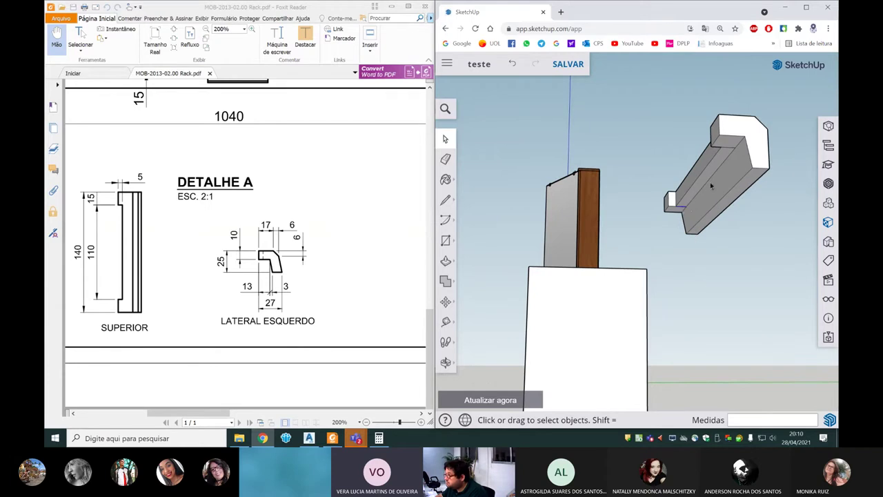
mouse_move(731, 152)
middle_mouse_down()
mouse_move(688, 240)
mouse_move(635, 266)
mouse_move(636, 308)
mouse_move(637, 232)
mouse_move(587, 245)
middle_mouse_up()
scroll(580, 245, "down", 2)
Step: Select all the handle's bar and end-block geometry and make it one group (Criar grupo)
right_click(676, 224)
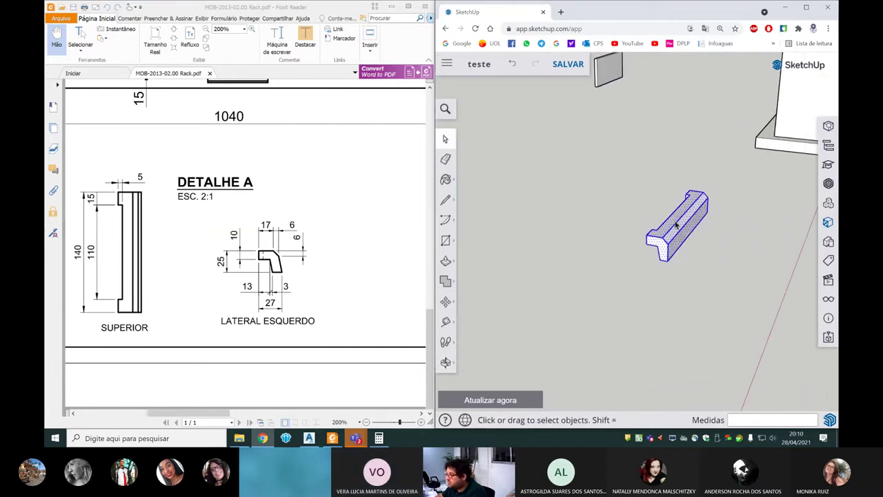
right_click(641, 209)
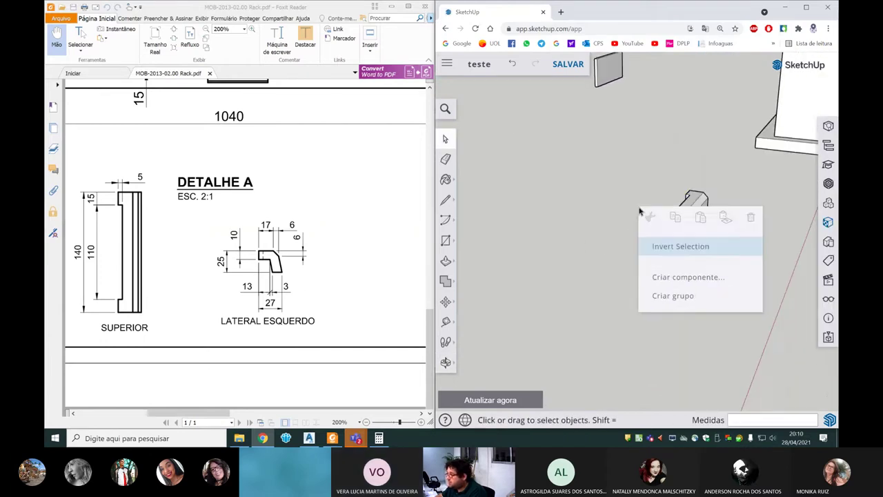
left_click(610, 158)
left_click_drag(609, 136, 746, 315)
right_click(709, 264)
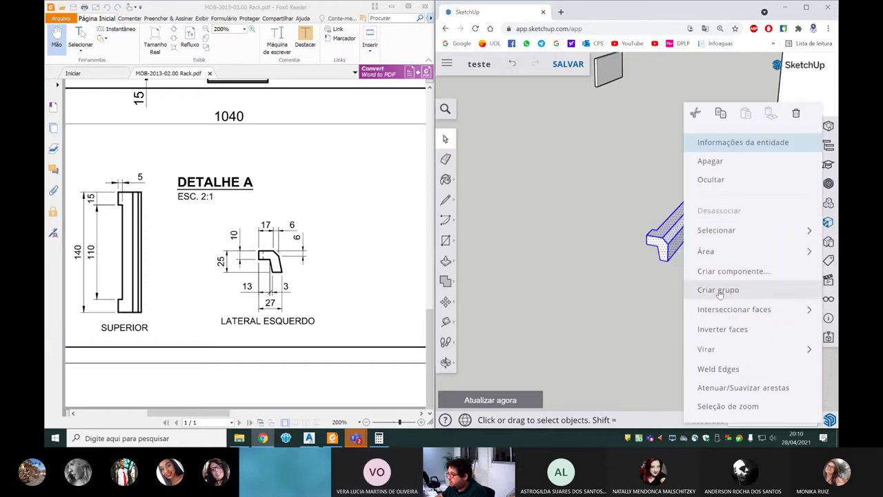
left_click(718, 290)
Step: Zoom the web page out to 90%
scroll(625, 255, "down", 3)
scroll(299, 290, "up", 2)
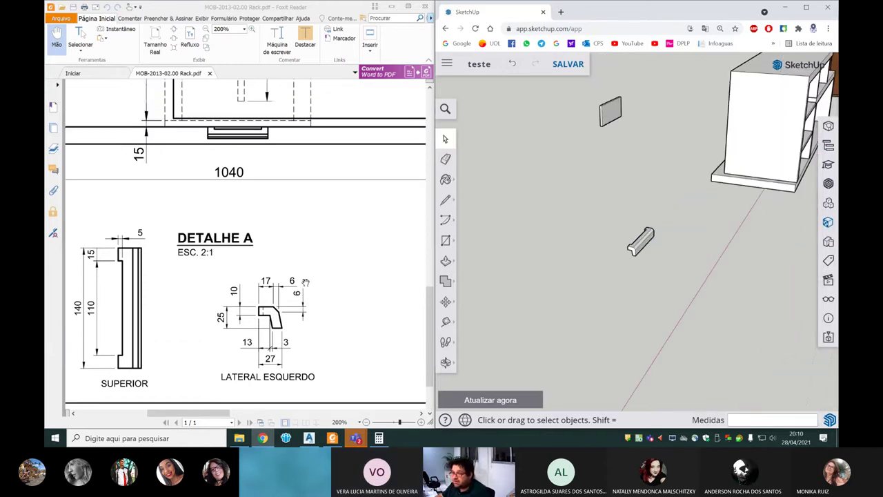
scroll(306, 281, "up", 1)
key("ctrl+minus")
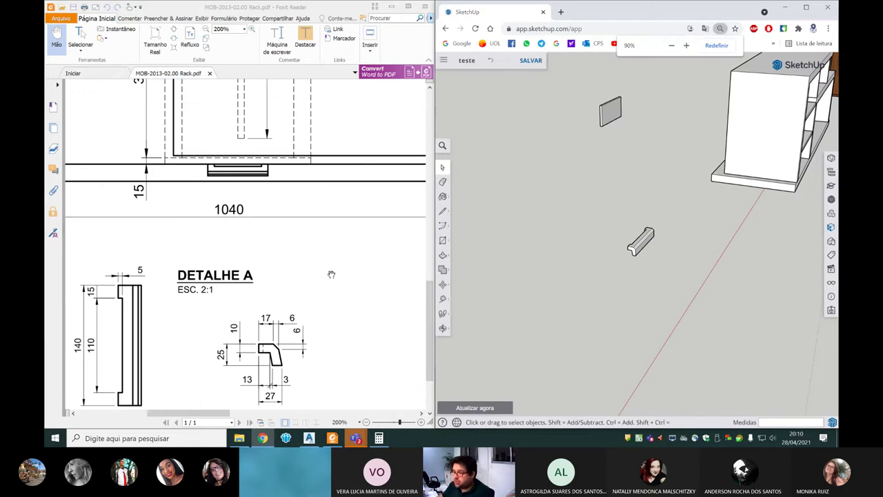
Step: Zoom the rack PDF to 125% and pan to the front elevation showing two 150 mm drawers, 340 mm wide
scroll(312, 288, "down", 1, "ctrl")
scroll(313, 287, "down", 1, "ctrl")
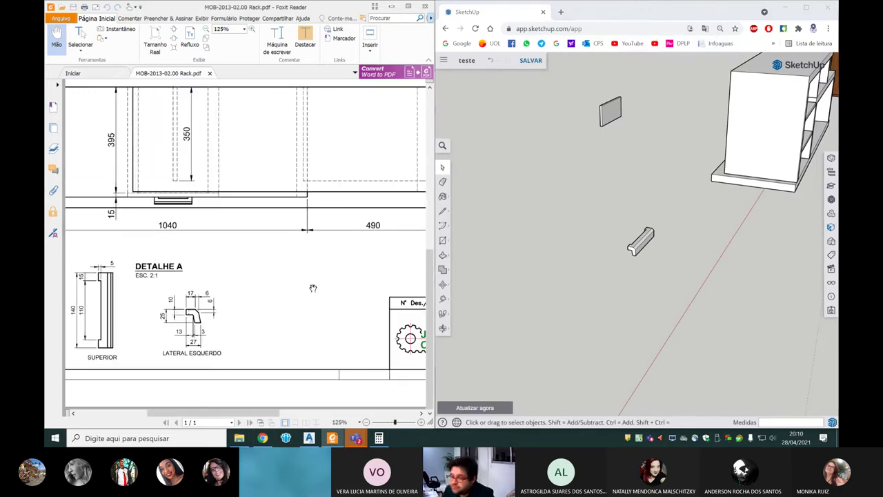
left_click_drag(209, 413, 293, 404)
scroll(300, 379, "up", 2)
scroll(311, 345, "up", 2)
scroll(321, 317, "up", 2)
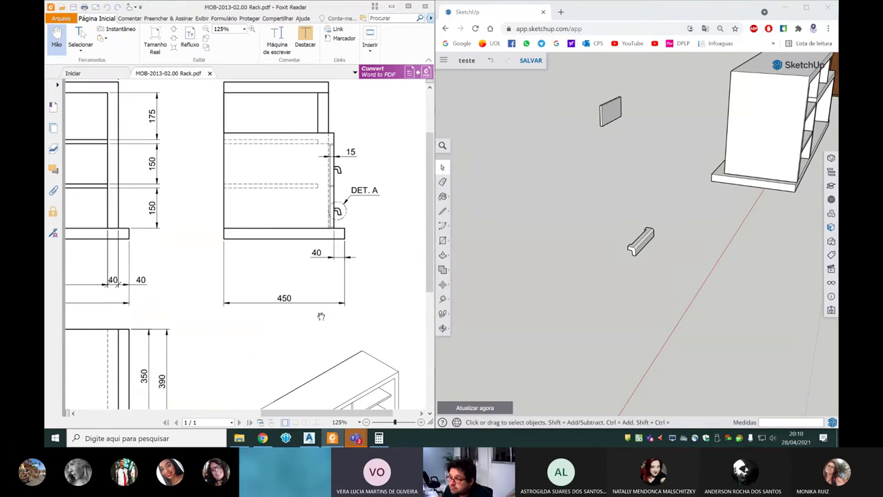
left_click(203, 416)
scroll(228, 332, "down", 3)
scroll(233, 346, "down", 1)
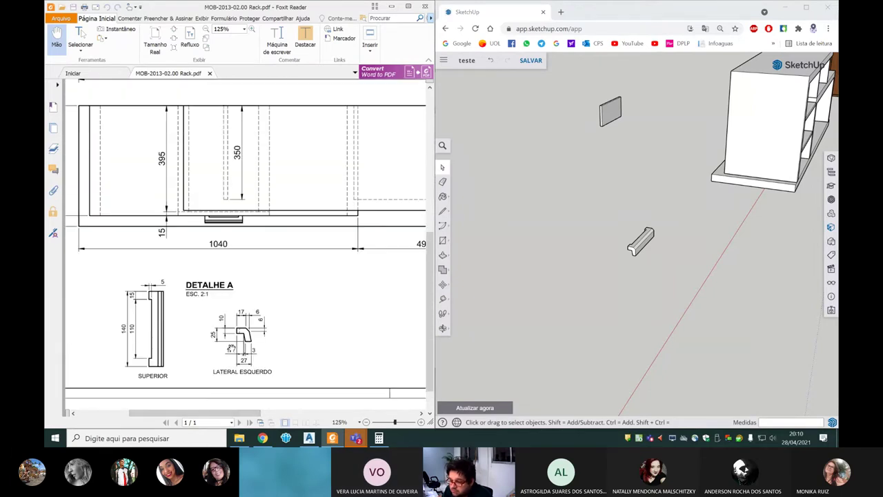
scroll(232, 348, "up", 2)
scroll(238, 347, "up", 2)
scroll(245, 338, "up", 2)
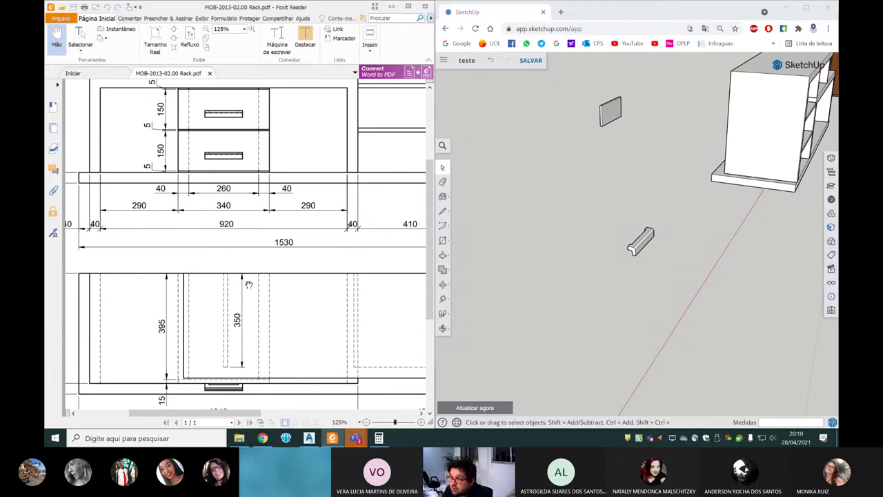
scroll(249, 283, "up", 1)
mouse_move(244, 414)
left_mouse_down()
mouse_move(362, 412)
mouse_move(229, 413)
left_mouse_up()
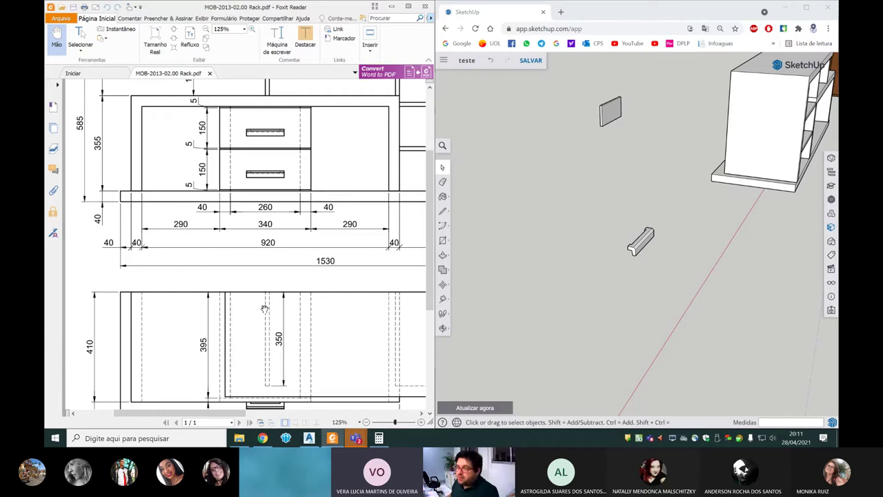
scroll(588, 119, "up", 5)
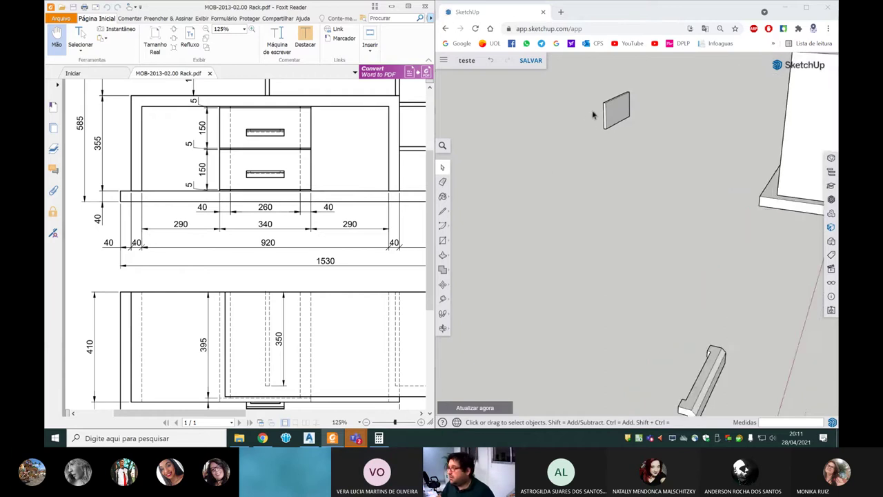
scroll(608, 107, "up", 3)
Step: With Tape Measure, place a guide 50 mm above the drawer front's bottom edge
left_click(444, 298)
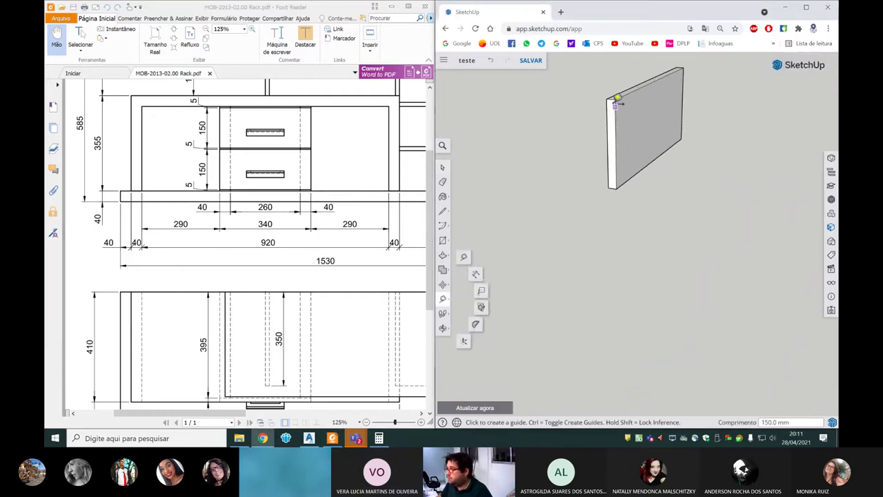
left_click(615, 98)
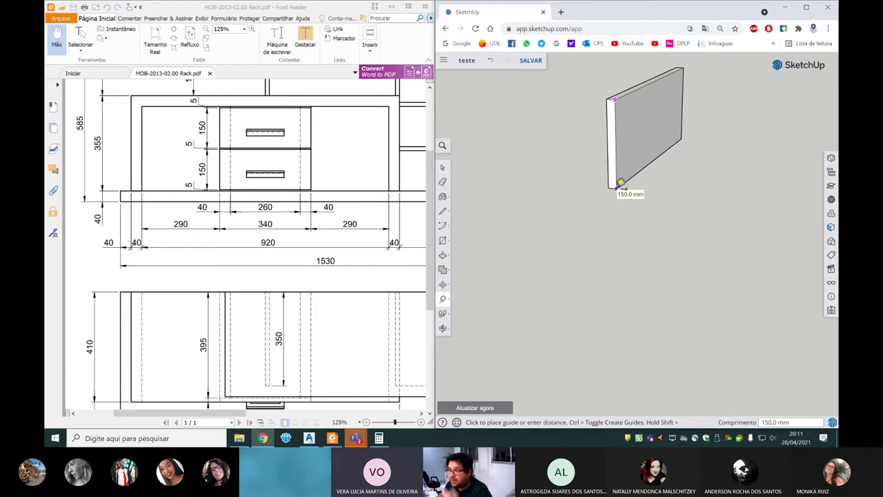
scroll(621, 182, "down", 1)
mouse_move(653, 188)
middle_mouse_down()
mouse_move(635, 181)
mouse_move(637, 174)
mouse_move(601, 177)
middle_mouse_up()
left_click(646, 172)
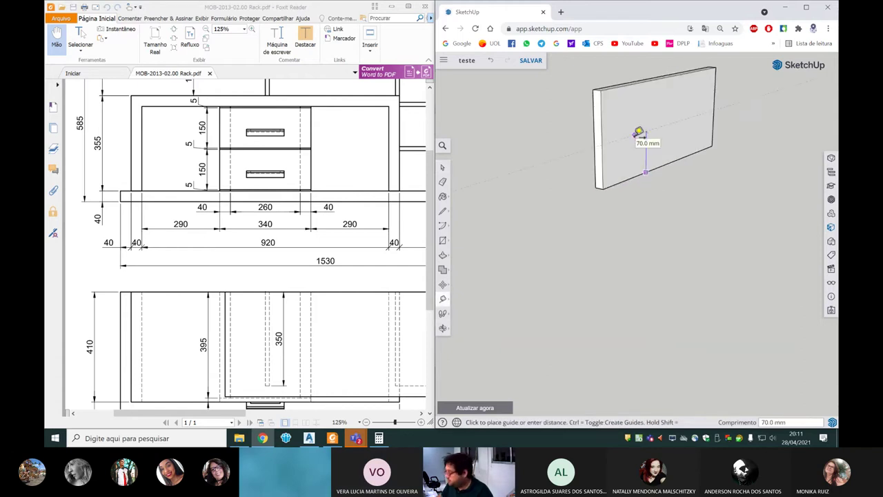
type("50")
key("Return")
Step: Add a vertical centre guide from the panel's left edge, then stop placing guides
middle_click_drag(717, 176, 637, 142)
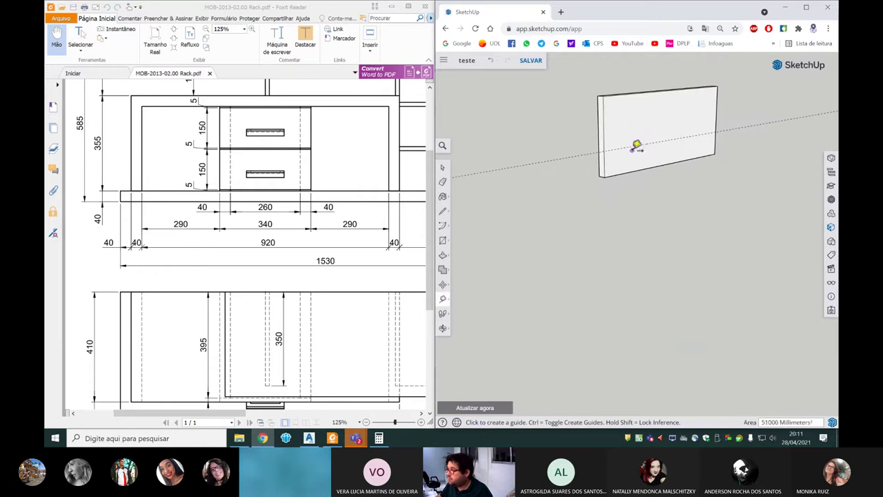
left_click(603, 130)
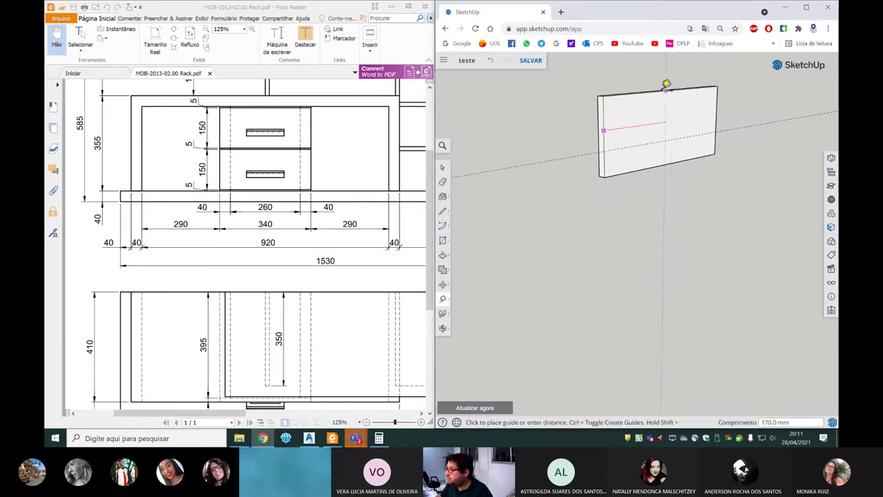
key("space")
scroll(625, 169, "up", 5)
middle_click_drag(625, 171, 724, 202)
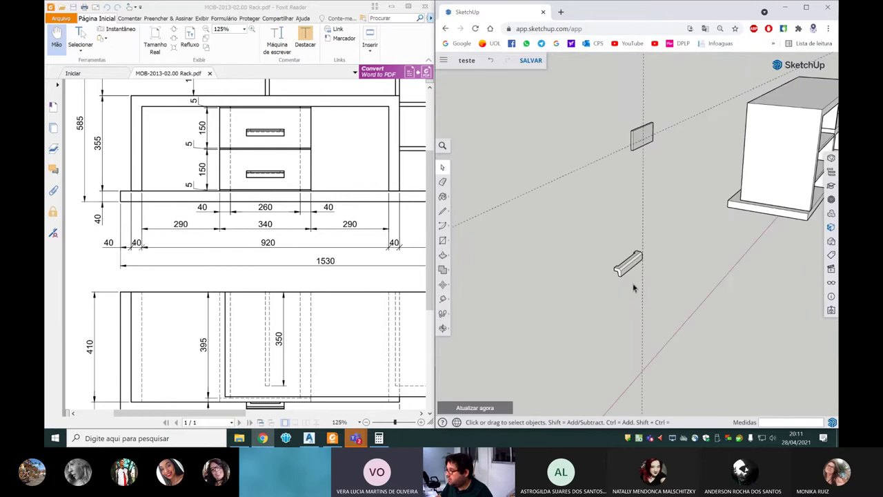
Step: Select the grouped handle
scroll(634, 288, "up", 5)
mouse_move(634, 246)
middle_mouse_down()
mouse_move(628, 237)
mouse_move(588, 242)
mouse_move(635, 230)
mouse_move(667, 256)
middle_mouse_up()
left_click(587, 239)
mouse_move(568, 237)
middle_mouse_down()
mouse_move(653, 175)
mouse_move(617, 195)
middle_mouse_up()
Step: Move the handle onto the drawer front panel at the guide intersection
key("m")
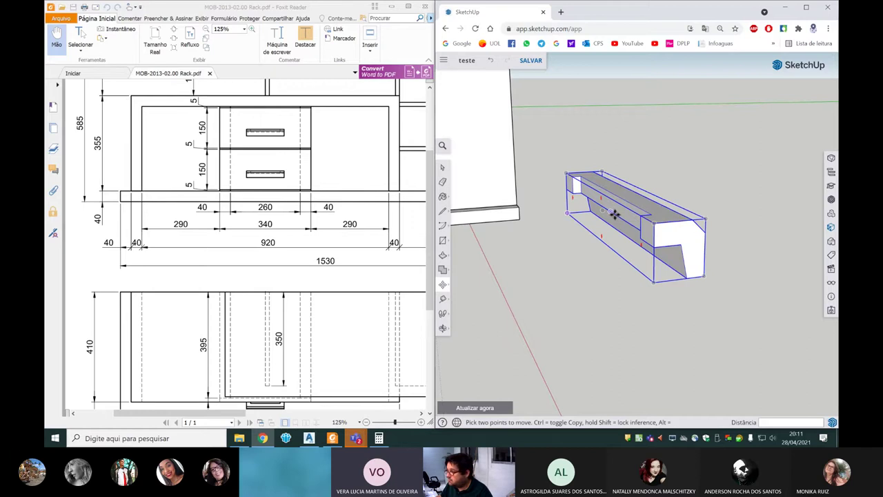
left_click(613, 210)
scroll(621, 212, "down", 3)
mouse_move(658, 216)
middle_mouse_down()
mouse_move(670, 221)
mouse_move(630, 276)
mouse_move(505, 150)
mouse_move(513, 165)
mouse_move(481, 153)
mouse_move(532, 187)
mouse_move(493, 163)
middle_mouse_up()
scroll(495, 158, "up", 3)
scroll(533, 183, "up", 2)
scroll(598, 152, "down", 5)
middle_click_drag(598, 152, 572, 152)
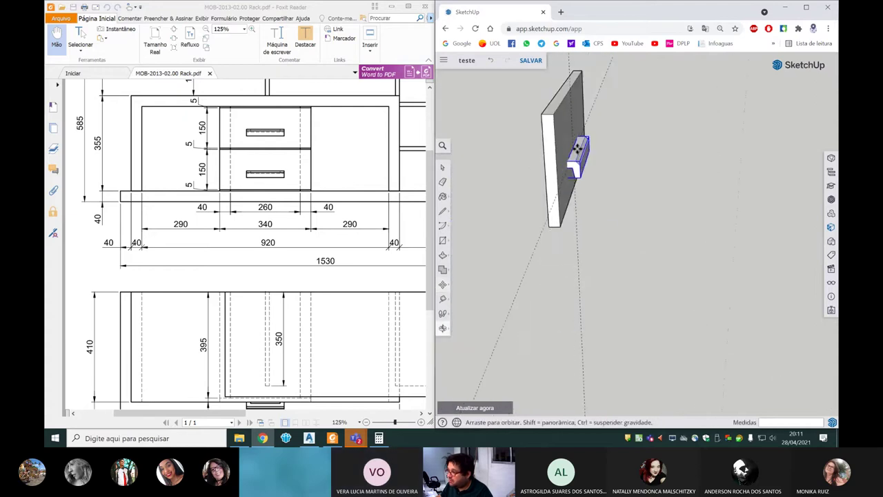
scroll(584, 177, "up", 3)
scroll(568, 160, "up", 2)
left_click(567, 160)
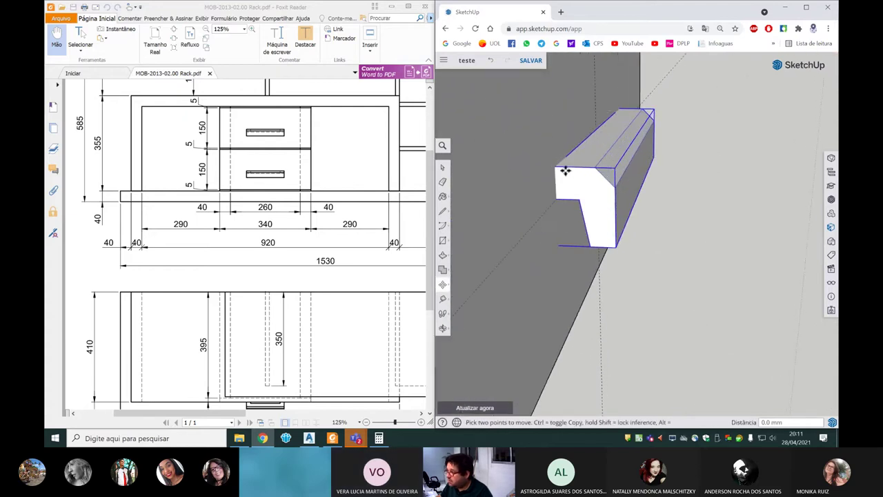
Step: Slide the handle flush against the panel face, centred on the guides, and finish the move
key("Escape")
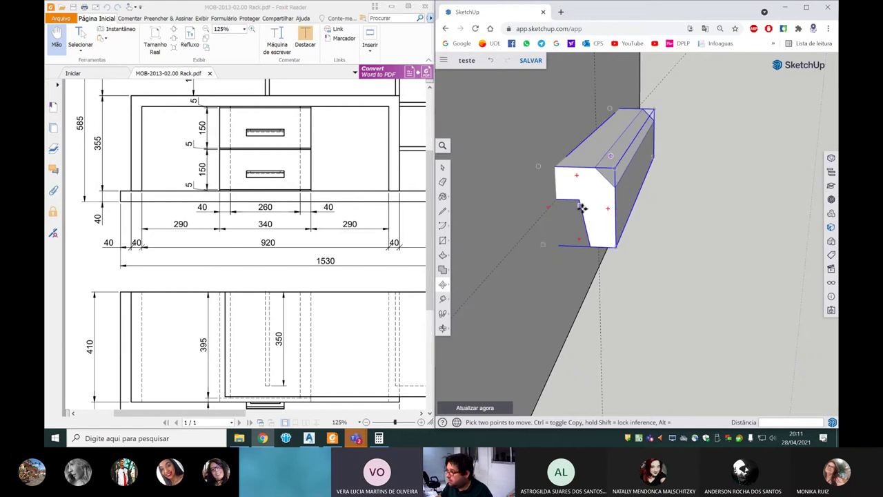
left_click(613, 247)
key("Escape")
mouse_move(575, 182)
middle_mouse_down()
mouse_move(615, 182)
mouse_move(532, 170)
middle_mouse_up()
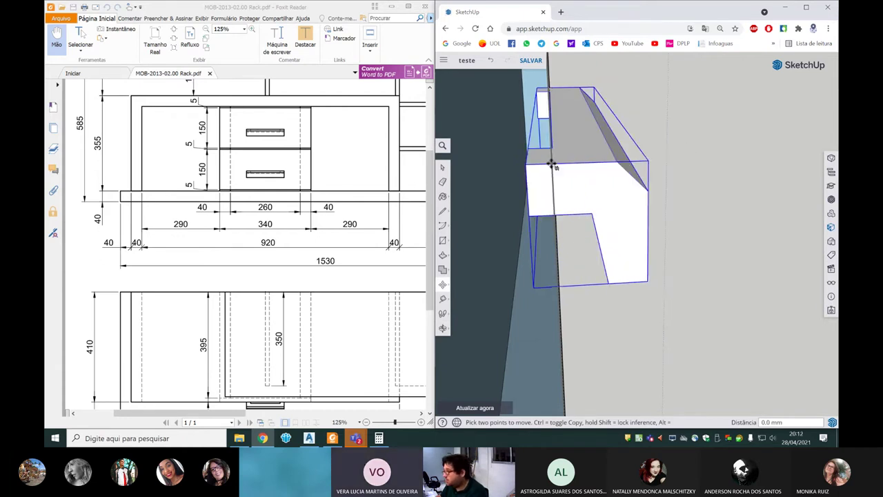
middle_click_drag(575, 163, 487, 170)
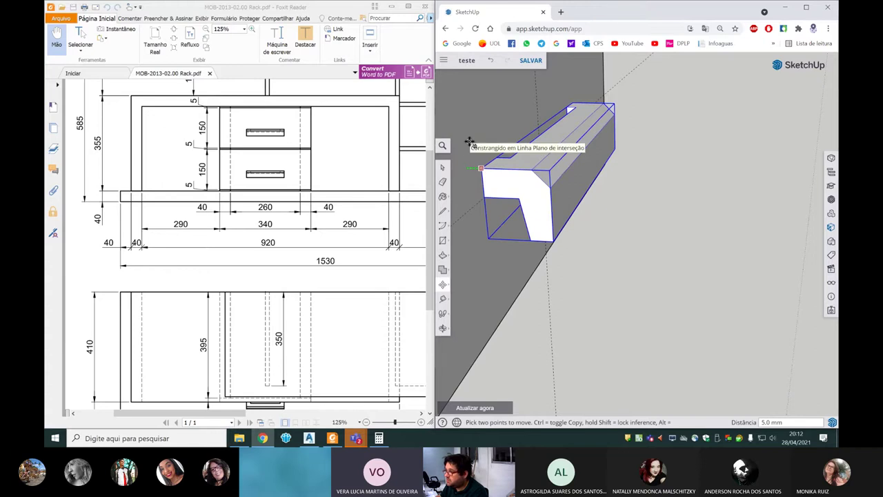
mouse_move(470, 142)
middle_mouse_down()
mouse_move(567, 122)
mouse_move(625, 199)
mouse_move(589, 256)
middle_mouse_up()
key("m")
mouse_move(642, 182)
middle_mouse_down()
mouse_move(502, 124)
mouse_move(558, 128)
middle_mouse_up()
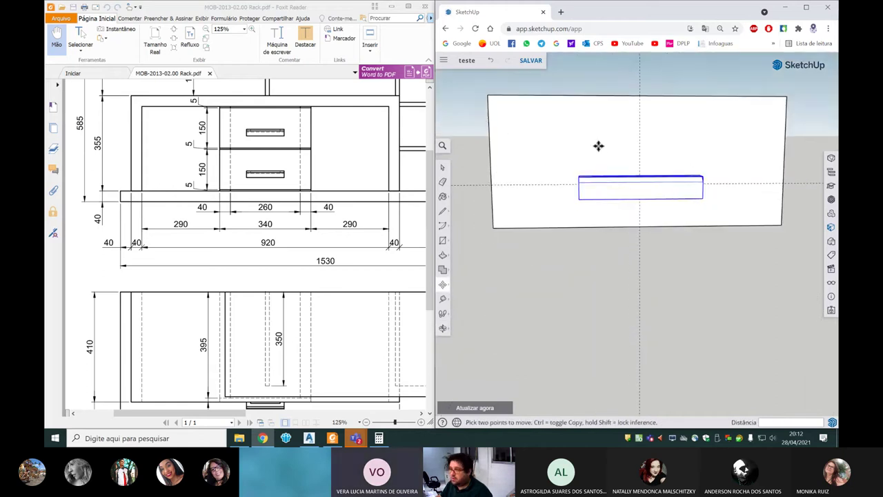
scroll(624, 189, "down", 3)
key("space")
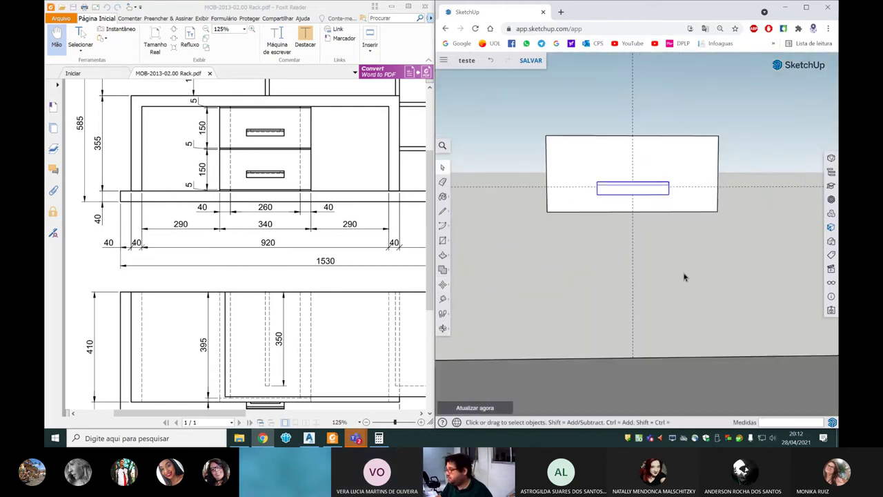
scroll(596, 267, "down", 2)
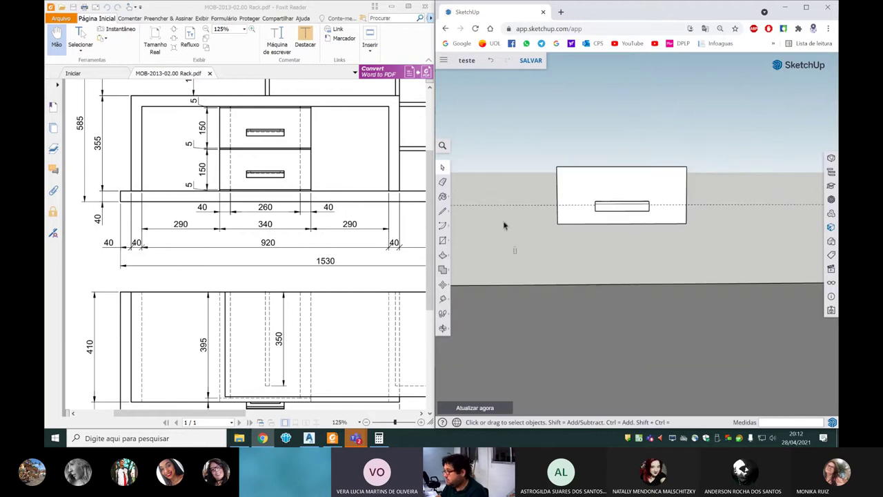
middle_click_drag(522, 203, 657, 184)
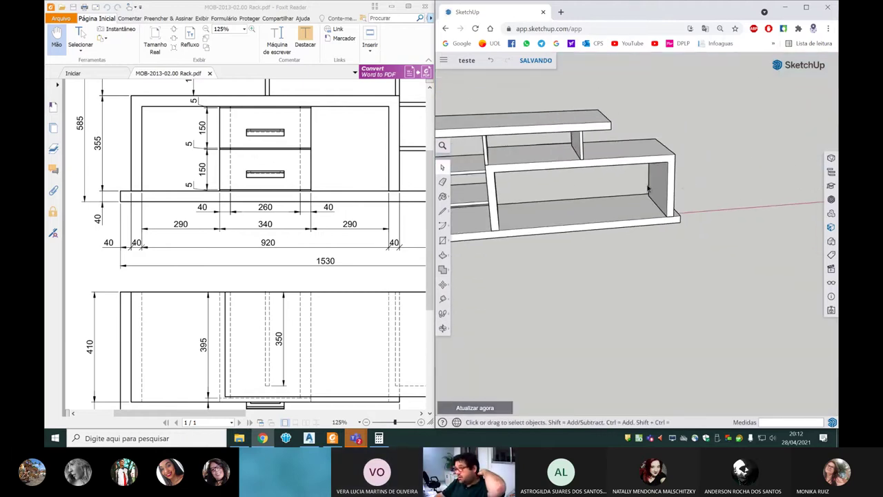
Step: Orbit and zoom the model to see the rack beside the other furniture
scroll(667, 194, "down", 5)
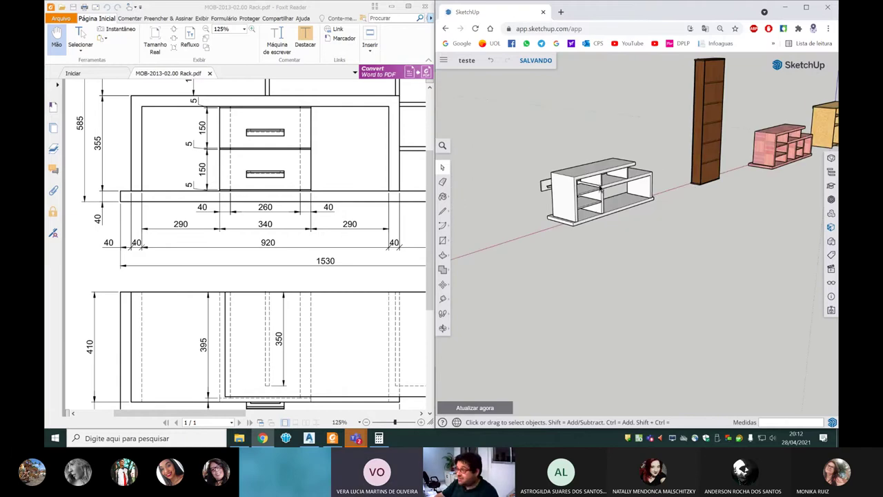
middle_click_drag(616, 191, 696, 212)
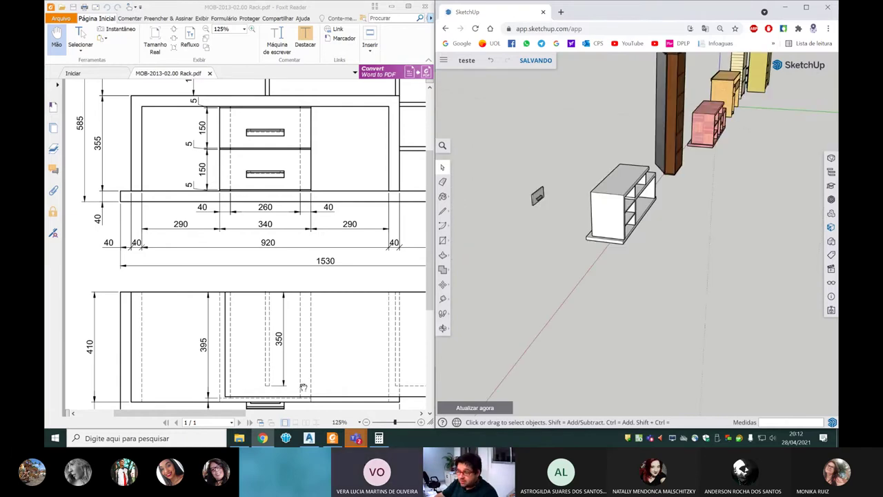
scroll(300, 330, "up", 2)
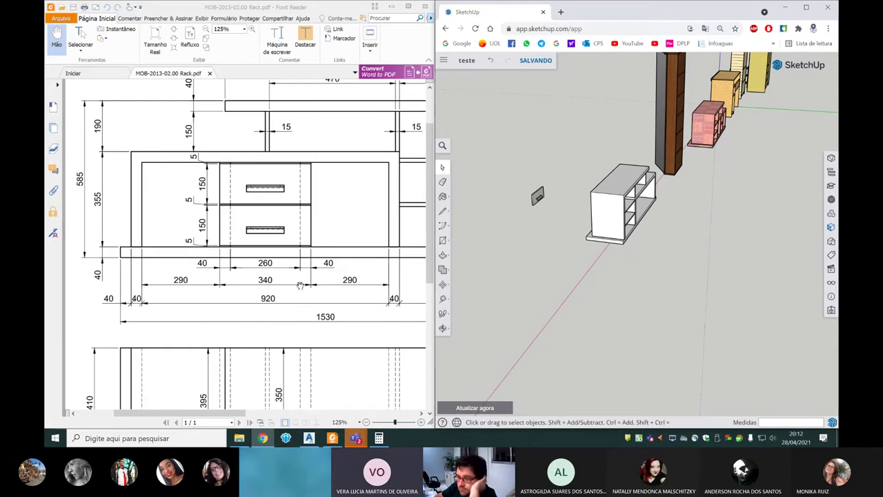
scroll(297, 269, "down", 2)
scroll(286, 228, "up", 2)
scroll(279, 192, "down", 2)
scroll(276, 221, "down", 1)
scroll(273, 248, "down", 1)
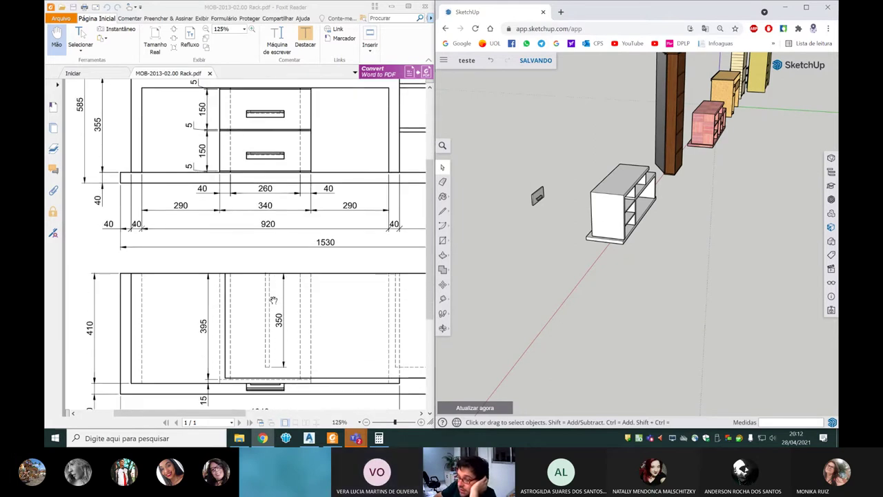
scroll(269, 276, "down", 2)
scroll(266, 304, "down", 2)
scroll(265, 304, "up", 2)
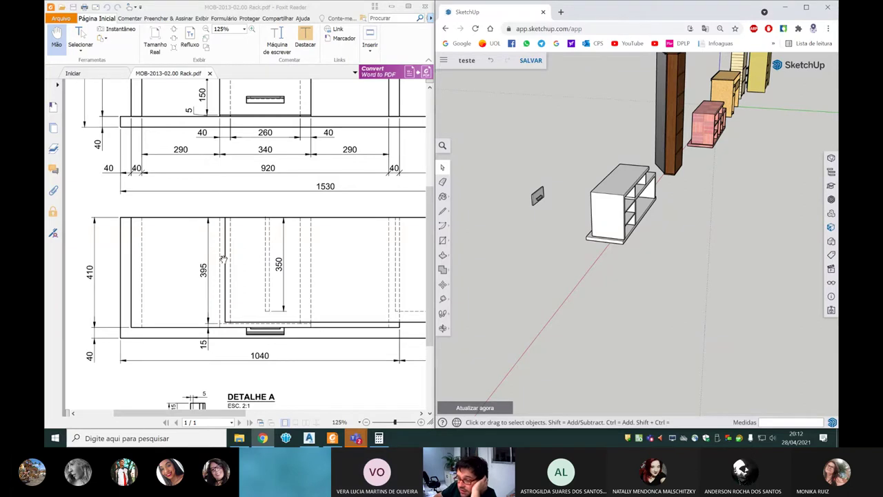
Step: Pan the rack PDF to the drawers' front view with its 340 and 260 dimensions
scroll(226, 260, "down", 1)
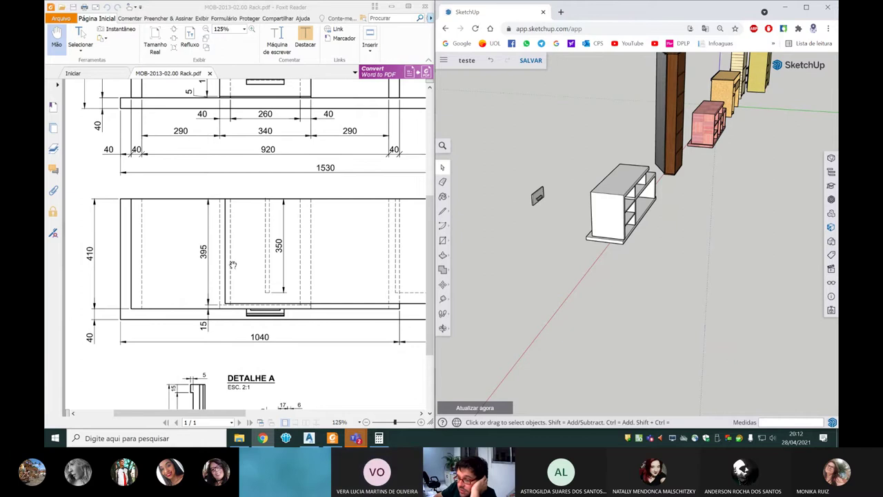
scroll(234, 265, "up", 3)
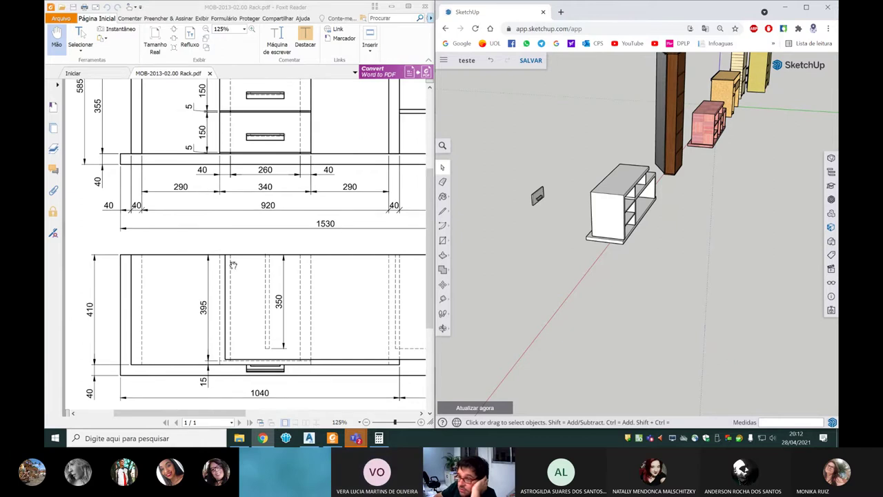
scroll(233, 265, "down", 1)
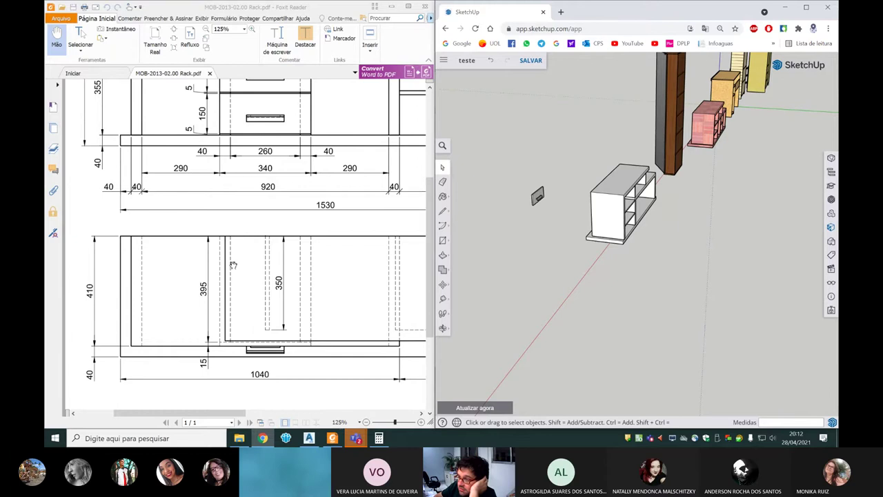
mouse_move(238, 415)
left_mouse_down()
mouse_move(358, 401)
mouse_move(239, 400)
left_mouse_up()
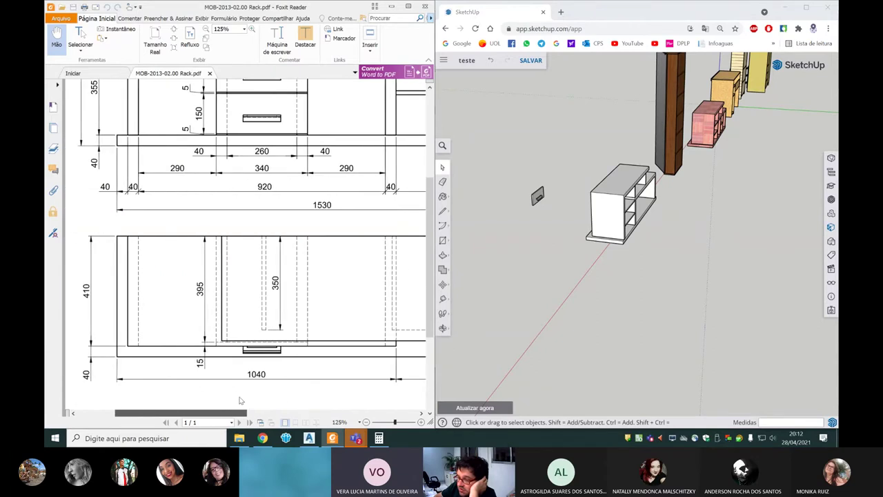
scroll(237, 252, "up", 1)
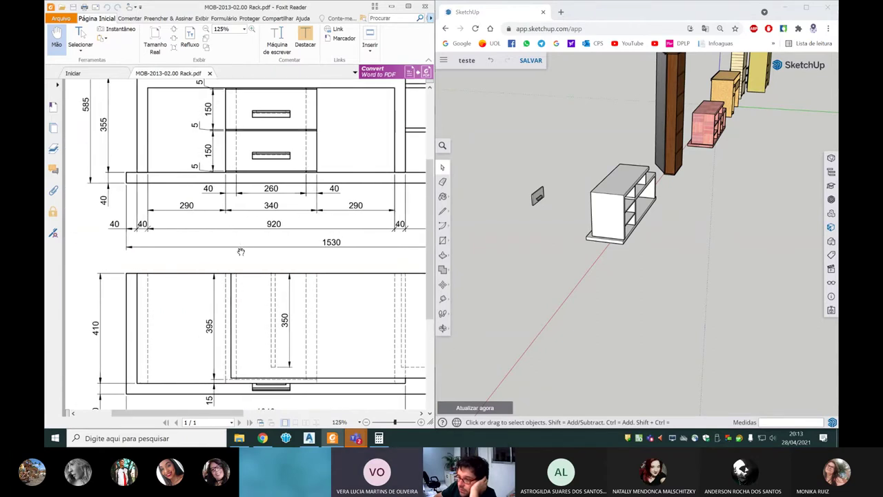
left_click_drag(238, 413, 360, 413)
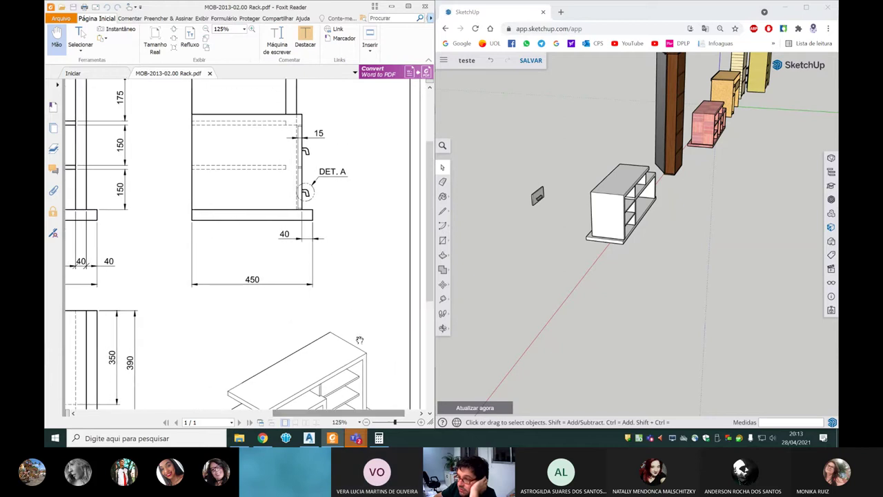
left_click_drag(335, 413, 184, 413)
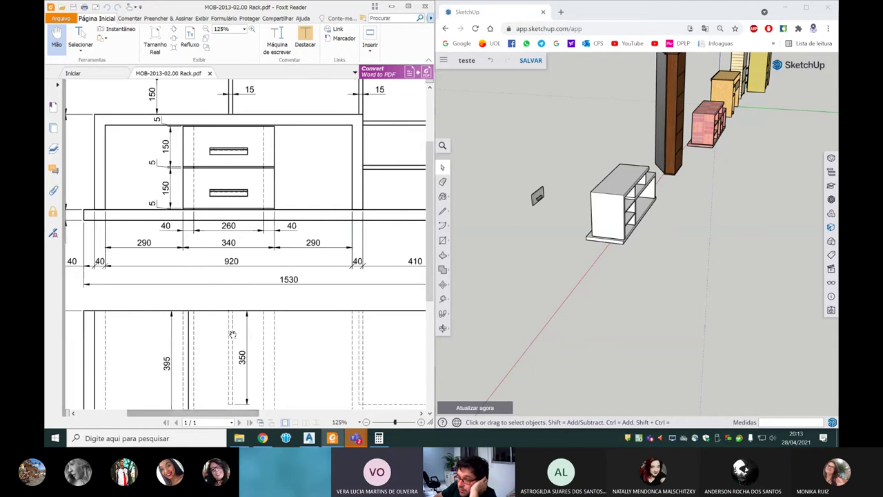
scroll(233, 334, "down", 1)
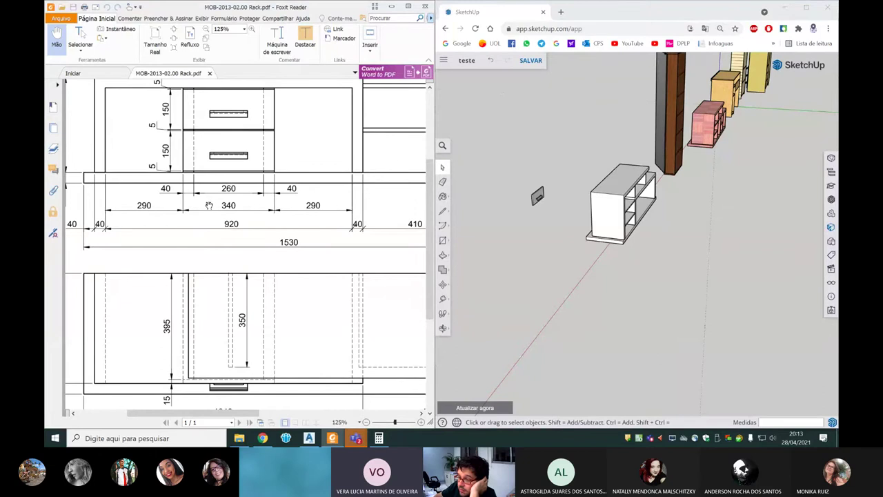
scroll(214, 227, "down", 1)
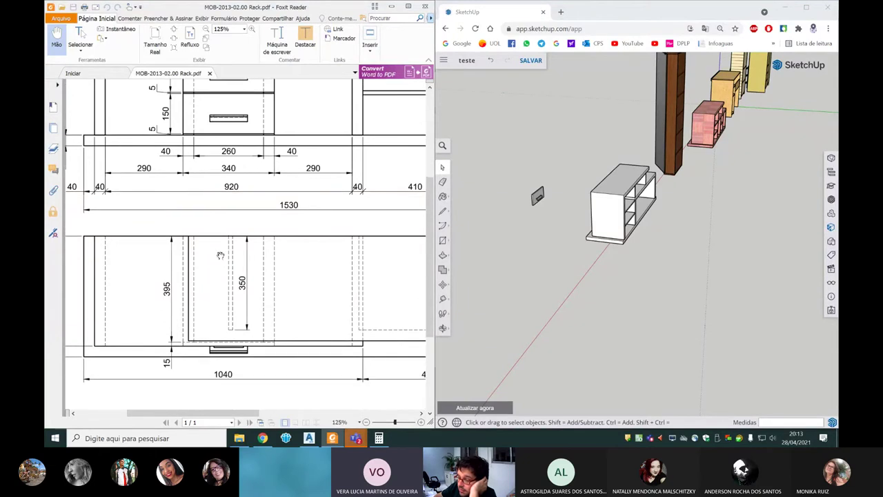
scroll(223, 198, "up", 1)
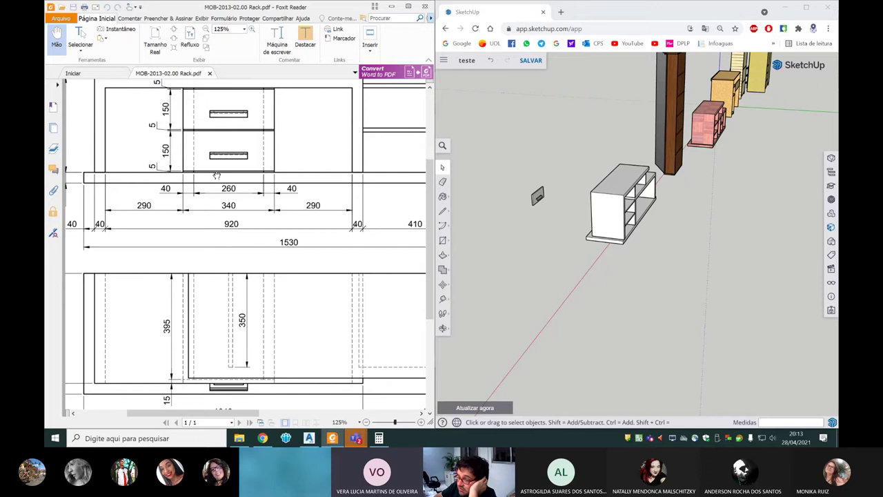
Step: Back in SketchUp, orbit so the handled drawer front faces the camera
left_click(584, 208)
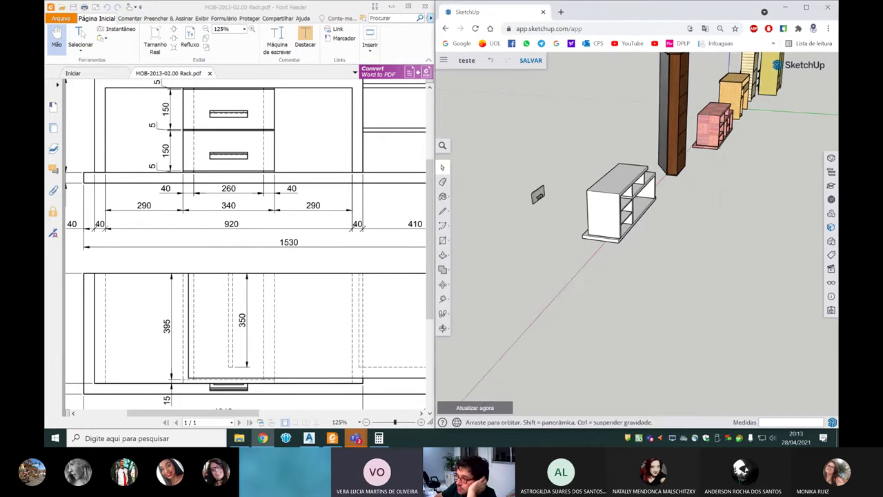
scroll(562, 192, "up", 5)
scroll(561, 192, "up", 3)
scroll(561, 192, "up", 2)
middle_click_drag(561, 191, 458, 283)
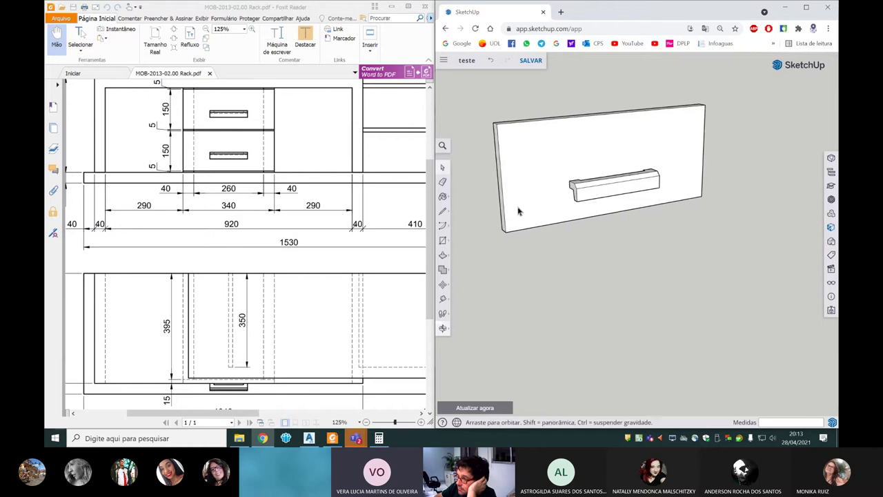
Step: Work out the (340−260)/2 = 40 mm offset and place a guide 40 mm from the left edge
left_click(443, 299)
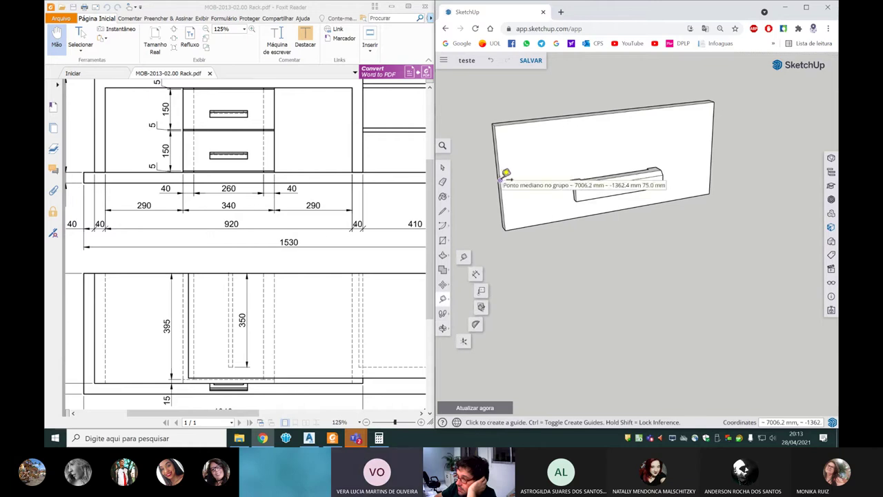
left_click(500, 180)
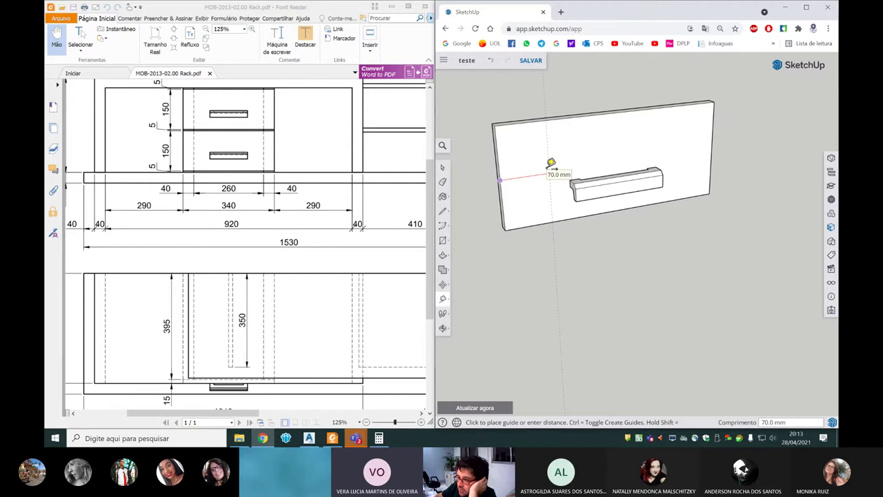
left_click(379, 438)
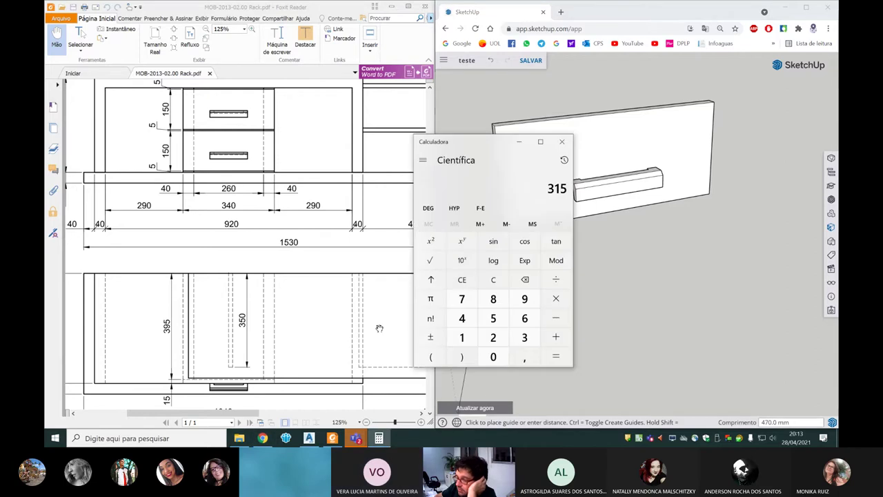
left_click(481, 284)
type("340/260")
key("Return")
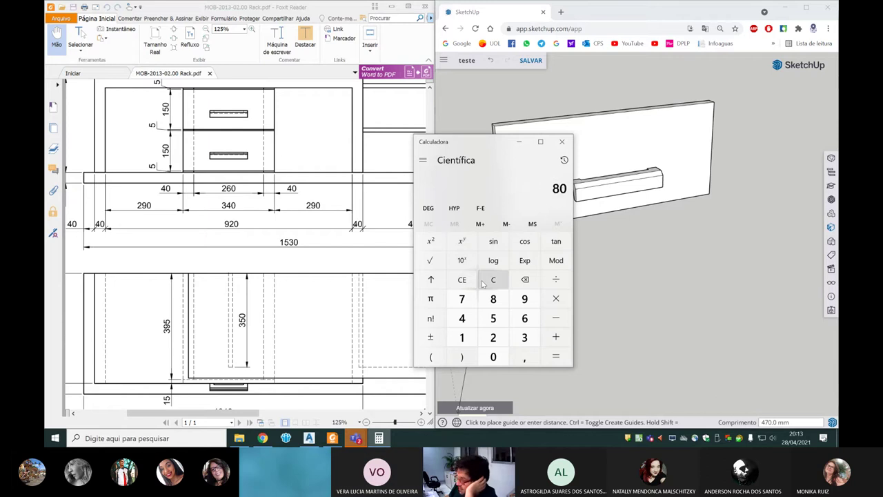
type("/2")
key("Return")
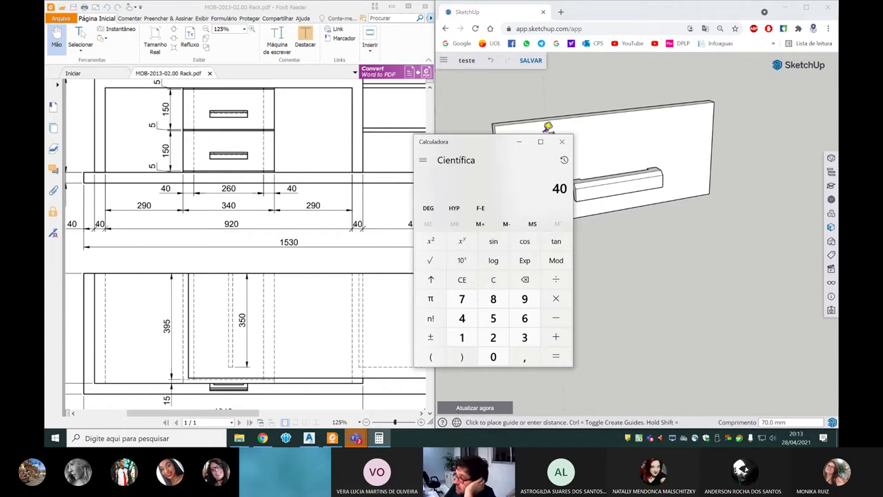
left_click(524, 142)
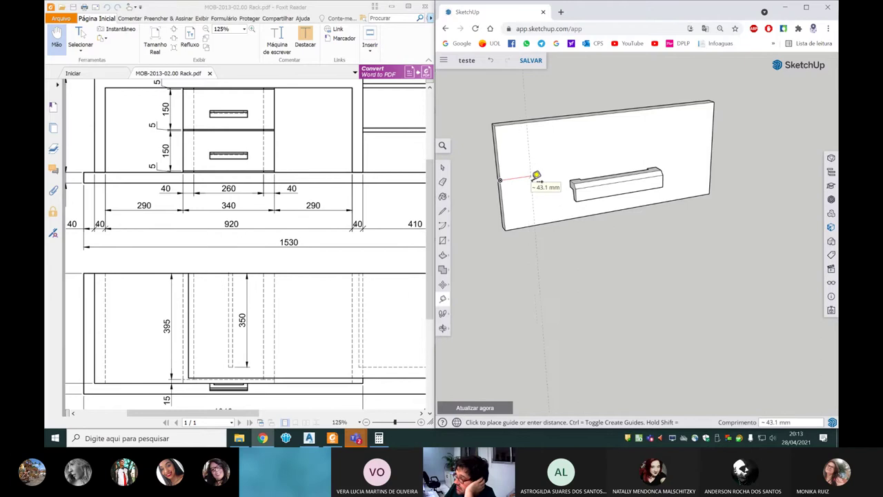
key("Return")
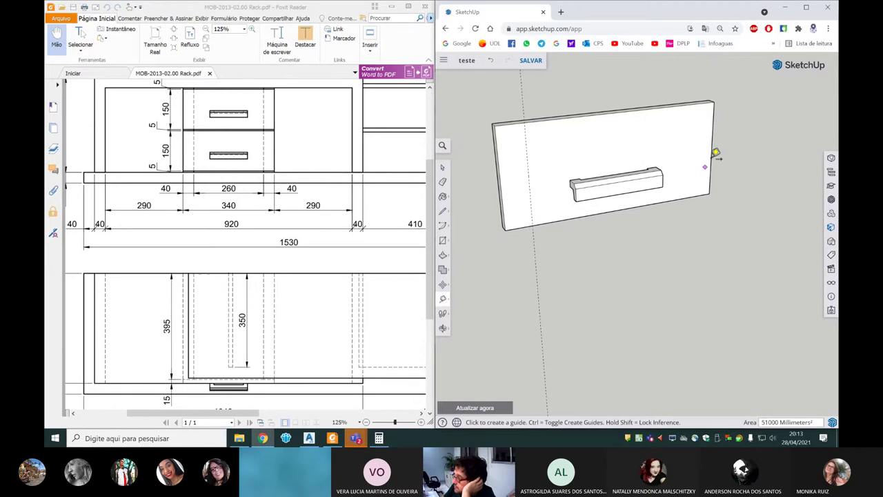
Step: Place a matching guide 40 mm in from the drawer front's right edge
left_click(711, 156)
left_click(694, 153)
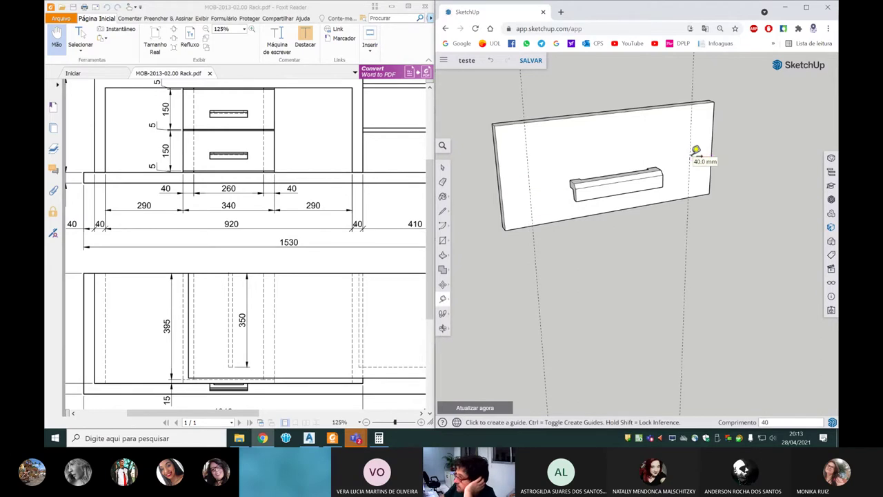
mouse_move(625, 203)
middle_mouse_down()
mouse_move(606, 214)
mouse_move(676, 228)
mouse_move(592, 237)
mouse_move(673, 219)
middle_mouse_up()
scroll(673, 219, "up", 3)
scroll(649, 180, "up", 2)
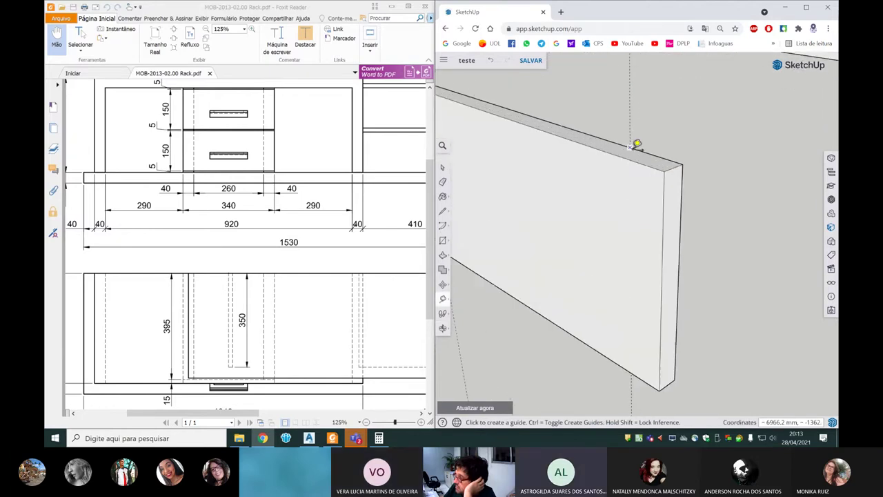
Step: Place a 50 mm guide in from the drawer front's right edge
left_click(656, 230)
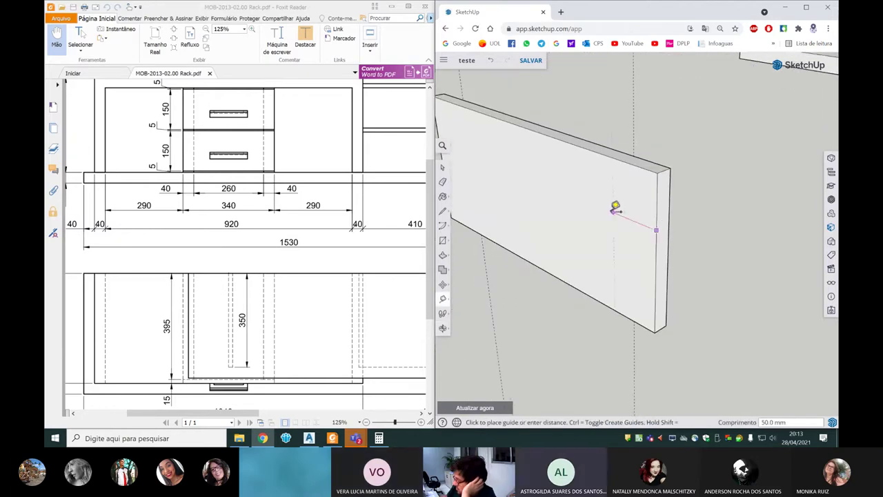
left_click(616, 208)
scroll(611, 200, "down", 3)
scroll(601, 197, "up", 2)
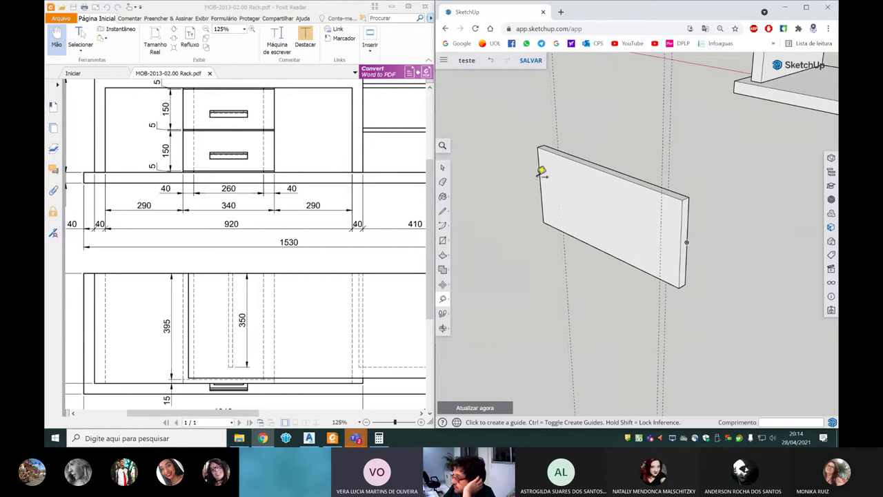
Step: Add a guide 40 mm from the left edge, then orbit to check the guides
left_click(543, 175)
type("40")
key("Return")
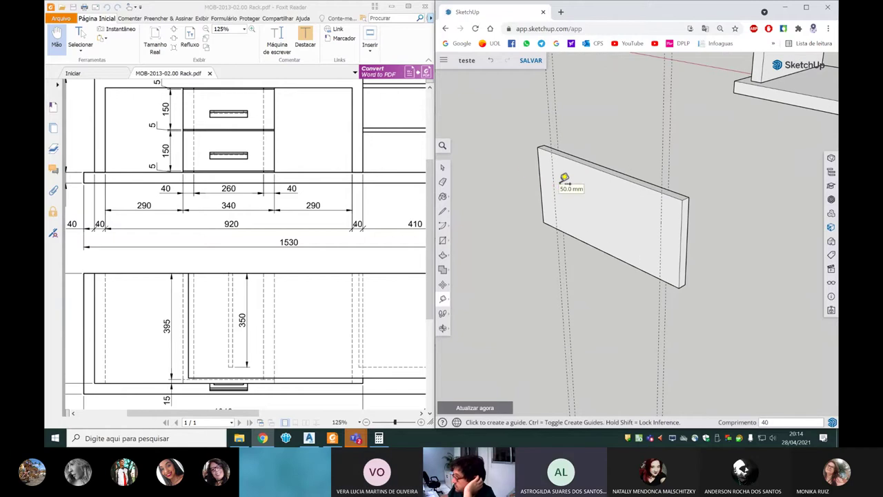
middle_click_drag(627, 192, 532, 209)
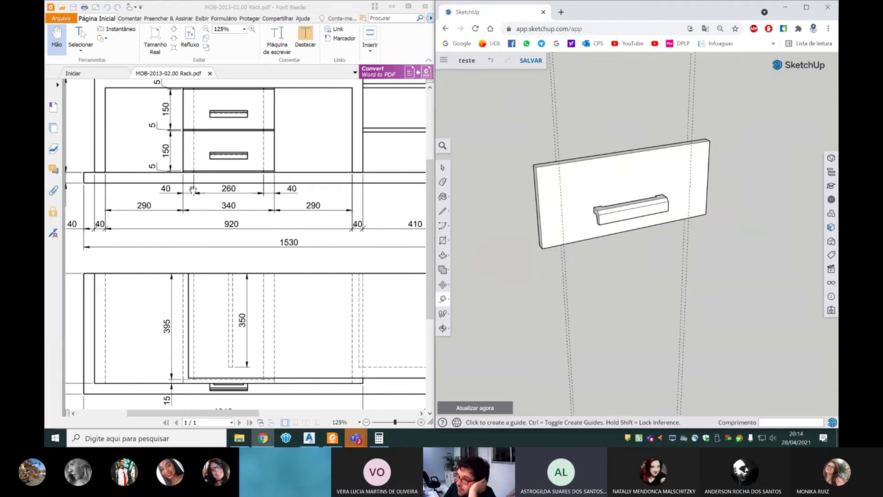
middle_click_drag(627, 192, 509, 142)
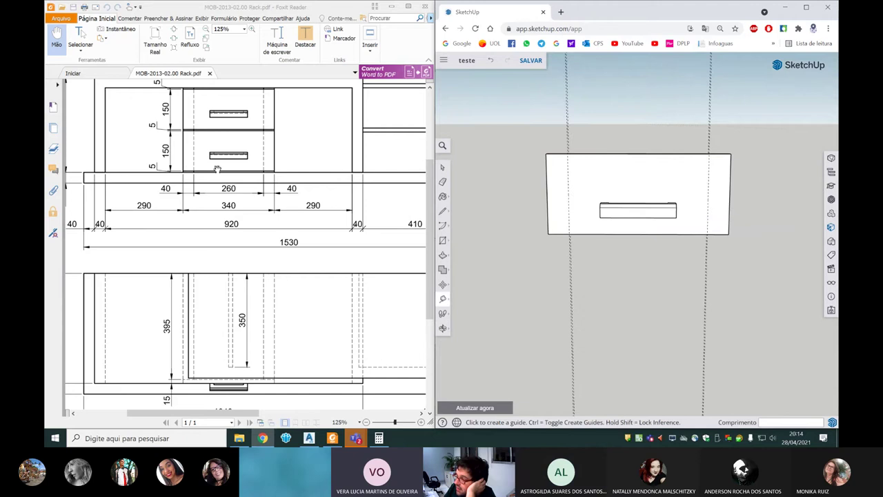
mouse_move(470, 171)
middle_mouse_down()
mouse_move(486, 270)
mouse_move(615, 251)
mouse_move(573, 177)
mouse_move(589, 138)
mouse_move(578, 227)
mouse_move(695, 233)
mouse_move(645, 249)
mouse_move(617, 282)
mouse_move(533, 256)
mouse_move(629, 250)
mouse_move(572, 239)
mouse_move(611, 227)
middle_mouse_up()
Step: Zoom in and out to look the drawer front over beside the rack
scroll(612, 227, "down", 2)
scroll(603, 234, "down", 2)
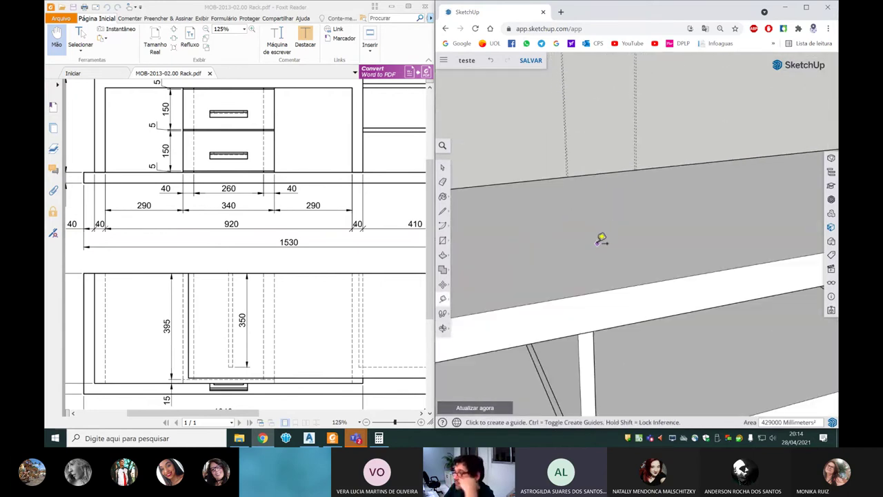
scroll(602, 239, "down", 3)
scroll(602, 235, "down", 3)
scroll(641, 233, "down", 3)
scroll(621, 241, "up", 4)
scroll(616, 243, "up", 3)
scroll(616, 243, "down", 2)
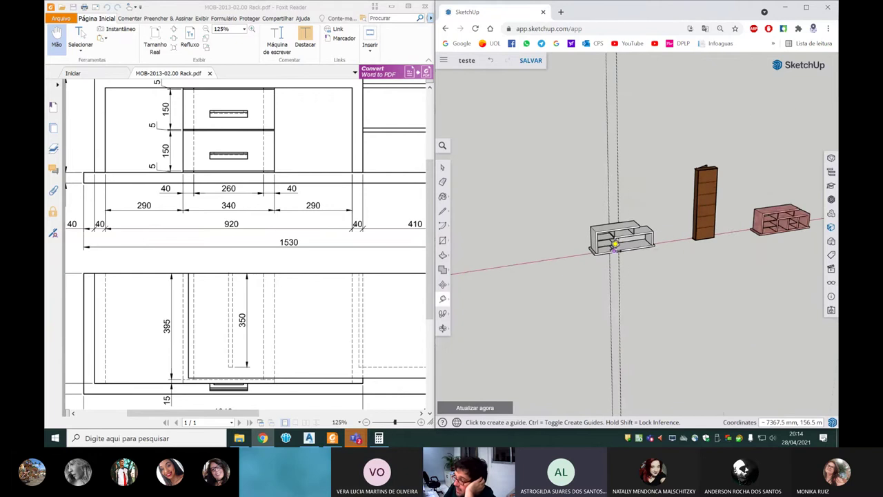
scroll(616, 243, "up", 1)
scroll(618, 241, "up", 1)
scroll(621, 234, "up", 4)
scroll(625, 229, "up", 2)
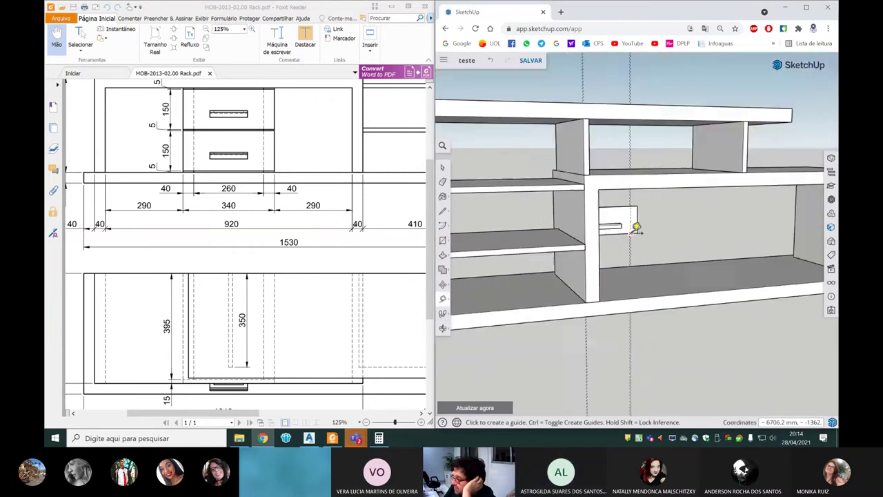
scroll(632, 228, "down", 4)
Step: Orbit above the rack, then scroll the PDF to the DET. A side section
mouse_move(611, 292)
middle_mouse_down()
mouse_move(635, 212)
mouse_move(593, 161)
mouse_move(696, 158)
mouse_move(637, 181)
mouse_move(775, 198)
mouse_move(730, 183)
mouse_move(686, 223)
mouse_move(607, 232)
middle_mouse_up()
scroll(593, 161, "up", 4)
scroll(637, 182, "up", 3)
scroll(644, 238, "down", 2)
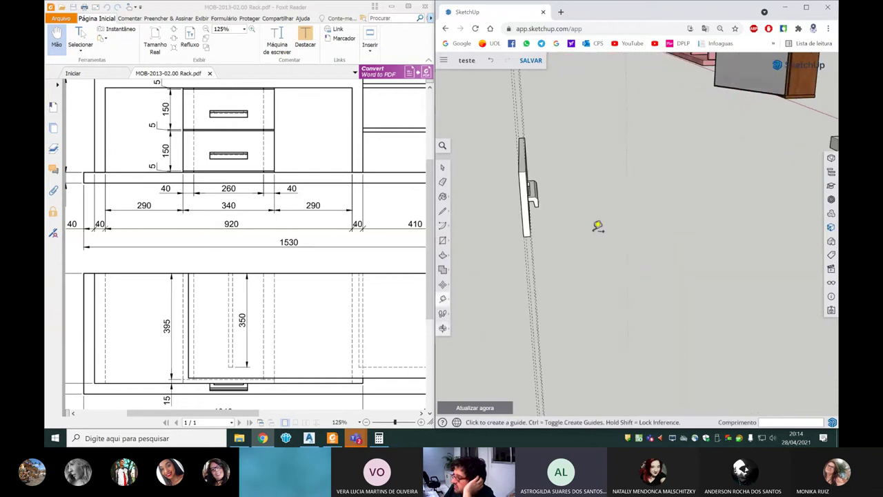
mouse_move(248, 412)
left_mouse_down()
mouse_move(380, 398)
mouse_move(351, 394)
left_mouse_up()
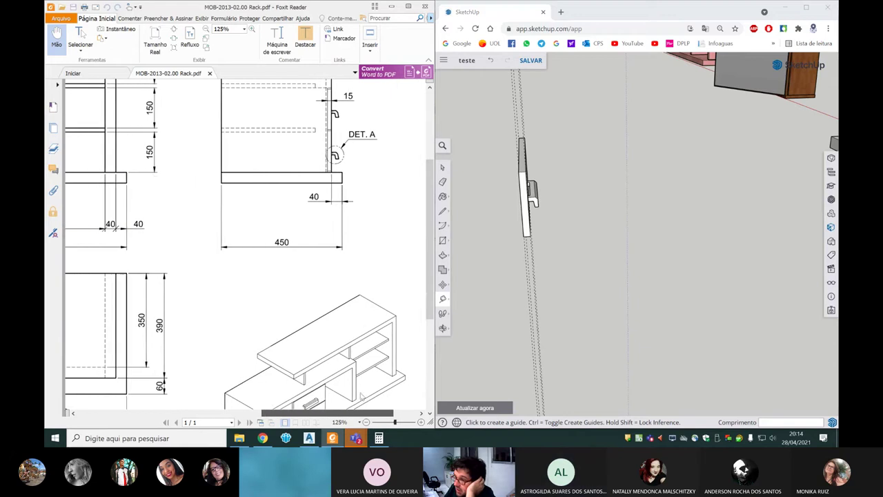
scroll(352, 392, "up", 2)
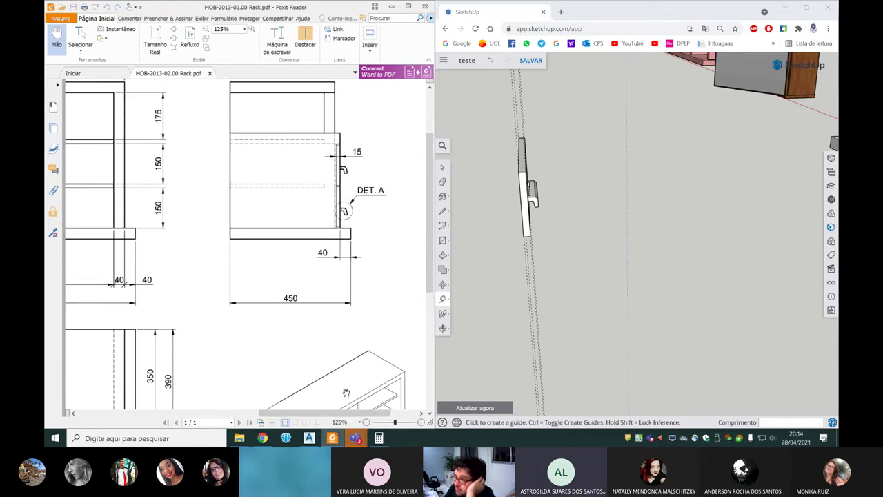
left_click_drag(334, 414, 313, 417)
left_click_drag(595, 266, 621, 252)
key("t")
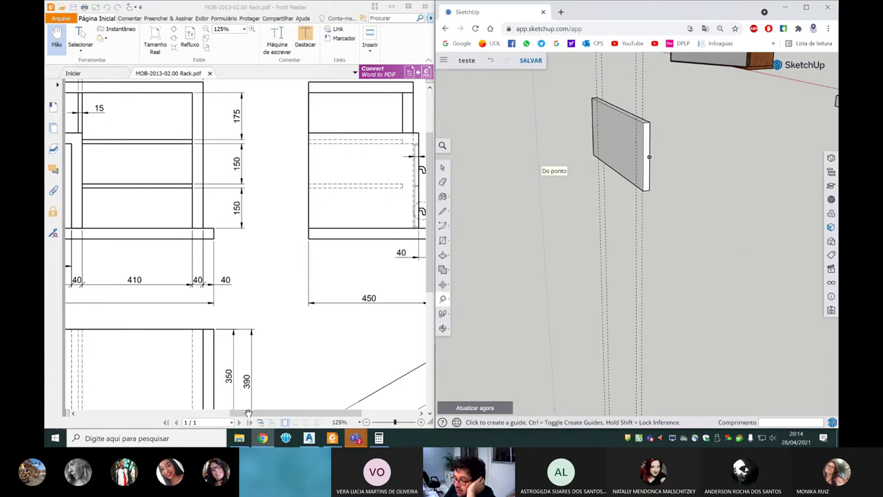
left_click_drag(248, 413, 204, 413)
scroll(163, 375, "down", 1)
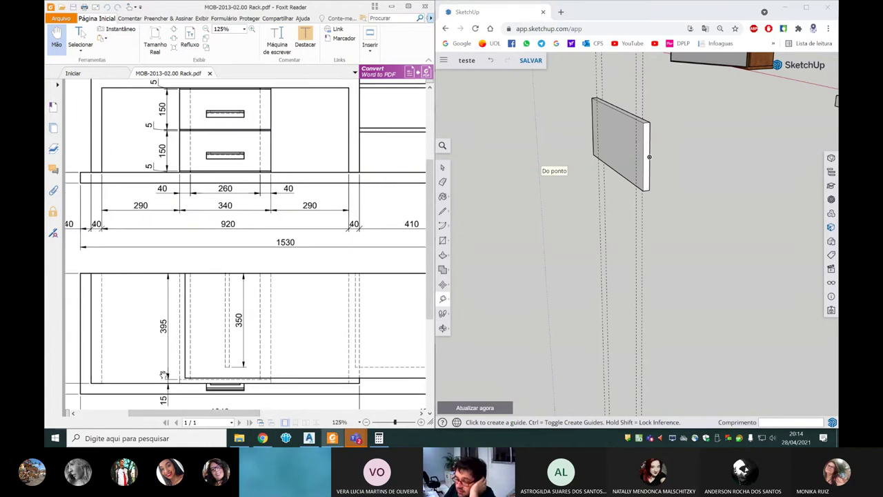
scroll(185, 349, "up", 3)
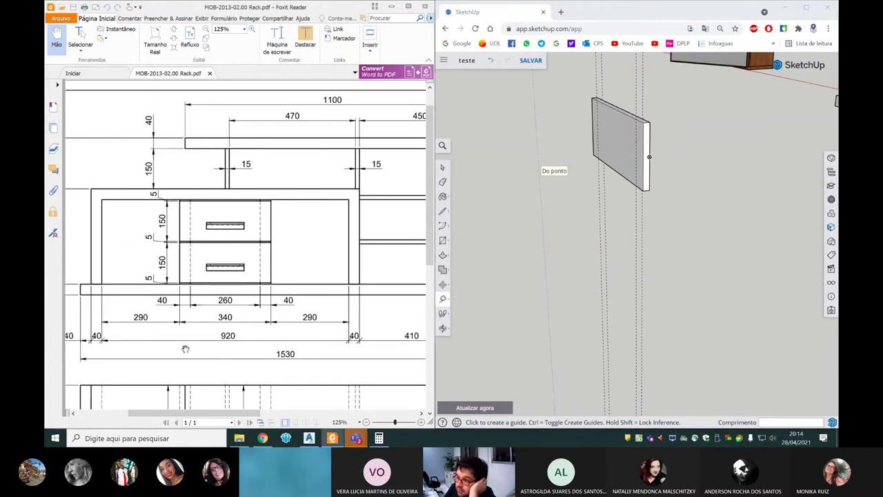
scroll(243, 278, "down", 4)
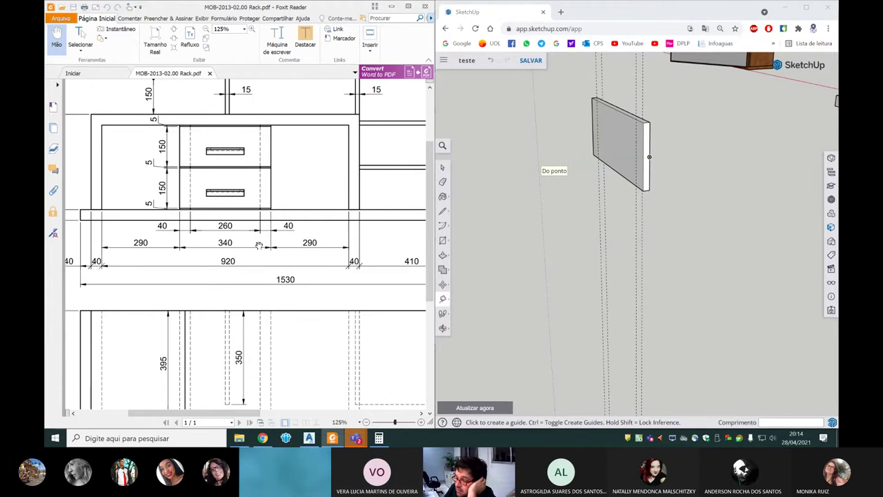
scroll(259, 246, "down", 2)
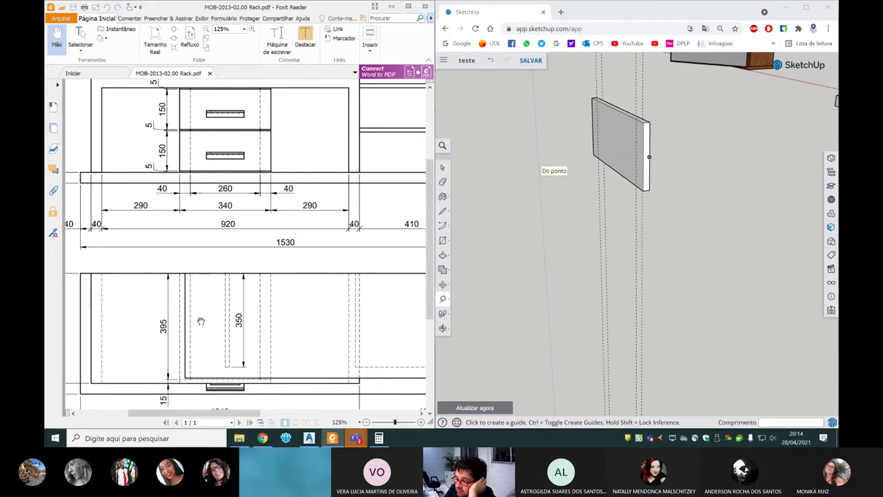
mouse_move(615, 166)
middle_mouse_down()
mouse_move(615, 205)
mouse_move(625, 207)
mouse_move(655, 167)
mouse_move(572, 233)
mouse_move(584, 233)
mouse_move(552, 244)
mouse_move(560, 209)
middle_mouse_up()
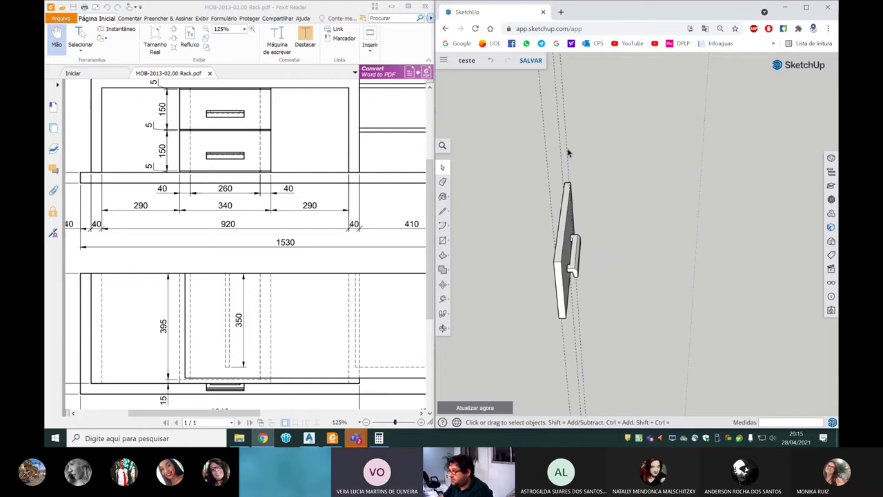
middle_click_drag(569, 155, 622, 217)
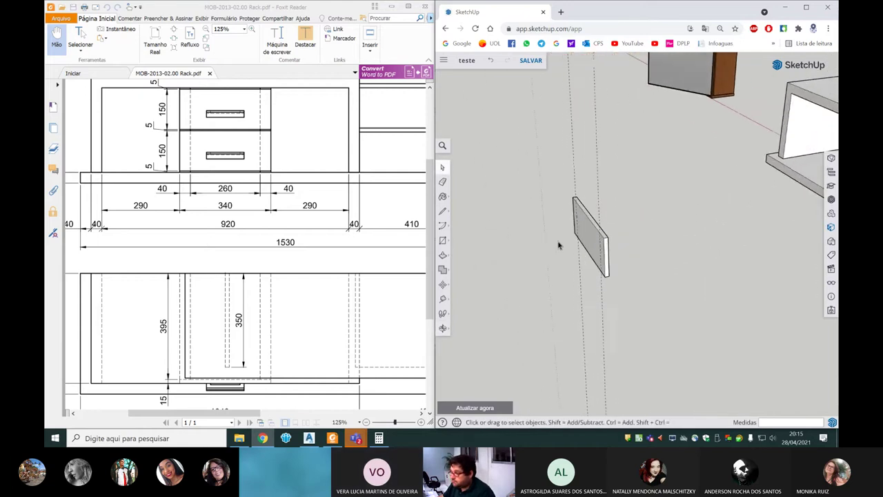
middle_click_drag(622, 217, 560, 244)
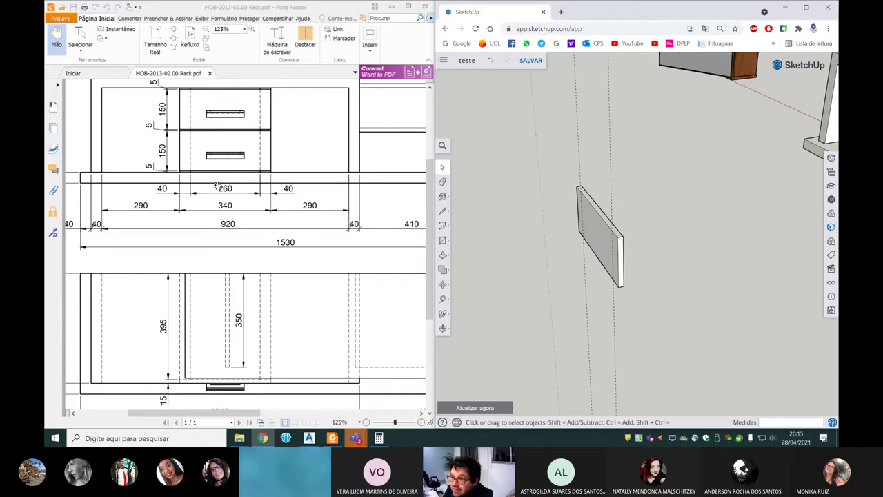
scroll(217, 187, "up", 1)
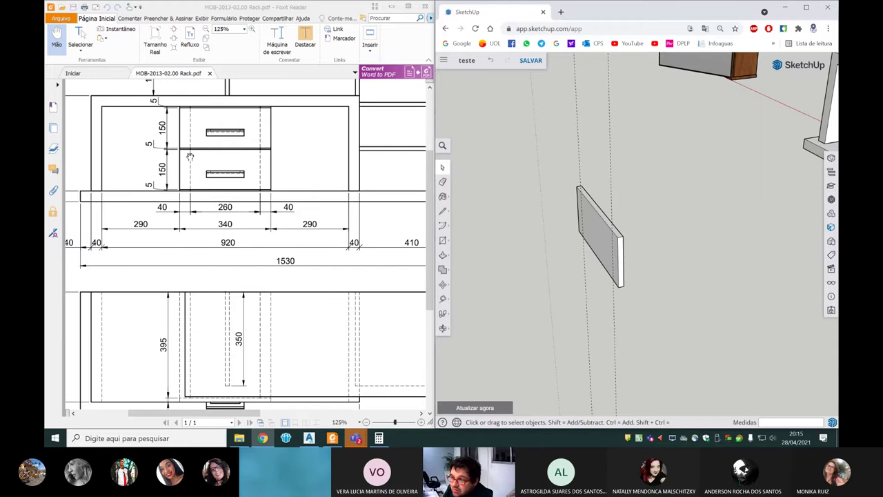
middle_click_drag(575, 261, 630, 230)
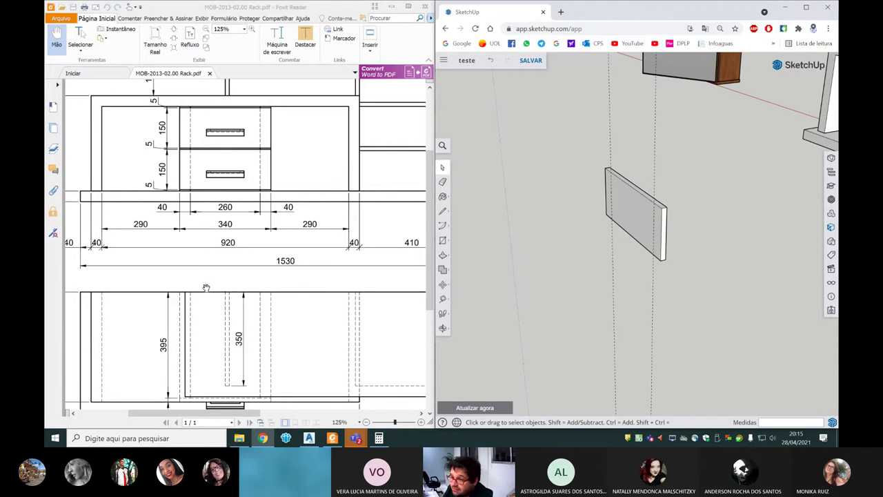
scroll(207, 320, "down", 1)
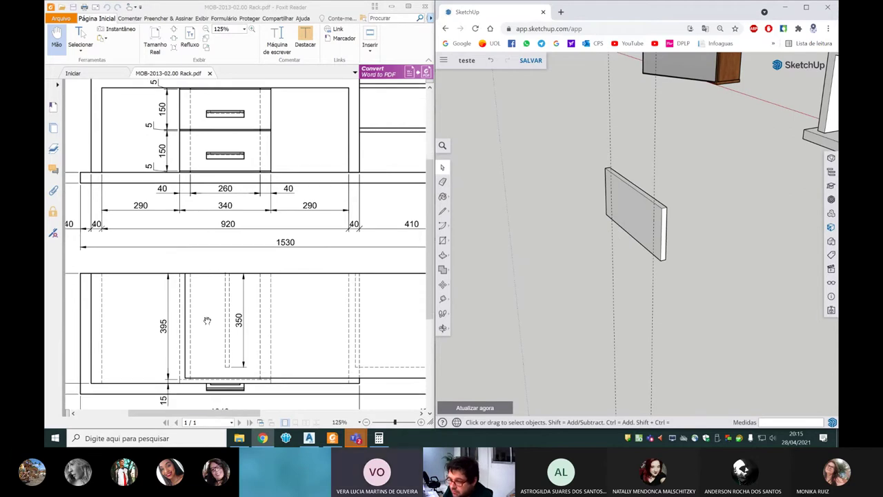
scroll(207, 320, "down", 1)
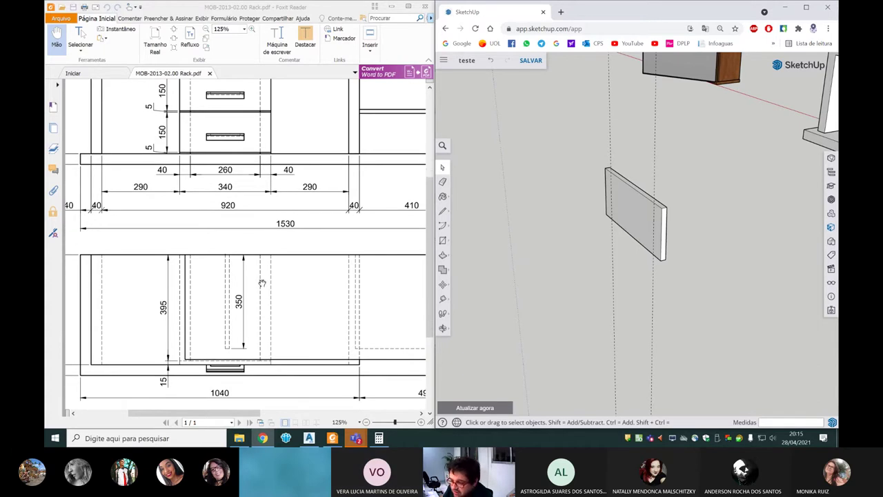
scroll(255, 296, "down", 1)
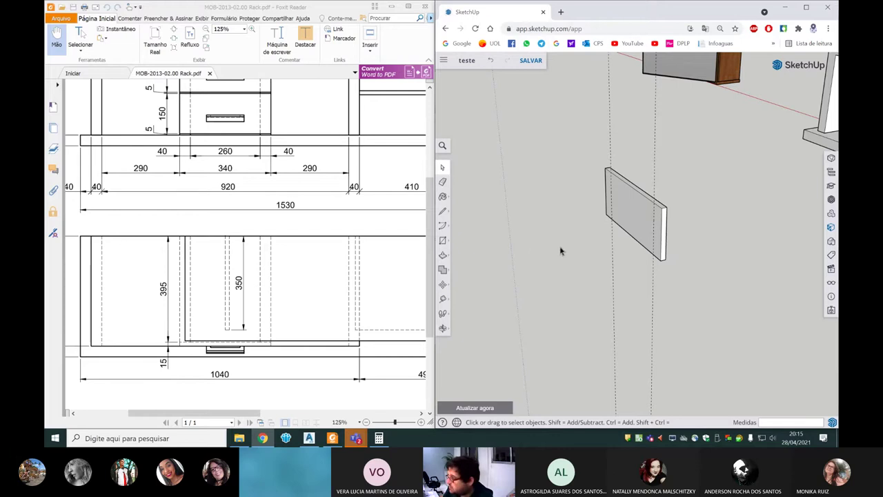
middle_click_drag(560, 252, 538, 254)
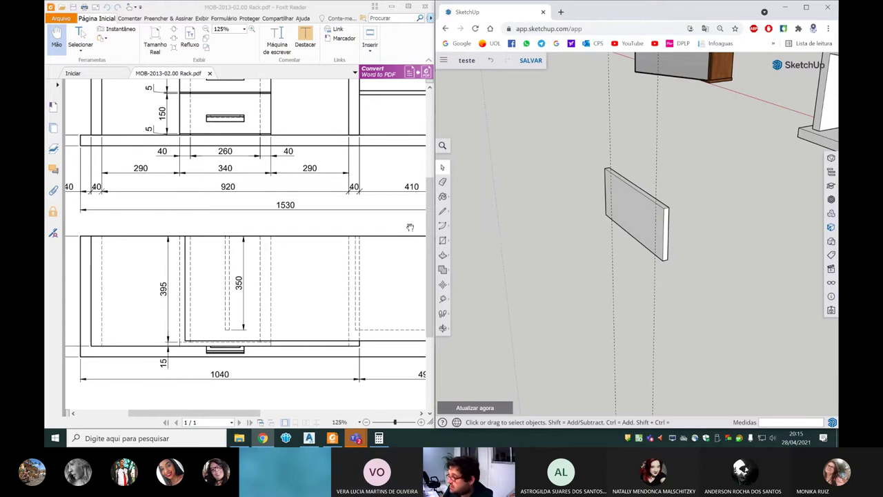
left_click(443, 211)
Step: Draw the first 395 mm edge back from the drawer front's bottom corner
scroll(621, 228, "up", 2)
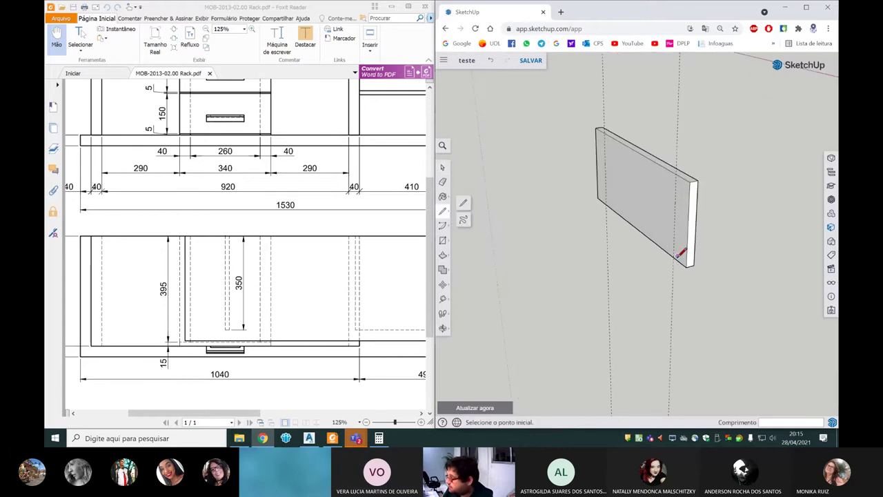
left_click(675, 258)
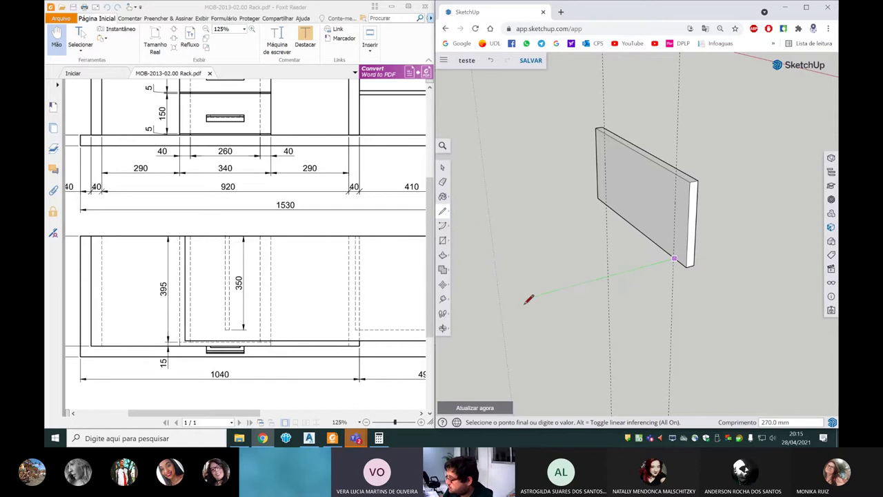
type("95")
key("Return")
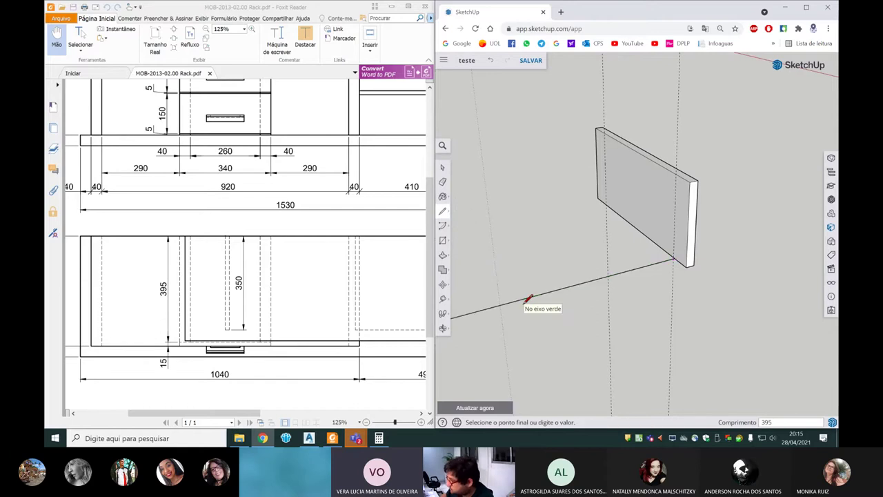
scroll(579, 291, "down", 2)
scroll(583, 289, "down", 1)
scroll(590, 285, "down", 2)
scroll(595, 282, "down", 1)
scroll(595, 282, "up", 2)
Step: Add the 260 mm edge and close the outline into the bottom face
type("260")
key("Return")
left_click(669, 236)
left_click(710, 265)
mouse_move(711, 265)
middle_mouse_down()
mouse_move(637, 276)
mouse_move(641, 216)
middle_mouse_up()
key("space")
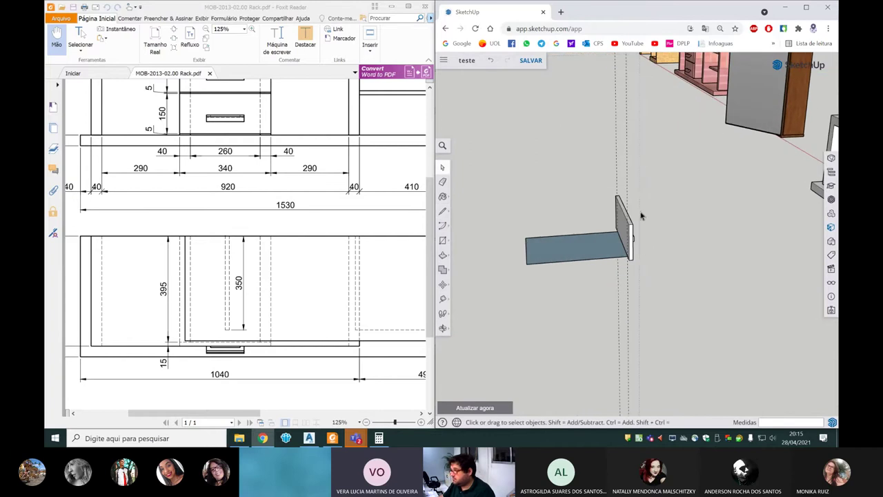
middle_click_drag(562, 206, 614, 272)
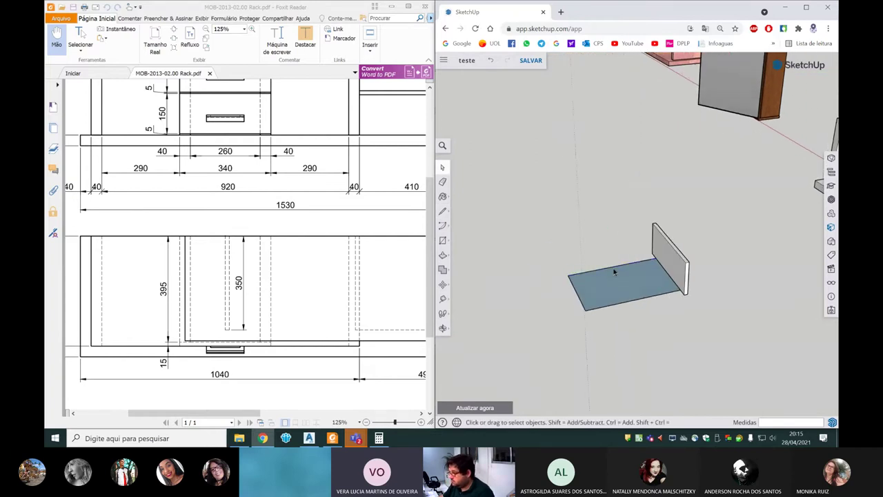
right_click(614, 272)
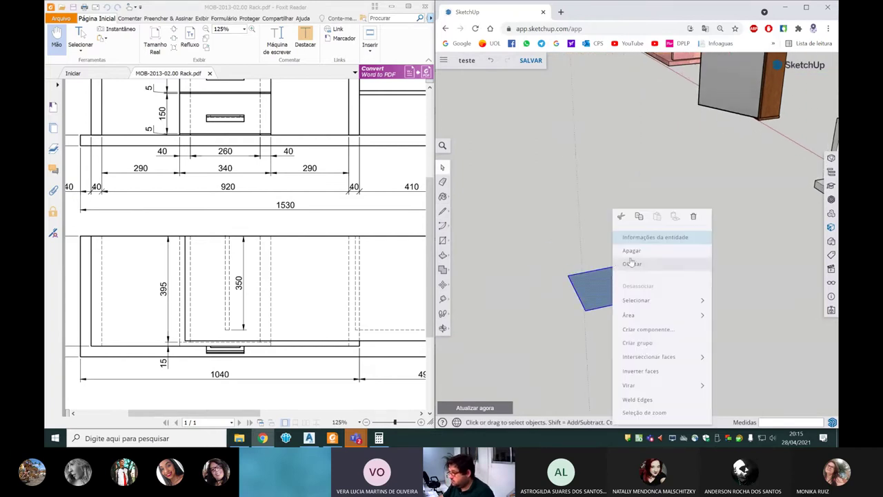
Step: Group the bottom face with Criar grupo, then window-select the blue bottom panel
left_click(630, 349)
mouse_move(630, 349)
middle_mouse_down()
mouse_move(628, 318)
mouse_move(598, 292)
mouse_move(621, 292)
mouse_move(467, 292)
mouse_move(449, 260)
mouse_move(519, 286)
mouse_move(531, 276)
mouse_move(542, 293)
mouse_move(531, 286)
middle_mouse_up()
scroll(531, 276, "down", 5)
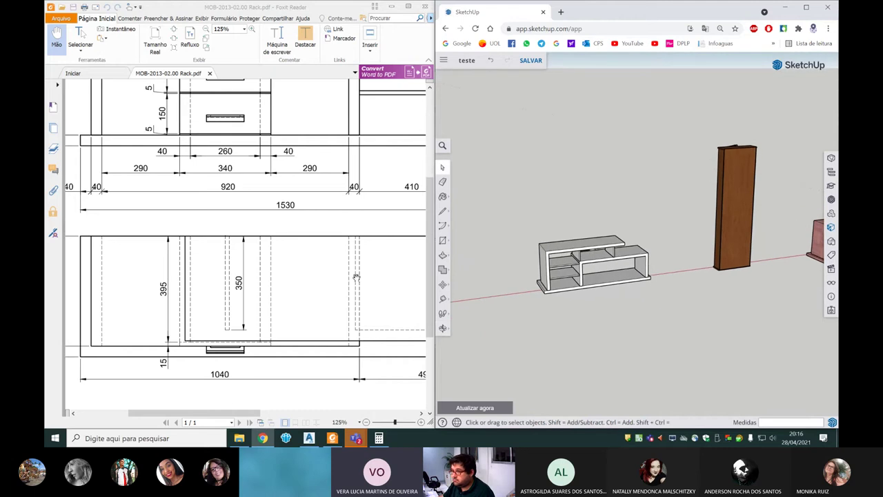
scroll(356, 277, "up", 3)
mouse_move(676, 307)
middle_mouse_down()
mouse_move(706, 316)
mouse_move(681, 296)
mouse_move(684, 277)
mouse_move(748, 276)
mouse_move(630, 296)
mouse_move(467, 306)
mouse_move(454, 324)
middle_mouse_up()
scroll(730, 276, "up", 2)
scroll(766, 279, "up", 2)
scroll(538, 281, "up", 2)
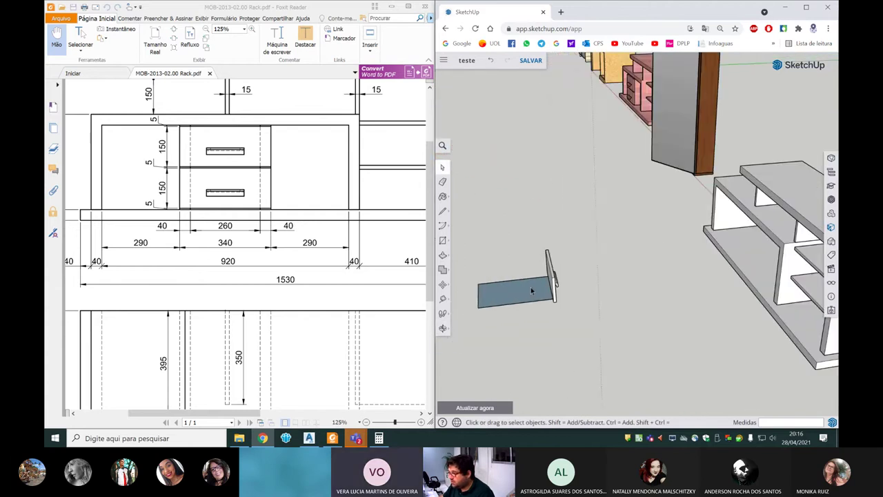
scroll(531, 245, "down", 1)
left_click_drag(477, 221, 589, 333)
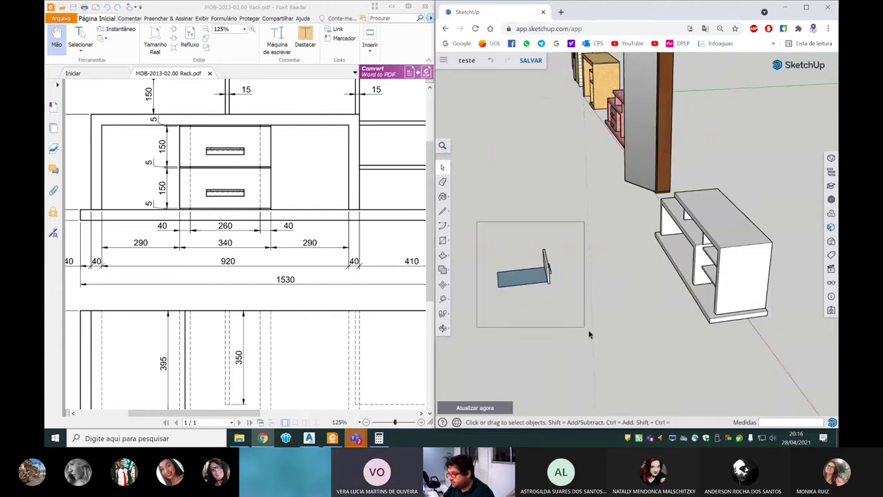
Step: Start the Rotate tool and lock it to the blue vertical axis
left_click(471, 286)
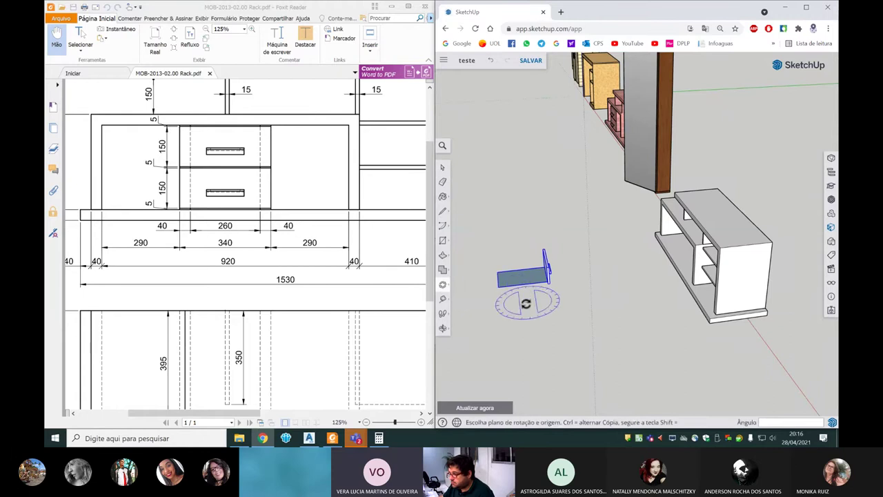
left_click(613, 287)
left_click(606, 291)
left_click(511, 314)
left_click(585, 310)
key("Escape")
Step: Rotate the drawer bottom 180° about its edge so it extends the other way
left_click(498, 286)
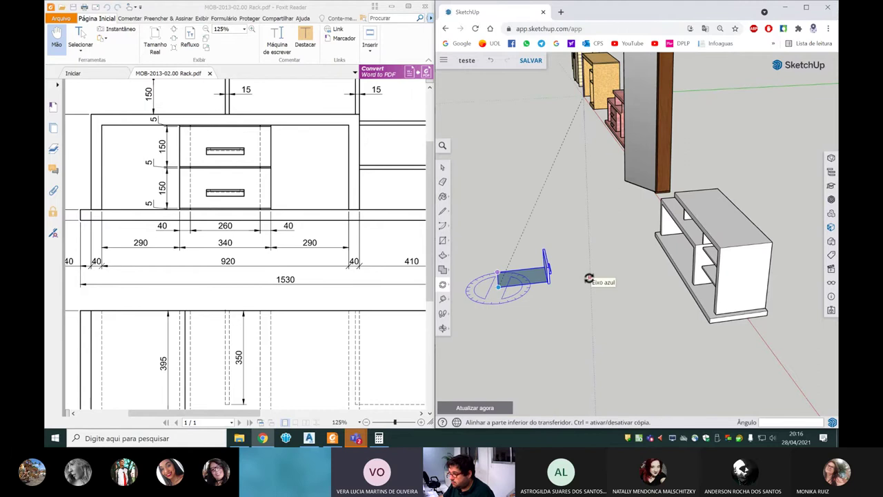
left_click(560, 283)
middle_click_drag(628, 292, 497, 330)
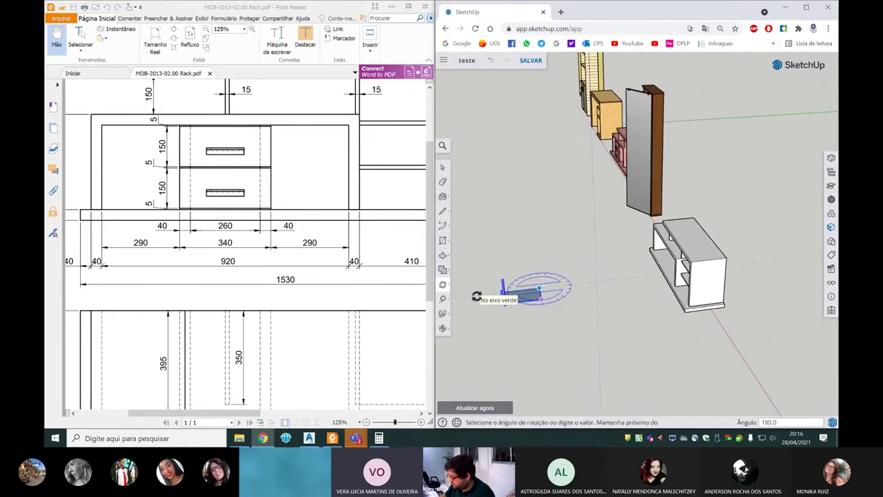
type("18")
key("Return")
middle_click_drag(479, 300, 531, 346)
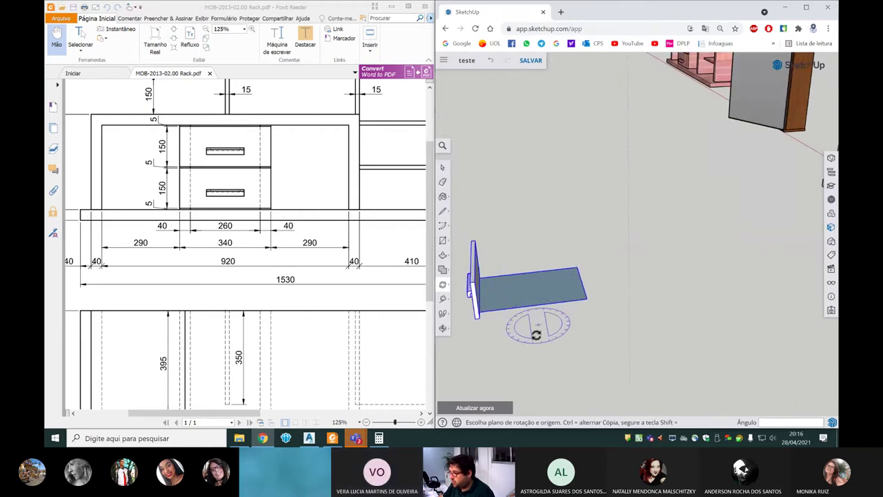
key("space")
left_click(534, 357)
Step: Orbit around the drawer parts to bring the bottom and cabinet into view
scroll(228, 343, "down", 2)
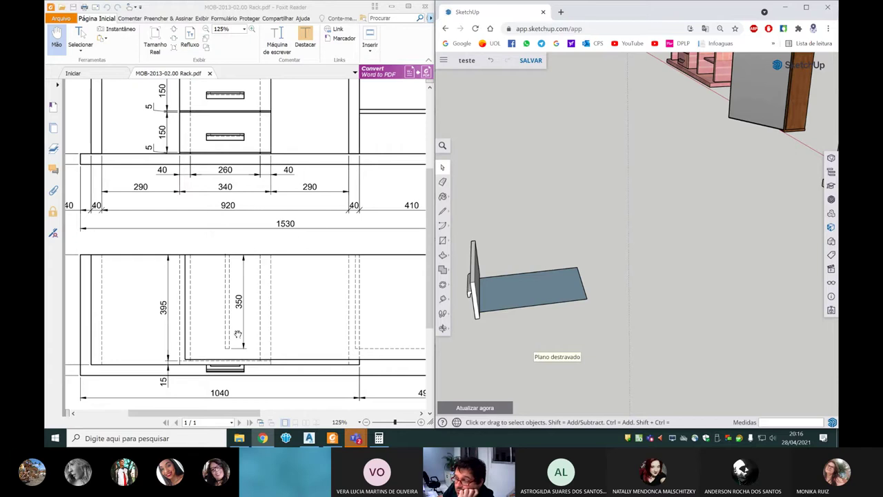
middle_click_drag(473, 350, 513, 332)
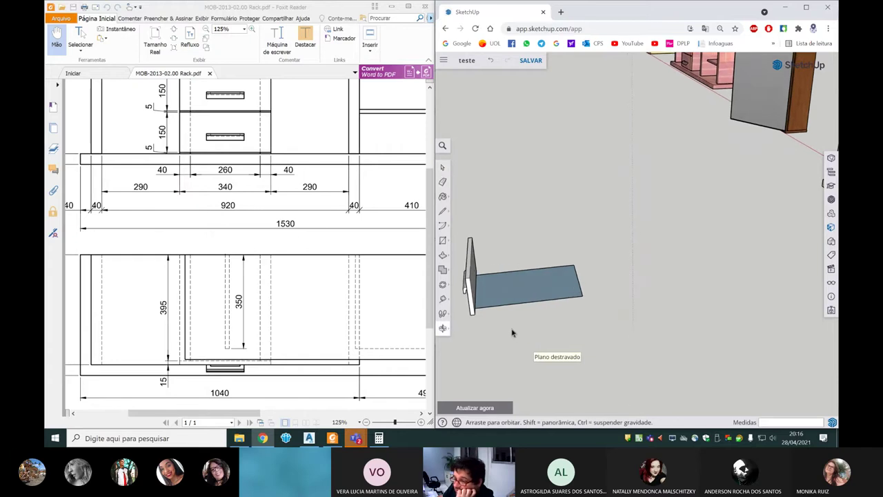
left_click_drag(220, 414, 225, 414)
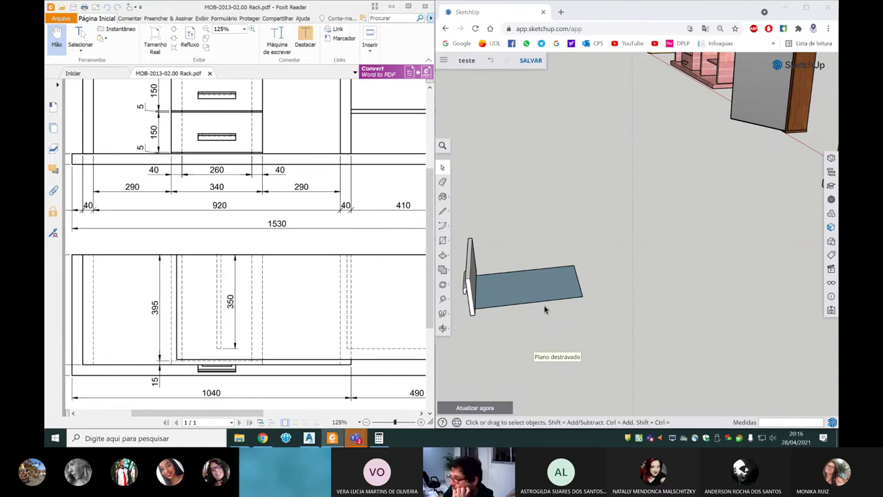
middle_click_drag(544, 311, 583, 297)
mouse_move(531, 320)
middle_mouse_down()
mouse_move(513, 316)
mouse_move(485, 280)
mouse_move(515, 294)
mouse_move(525, 283)
mouse_move(510, 298)
mouse_move(477, 258)
middle_mouse_up()
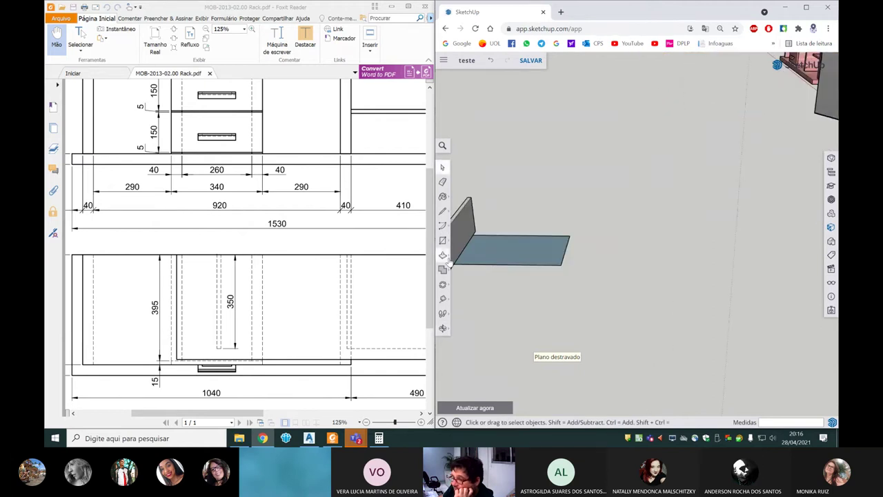
middle_click_drag(546, 259, 552, 237)
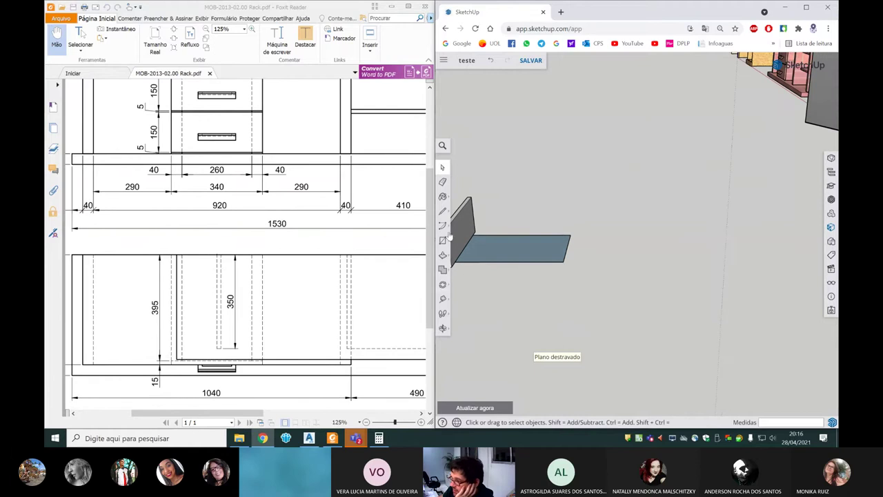
Step: Push/pull the drawer bottom group 5 mm into a thin solid slab
left_click(442, 254)
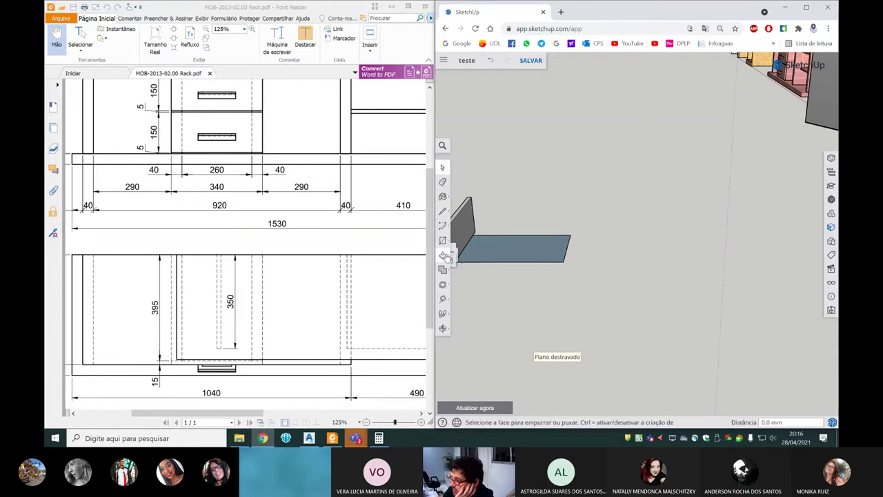
key("space")
left_click(509, 253)
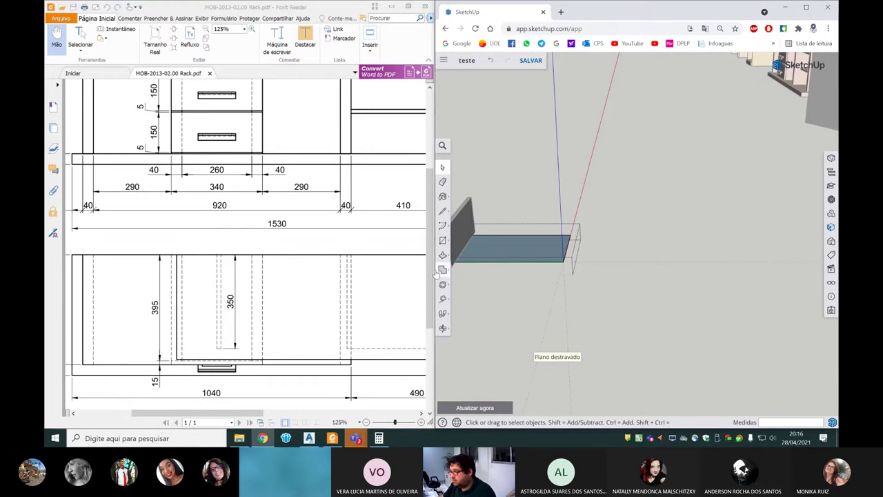
left_click(443, 255)
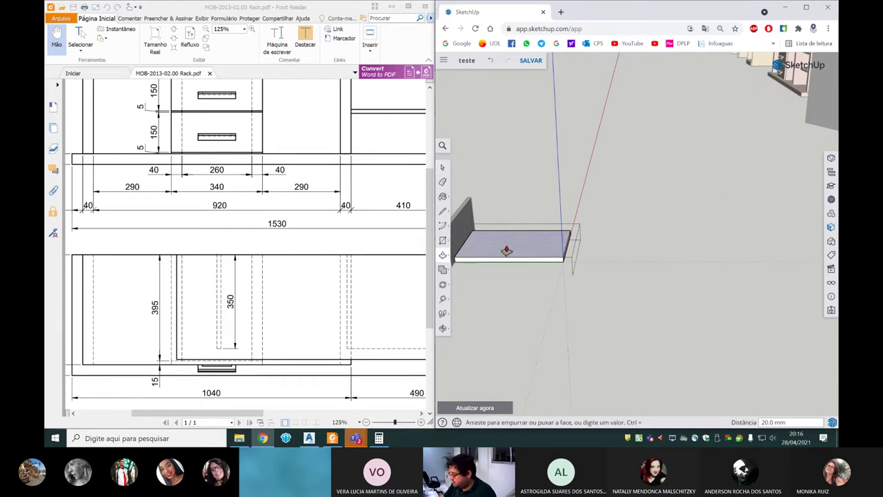
type("5")
key("Return")
mouse_move(506, 250)
middle_mouse_down()
mouse_move(583, 196)
mouse_move(513, 248)
mouse_move(517, 296)
middle_mouse_up()
scroll(519, 300, "down", 1)
scroll(566, 281, "down", 2)
mouse_move(566, 282)
middle_mouse_down()
mouse_move(477, 237)
mouse_move(609, 249)
mouse_move(494, 268)
middle_mouse_up()
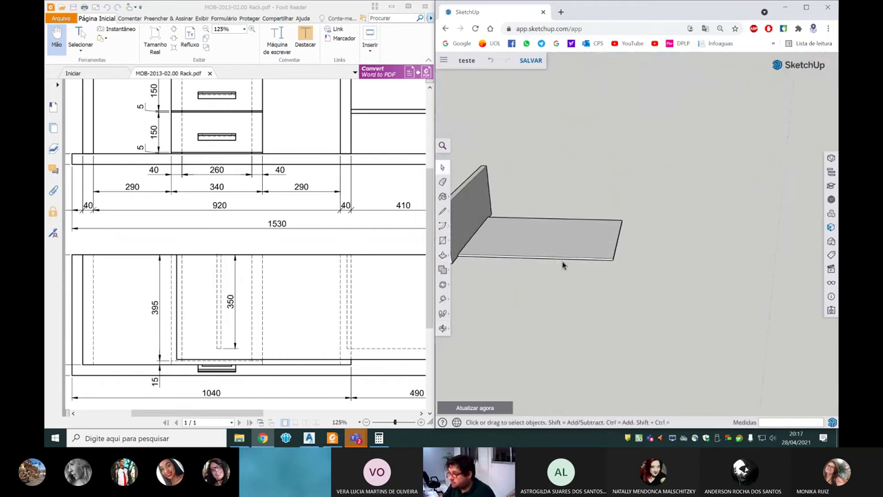
Step: Tilt the view and briefly select the slab's top face
left_click(442, 210)
scroll(537, 262, "up", 1)
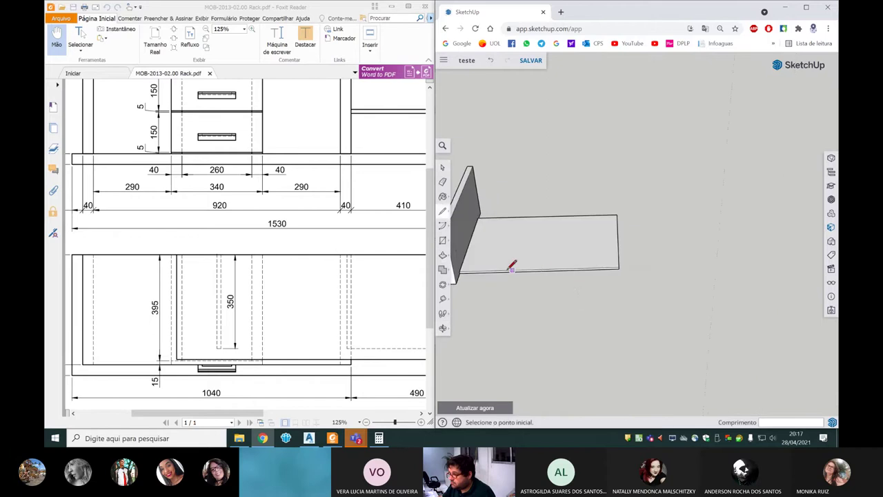
scroll(508, 271, "up", 1)
middle_click_drag(527, 268, 453, 277)
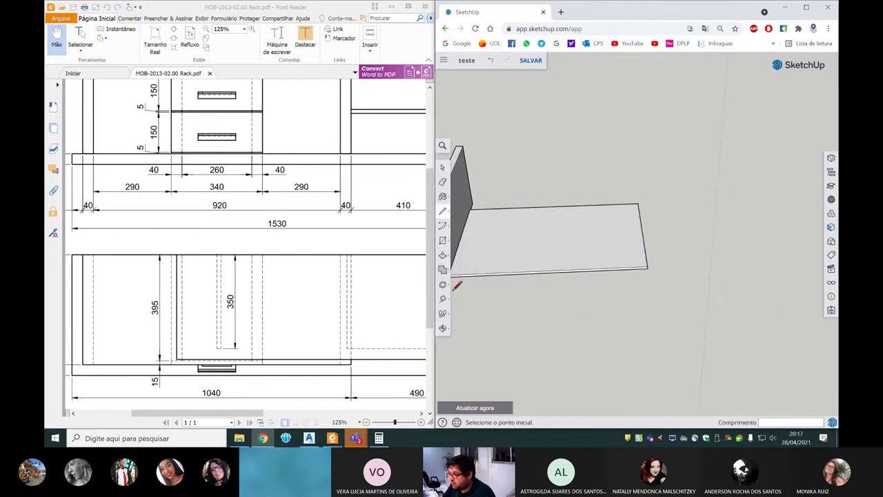
key("space")
left_click(501, 260)
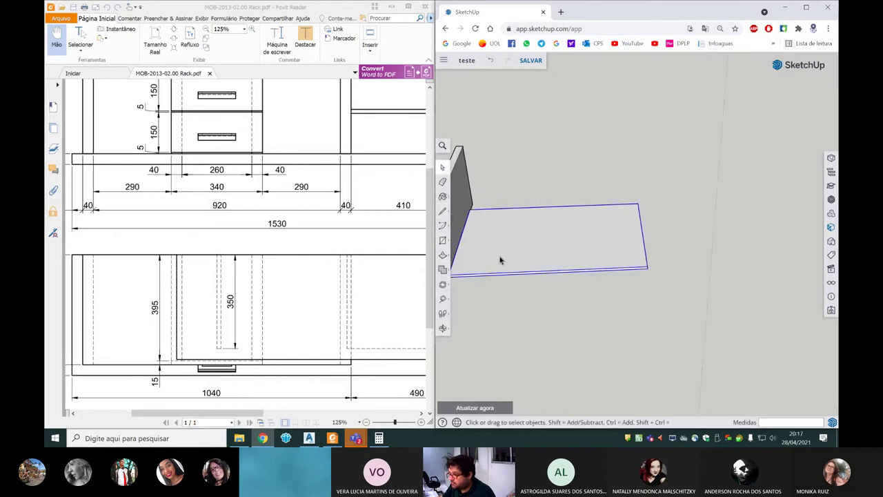
left_click(470, 295)
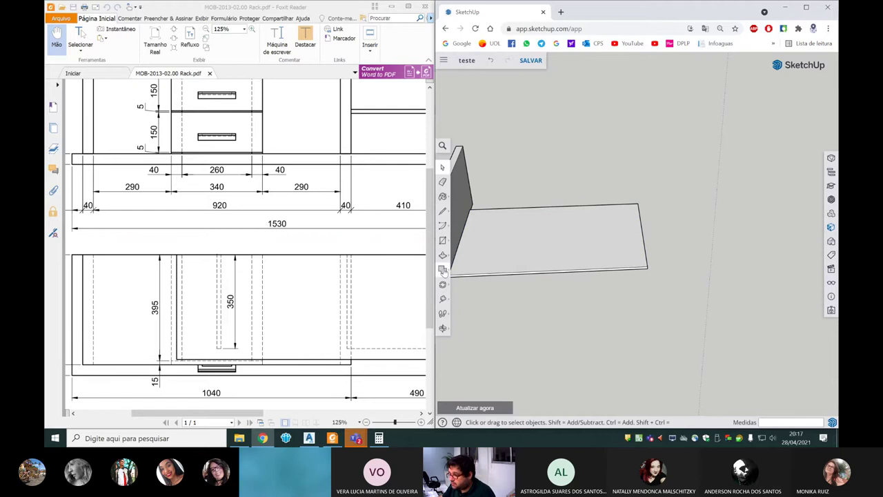
Step: Place a 50 mm guide in from the slab's edge
left_click(443, 298)
scroll(509, 269, "up", 3)
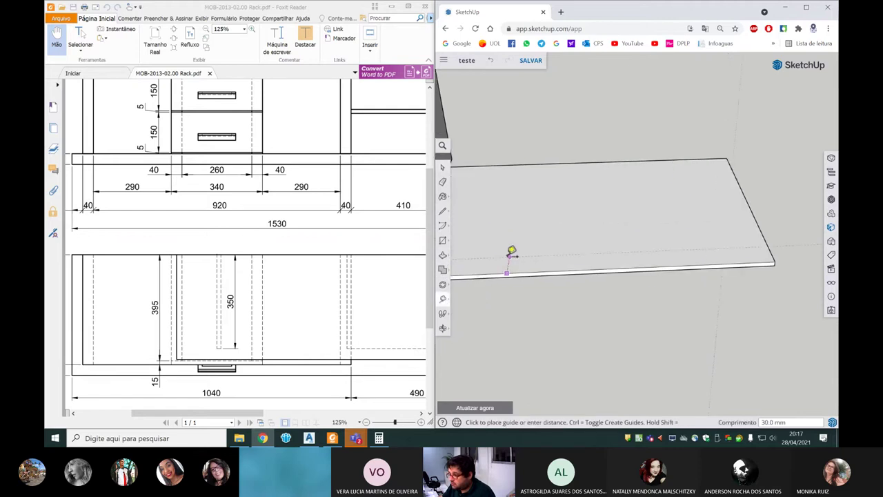
type("0")
key("Return")
scroll(598, 244, "down", 2)
scroll(598, 207, "down", 1)
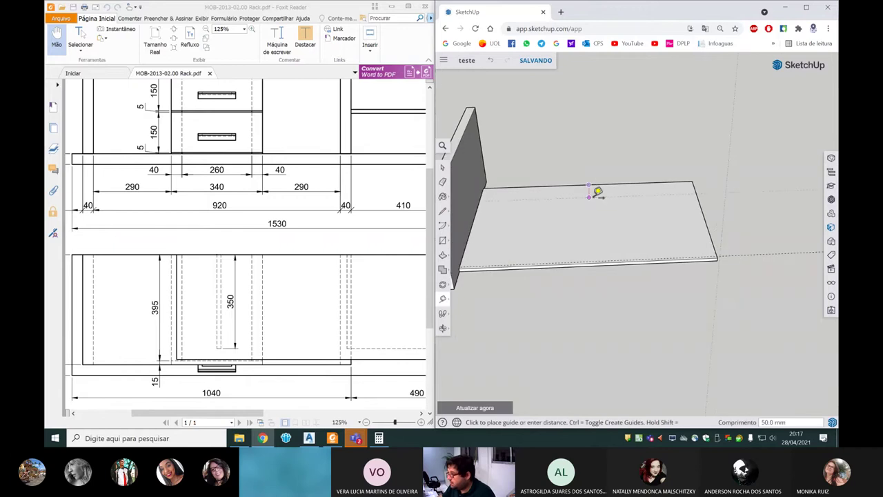
Step: Measure further guides from the slab's edges, including its right edge
left_click(598, 193)
type("5")
mouse_move(597, 193)
middle_mouse_down()
mouse_move(641, 237)
mouse_move(713, 222)
middle_mouse_up()
left_click(706, 224)
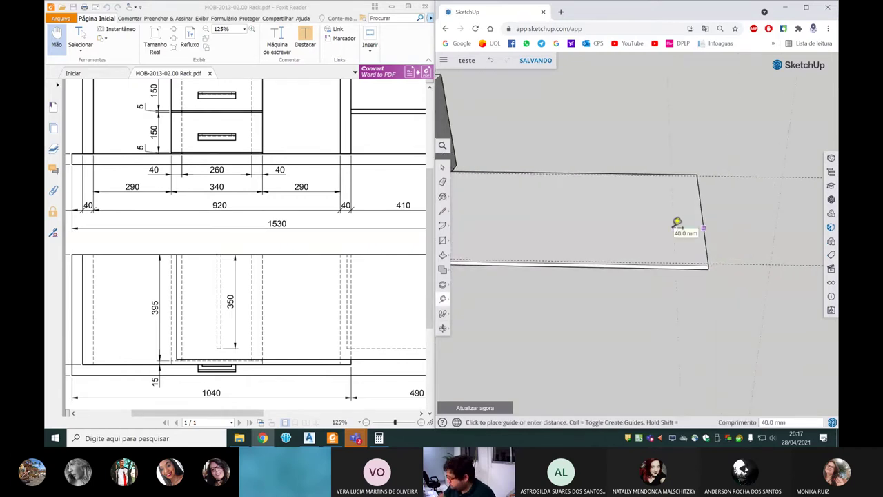
middle_click_drag(677, 223, 536, 181)
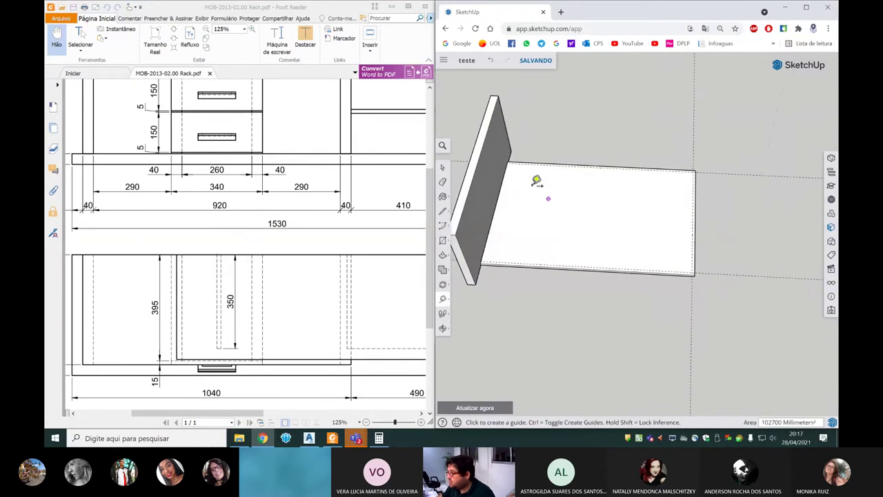
left_click(442, 210)
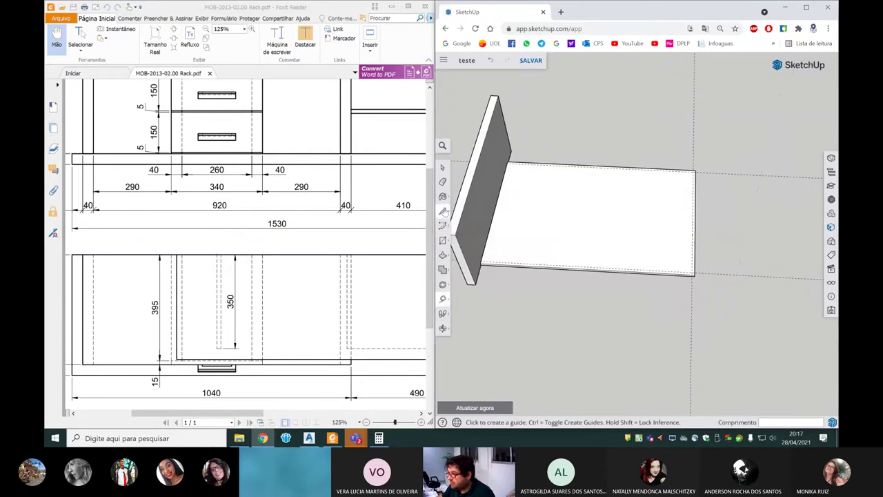
scroll(531, 169, "up", 3)
Step: Trace lines corner to corner along the guides, closing the inset outline on the slab
left_click(517, 177)
scroll(517, 177, "down", 2)
scroll(704, 176, "down", 3)
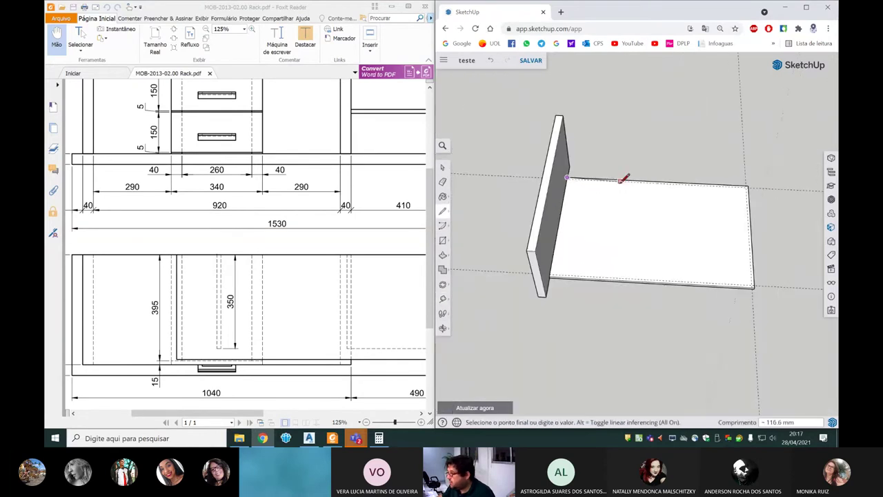
scroll(759, 182, "up", 3)
left_click(742, 184)
scroll(755, 310, "down", 2)
scroll(733, 274, "up", 2)
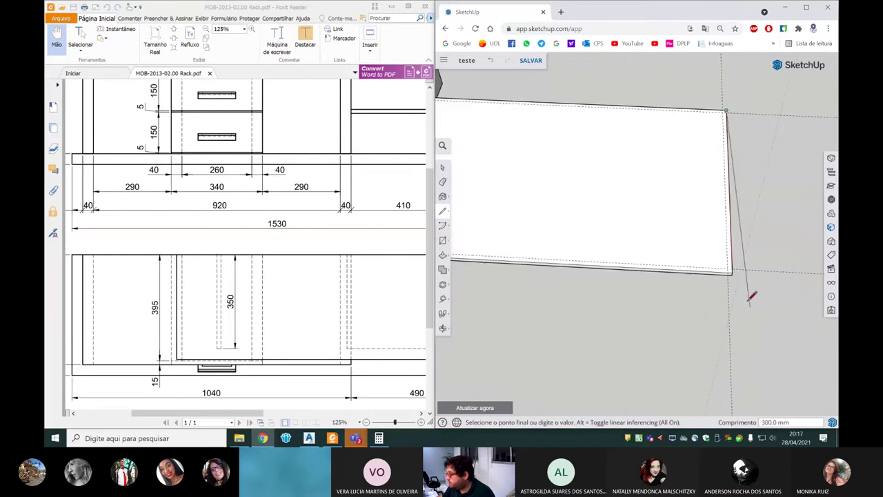
left_click(733, 274)
scroll(512, 280, "down", 3)
scroll(483, 255, "up", 4)
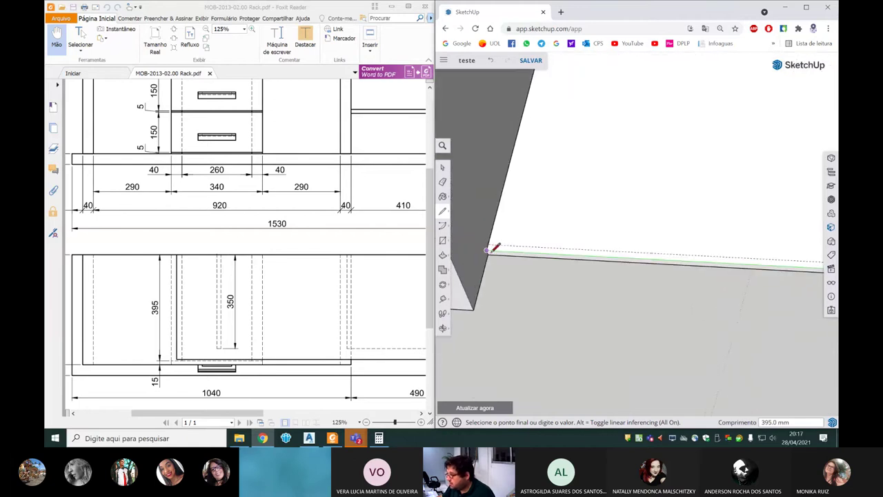
left_click(493, 247)
Step: Add an edge ending at the slab's right corner and finish drawing
scroll(492, 246, "down", 2)
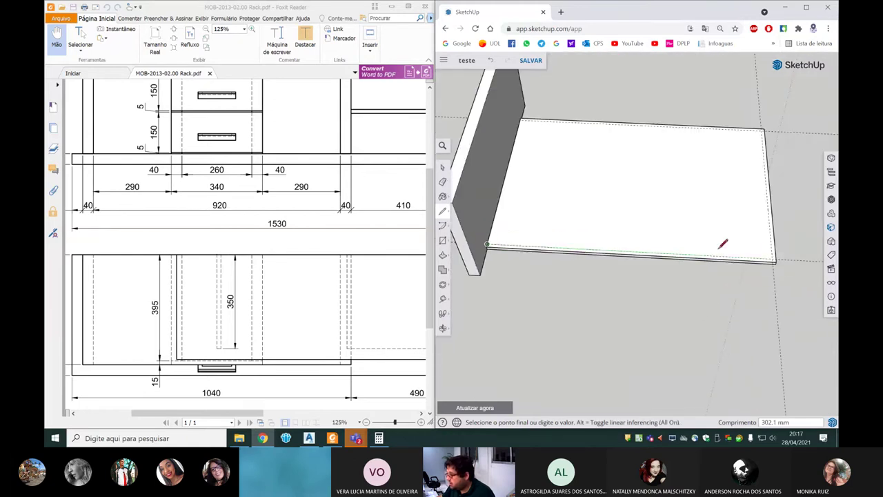
left_click(773, 258)
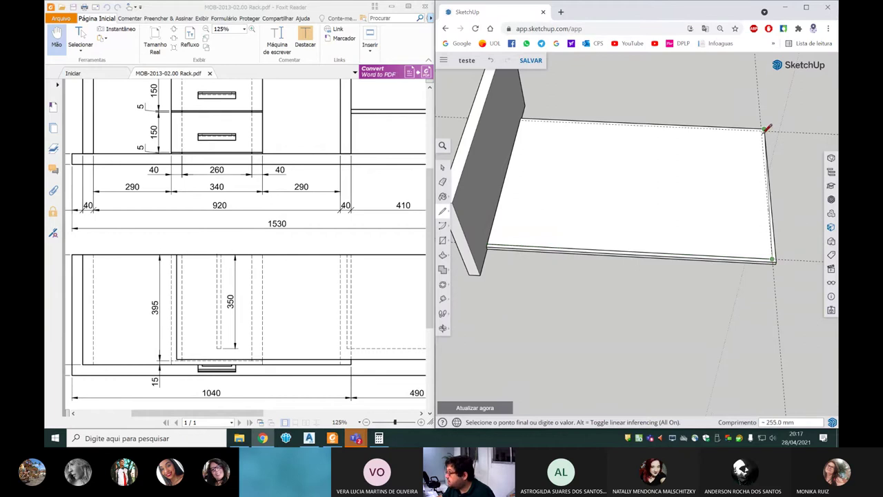
scroll(767, 129, "up", 2)
scroll(766, 130, "up", 2)
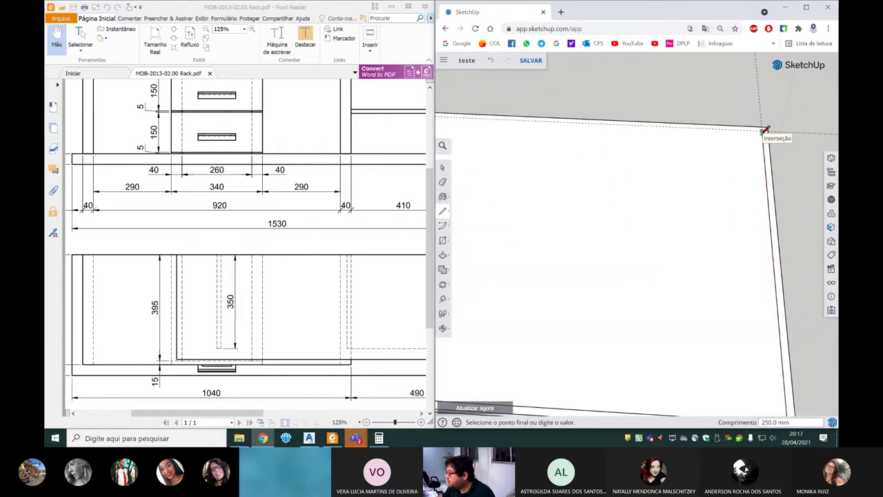
scroll(764, 131, "down", 3)
scroll(488, 116, "up", 3)
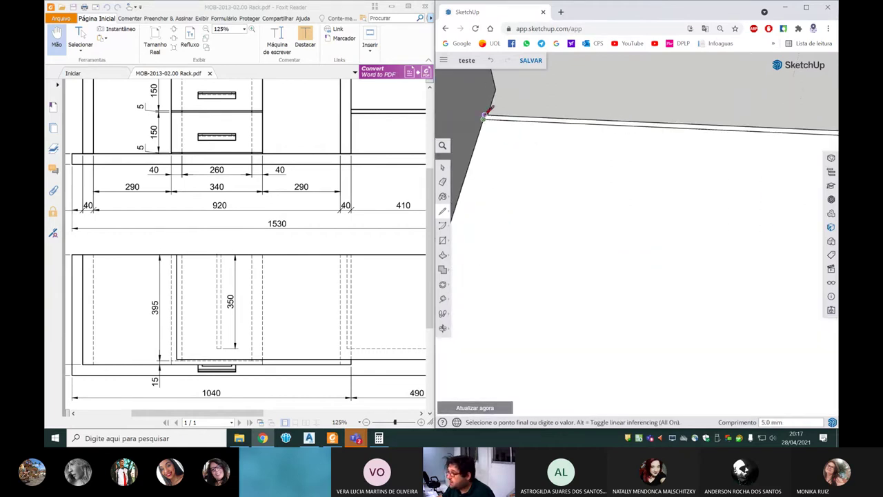
scroll(489, 114, "down", 5)
key("space")
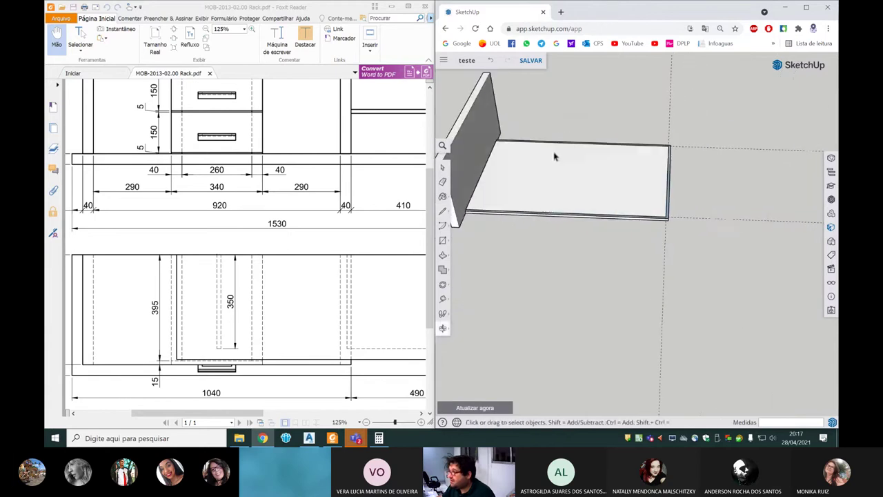
scroll(638, 255, "down", 2)
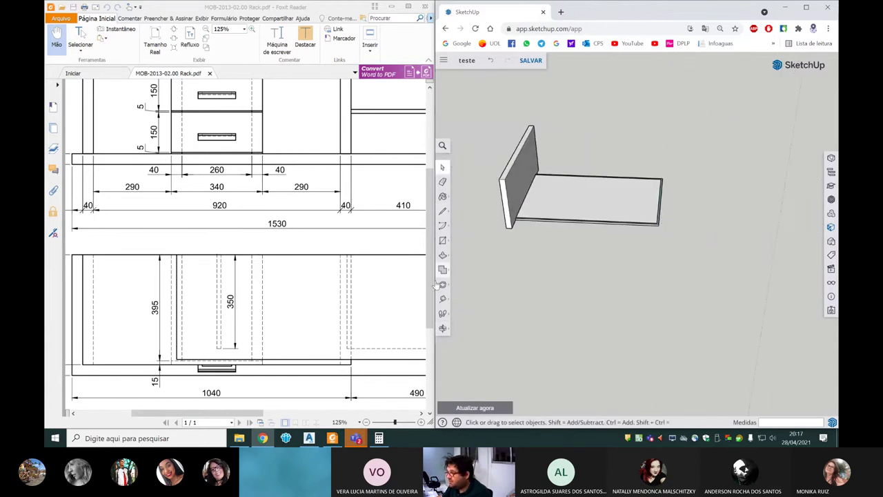
Step: Push/Pull the slab's outer border strip up about 150 mm to form the drawer walls
left_click(443, 256)
scroll(533, 197, "up", 3)
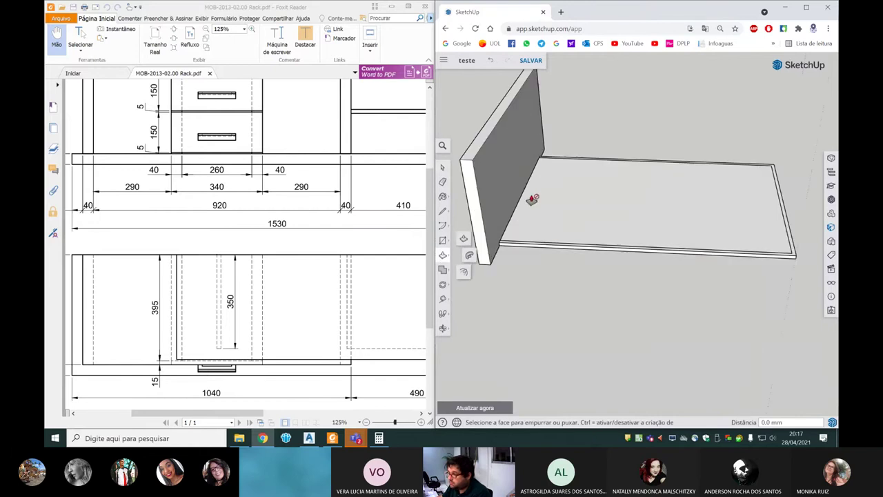
scroll(514, 244, "up", 2)
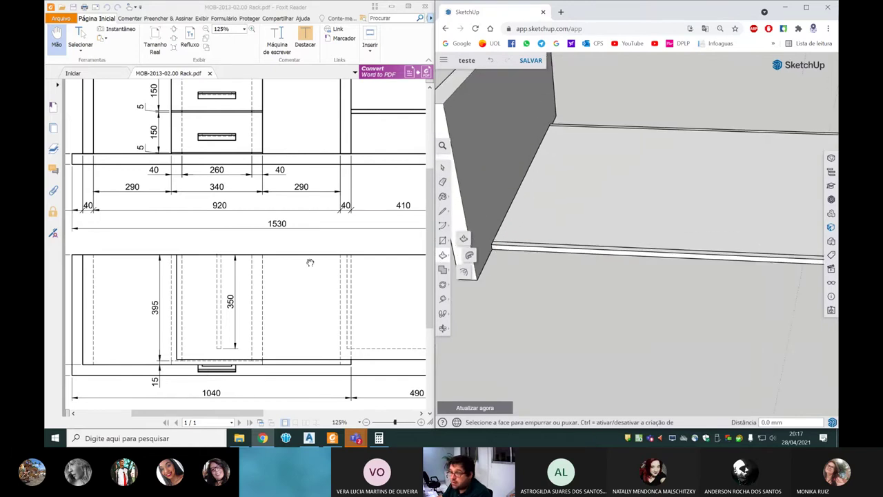
scroll(296, 230, "up", 1)
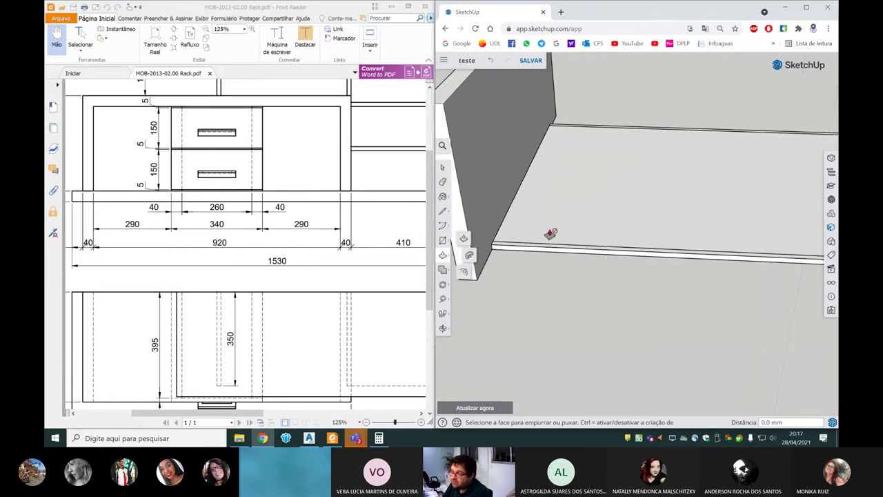
left_click(505, 247)
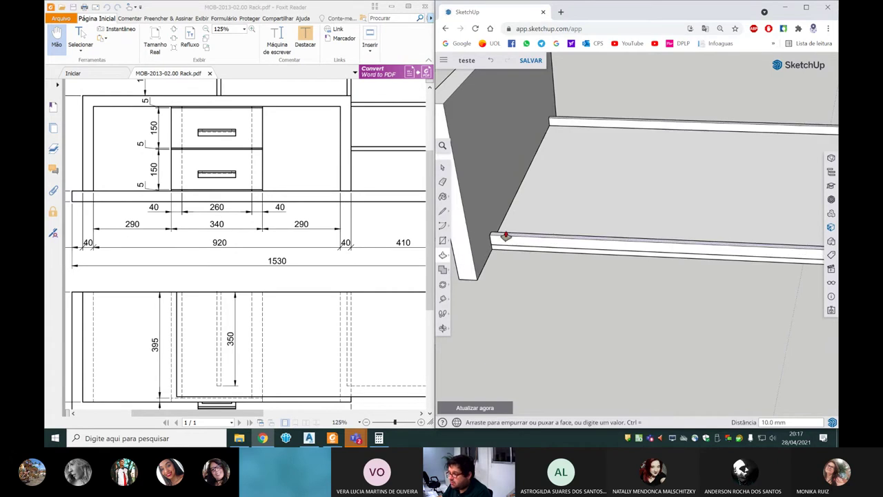
scroll(507, 207, "down", 1)
scroll(504, 173, "down", 2)
left_click(494, 147)
Step: Orbit out toward the cabinet and turn the selected drawer into a group
key("space")
scroll(514, 256, "down", 2)
middle_click_drag(541, 319, 636, 283)
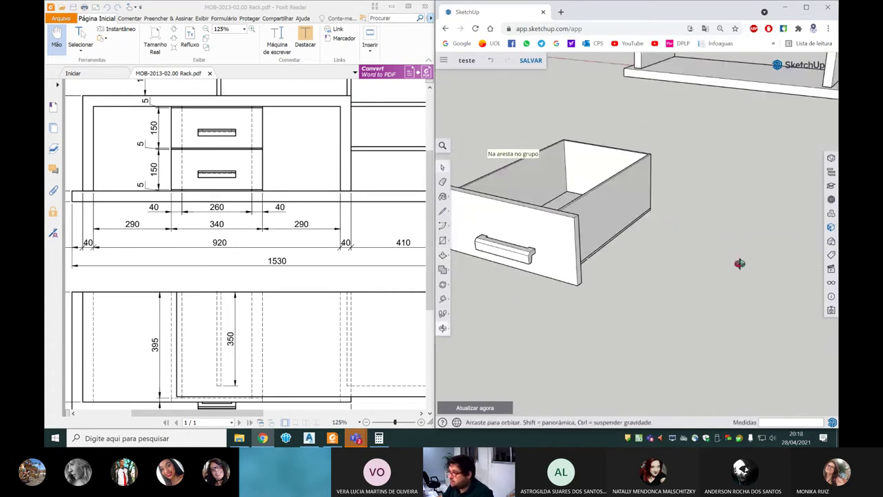
middle_click_drag(613, 286, 611, 266)
scroll(625, 278, "down", 3)
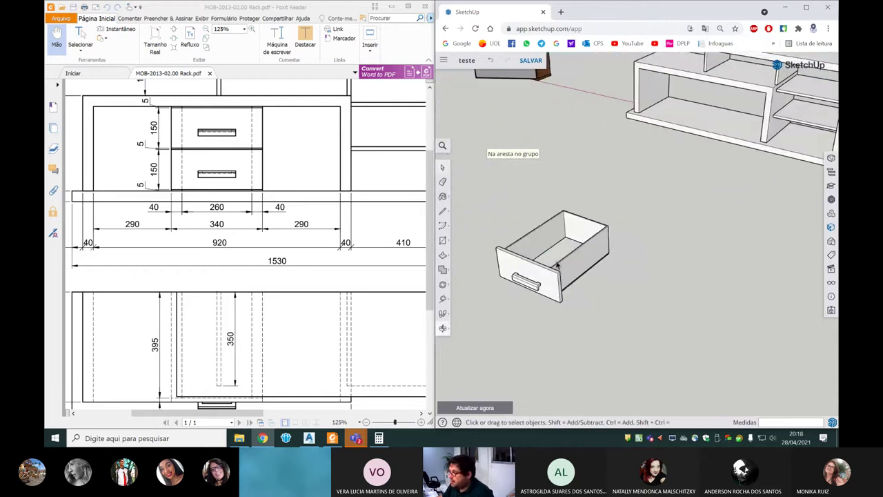
scroll(611, 266, "up", 3)
right_click(610, 262)
left_click(625, 333)
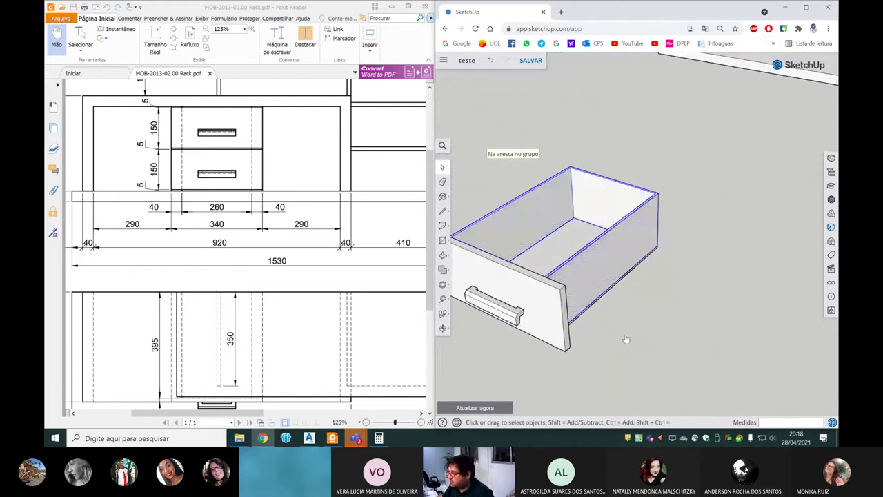
Step: With cabinet and drawer both in view, group the drawer's geometry and clear the selection
scroll(664, 281, "down", 2)
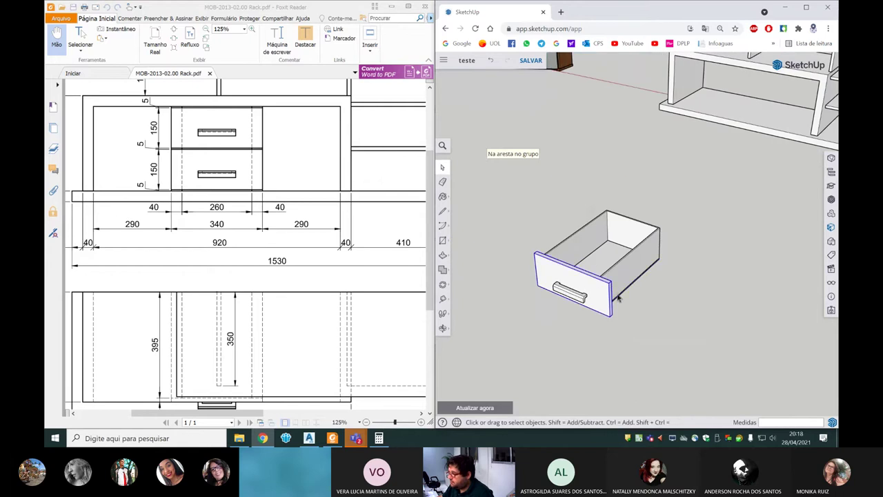
scroll(619, 297, "down", 2)
mouse_move(618, 276)
middle_mouse_down()
mouse_move(622, 219)
mouse_move(666, 228)
mouse_move(651, 217)
middle_mouse_up()
right_click(650, 217)
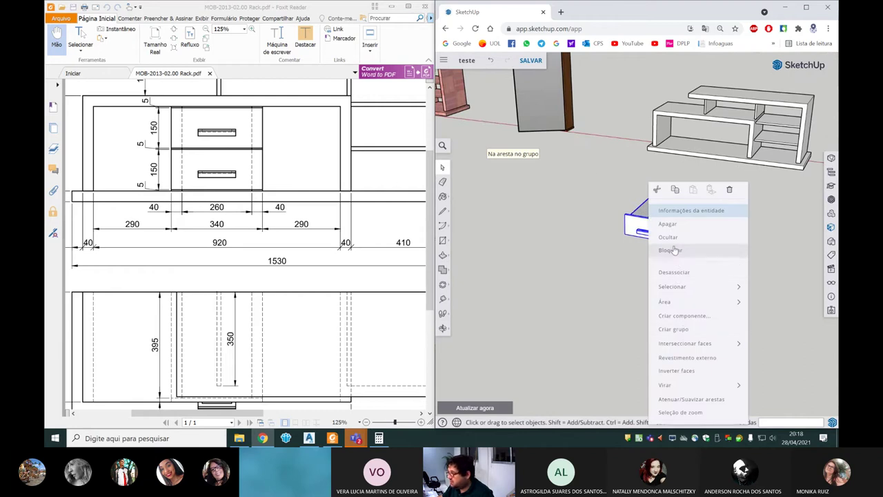
left_click(673, 330)
left_click(666, 303)
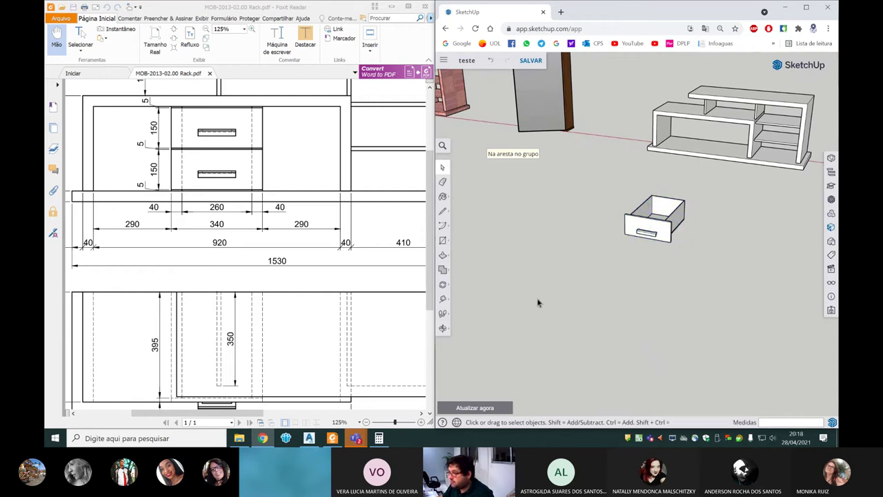
Step: Orbit and zoom in for a close view of the handled drawer
scroll(283, 284, "up", 2)
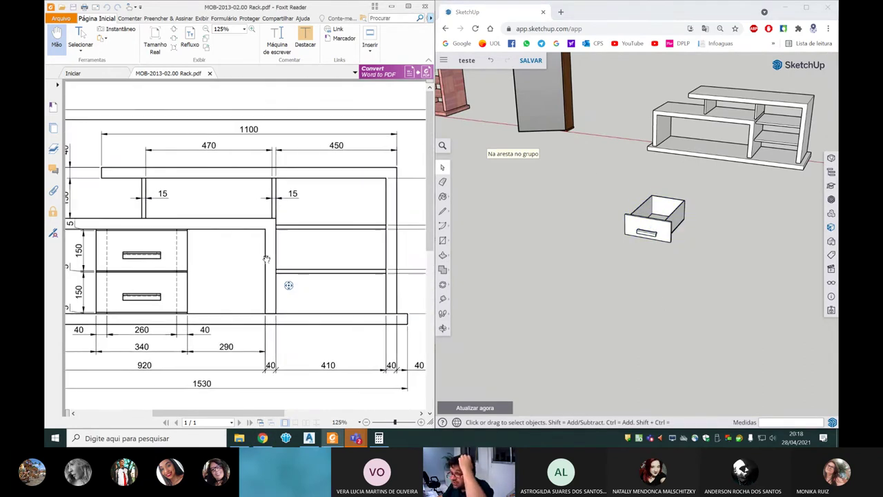
scroll(293, 341, "down", 5)
scroll(298, 304, "up", 3)
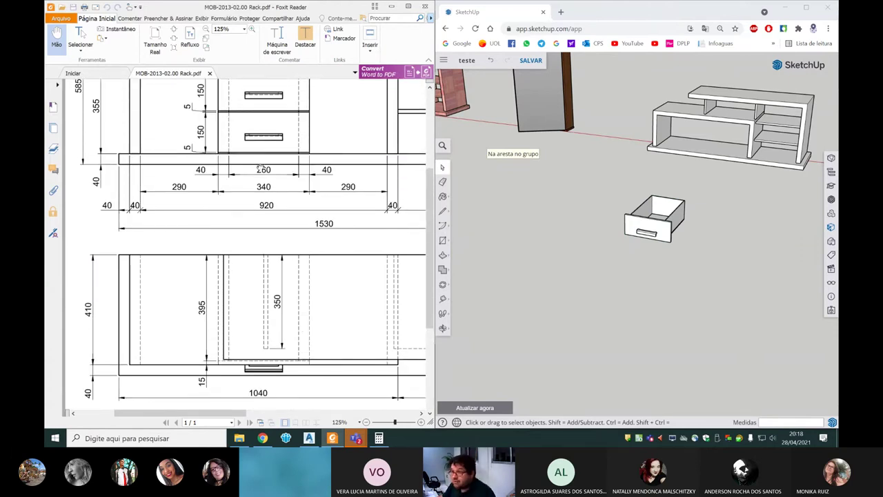
middle_click_drag(660, 280, 637, 223)
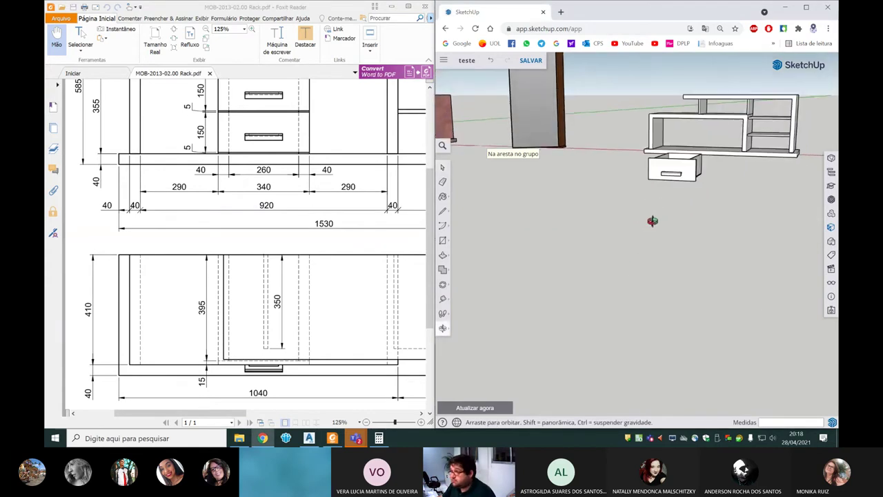
scroll(273, 152, "up", 1)
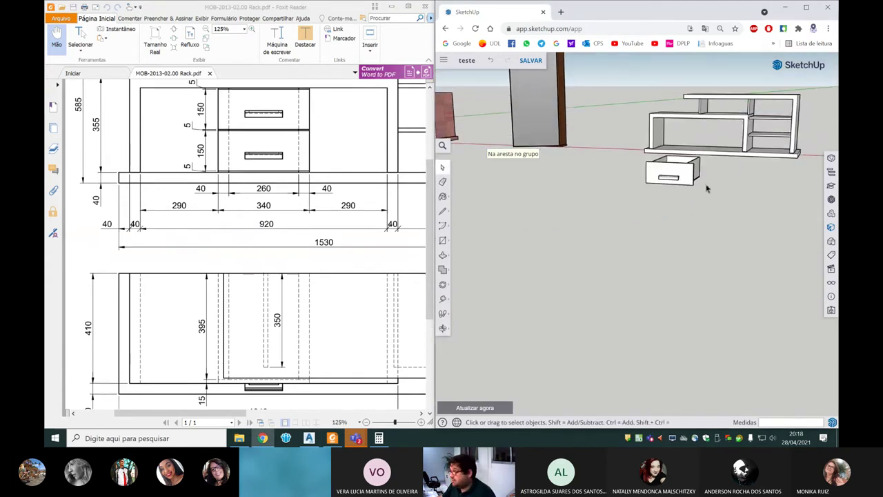
scroll(706, 189, "up", 5)
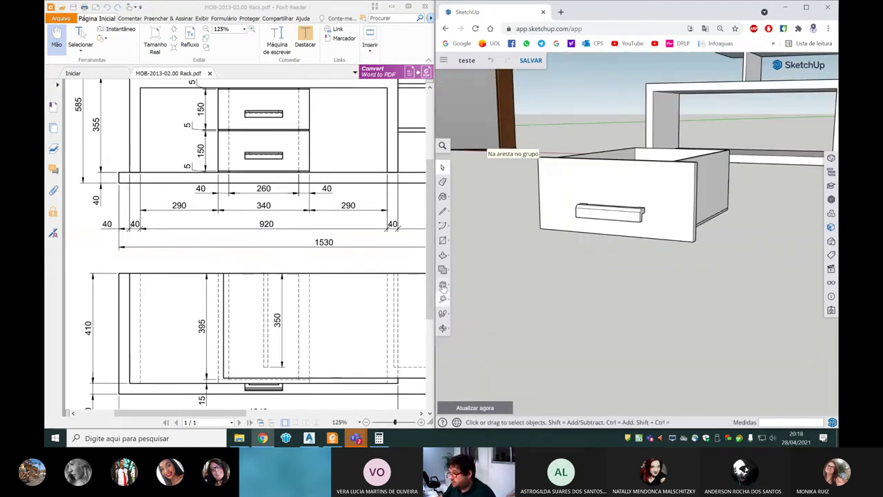
left_click(443, 299)
Step: Measure a 5 mm guide up from the drawer's top front corner
scroll(730, 182, "up", 3)
scroll(686, 182, "up", 2)
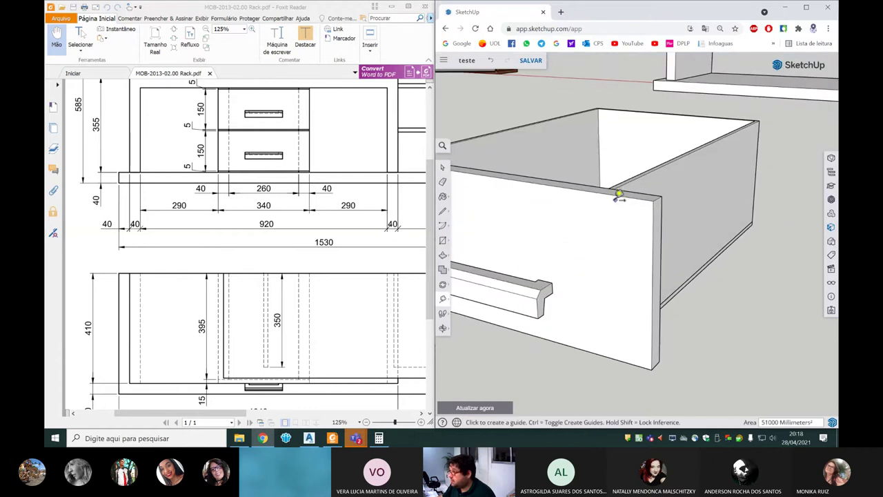
left_click(615, 194)
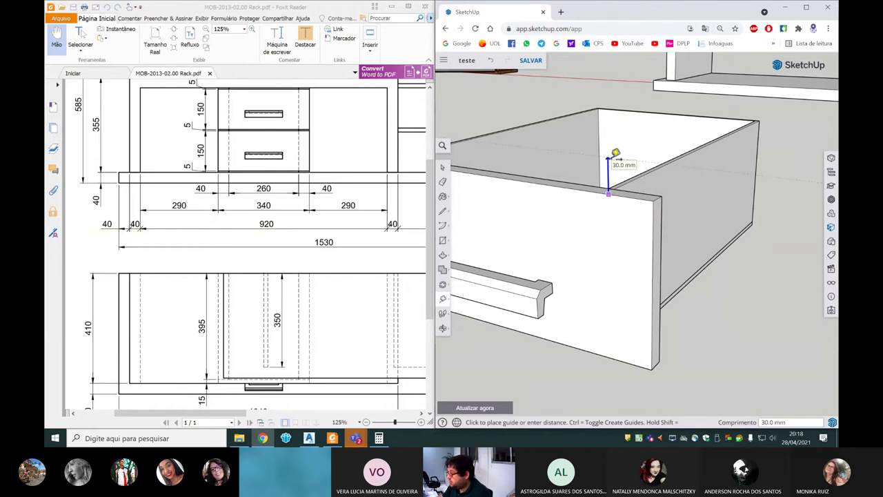
type("5")
mouse_move(616, 153)
middle_mouse_down()
mouse_move(560, 158)
mouse_move(573, 181)
middle_mouse_up()
scroll(572, 181, "up", 1)
left_click(565, 192)
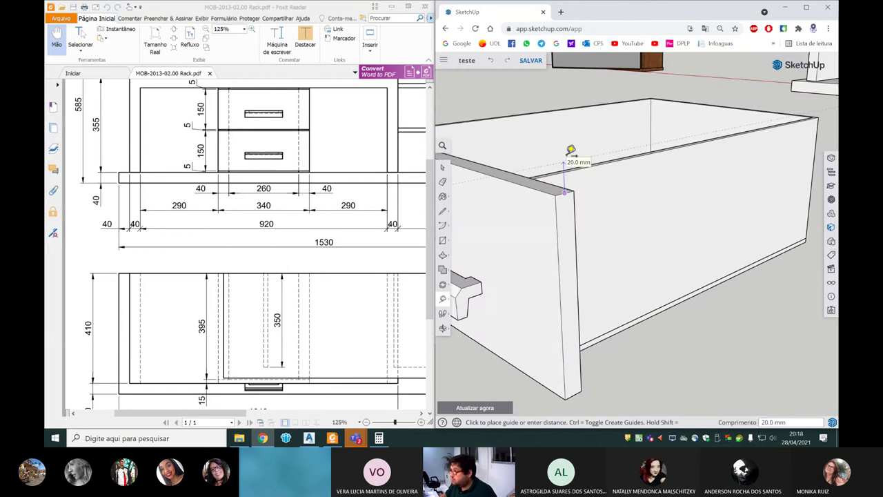
mouse_move(571, 150)
middle_mouse_down()
mouse_move(586, 193)
mouse_move(677, 160)
mouse_move(617, 191)
middle_mouse_up()
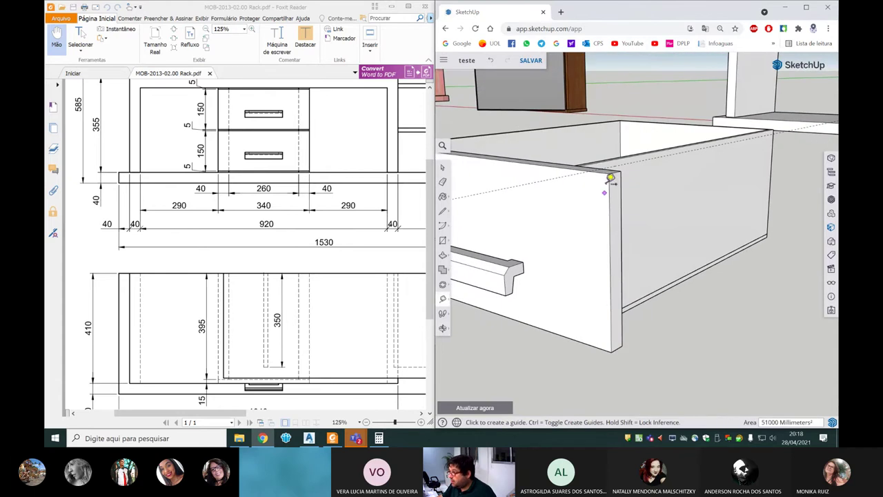
key("space")
Step: Select the whole drawer and view it from the front-left
left_click(617, 341)
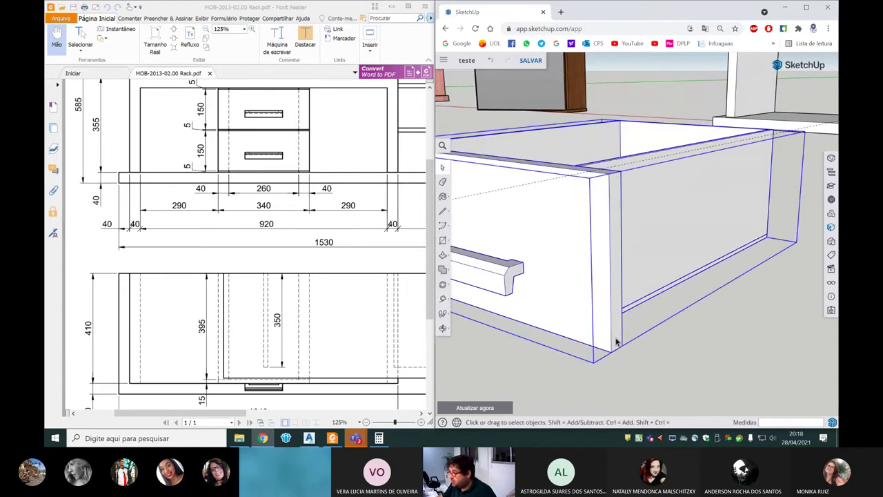
middle_click_drag(629, 316, 592, 310)
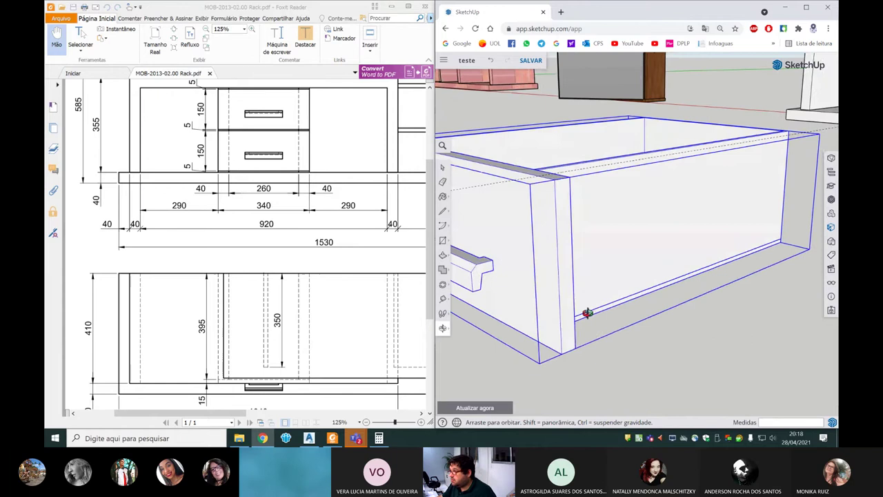
scroll(582, 187, "up", 3)
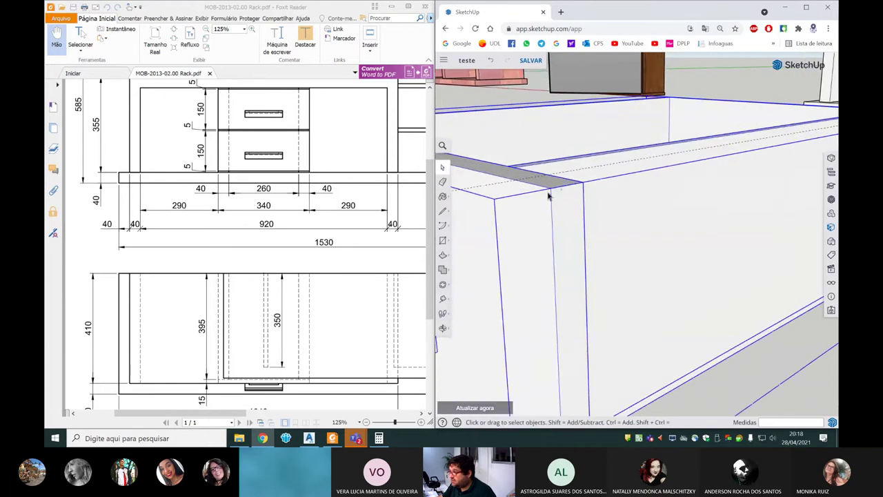
left_click(445, 302)
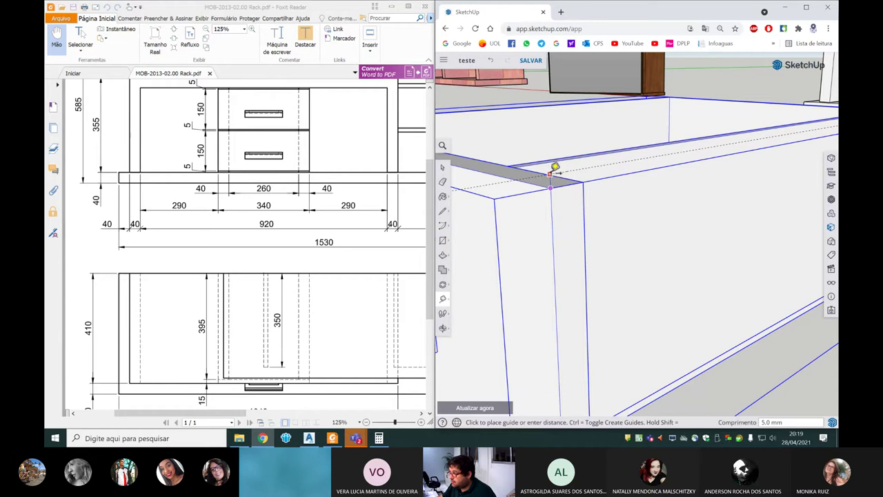
scroll(587, 177, "down", 3)
key("space")
scroll(568, 310, "up", 4)
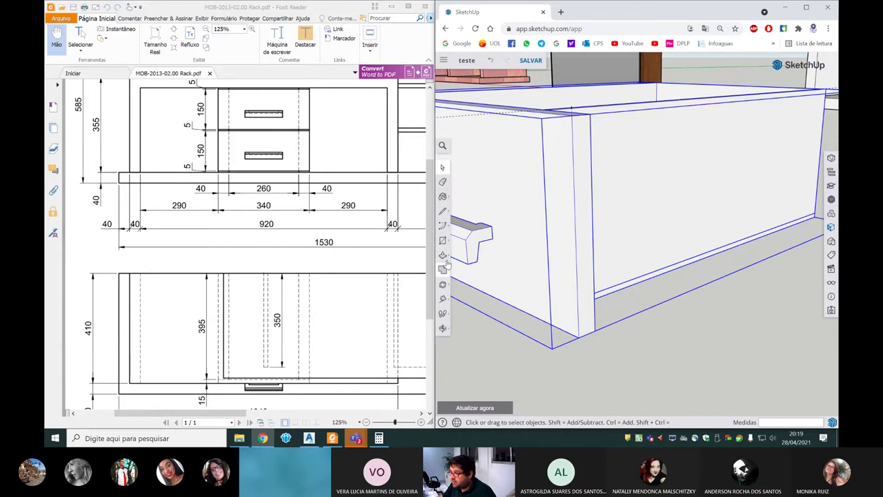
Step: Copy the drawer with Move and Ctrl and stack the copy on top of the original
left_click(442, 284)
left_click(578, 338)
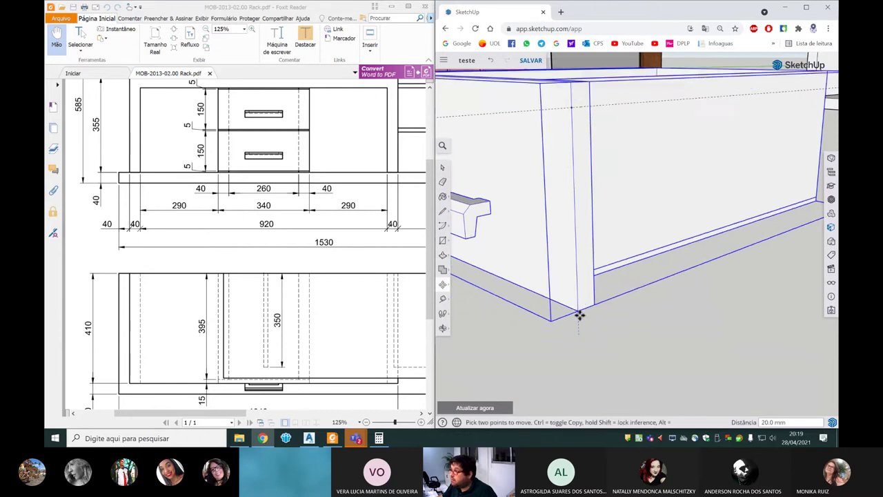
key("ctrl")
scroll(572, 110, "up", 2)
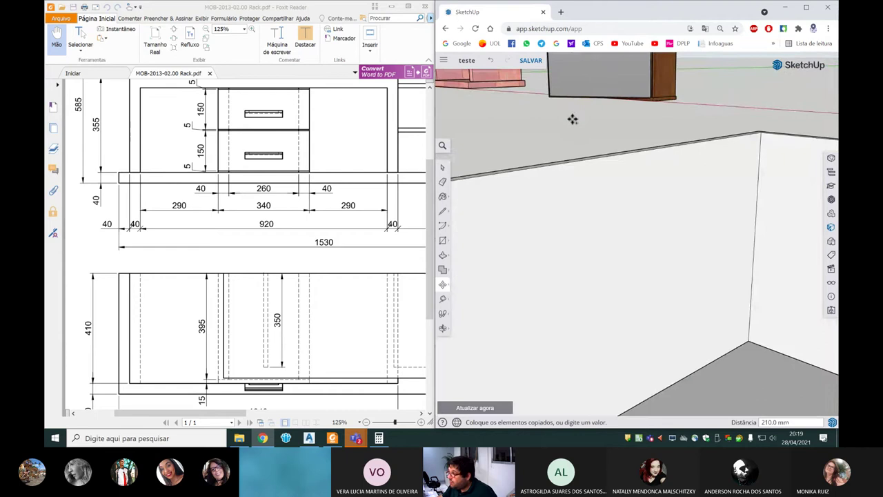
scroll(570, 138, "up", 2)
scroll(572, 166, "up", 2)
scroll(578, 178, "up", 2)
scroll(580, 182, "up", 1)
scroll(573, 200, "down", 1)
left_click(573, 207)
scroll(574, 228, "down", 1)
scroll(574, 230, "down", 5)
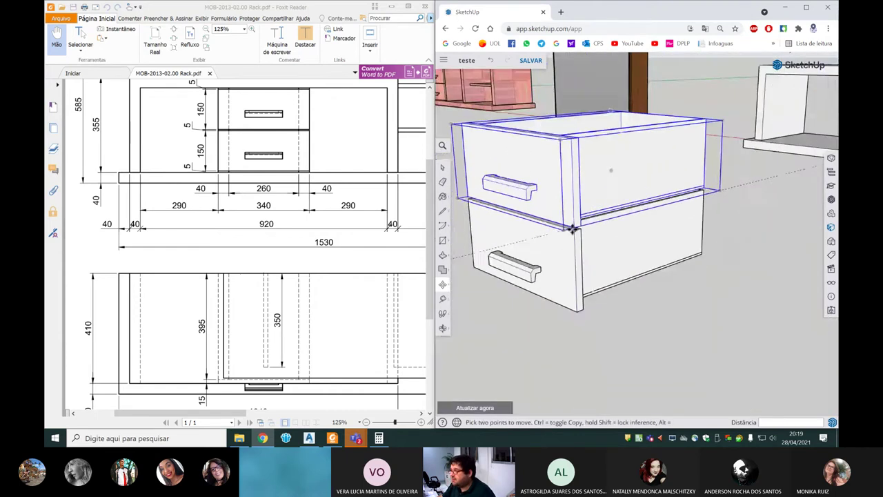
scroll(574, 228, "down", 2)
key("space")
Step: Clear the lower drawer's selection and view both drawers from straight in front
left_click(504, 248)
left_click_drag(492, 269, 464, 241)
mouse_move(491, 248)
middle_mouse_down()
mouse_move(644, 231)
mouse_move(691, 211)
mouse_move(580, 189)
middle_mouse_up()
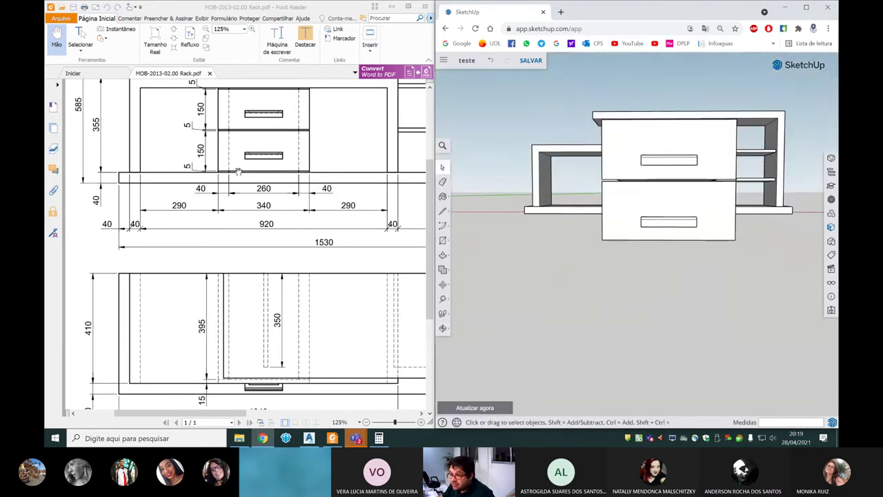
scroll(629, 209, "up", 2)
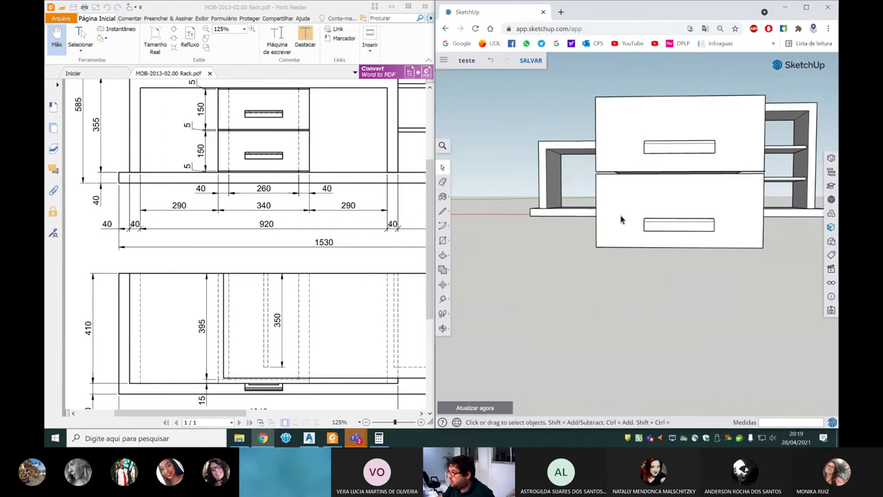
scroll(630, 209, "up", 2)
scroll(640, 208, "down", 2)
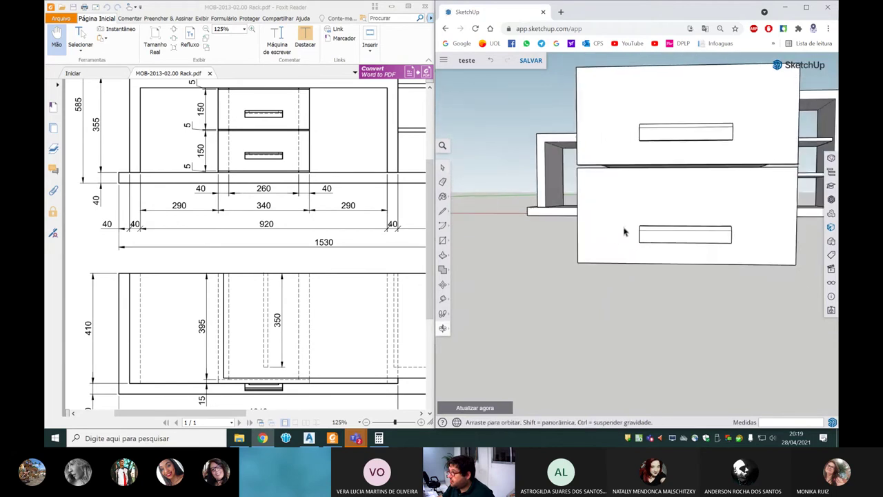
Step: Add a guide 5 mm below the lower drawer, then view the drawers below the rack
left_click(443, 299)
scroll(623, 253, "up", 2)
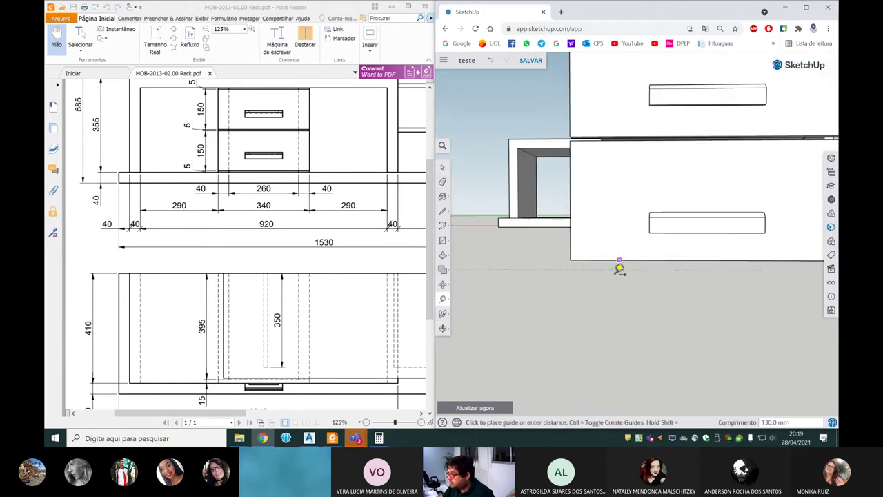
type("5")
key("Return")
mouse_move(619, 269)
middle_mouse_down()
mouse_move(601, 296)
mouse_move(734, 309)
mouse_move(657, 308)
mouse_move(599, 330)
mouse_move(699, 349)
mouse_move(706, 254)
mouse_move(683, 230)
mouse_move(625, 299)
mouse_move(731, 329)
mouse_move(627, 359)
mouse_move(610, 337)
middle_mouse_up()
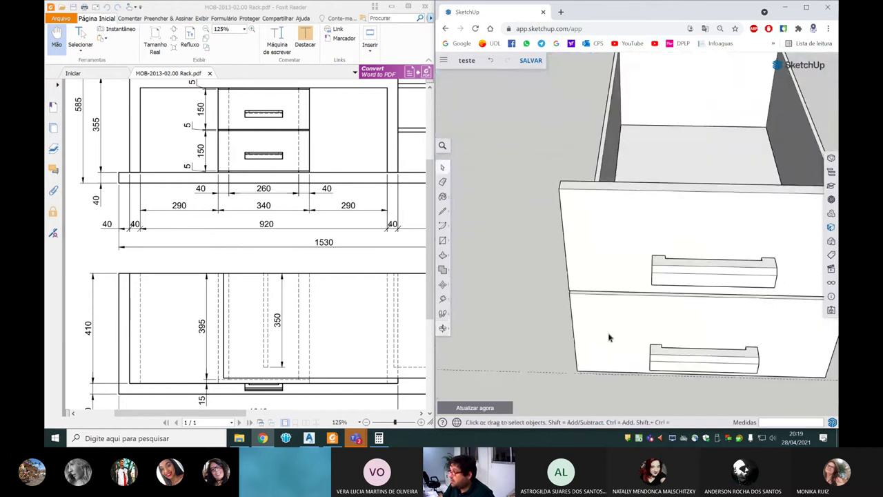
scroll(610, 288, "down", 2)
scroll(599, 185, "down", 2)
mouse_move(599, 233)
middle_mouse_down()
mouse_move(651, 148)
mouse_move(639, 163)
mouse_move(652, 166)
middle_mouse_up()
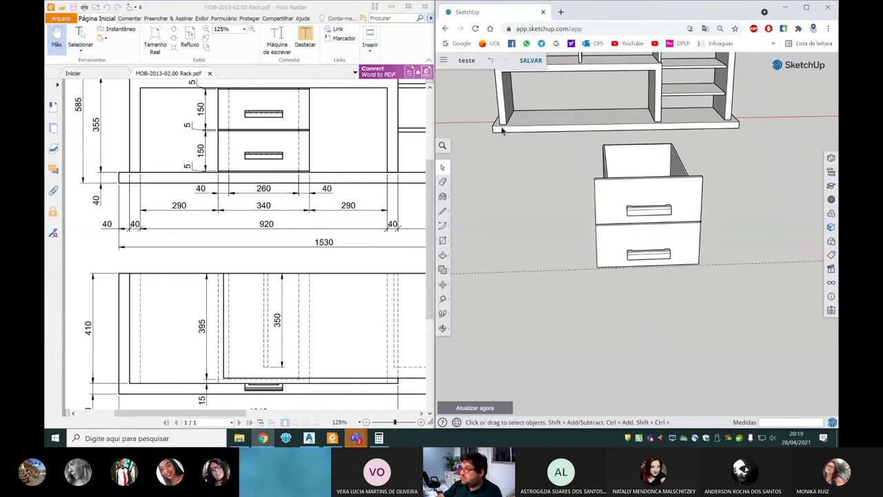
scroll(691, 127, "up", 5)
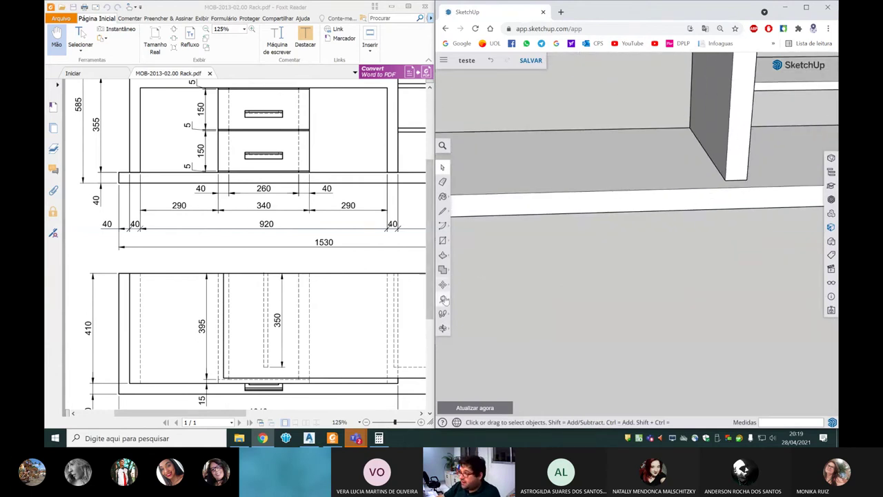
Step: Place a guide on the rack base 290 mm from the corner of its opening
left_click(443, 298)
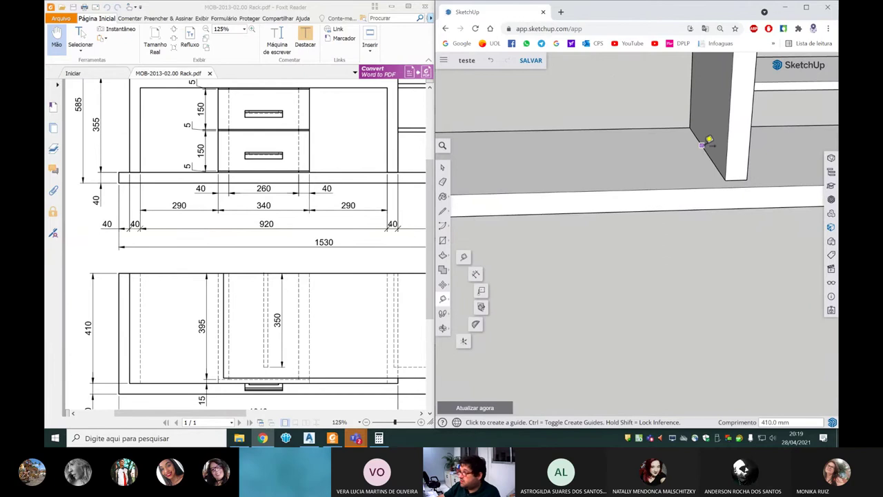
left_click(704, 151)
type("290")
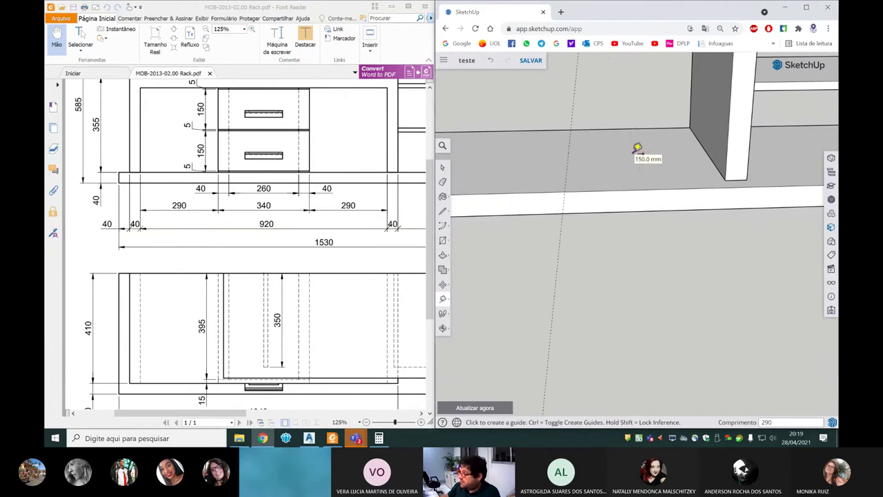
left_click(636, 150)
mouse_move(606, 173)
middle_mouse_down()
mouse_move(595, 190)
mouse_move(612, 256)
mouse_move(601, 251)
middle_mouse_up()
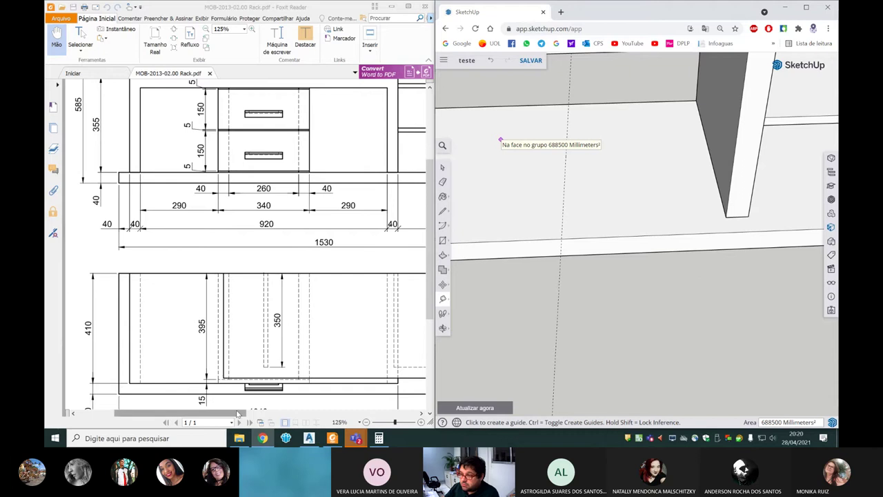
left_click_drag(245, 413, 254, 413)
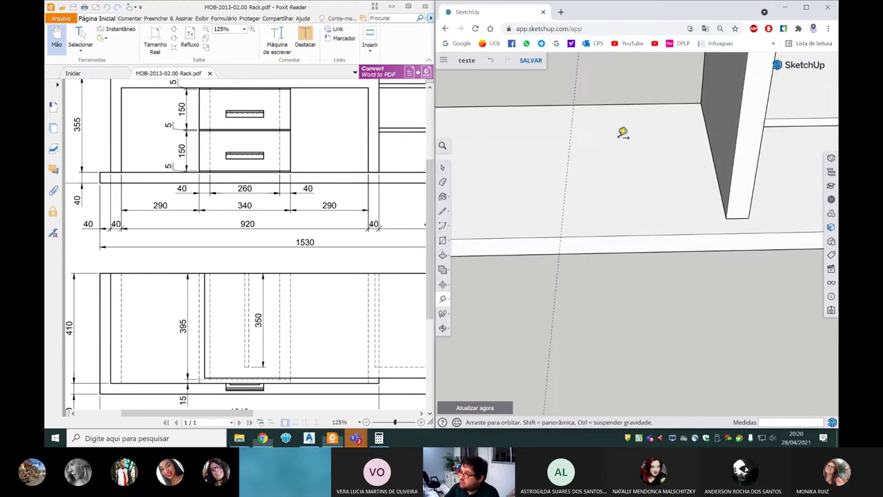
Step: View the rack and drawers from above, then check the rack dimensions in the PDF
scroll(583, 117, "up", 3)
scroll(585, 122, "down", 5)
scroll(573, 168, "down", 3)
mouse_move(562, 232)
middle_mouse_down()
mouse_move(564, 221)
mouse_move(557, 279)
mouse_move(566, 282)
middle_mouse_up()
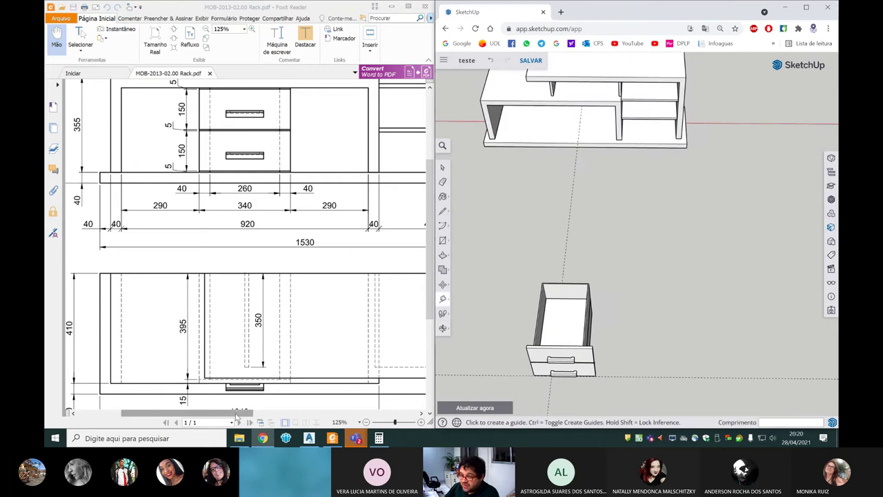
mouse_move(528, 166)
middle_mouse_down()
mouse_move(526, 227)
mouse_move(580, 140)
mouse_move(584, 215)
mouse_move(600, 43)
mouse_move(576, 118)
middle_mouse_up()
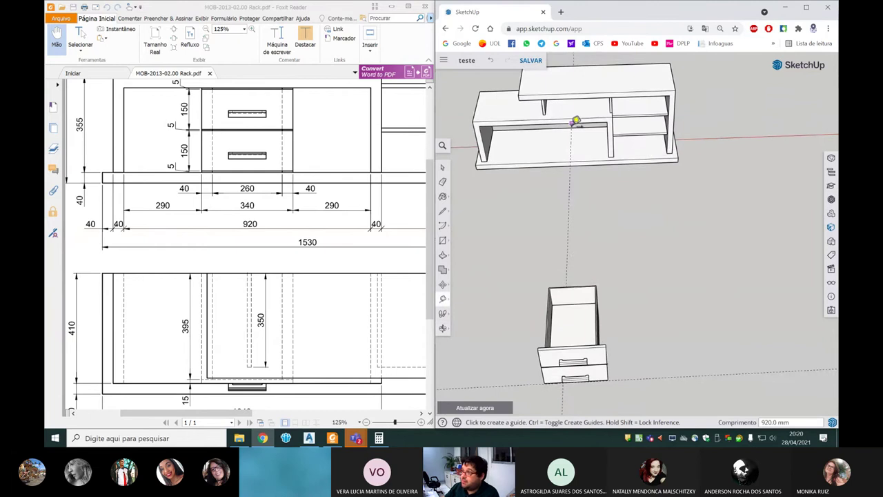
scroll(492, 167, "up", 3)
left_click(207, 423)
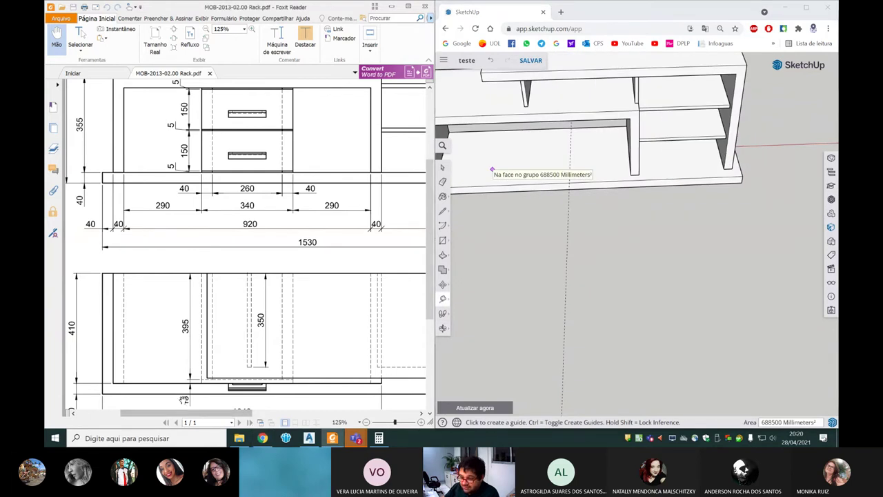
scroll(183, 401, "down", 1)
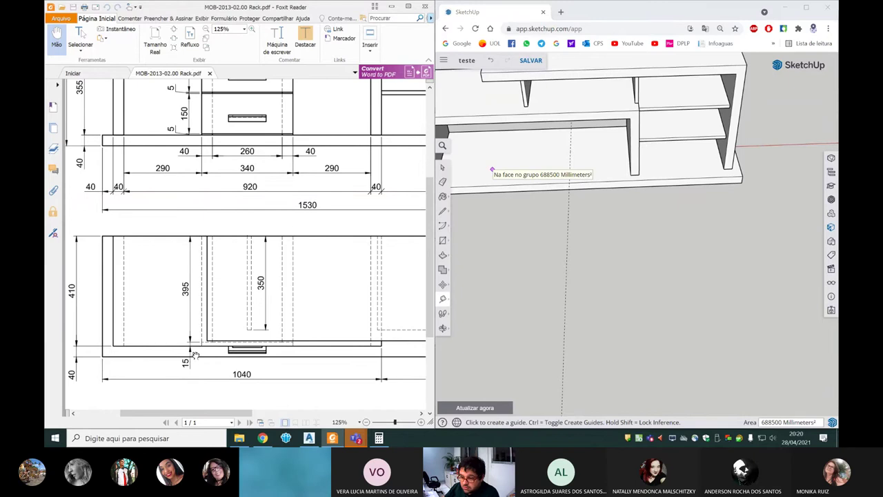
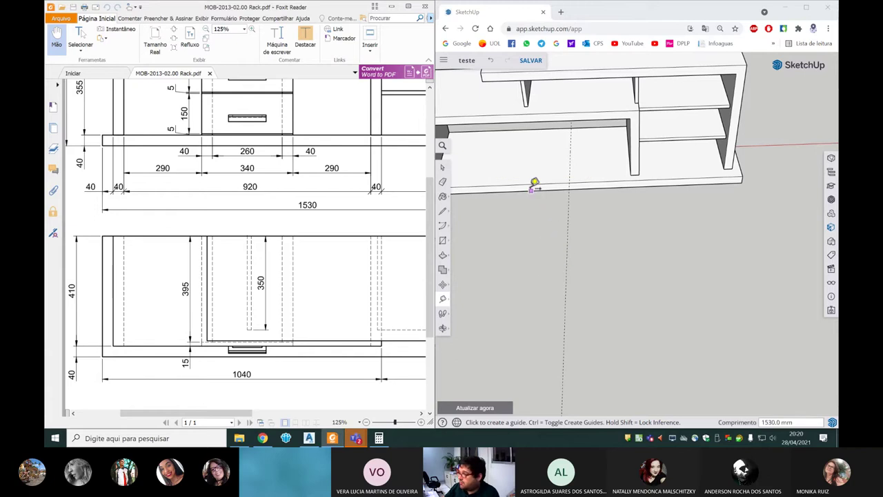
Step: Place a 110 mm construction guide along the rack's base edge
scroll(535, 183, "up", 3)
left_click(542, 183)
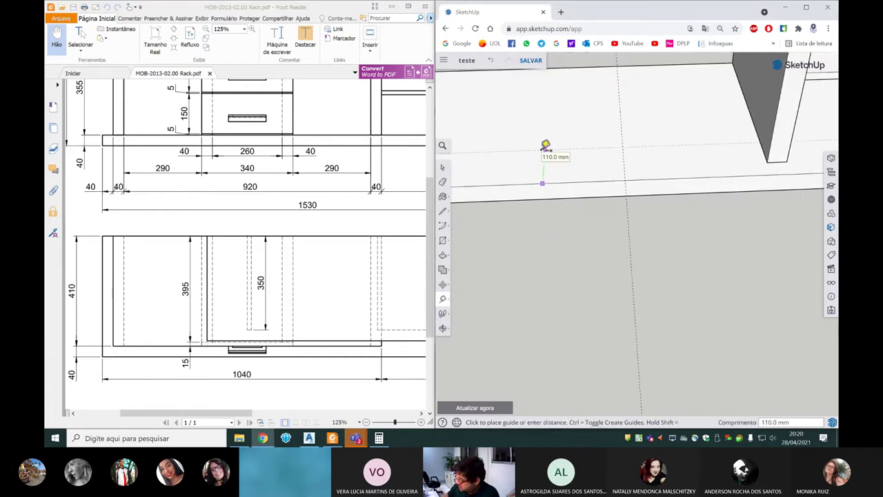
left_click(545, 145)
mouse_move(544, 161)
middle_mouse_down()
mouse_move(598, 195)
mouse_move(573, 172)
middle_mouse_up()
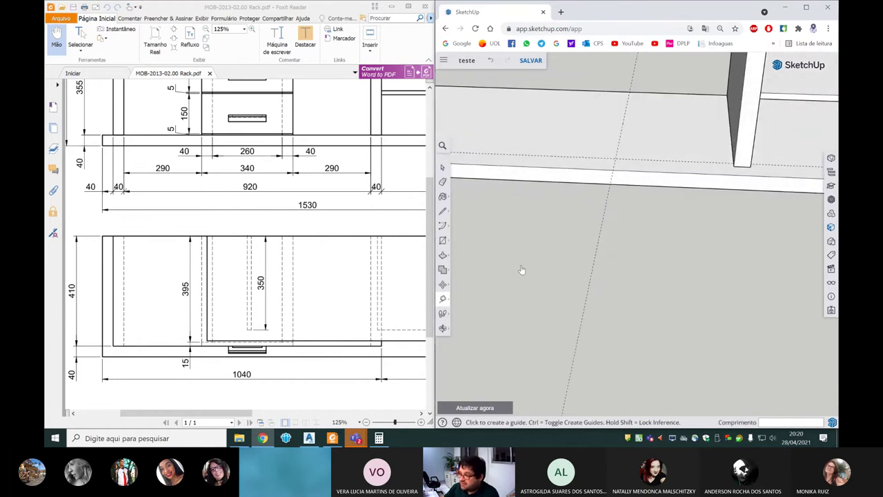
middle_click_drag(627, 231, 628, 154)
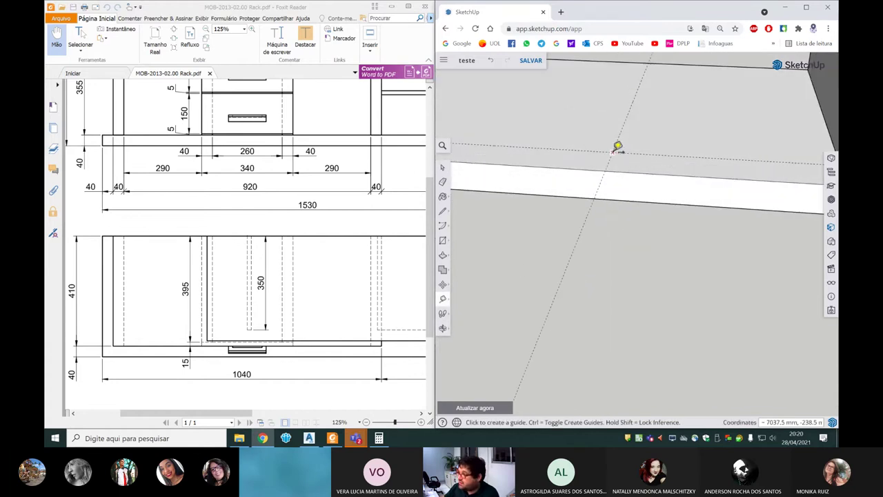
scroll(618, 147, "down", 5)
scroll(595, 197, "down", 5)
scroll(576, 261, "up", 1)
scroll(576, 256, "up", 2)
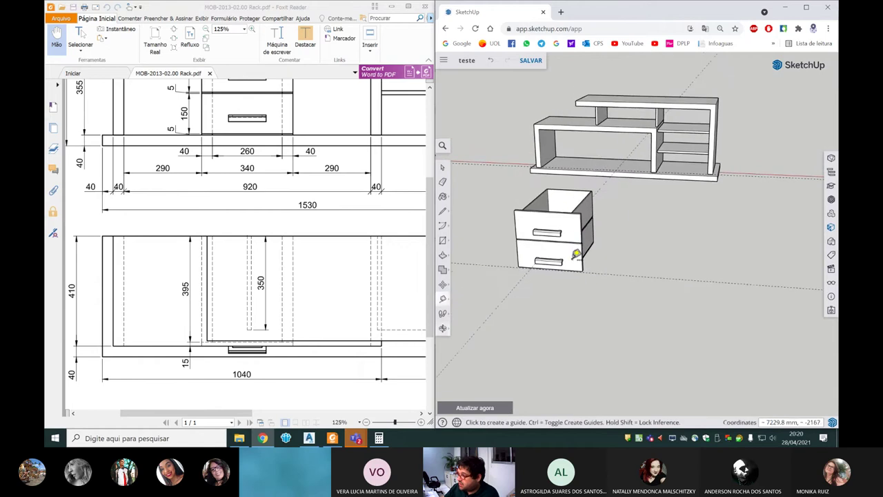
scroll(580, 266, "up", 5)
scroll(593, 276, "down", 2)
scroll(587, 304, "down", 1)
scroll(593, 207, "down", 3)
scroll(618, 138, "up", 4)
scroll(617, 124, "up", 1)
scroll(615, 142, "down", 1)
scroll(615, 143, "down", 4)
scroll(566, 223, "up", 2)
scroll(557, 249, "up", 2)
scroll(590, 270, "up", 2)
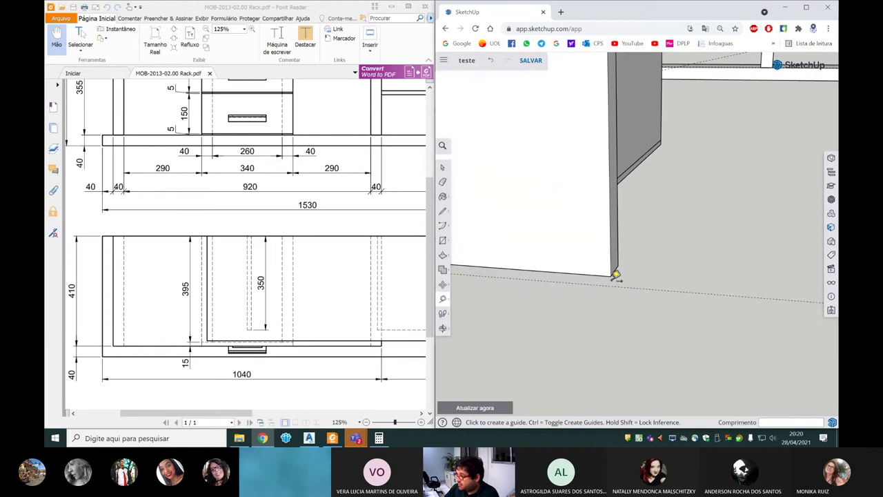
Step: Add a guide 5 mm off the drawer unit's bottom corner, then return to Select
left_click(615, 273)
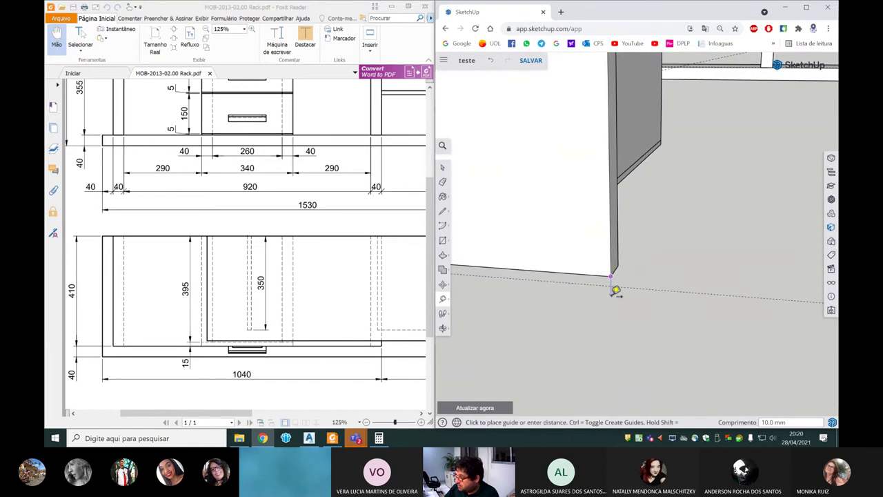
type("5")
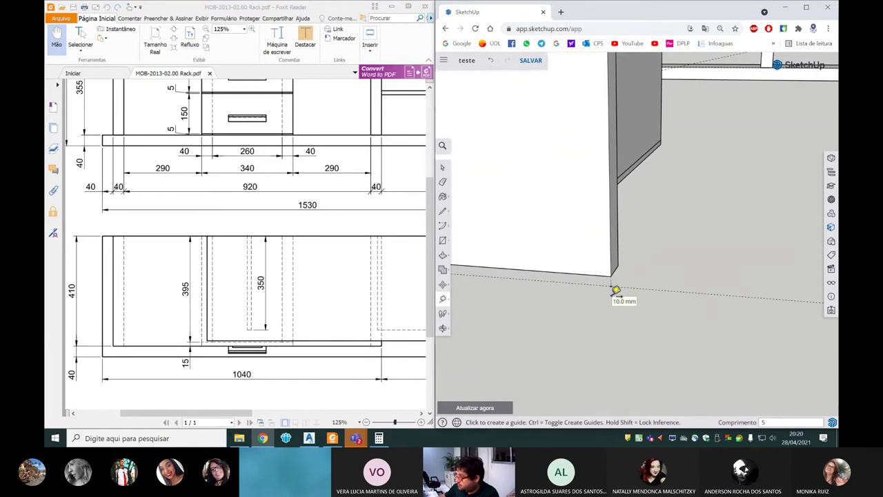
key("space")
scroll(609, 290, "down", 2)
scroll(595, 250, "down", 2)
scroll(609, 293, "up", 1)
scroll(601, 288, "down", 3)
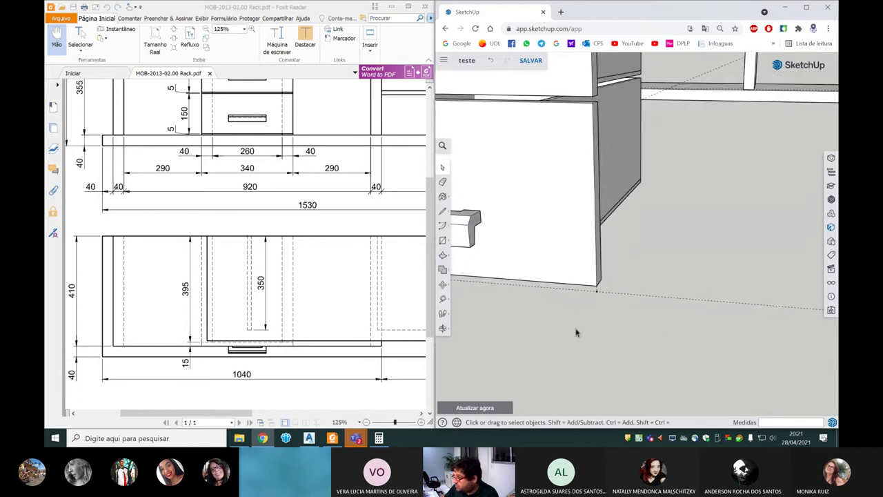
Step: Select the two-drawer unit group
scroll(651, 103, "down", 3)
scroll(651, 144, "up", 3)
scroll(661, 76, "up", 2)
scroll(659, 221, "down", 3)
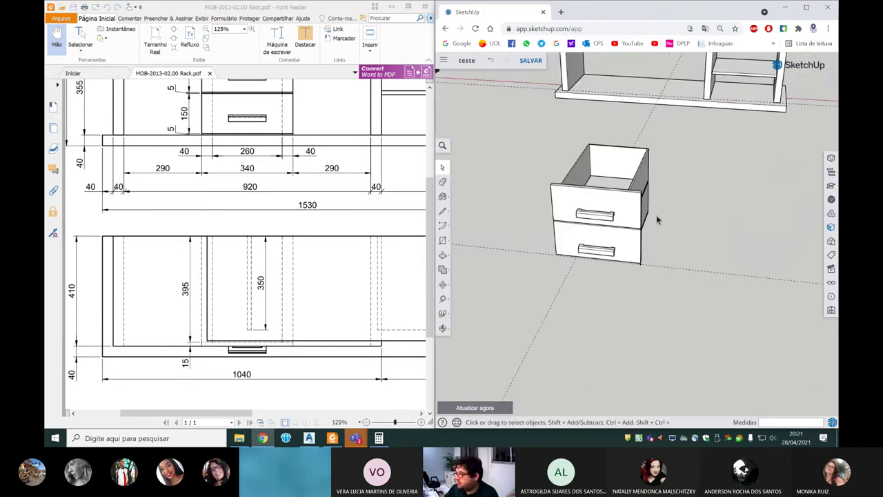
scroll(626, 193, "up", 2)
scroll(628, 186, "up", 1)
left_click(629, 180)
scroll(616, 201, "up", 2)
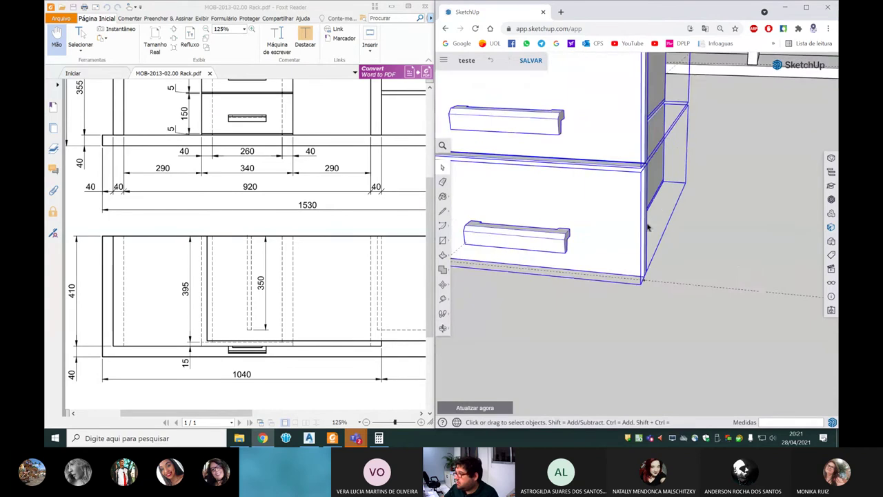
scroll(598, 189, "up", 2)
scroll(598, 189, "up", 1)
left_click(594, 109)
left_click(611, 182)
Step: Move the drawer unit from its bottom corner into the rack's lower open bay
left_click(443, 285)
scroll(611, 263, "up", 2)
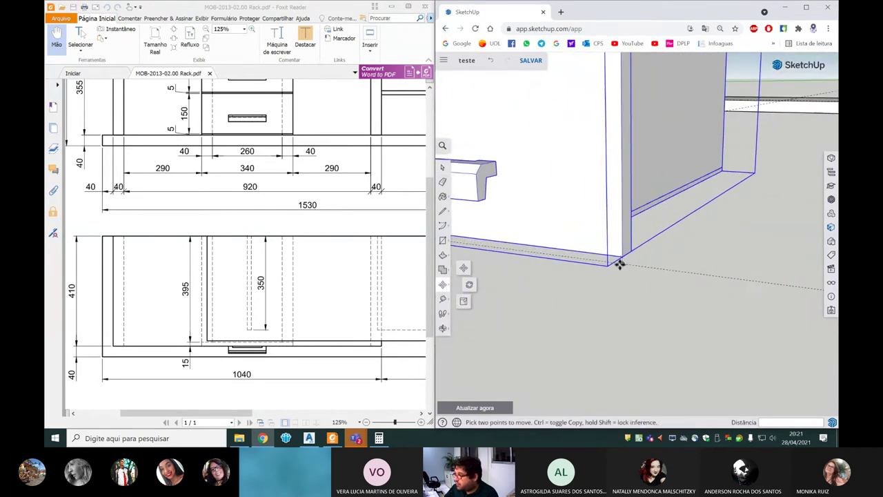
scroll(625, 264, "up", 2)
left_click(616, 262)
scroll(608, 290, "down", 3)
scroll(593, 318, "down", 3)
scroll(694, 196, "up", 3)
scroll(698, 214, "up", 3)
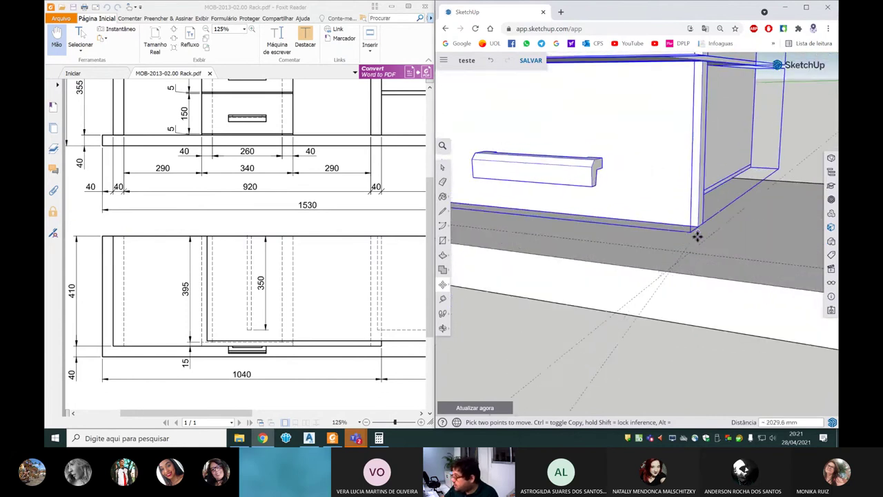
left_click(690, 253)
scroll(690, 252, "down", 3)
mouse_move(680, 259)
middle_mouse_down()
mouse_move(759, 227)
mouse_move(708, 252)
middle_mouse_up()
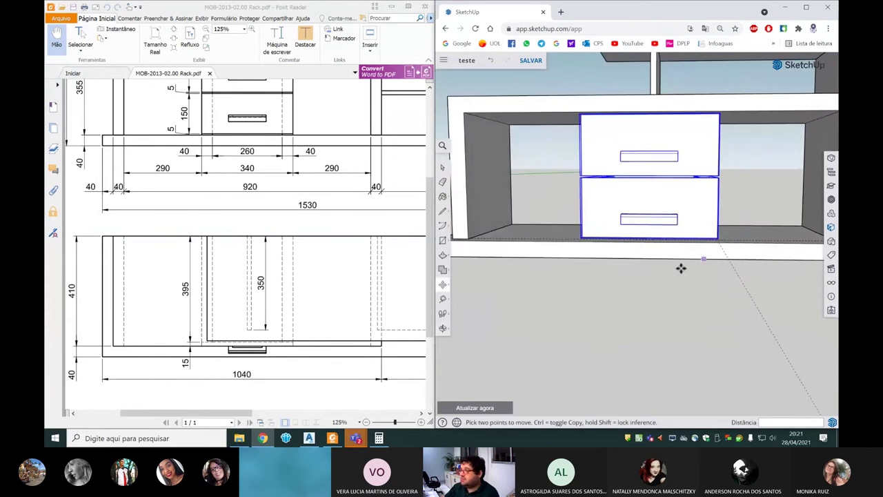
mouse_move(665, 272)
middle_mouse_down()
mouse_move(680, 256)
mouse_move(742, 265)
mouse_move(717, 248)
mouse_move(662, 315)
middle_mouse_up()
key("m")
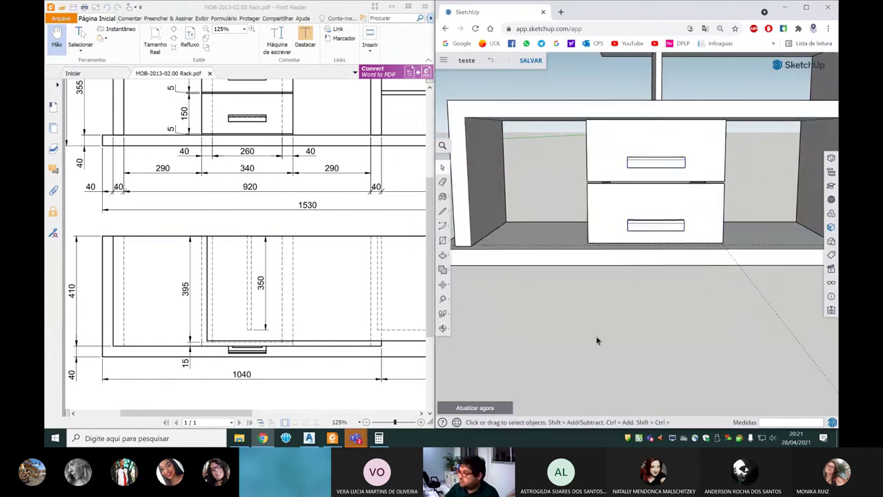
scroll(589, 312, "down", 2)
Step: Move the drawer unit 15 mm from its front corner
scroll(600, 304, "down", 2)
scroll(607, 297, "down", 3)
mouse_move(631, 281)
middle_mouse_down()
mouse_move(561, 306)
mouse_move(638, 277)
mouse_move(556, 292)
mouse_move(671, 253)
mouse_move(657, 232)
mouse_move(641, 239)
mouse_move(592, 205)
mouse_move(575, 153)
mouse_move(697, 158)
mouse_move(713, 213)
mouse_move(835, 214)
mouse_move(706, 260)
mouse_move(746, 260)
mouse_move(597, 308)
mouse_move(729, 261)
mouse_move(755, 267)
mouse_move(794, 207)
mouse_move(670, 285)
mouse_move(592, 359)
mouse_move(627, 305)
mouse_move(584, 371)
mouse_move(584, 292)
middle_mouse_up()
scroll(656, 233, "up", 5)
scroll(584, 296, "down", 3)
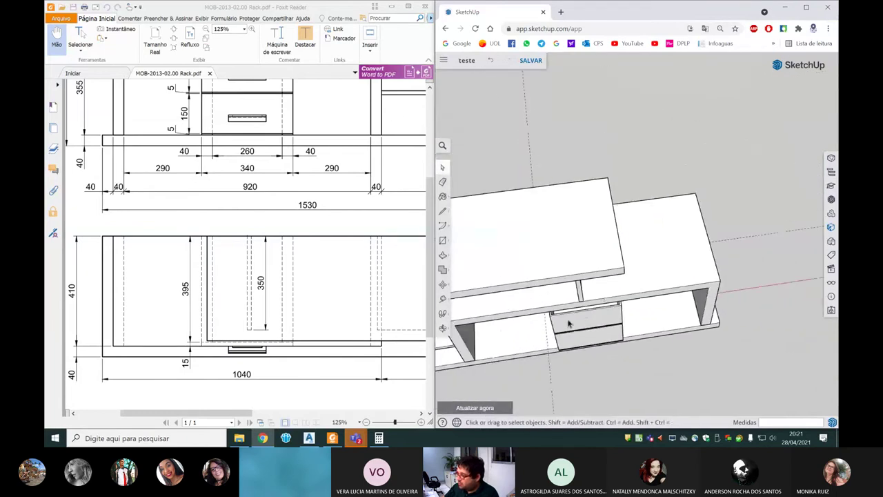
scroll(574, 336, "up", 5)
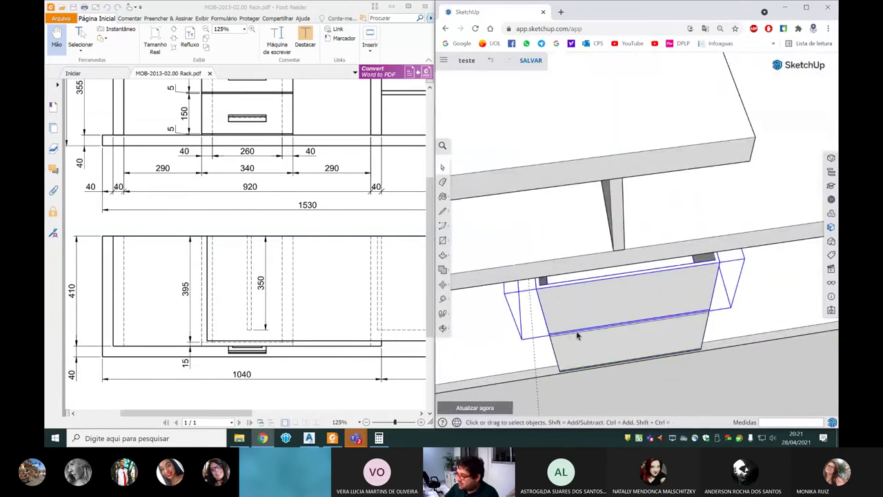
mouse_move(563, 358)
middle_mouse_down()
mouse_move(757, 278)
mouse_move(698, 176)
middle_mouse_up()
scroll(699, 176, "up", 3)
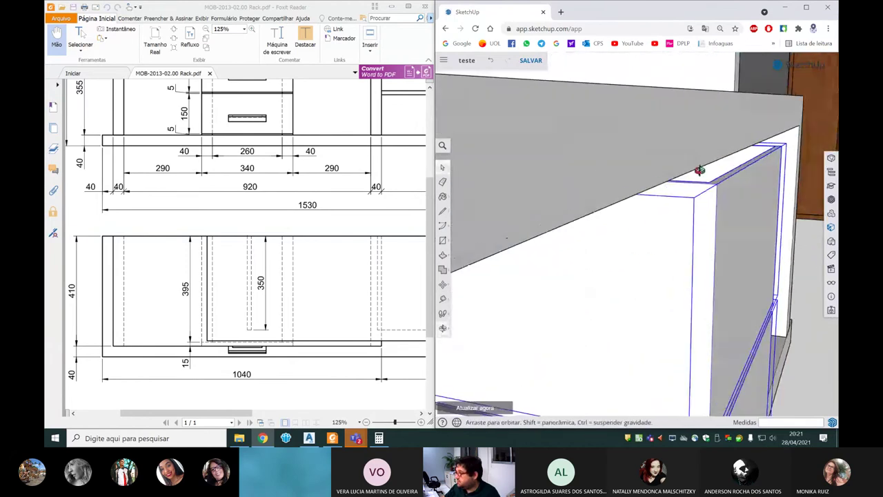
scroll(663, 193, "up", 2)
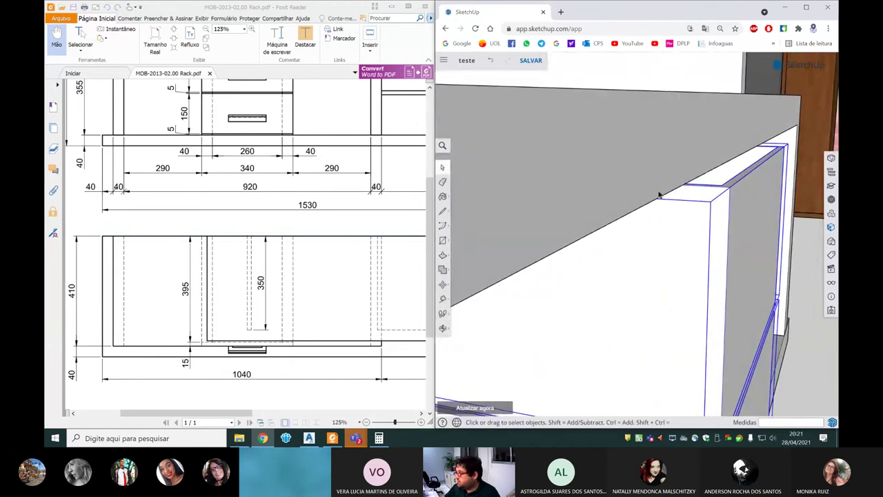
left_click(728, 190)
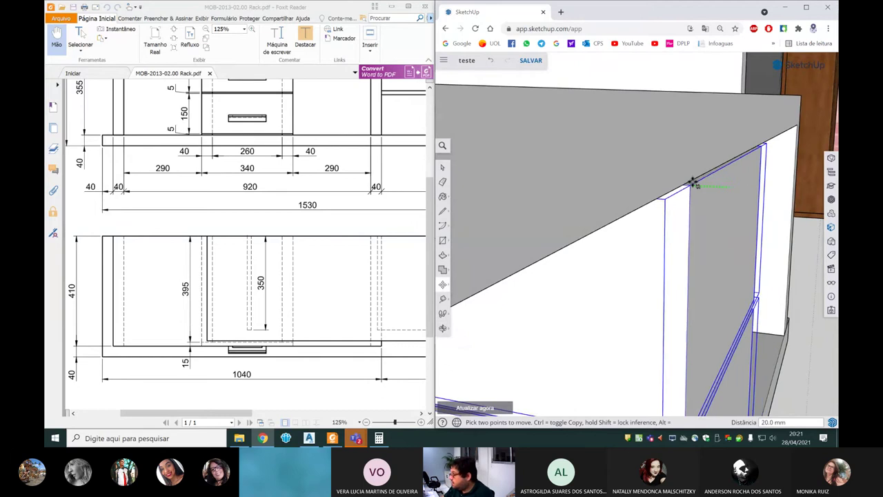
type("15")
key("Return")
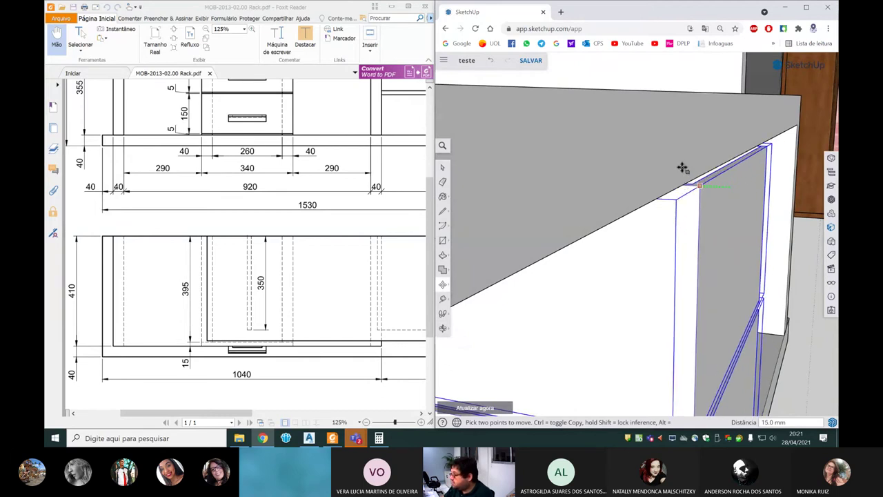
Step: Check the drawer's new position close up, then clear the selection
scroll(679, 159, "down", 3)
scroll(742, 149, "up", 3)
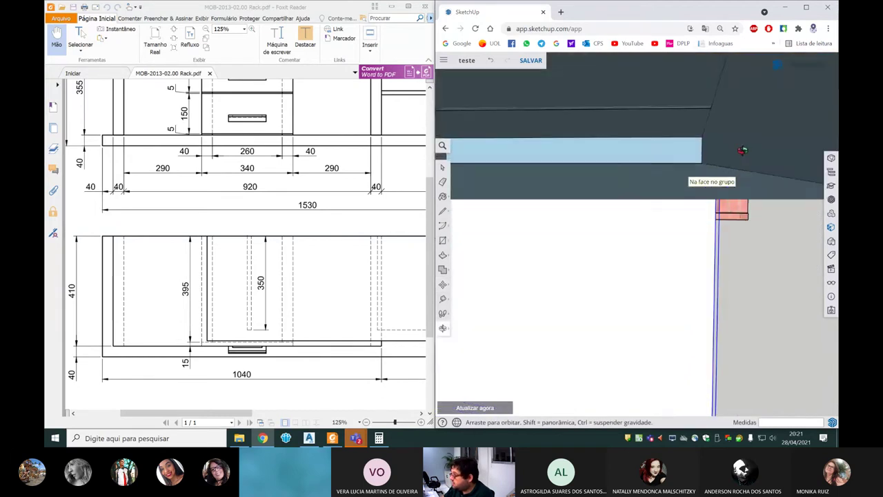
scroll(718, 173, "down", 3)
scroll(699, 193, "down", 2)
mouse_move(700, 194)
middle_mouse_down()
mouse_move(647, 228)
mouse_move(600, 304)
middle_mouse_up()
scroll(647, 229, "down", 3)
scroll(590, 315, "up", 3)
key("space")
left_click(585, 336)
middle_click_drag(585, 337, 741, 241)
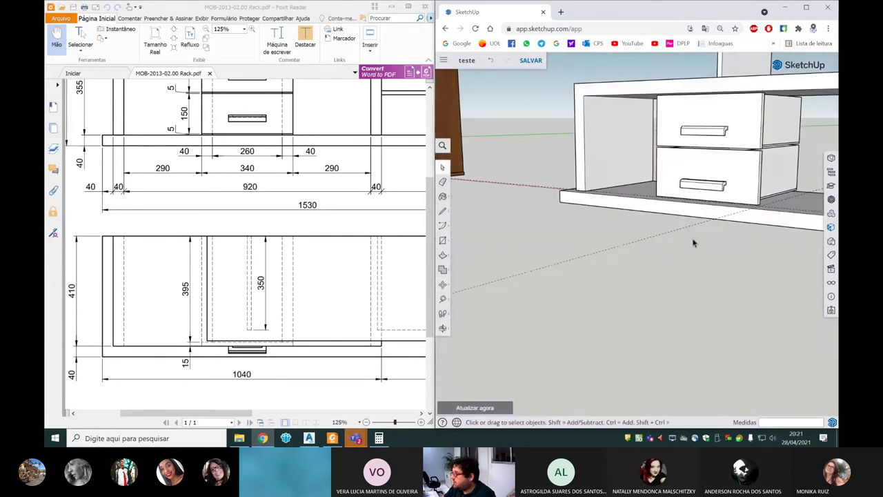
Step: Zoom out over the furniture lineup and orbit to a lower front view of the rack
scroll(694, 258, "down", 3)
scroll(689, 301, "down", 2)
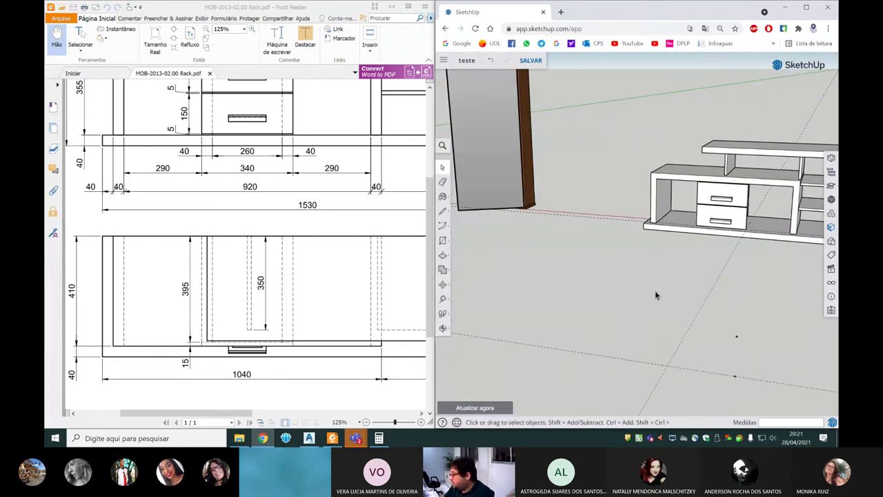
scroll(580, 205, "down", 3)
scroll(679, 201, "up", 3)
scroll(686, 221, "up", 2)
middle_click_drag(682, 227, 670, 348)
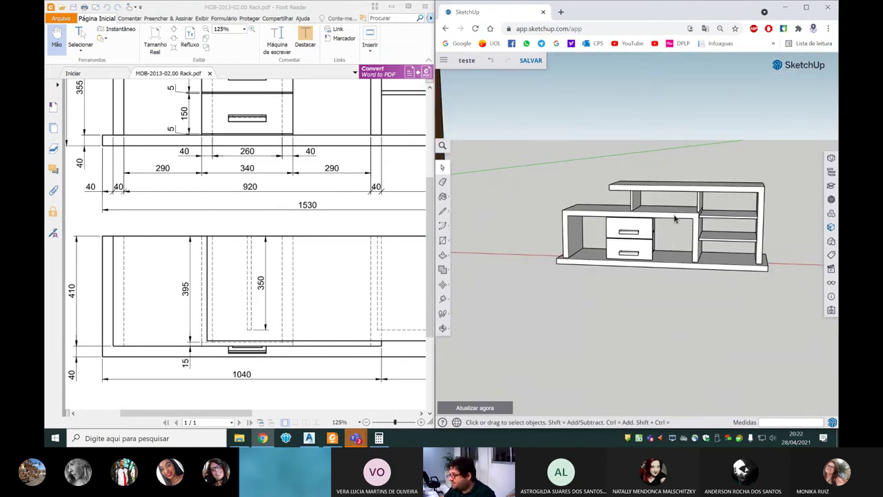
scroll(675, 230, "up", 3)
mouse_move(689, 232)
middle_mouse_down()
mouse_move(730, 217)
mouse_move(650, 254)
mouse_move(665, 219)
middle_mouse_up()
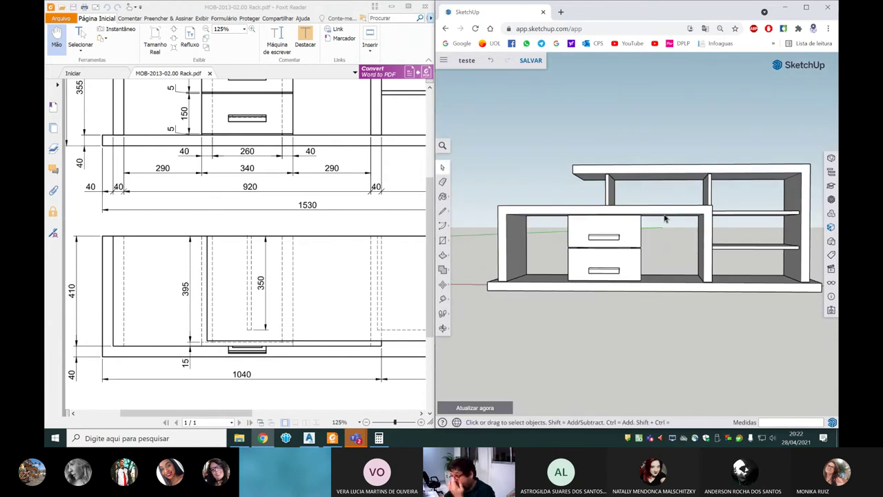
scroll(666, 219, "up", 2)
mouse_move(666, 219)
middle_mouse_down()
mouse_move(631, 226)
mouse_move(630, 201)
mouse_move(483, 214)
middle_mouse_up()
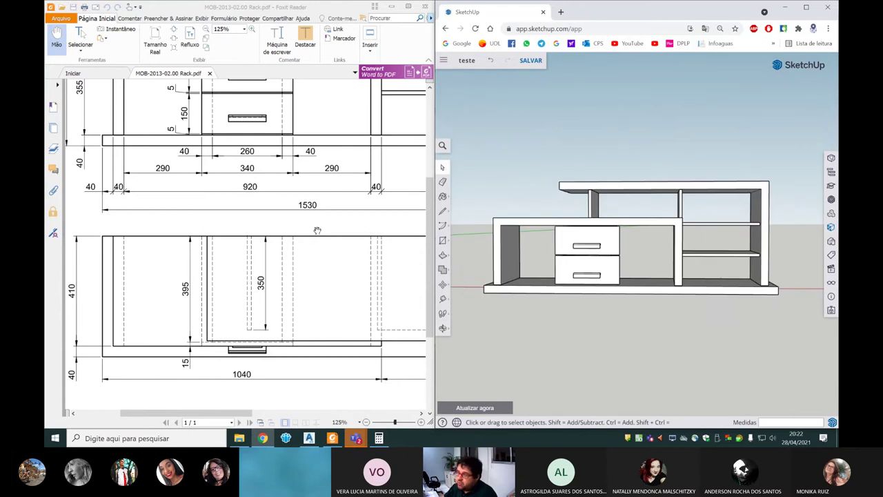
Step: View the lineup from above and zoom back in on the white rack
scroll(632, 249, "up", 3)
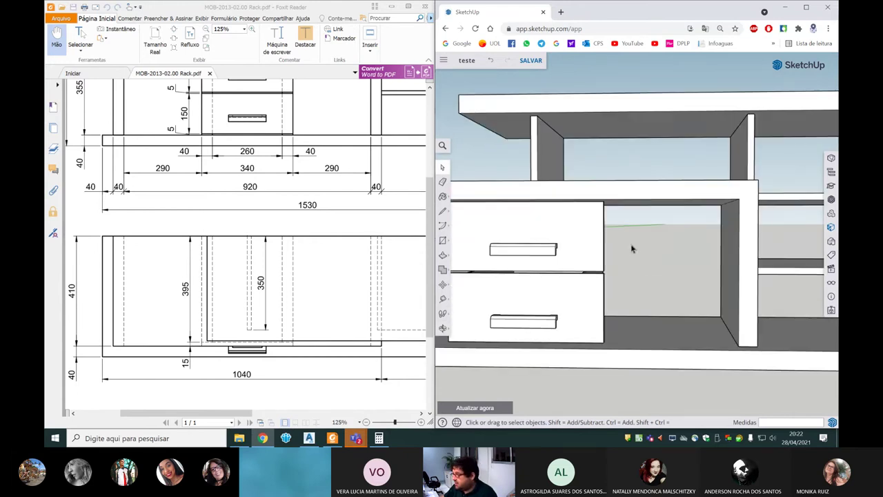
scroll(631, 248, "down", 3)
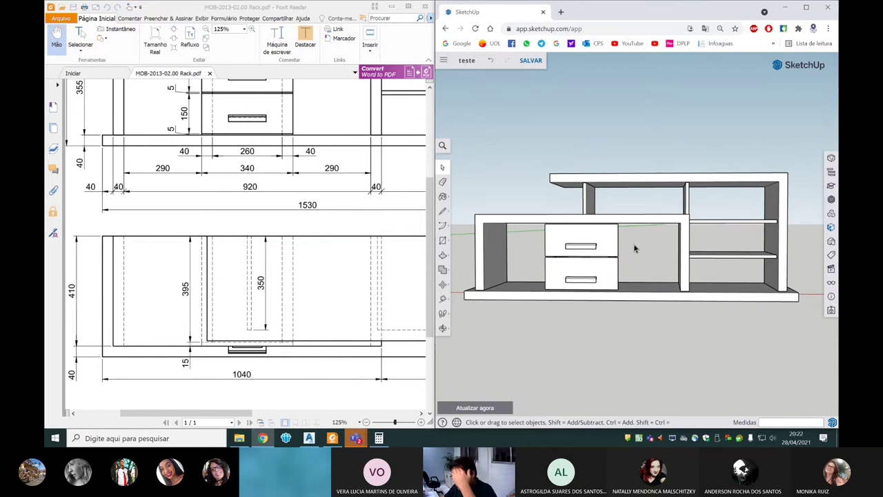
scroll(636, 249, "down", 2)
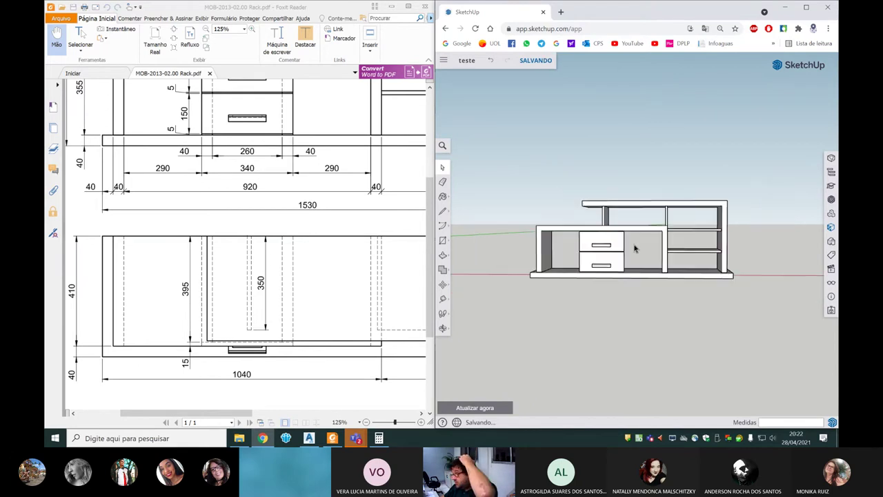
scroll(668, 237, "down", 3)
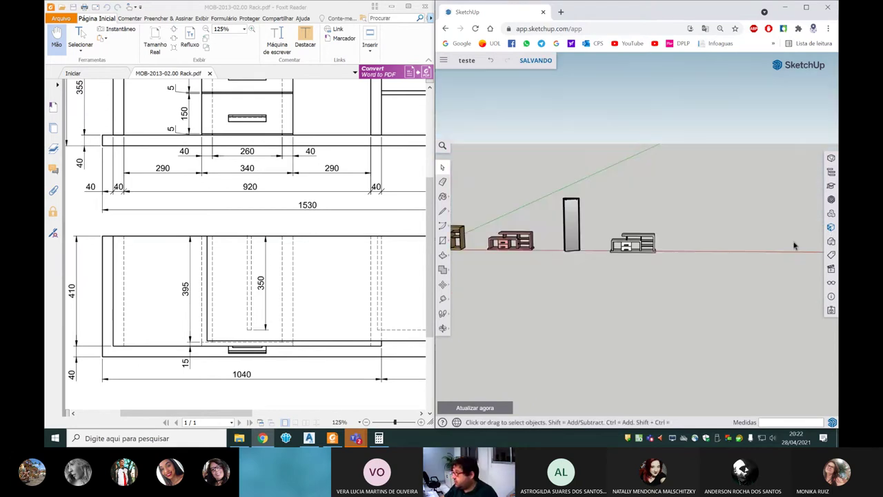
middle_click_drag(668, 237, 633, 243)
scroll(587, 274, "up", 2)
Step: Enter the upper drawer group and view it from high, low and frontal angles
scroll(537, 289, "up", 3)
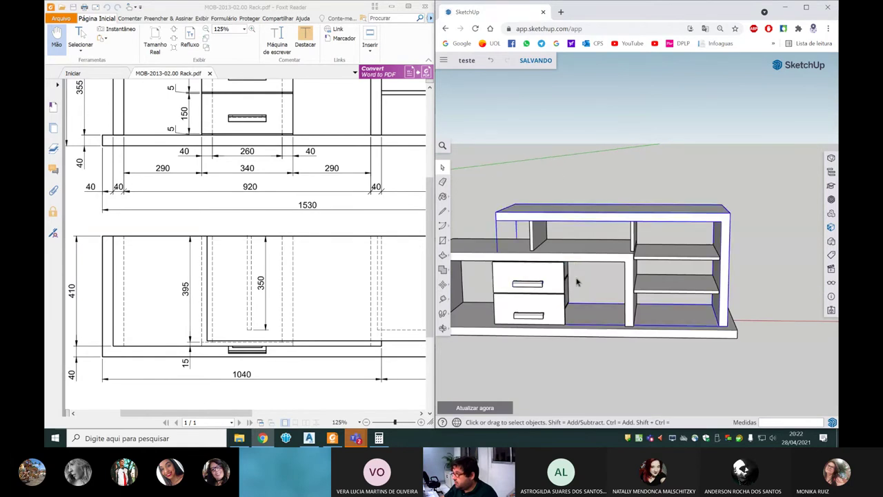
left_click(537, 291)
double_click(525, 278)
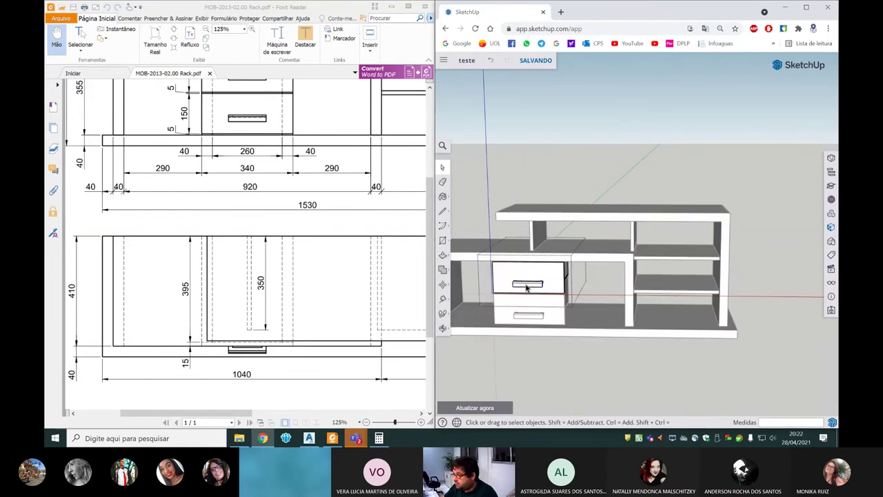
left_click(544, 359)
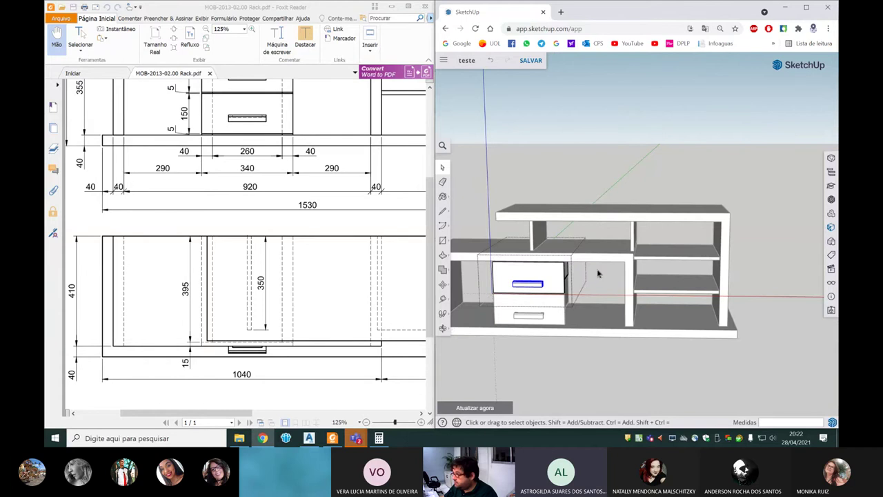
middle_click_drag(599, 274, 513, 305)
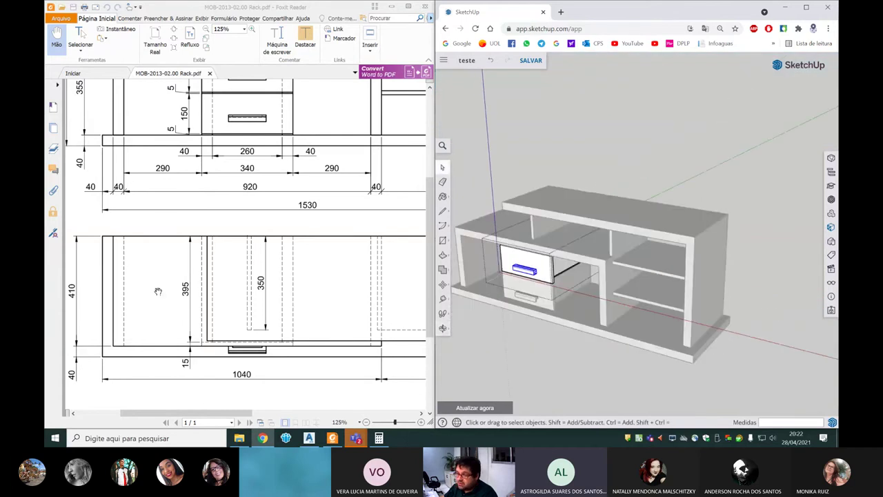
mouse_move(487, 293)
middle_mouse_down()
mouse_move(504, 335)
mouse_move(443, 328)
middle_mouse_up()
mouse_move(570, 324)
middle_mouse_down()
mouse_move(522, 283)
mouse_move(186, 256)
middle_mouse_up()
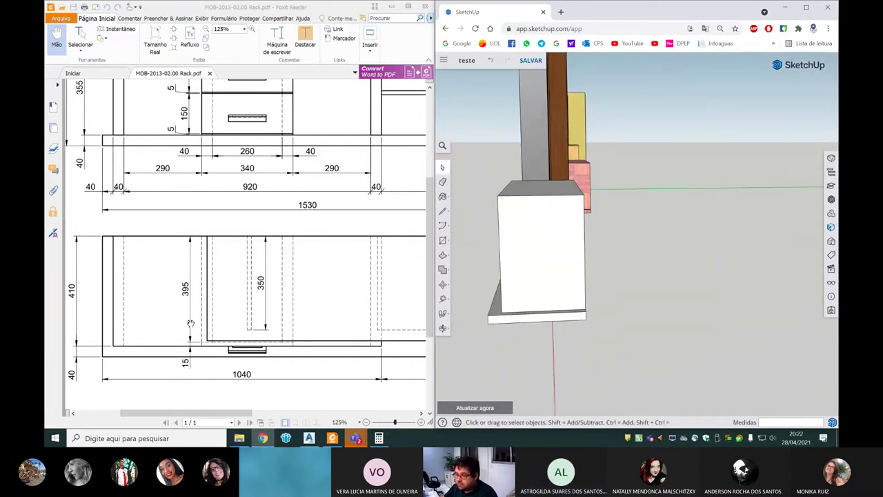
mouse_move(529, 260)
middle_mouse_down()
mouse_move(630, 252)
mouse_move(463, 247)
middle_mouse_up()
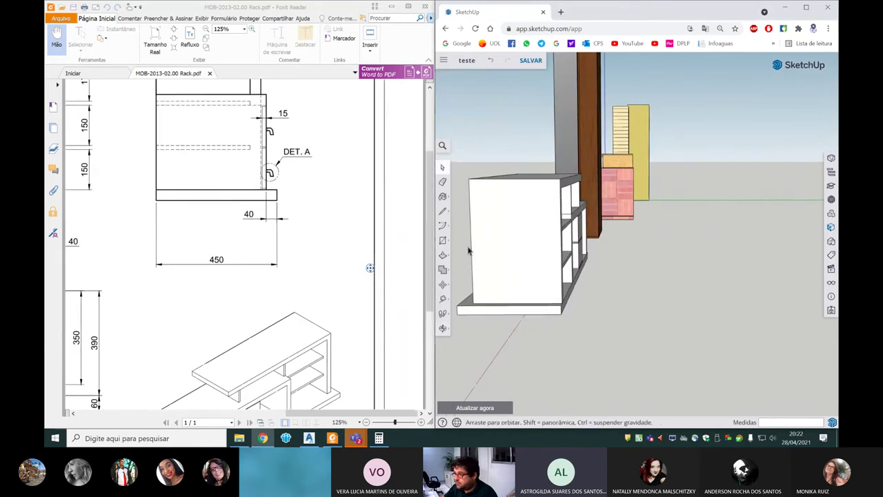
left_click_drag(370, 266, 329, 277)
scroll(356, 369, "down", 3)
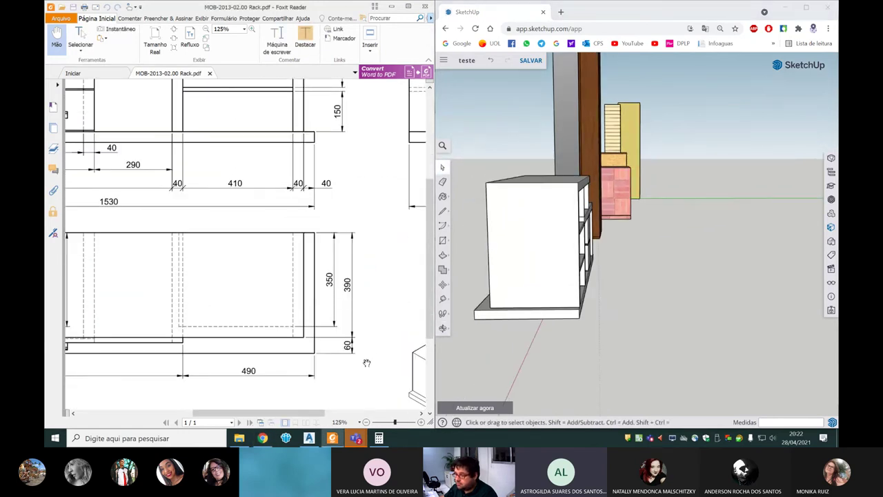
scroll(340, 392, "down", 1)
left_click(341, 413)
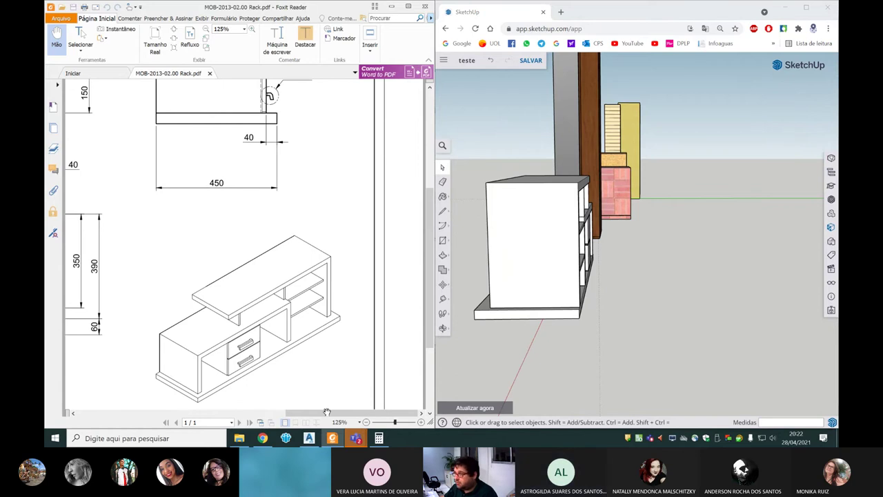
scroll(276, 331, "up", 5)
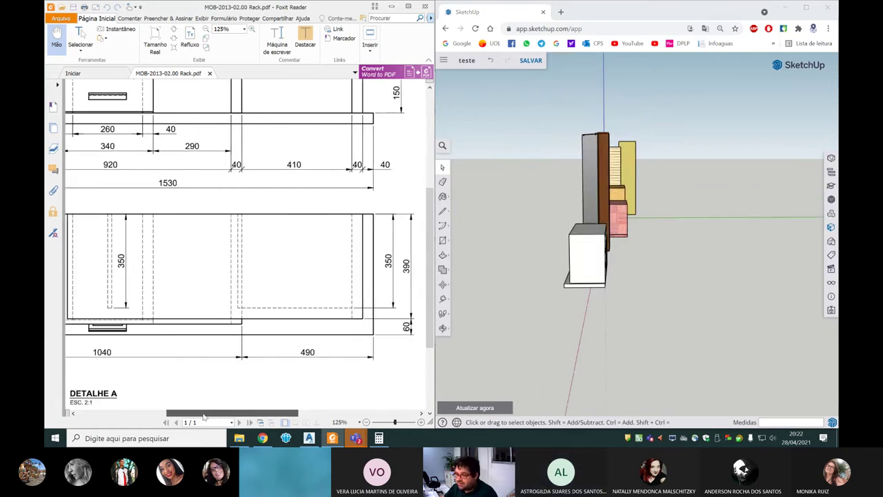
scroll(221, 299, "up", 2)
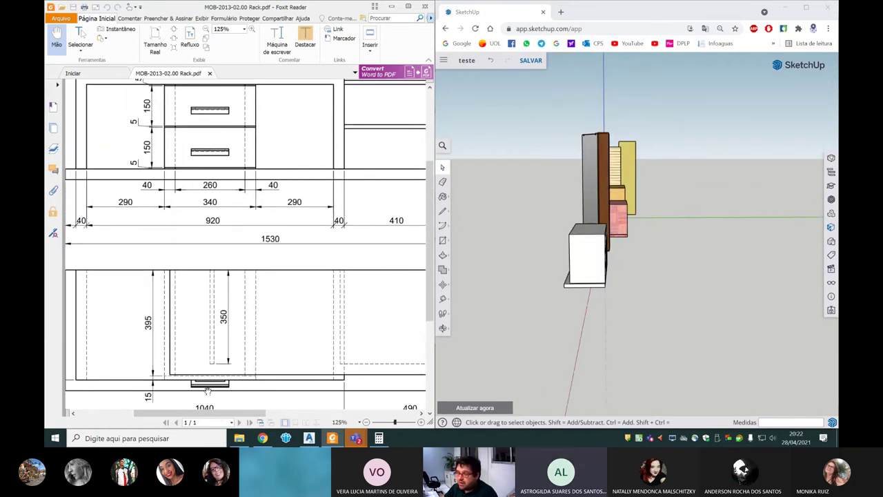
mouse_move(205, 414)
left_mouse_down()
mouse_move(165, 414)
mouse_move(209, 413)
left_mouse_up()
Step: Orbit and zoom to a front three-quarter view of the rack beside the other furniture
mouse_move(512, 339)
middle_mouse_down()
mouse_move(669, 301)
mouse_move(675, 256)
middle_mouse_up()
scroll(631, 238, "up", 5)
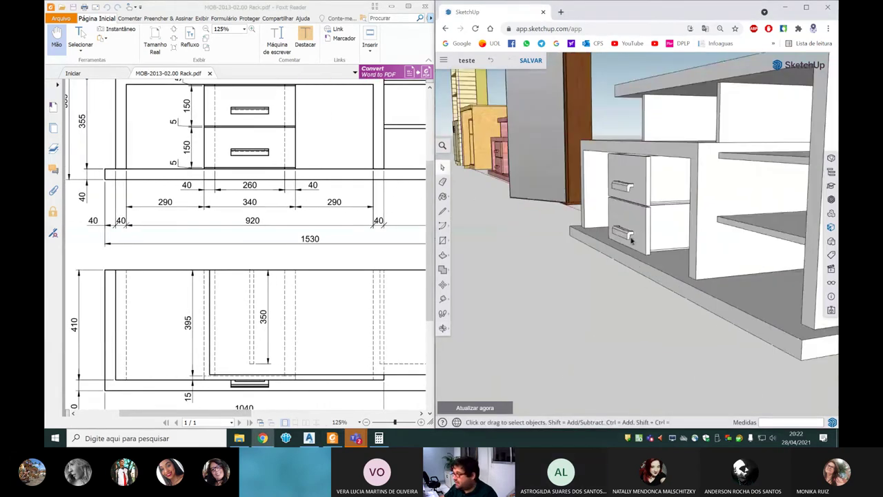
scroll(632, 238, "down", 5)
mouse_move(631, 238)
middle_mouse_down()
mouse_move(696, 236)
mouse_move(678, 247)
mouse_move(696, 229)
mouse_move(745, 229)
middle_mouse_up()
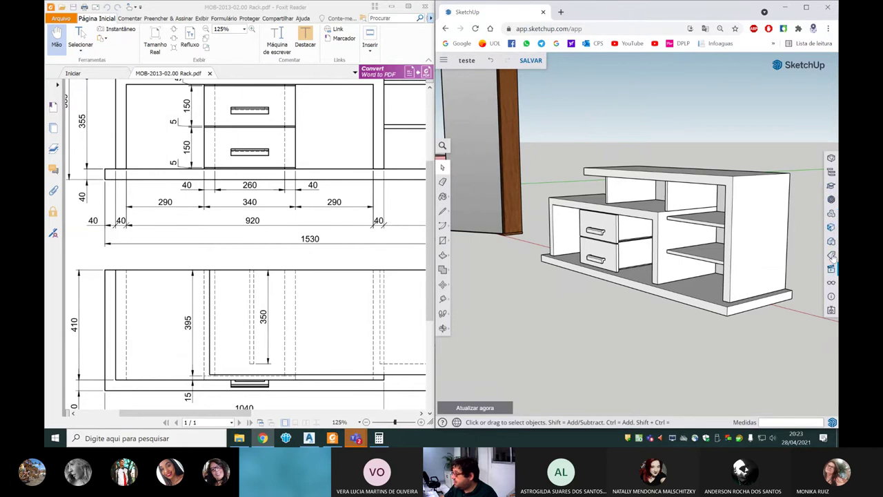
Step: Paint the rack's panels and shelves yellow from the Materials colours
left_click(831, 232)
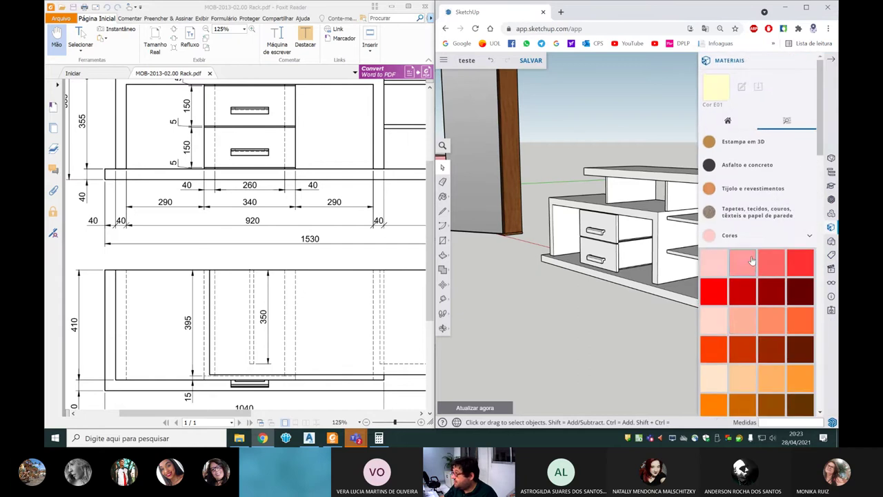
scroll(751, 269, "down", 3)
scroll(634, 230, "down", 2)
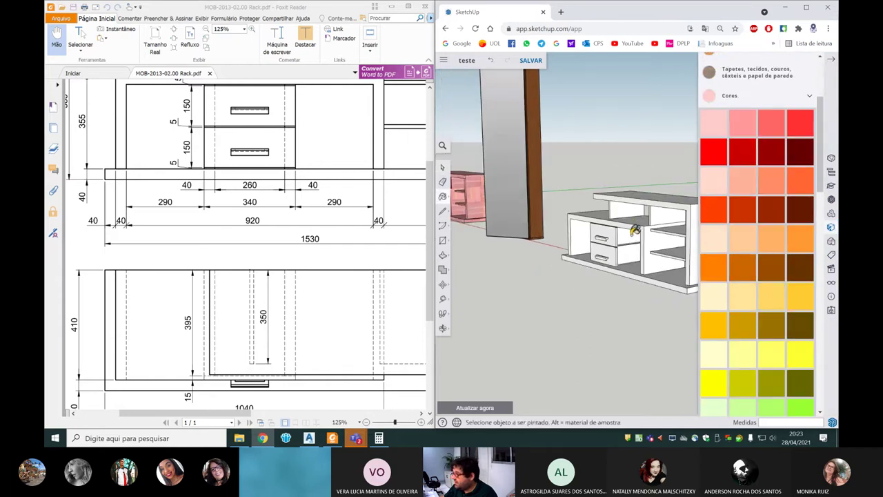
left_click(639, 219)
middle_click_drag(642, 197, 648, 198)
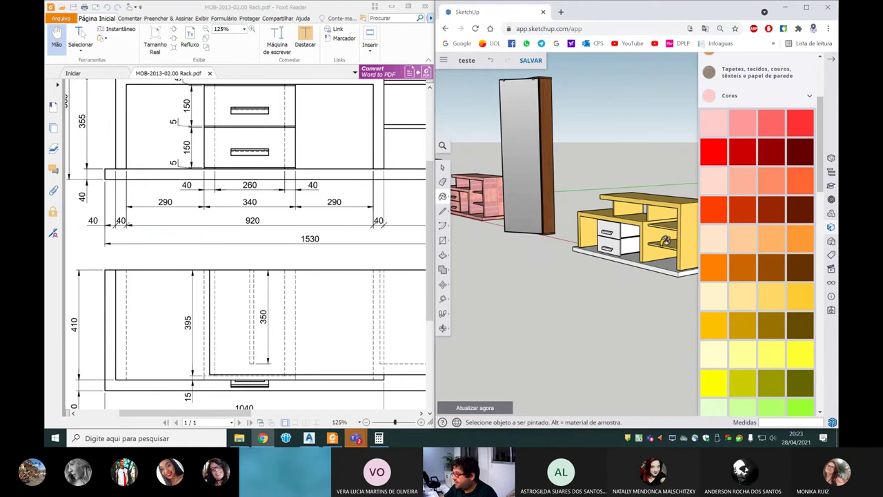
scroll(623, 252, "up", 2)
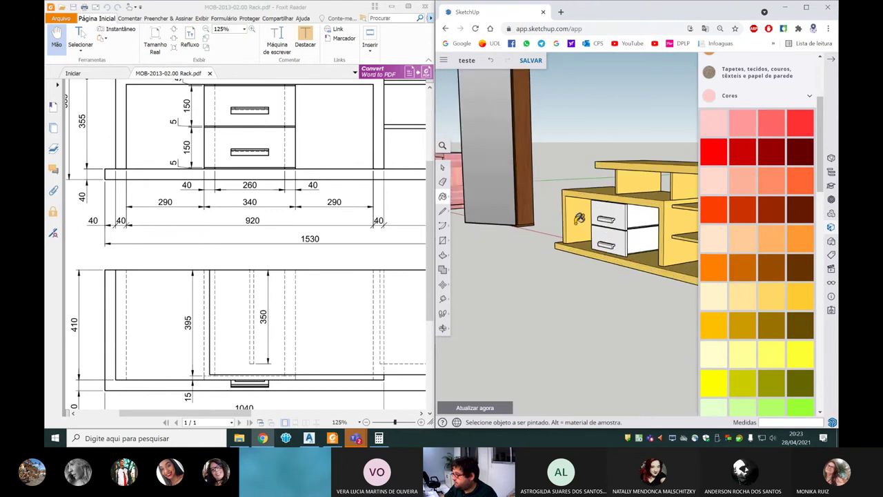
mouse_move(637, 234)
middle_mouse_down()
mouse_move(579, 244)
mouse_move(584, 250)
mouse_move(604, 231)
middle_mouse_up()
key("space")
scroll(620, 218, "up", 2)
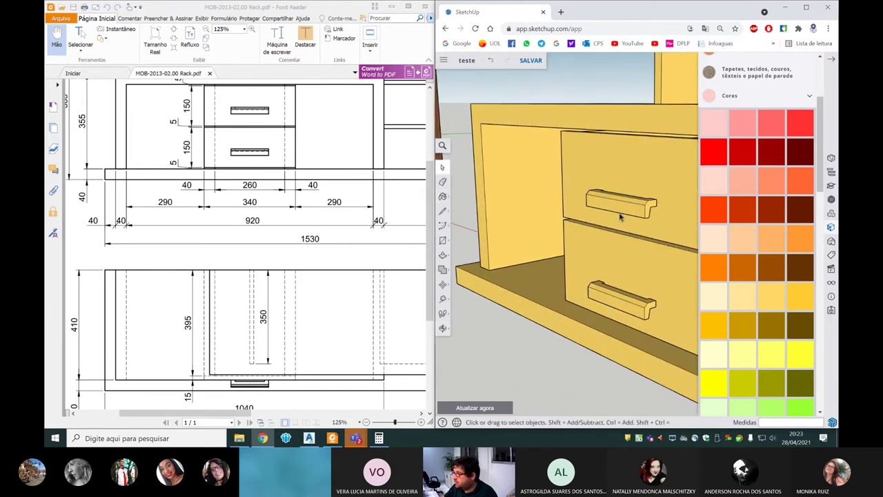
Step: Enter each drawer group and paint its handle dark brown
double_click(622, 216)
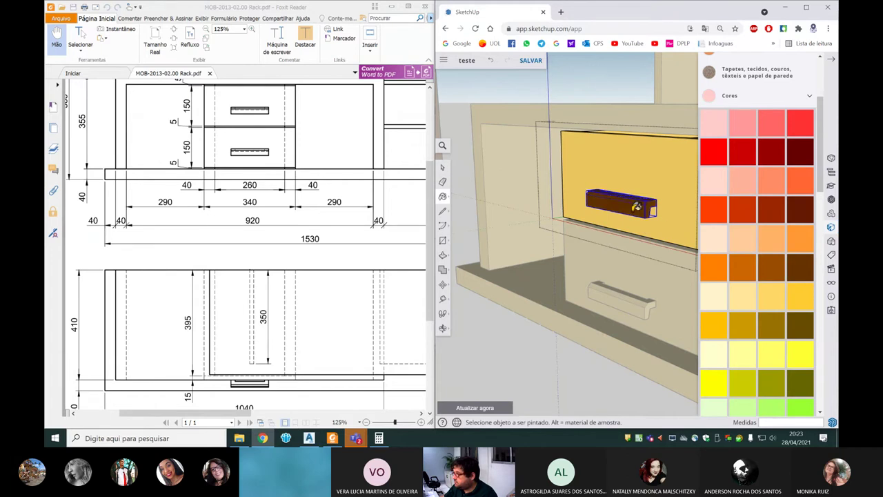
double_click(626, 309)
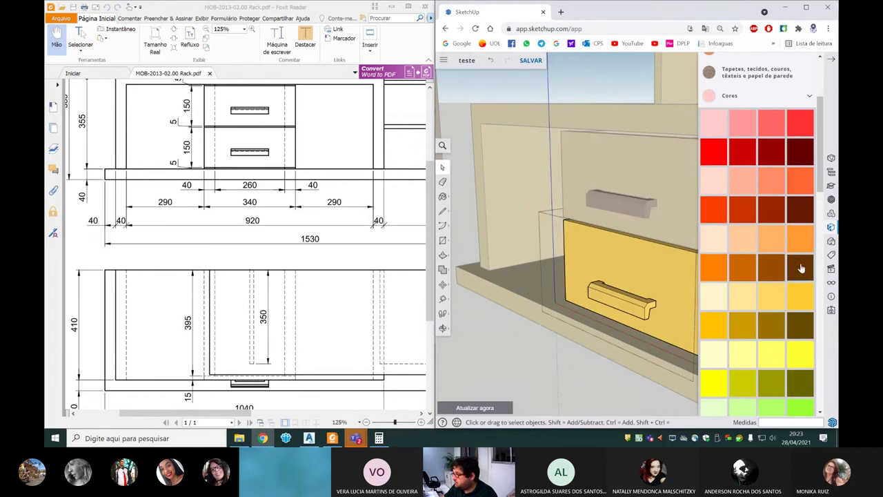
double_click(619, 207)
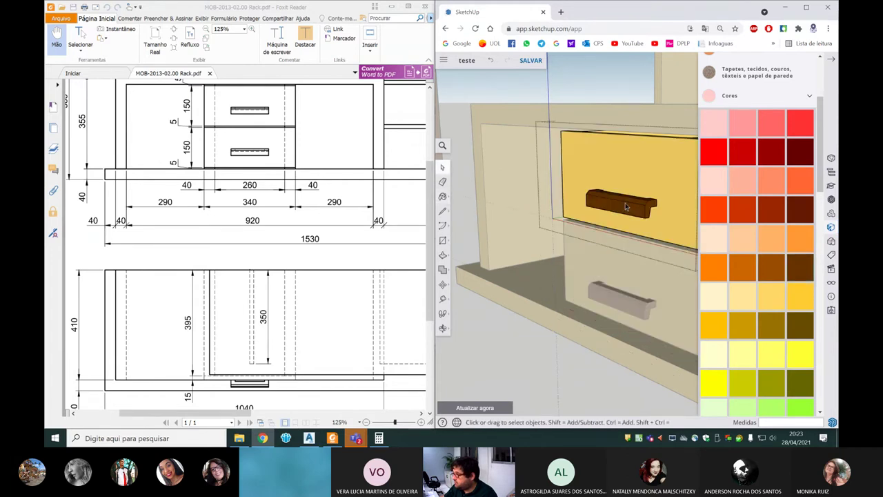
key("b")
key("space")
scroll(632, 204, "down", 3)
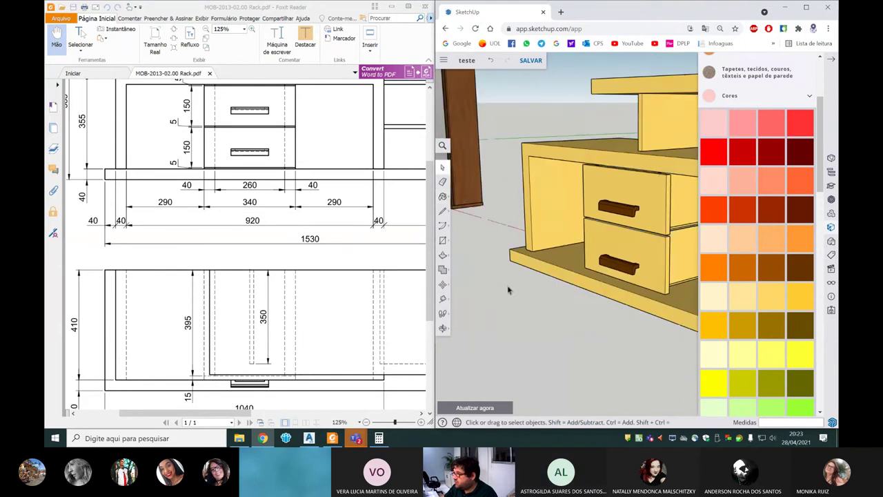
scroll(621, 202, "down", 5)
scroll(611, 201, "down", 3)
scroll(599, 200, "down", 2)
middle_click_drag(599, 200, 552, 207)
scroll(531, 221, "up", 5)
scroll(514, 233, "up", 3)
scroll(514, 233, "down", 3)
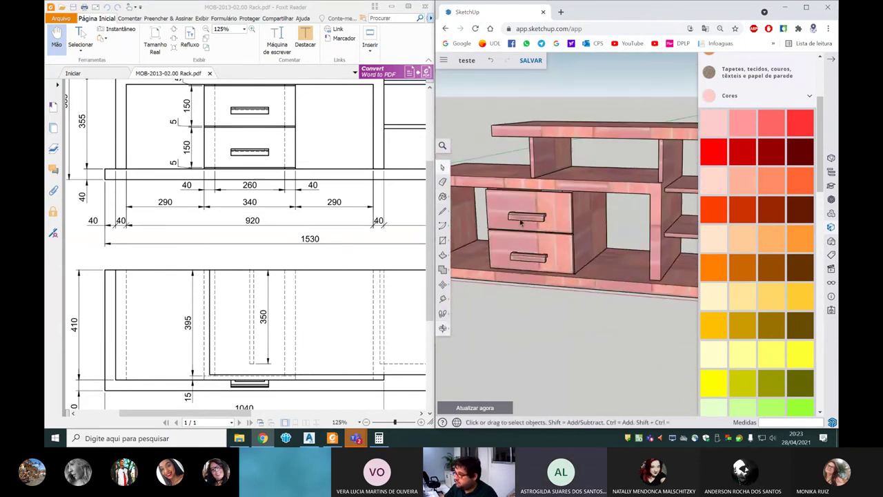
scroll(525, 221, "down", 3)
scroll(535, 210, "down", 2)
scroll(558, 206, "up", 2)
scroll(558, 206, "down", 3)
middle_click_drag(612, 215, 591, 259)
scroll(591, 259, "up", 4)
scroll(689, 254, "up", 2)
mouse_move(688, 254)
middle_mouse_down()
mouse_move(617, 262)
mouse_move(536, 222)
mouse_move(605, 256)
mouse_move(502, 255)
middle_mouse_up()
scroll(608, 268, "up", 2)
scroll(537, 222, "up", 3)
scroll(501, 256, "down", 3)
scroll(578, 258, "down", 2)
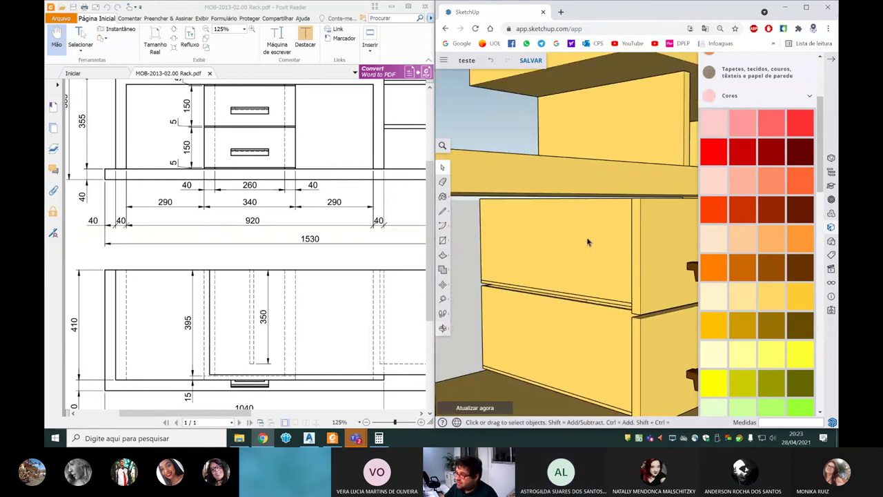
scroll(580, 221, "down", 2)
scroll(543, 244, "down", 2)
mouse_move(543, 245)
middle_mouse_down()
mouse_move(552, 257)
mouse_move(256, 434)
middle_mouse_up()
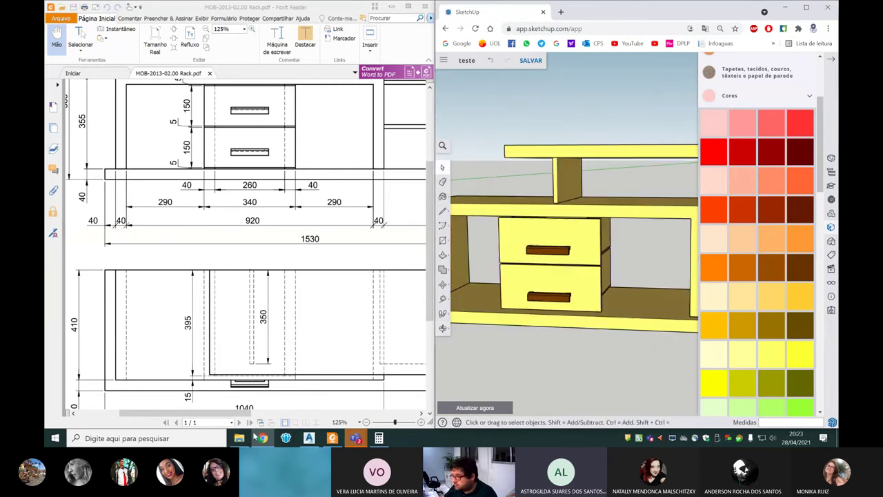
scroll(296, 414, "right", 5)
scroll(324, 376, "down", 2)
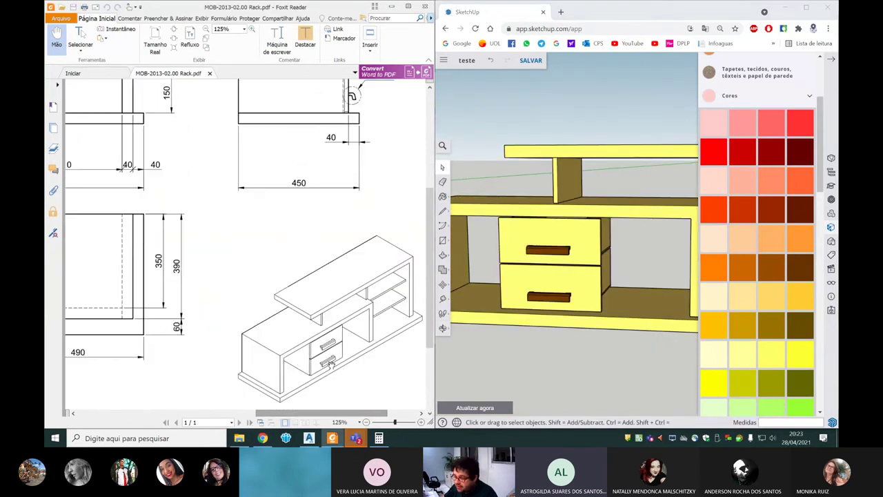
scroll(586, 263, "up", 1)
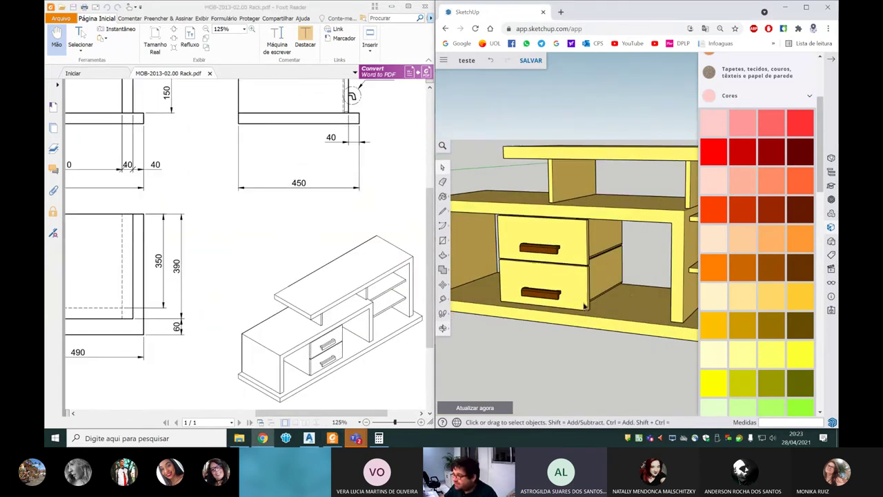
scroll(615, 228, "up", 2)
scroll(615, 228, "up", 3)
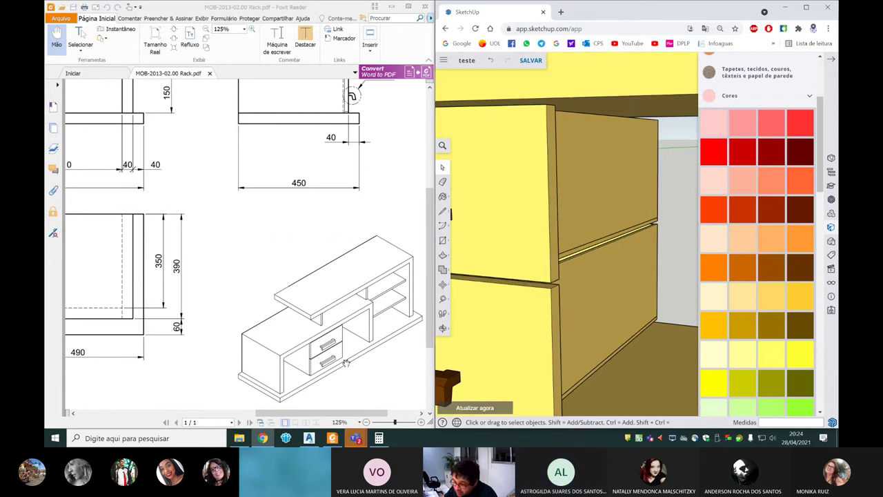
mouse_move(572, 274)
middle_mouse_down()
mouse_move(536, 276)
mouse_move(446, 215)
middle_mouse_up()
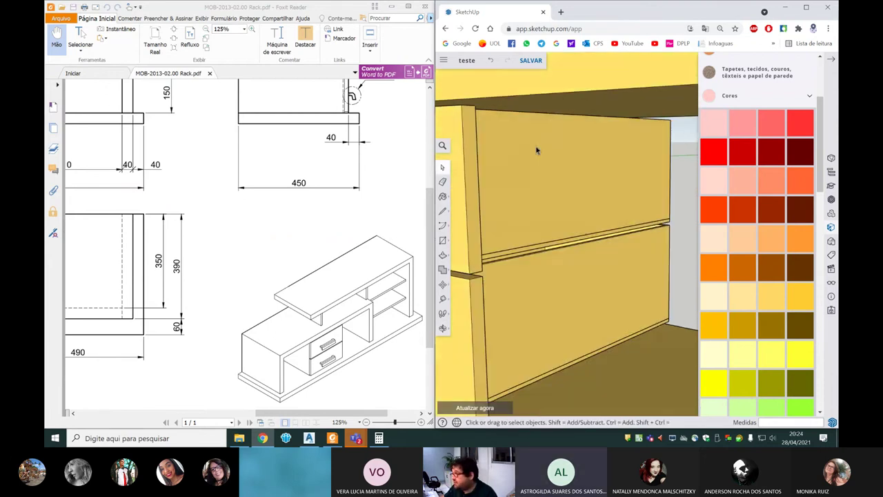
scroll(538, 150, "down", 2)
scroll(552, 186, "down", 2)
scroll(572, 227, "down", 2)
scroll(572, 228, "down", 1)
scroll(572, 228, "up", 2)
scroll(572, 228, "down", 3)
mouse_move(572, 228)
middle_mouse_down()
mouse_move(593, 211)
mouse_move(621, 221)
middle_mouse_up()
scroll(621, 221, "up", 2)
scroll(649, 228, "up", 1)
scroll(663, 234, "up", 1)
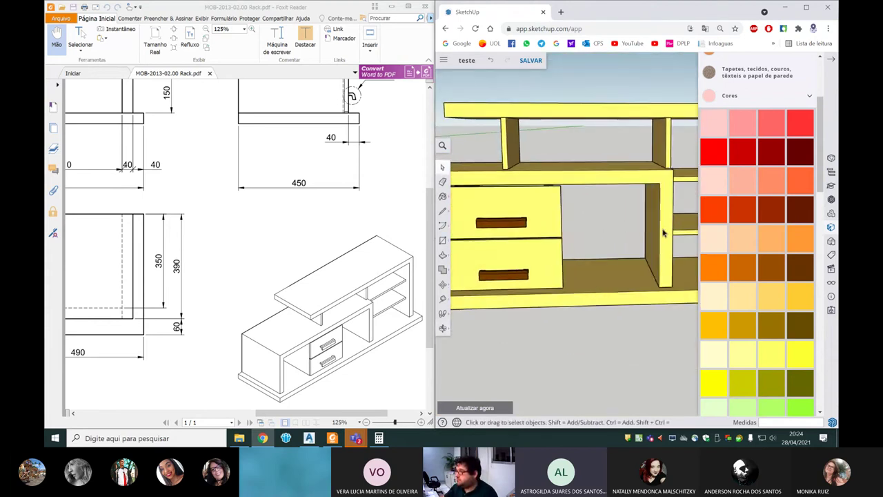
scroll(663, 233, "down", 2)
scroll(617, 229, "down", 2)
middle_click_drag(623, 203, 568, 272)
scroll(567, 271, "down", 3)
scroll(586, 242, "up", 1)
scroll(600, 228, "up", 2)
scroll(612, 209, "up", 3)
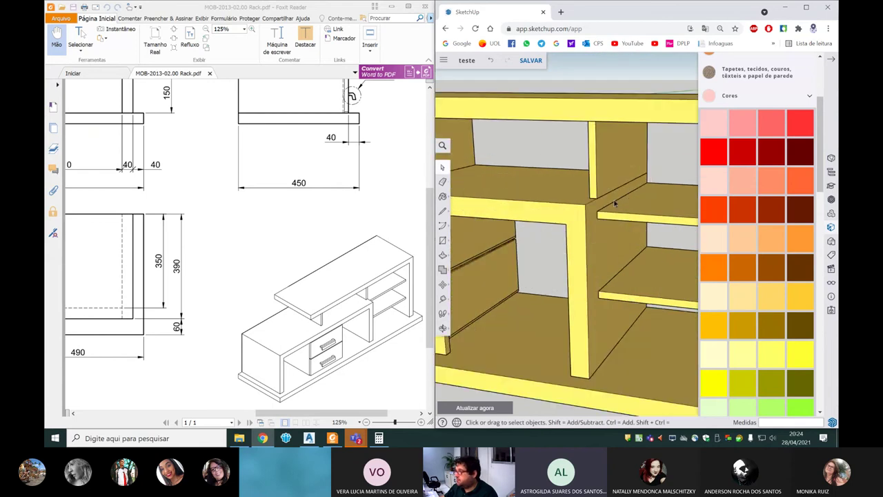
scroll(613, 209, "down", 1)
scroll(593, 200, "down", 4)
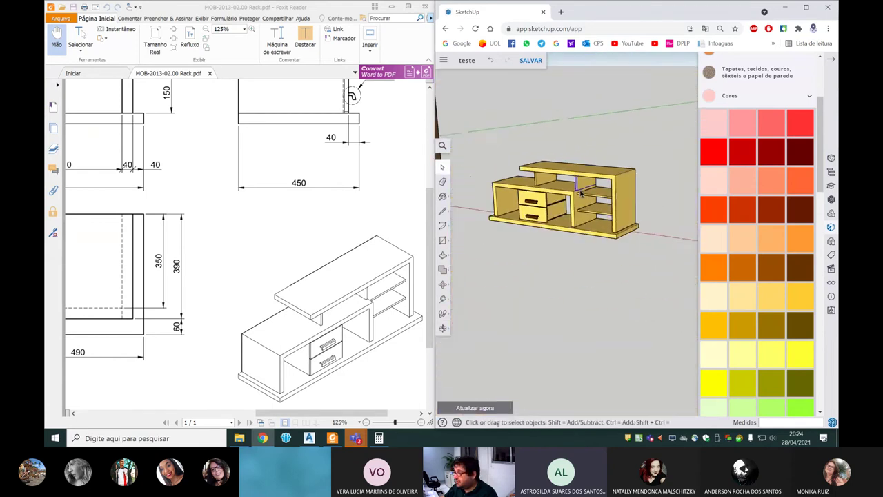
scroll(581, 194, "up", 2)
scroll(581, 203, "up", 3)
Step: Orbit and zoom around the yellow TV rack, checking the context menus of its divider and shelf
right_click(564, 218)
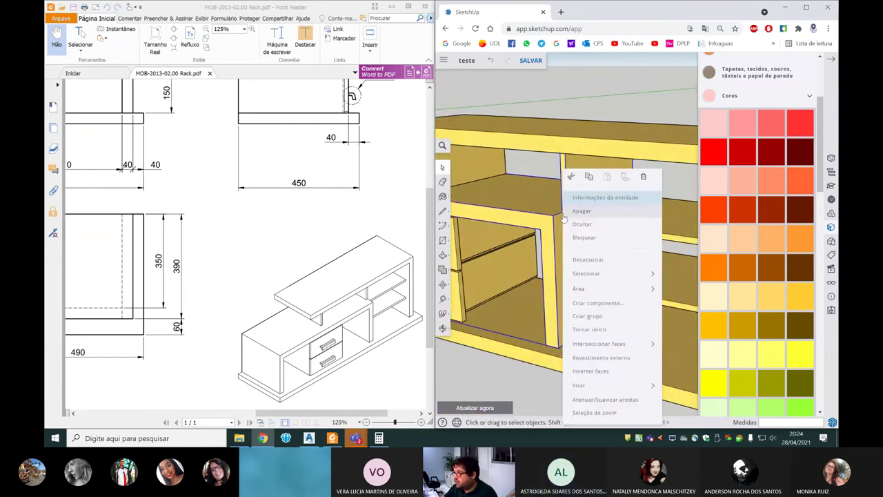
left_click(598, 268)
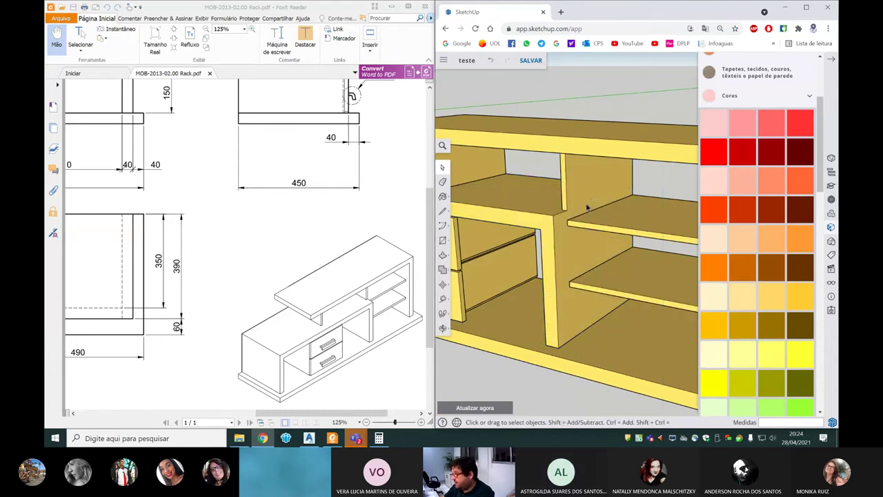
scroll(590, 211, "down", 5)
scroll(601, 221, "up", 1)
scroll(603, 231, "up", 2)
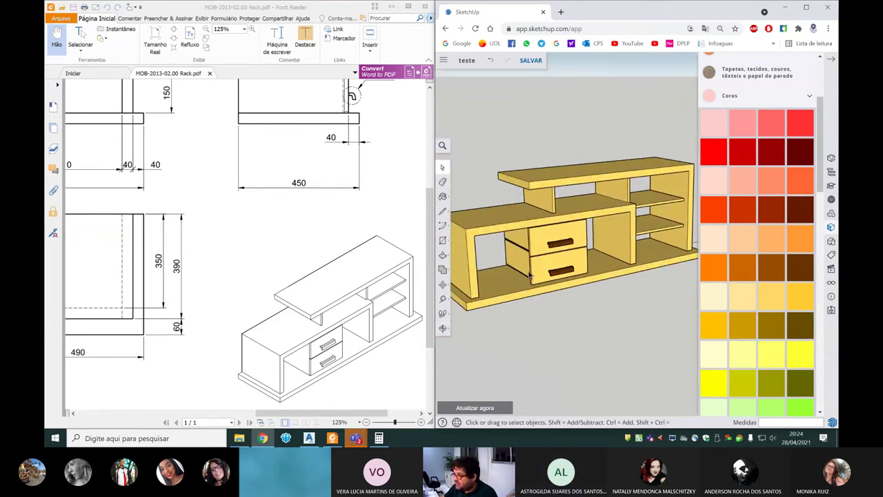
scroll(606, 252, "up", 2)
scroll(610, 269, "up", 2)
scroll(610, 269, "down", 3)
mouse_move(610, 270)
middle_mouse_down()
mouse_move(556, 295)
mouse_move(528, 207)
middle_mouse_up()
scroll(535, 228, "up", 2)
scroll(535, 228, "up", 2)
scroll(528, 207, "up", 3)
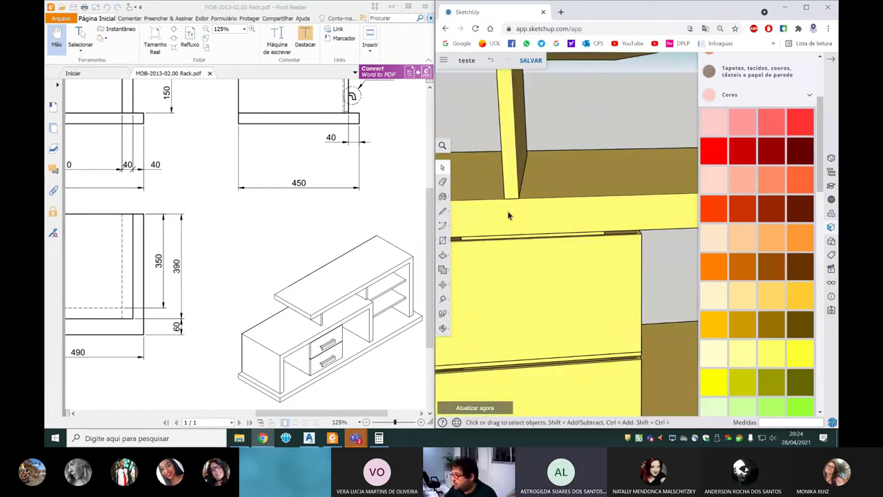
right_click(502, 198)
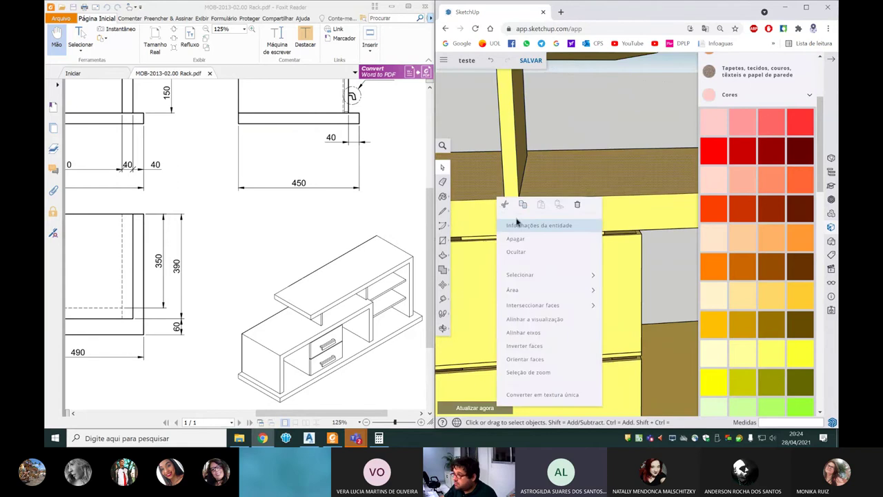
left_click(515, 202)
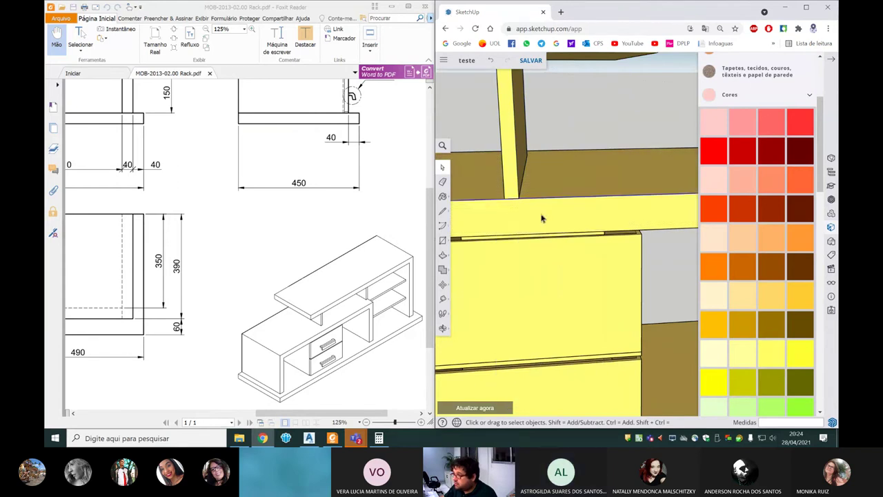
scroll(522, 198, "down", 5)
scroll(536, 196, "up", 3)
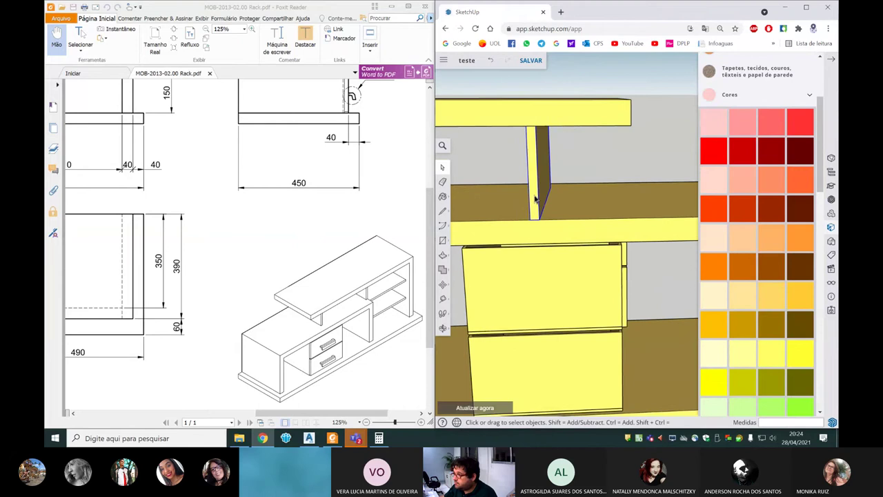
scroll(579, 205, "down", 8)
middle_click_drag(579, 205, 491, 164)
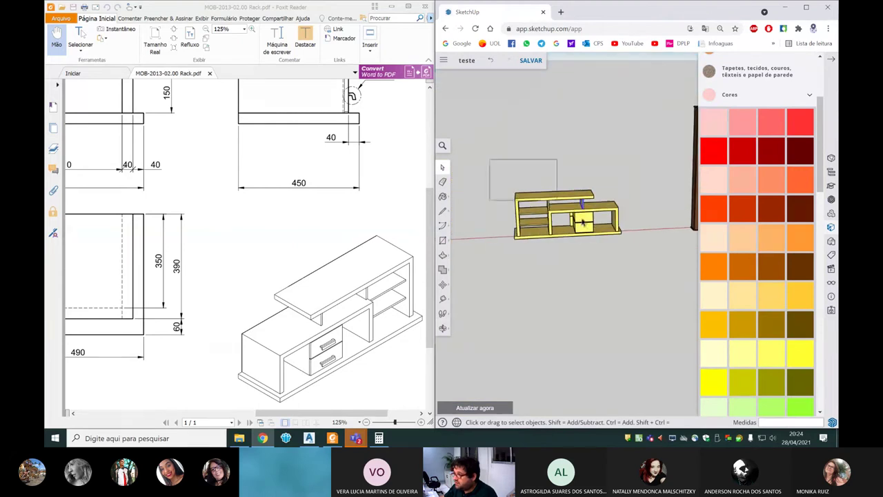
Step: Select the whole yellow rack model and explode it into separate boards
right_click(562, 212)
left_click(486, 151)
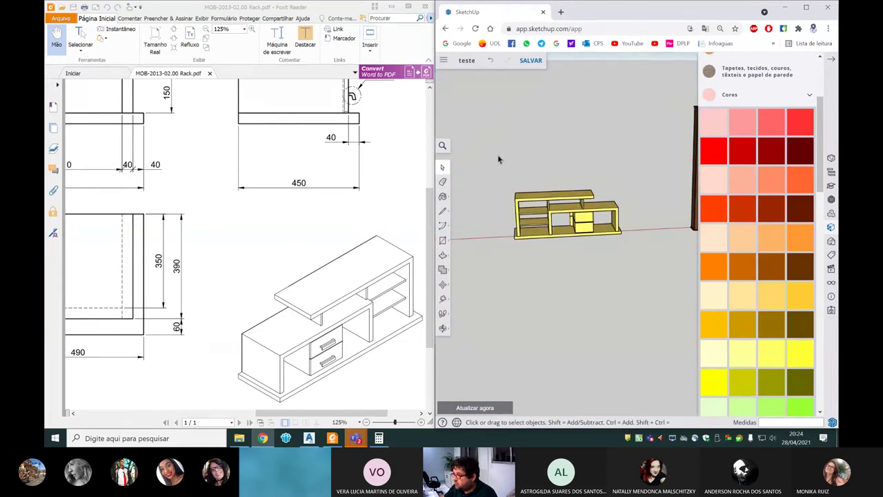
right_click(564, 226)
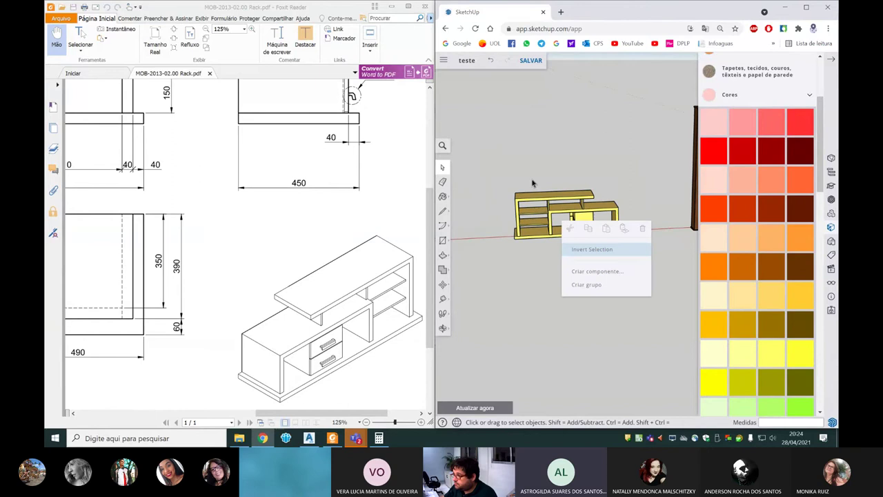
left_click(597, 237)
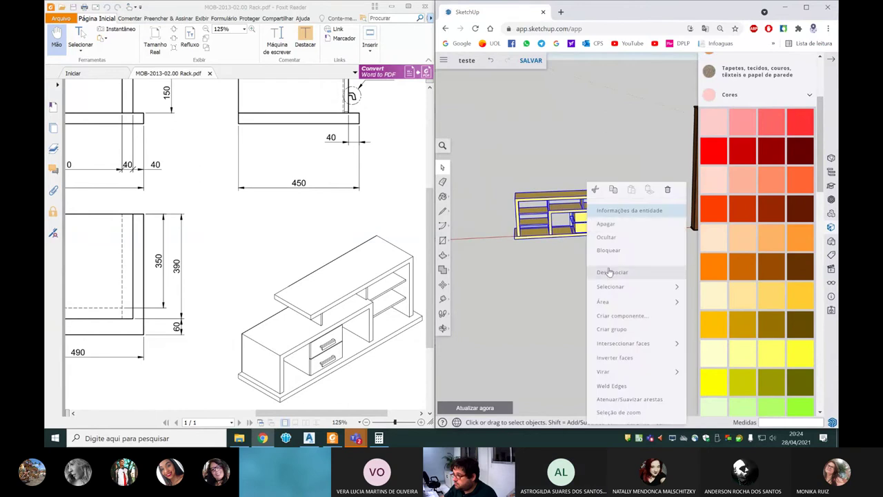
left_click(593, 272)
scroll(593, 228, "up", 5)
scroll(628, 250, "down", 1)
scroll(628, 250, "down", 2)
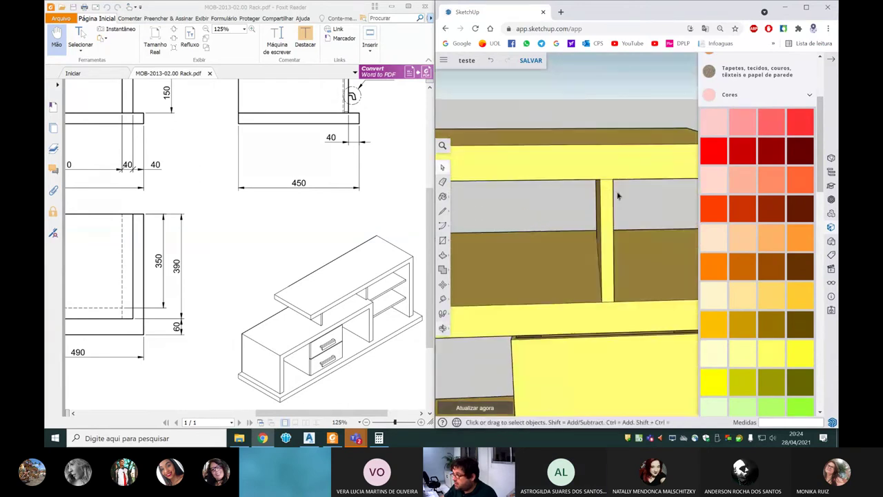
left_click(611, 302)
key("Escape")
scroll(621, 238, "down", 3)
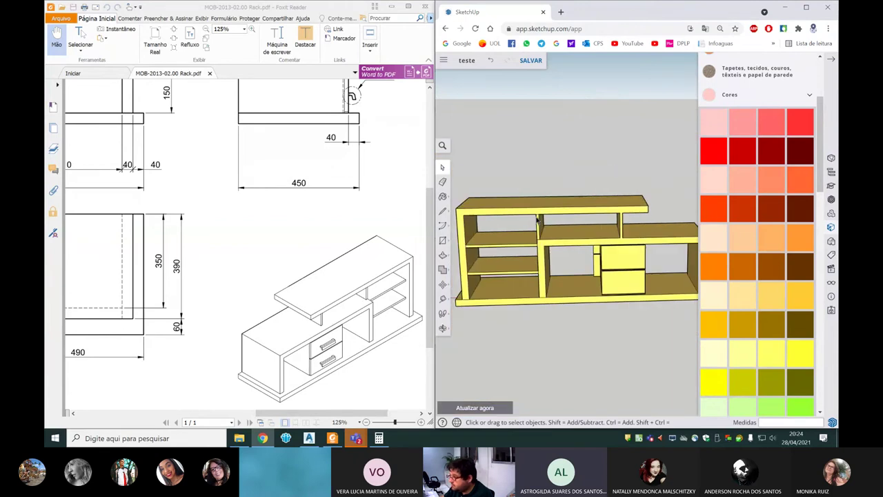
scroll(538, 217, "up", 4)
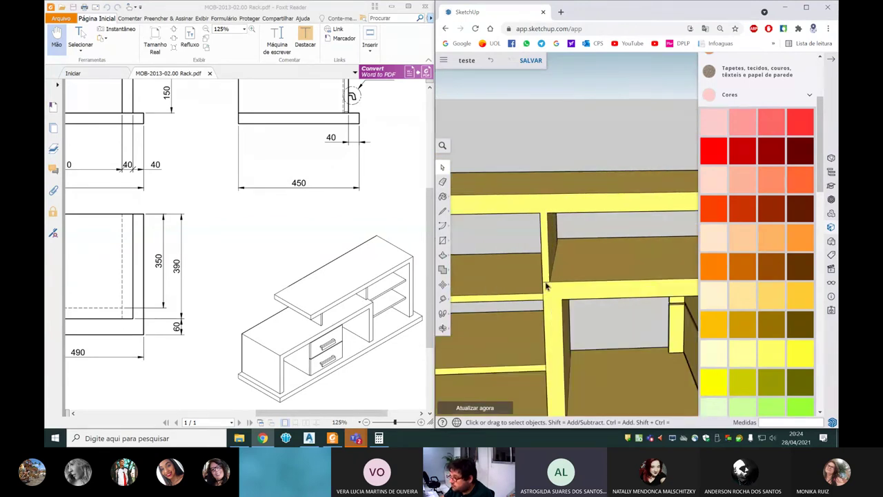
scroll(546, 286, "down", 3)
scroll(465, 255, "up", 4)
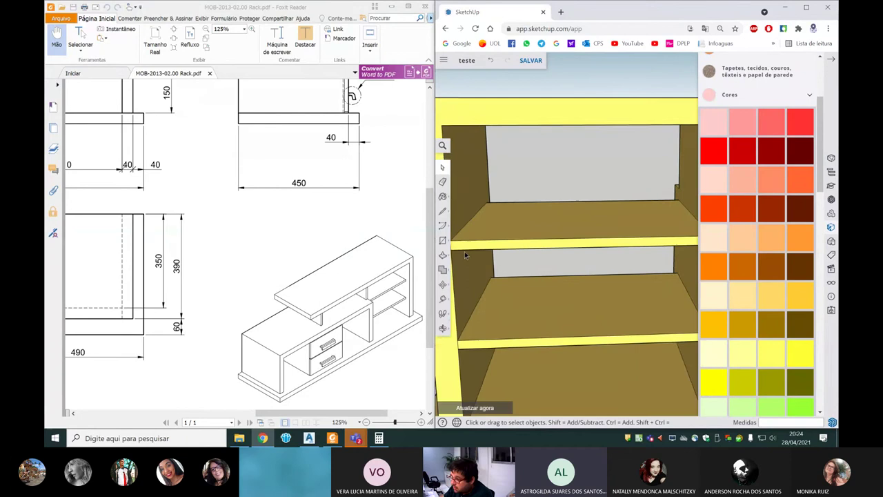
scroll(470, 254, "up", 2)
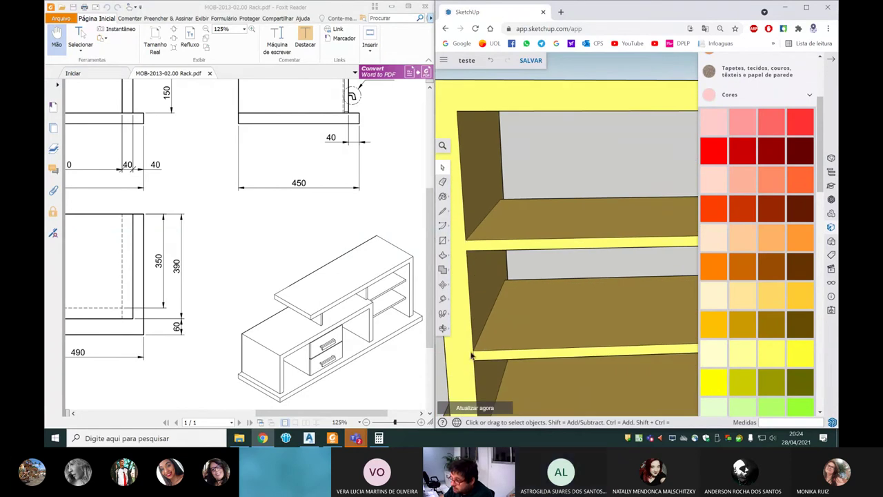
scroll(504, 265, "down", 3)
scroll(594, 254, "up", 1)
scroll(592, 253, "up", 3)
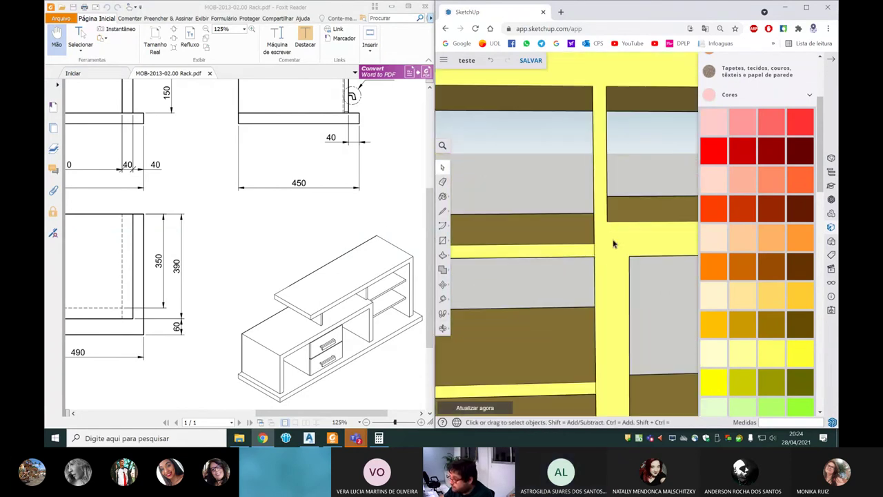
scroll(595, 254, "up", 1)
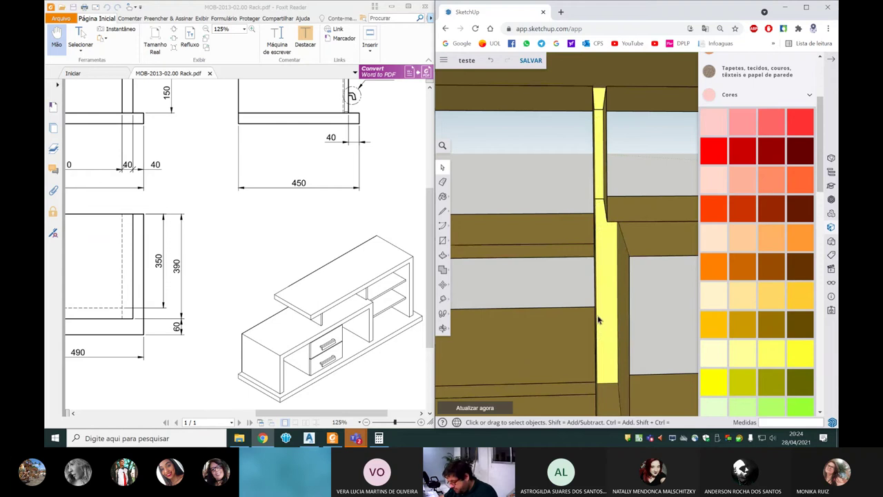
scroll(601, 303, "up", 1)
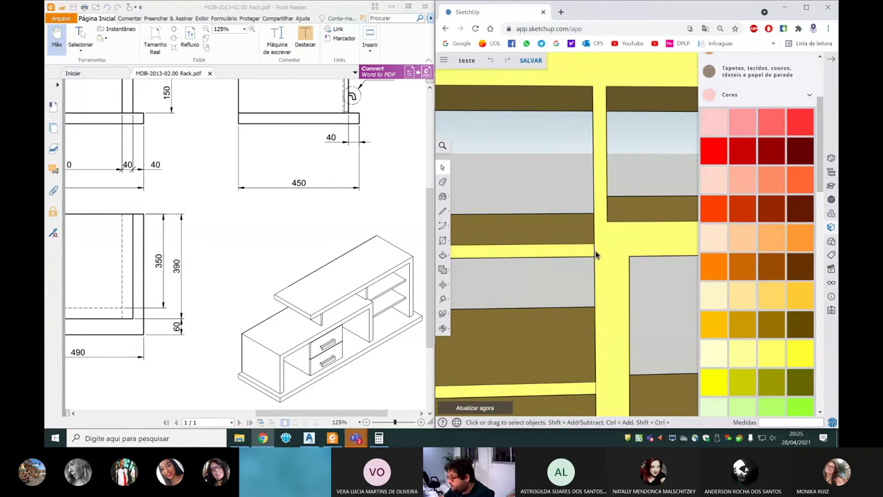
scroll(597, 392, "down", 5)
scroll(677, 268, "up", 3)
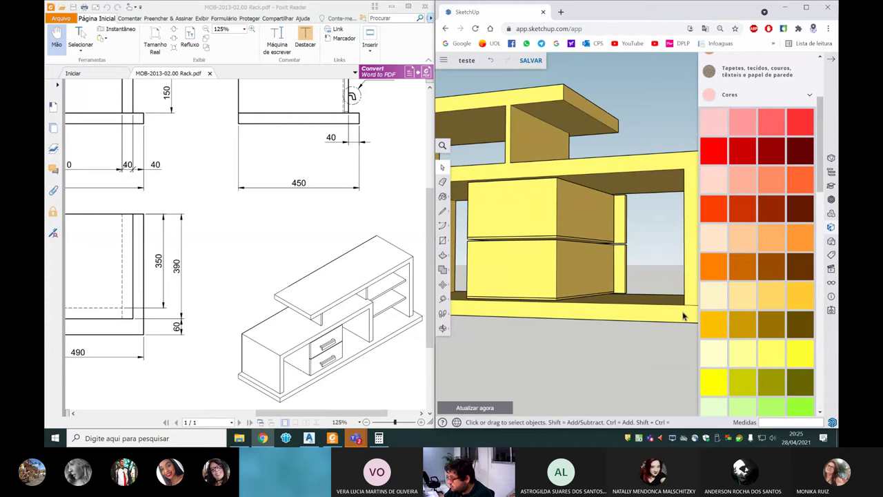
scroll(672, 307, "down", 1)
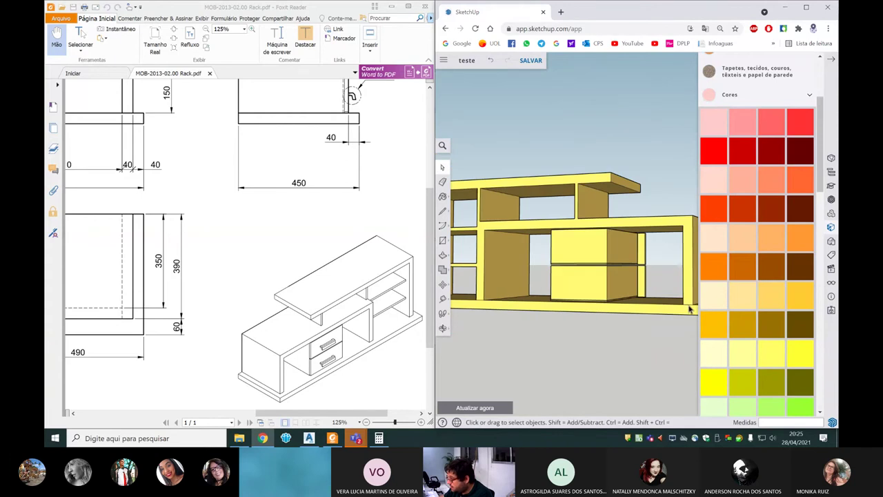
scroll(531, 301, "up", 3)
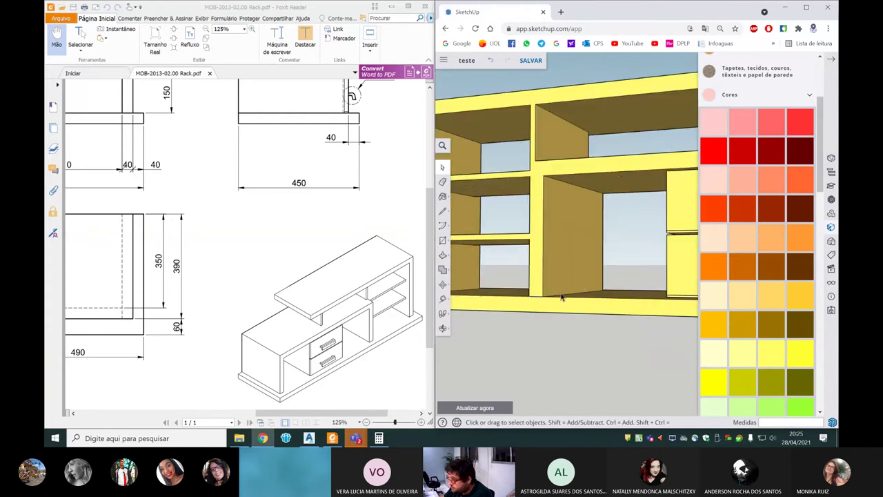
scroll(561, 297, "down", 3)
scroll(483, 300, "up", 2)
scroll(481, 300, "up", 2)
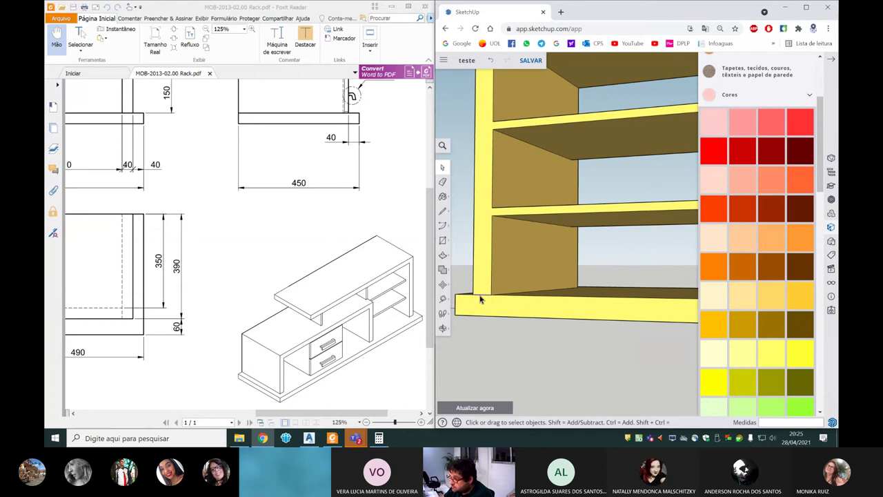
scroll(481, 300, "down", 2)
mouse_move(560, 236)
middle_mouse_down()
mouse_move(656, 186)
mouse_move(586, 198)
mouse_move(624, 220)
middle_mouse_up()
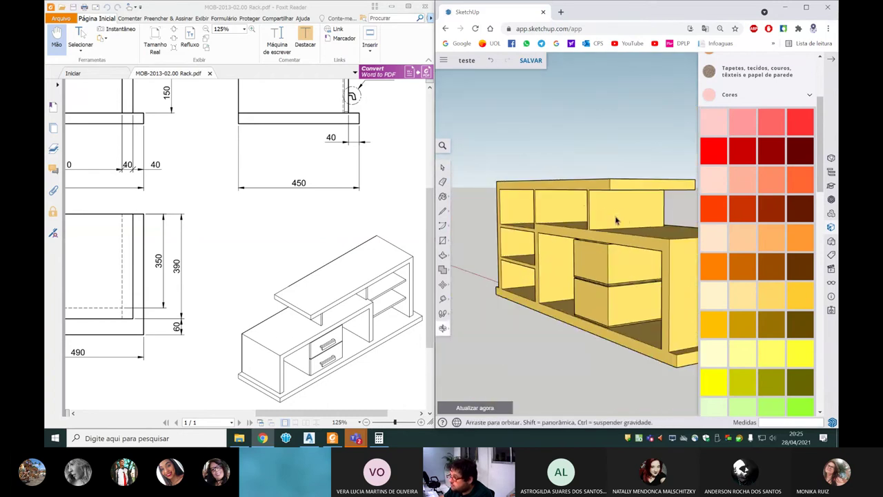
scroll(523, 245, "up", 5)
middle_click_drag(524, 245, 676, 241)
scroll(570, 250, "down", 3)
scroll(562, 249, "down", 2)
scroll(677, 241, "up", 5)
scroll(676, 242, "down", 2)
scroll(667, 246, "down", 3)
scroll(572, 245, "down", 2)
scroll(634, 288, "down", 2)
scroll(634, 288, "up", 5)
mouse_move(634, 288)
middle_mouse_down()
mouse_move(568, 255)
mouse_move(539, 277)
mouse_move(542, 285)
mouse_move(552, 256)
middle_mouse_up()
scroll(543, 285, "down", 3)
scroll(544, 290, "down", 2)
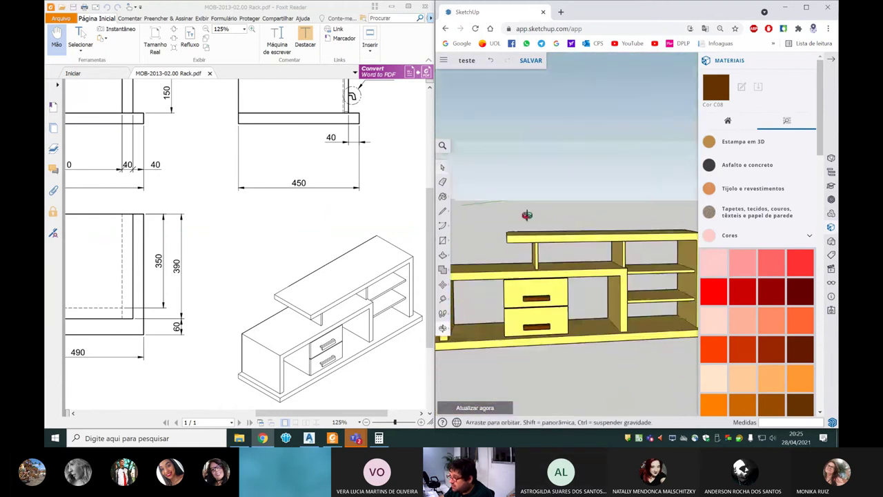
scroll(611, 256, "down", 1)
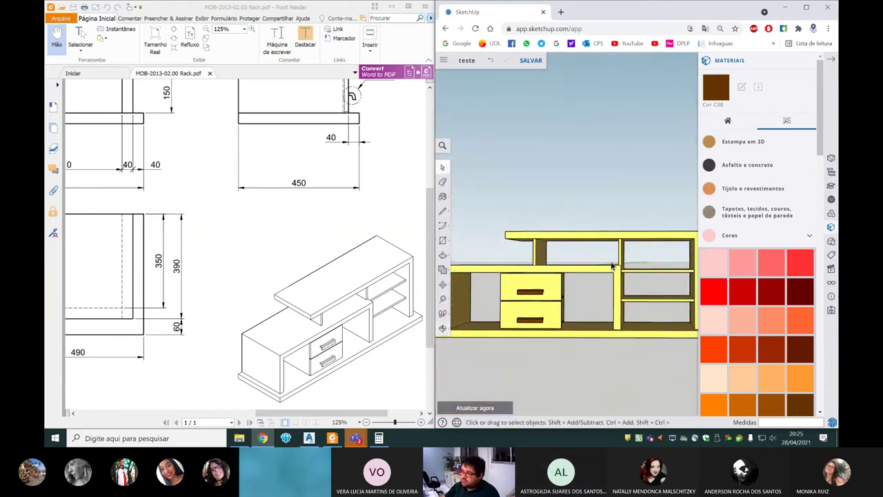
scroll(615, 261, "down", 5)
scroll(649, 285, "down", 2)
scroll(649, 284, "down", 2)
scroll(569, 276, "up", 4)
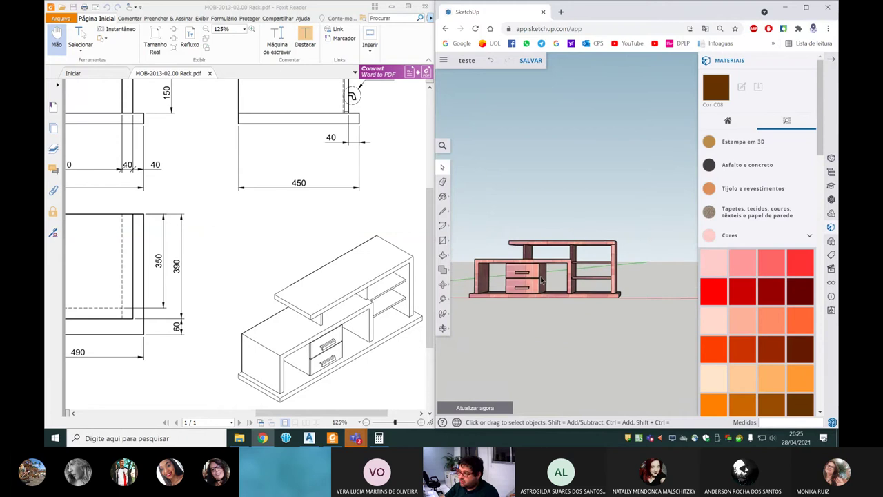
scroll(569, 278, "down", 3)
middle_click_drag(569, 277, 518, 243)
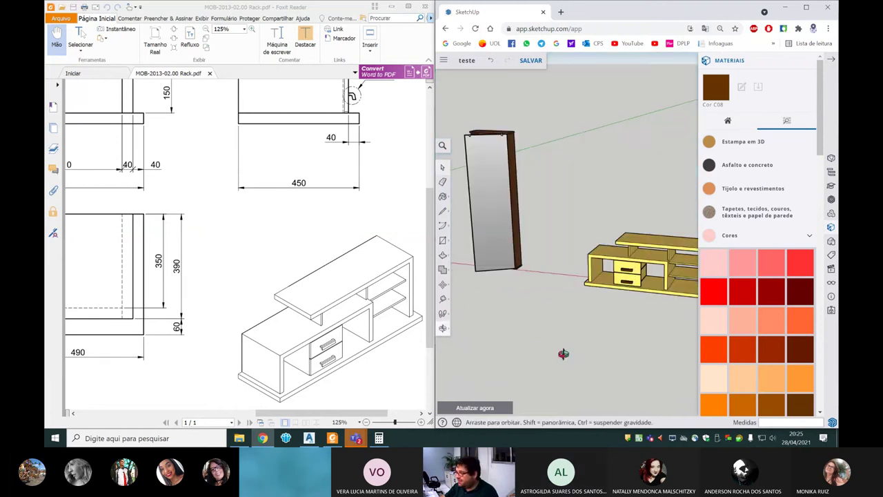
scroll(506, 218, "down", 3)
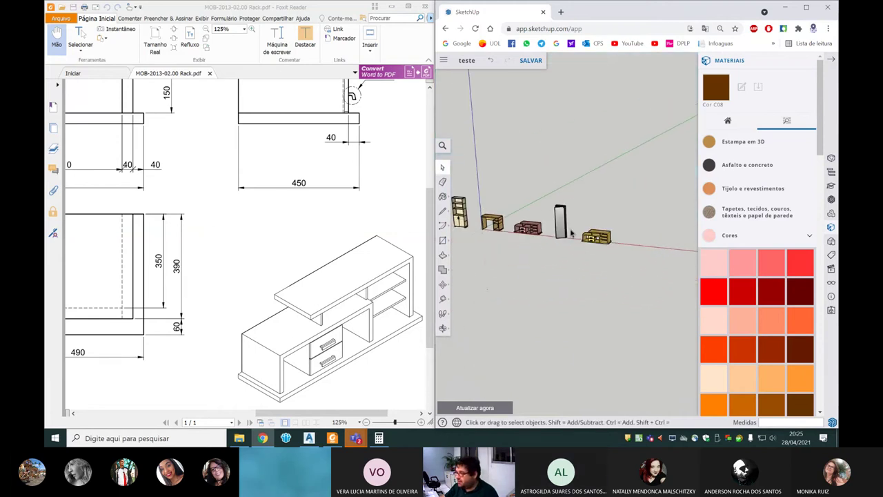
middle_click_drag(506, 218, 566, 204)
left_click_drag(566, 205, 681, 287)
Step: Make the selected yellow rack into a group with Criar grupo
right_click(630, 257)
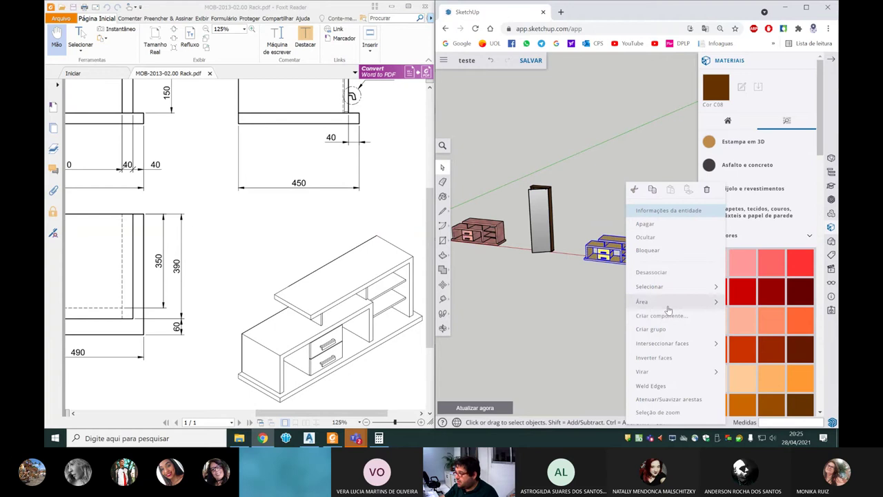
left_click(651, 329)
left_click(566, 302)
Step: Select the brick-textured rack group and switch to the Move tool
left_click(477, 239)
scroll(667, 225, "down", 3)
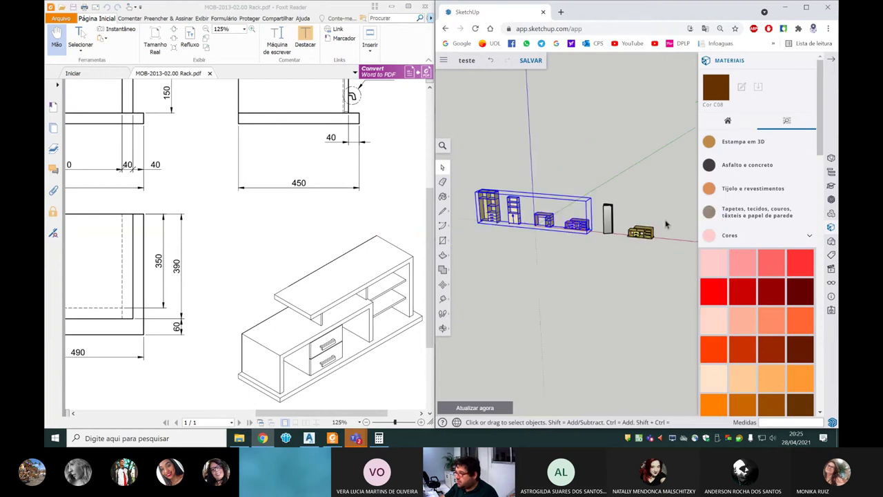
left_click(443, 284)
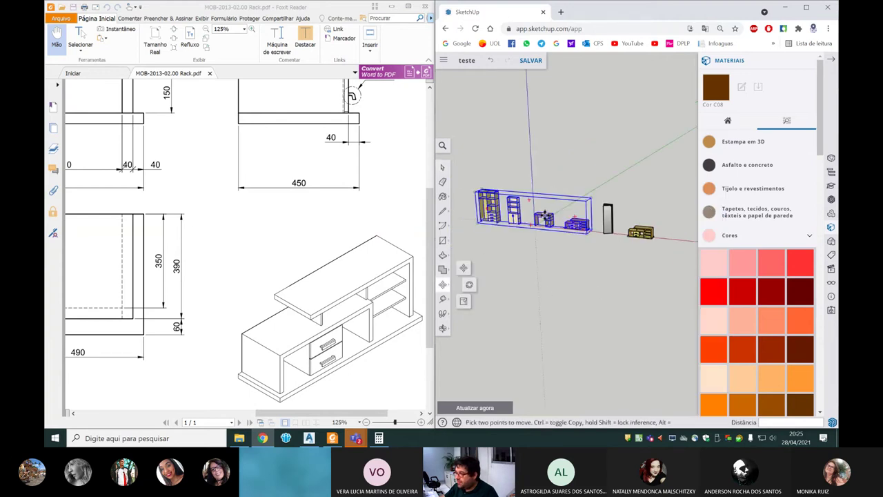
scroll(592, 221, "up", 5)
scroll(559, 242, "up", 3)
scroll(543, 270, "up", 3)
scroll(529, 260, "up", 2)
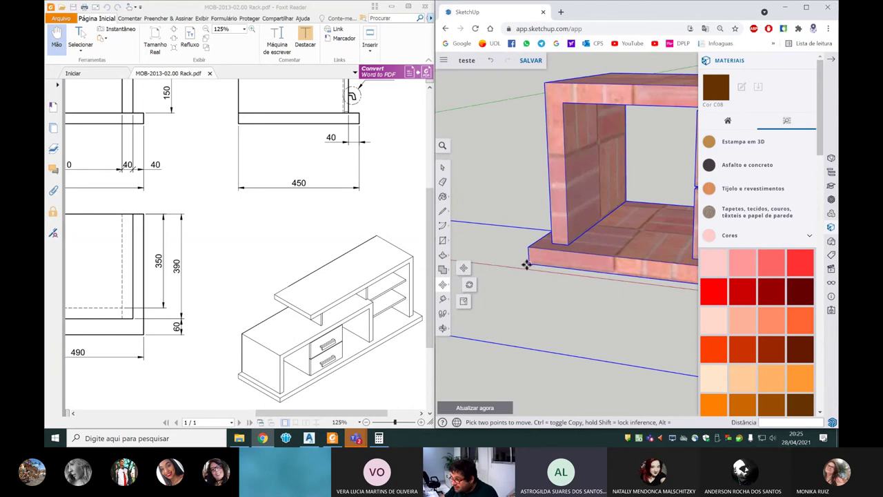
scroll(528, 261, "down", 3)
scroll(510, 225, "down", 3)
scroll(510, 227, "down", 2)
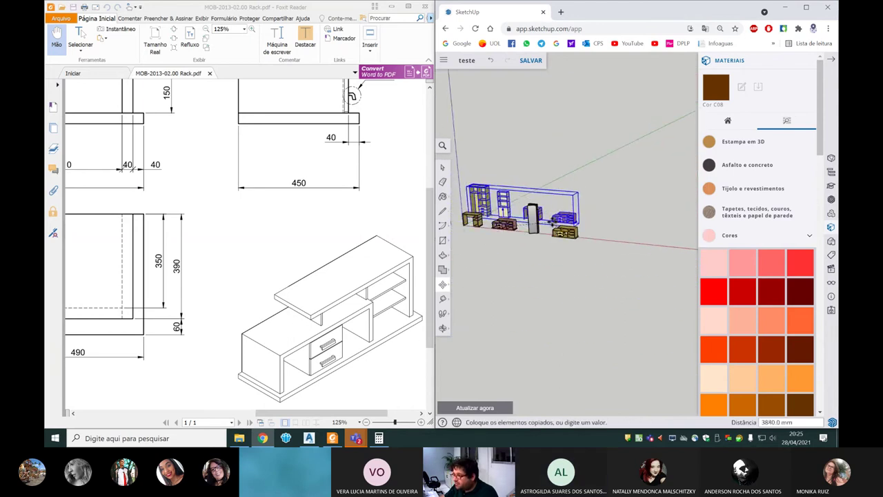
right_click(506, 228)
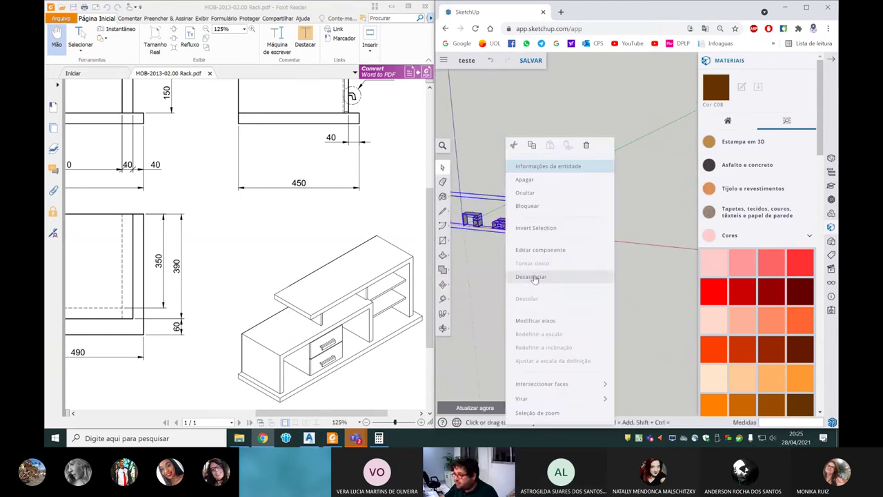
left_click(539, 278)
scroll(545, 234, "up", 2)
scroll(548, 229, "up", 2)
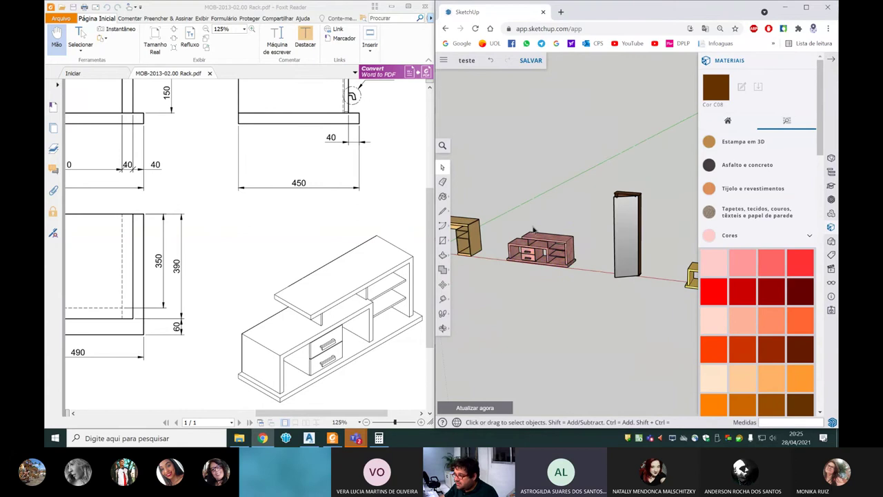
Step: Copy the brick-textured rack about 4340 mm, snapping its corner onto the yellow rack's corner
left_click(566, 267)
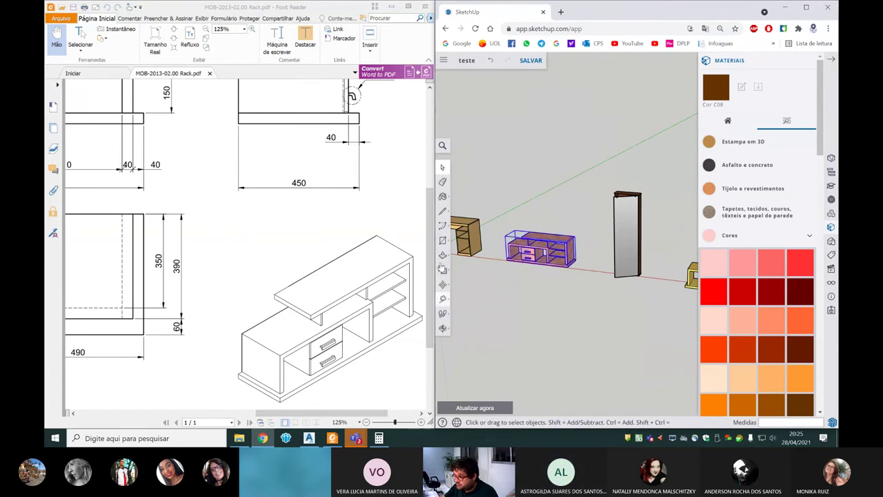
left_click(442, 284)
scroll(483, 269, "up", 1)
scroll(483, 269, "up", 3)
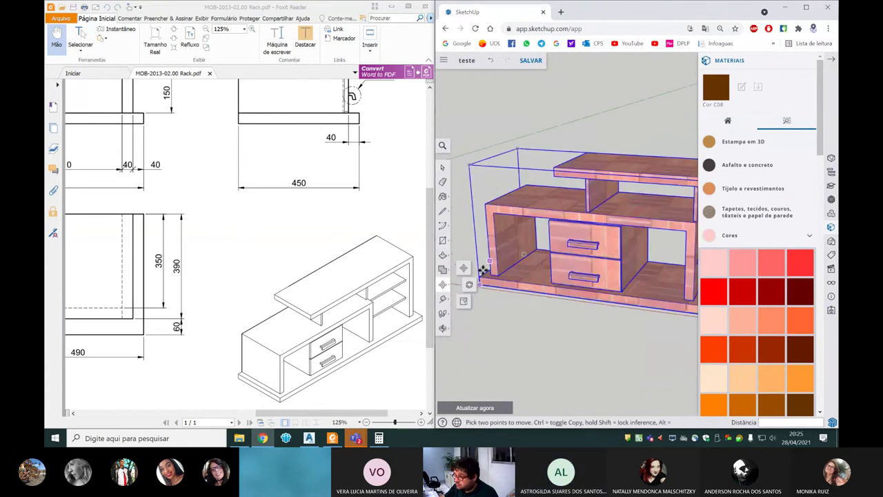
key("ctrl")
left_click(479, 290)
scroll(483, 269, "down", 4)
scroll(476, 215, "down", 1)
scroll(556, 234, "up", 3)
scroll(570, 292, "up", 2)
scroll(572, 299, "up", 2)
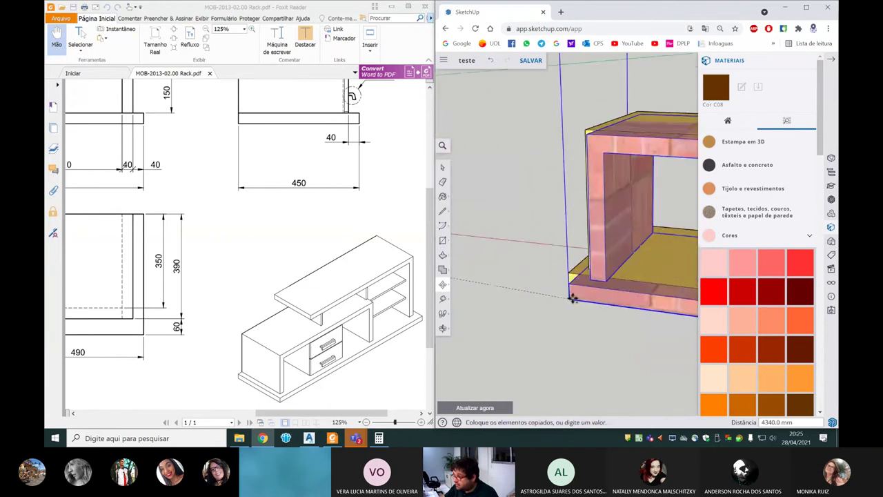
left_click(568, 286)
scroll(548, 256, "down", 3)
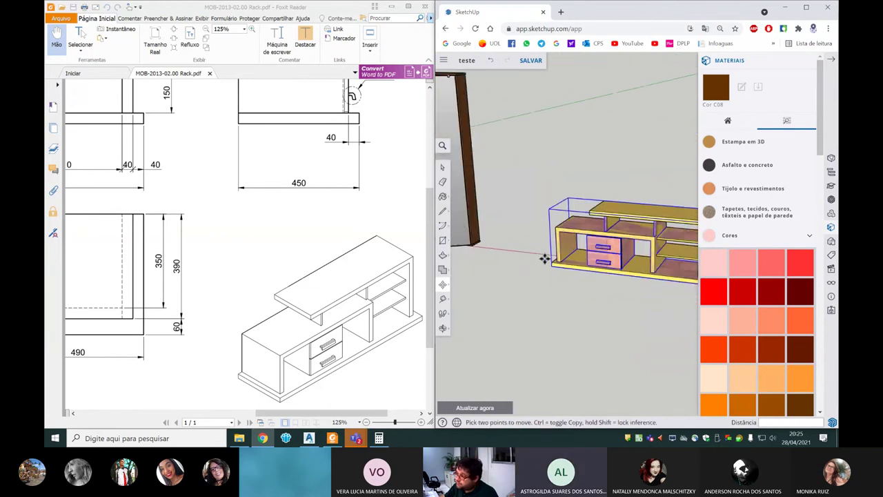
scroll(613, 274, "down", 2)
scroll(556, 268, "up", 3)
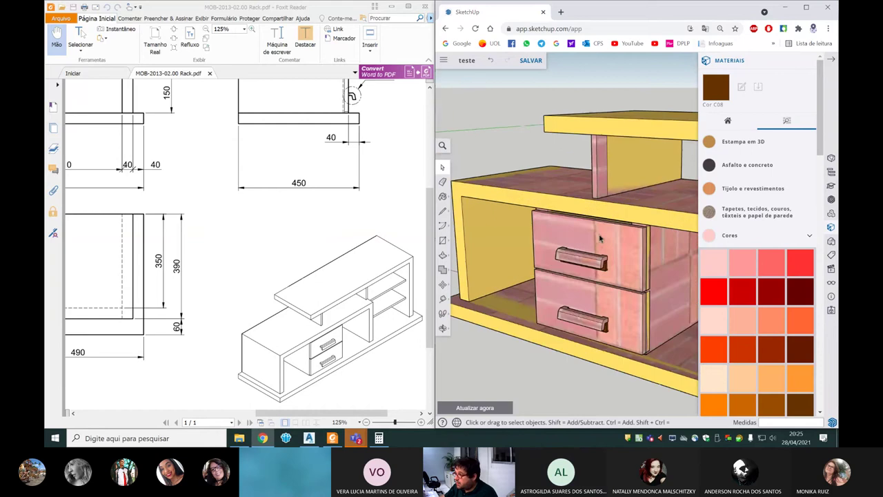
Step: Orbit and zoom to inspect the overlapping racks, then clear the selection
scroll(545, 248, "up", 2)
scroll(538, 235, "up", 2)
scroll(530, 221, "up", 2)
scroll(530, 222, "up", 2)
scroll(524, 207, "up", 2)
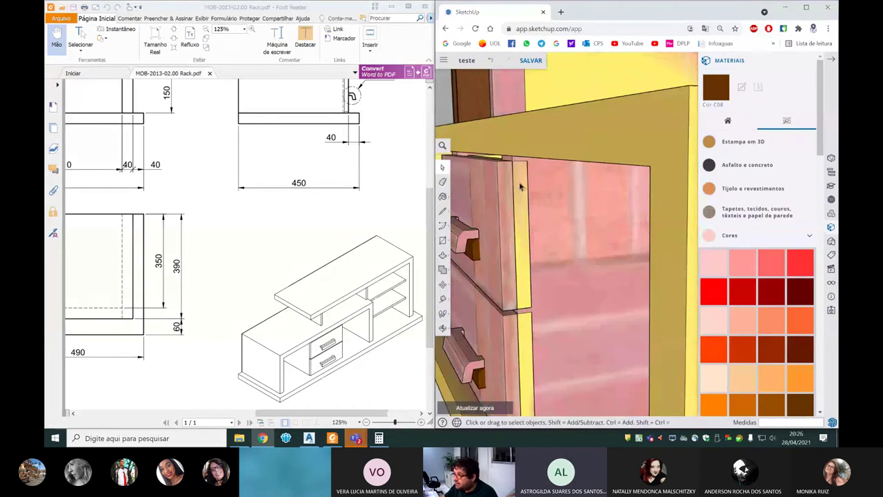
scroll(552, 221, "down", 5)
mouse_move(553, 220)
middle_mouse_down()
mouse_move(613, 224)
mouse_move(552, 240)
mouse_move(572, 220)
middle_mouse_up()
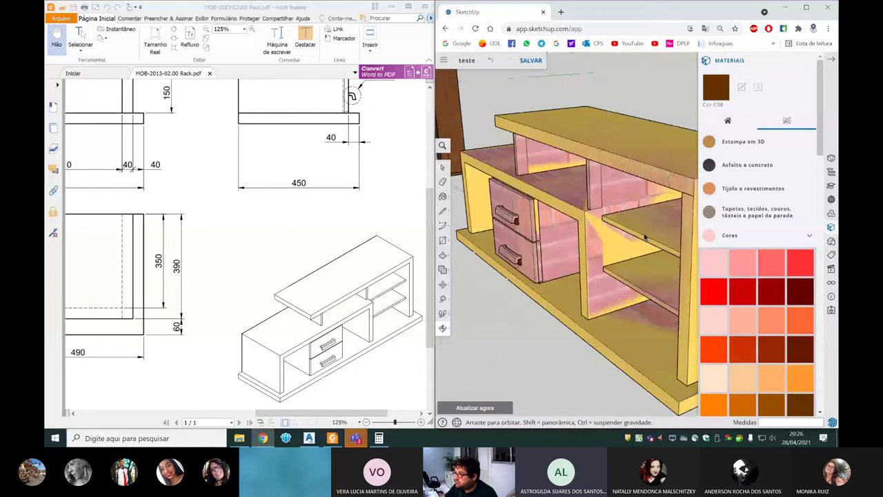
scroll(571, 220, "down", 5)
scroll(566, 200, "up", 4)
scroll(562, 186, "up", 4)
scroll(562, 186, "down", 4)
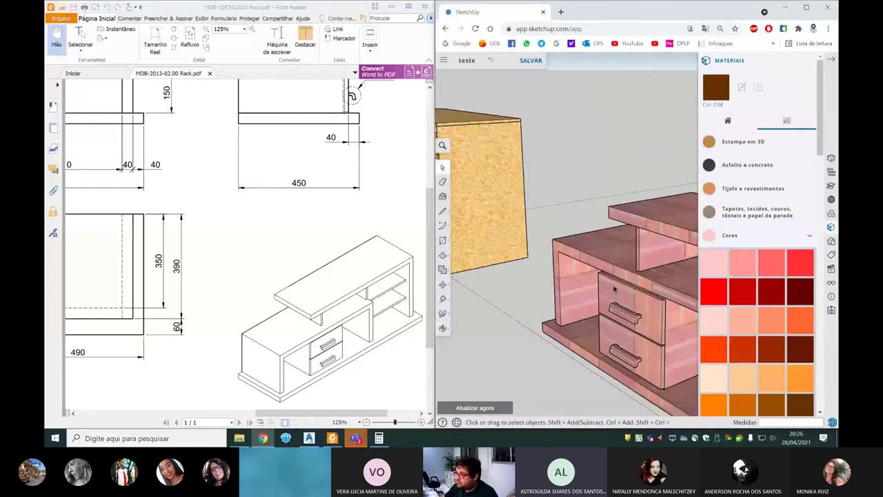
middle_click_drag(608, 282, 635, 276)
scroll(646, 276, "up", 2)
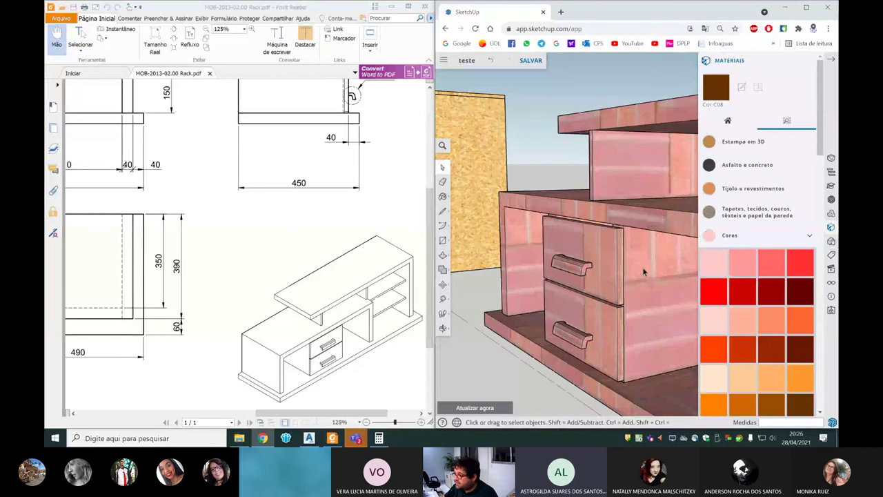
scroll(594, 226, "down", 1)
scroll(583, 238, "down", 2)
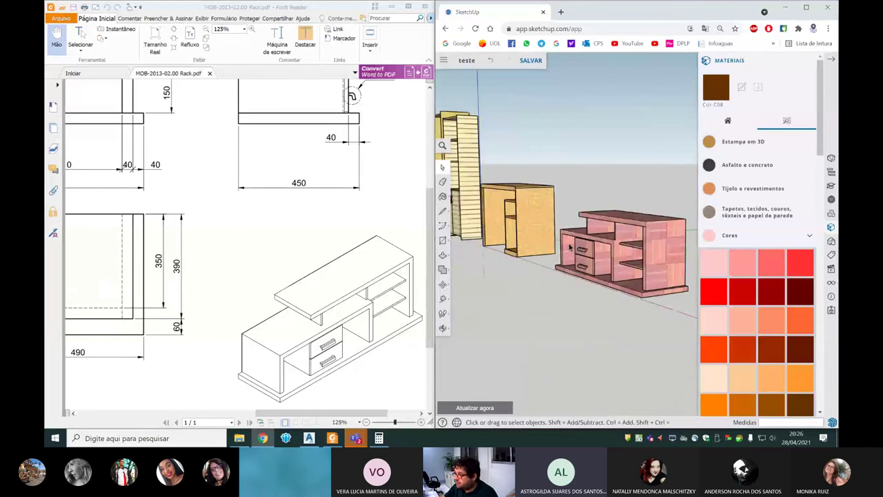
scroll(570, 251, "down", 2)
scroll(570, 251, "up", 1)
scroll(572, 253, "up", 3)
scroll(576, 259, "up", 1)
scroll(577, 259, "down", 2)
scroll(576, 258, "down", 1)
left_click(575, 259)
Step: Maximize the browser window and orbit to a frontal view of the yellow rack
scroll(586, 260, "up", 3)
scroll(590, 262, "up", 2)
scroll(586, 259, "down", 2)
scroll(577, 248, "up", 1)
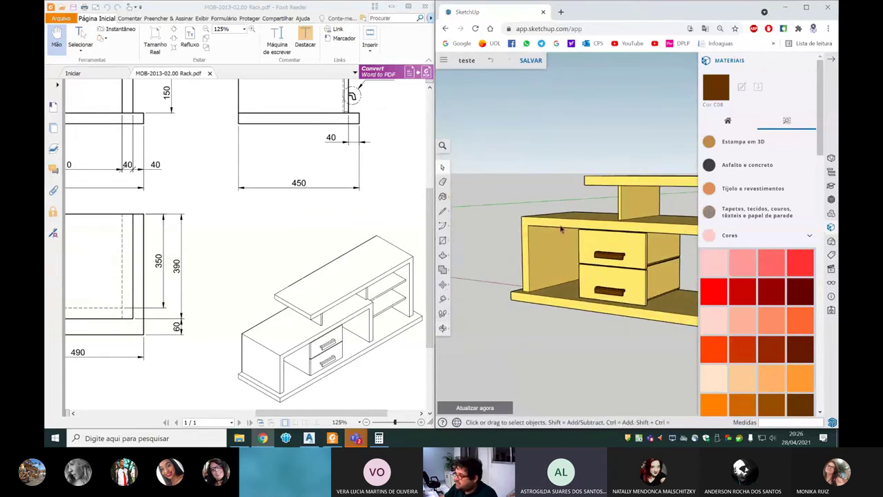
scroll(561, 232, "down", 2)
scroll(561, 233, "down", 2)
left_click(806, 7)
scroll(412, 263, "up", 3)
scroll(414, 259, "up", 2)
middle_click_drag(426, 239, 479, 146)
scroll(481, 140, "up", 3)
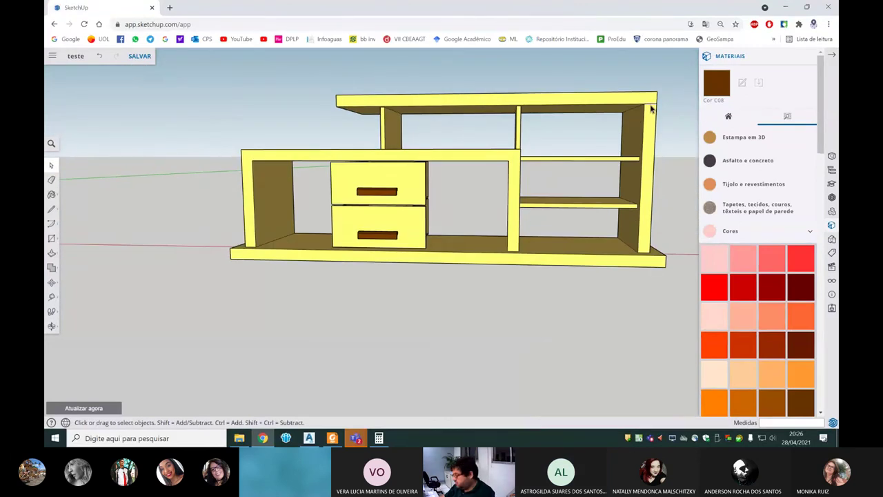
Step: Zoom out and delete the yellow rack on the right
scroll(522, 164, "up", 3)
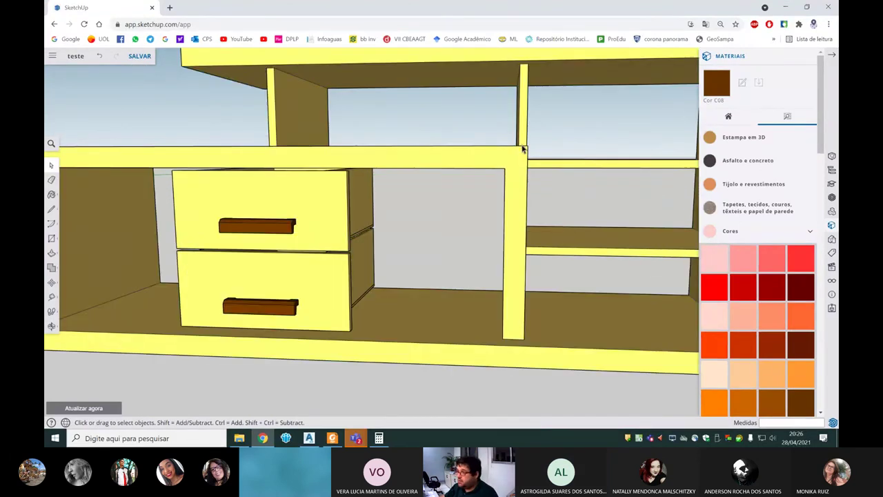
scroll(522, 149, "down", 3)
scroll(515, 183, "down", 3)
scroll(486, 286, "down", 1)
scroll(493, 263, "down", 3)
scroll(508, 218, "down", 4)
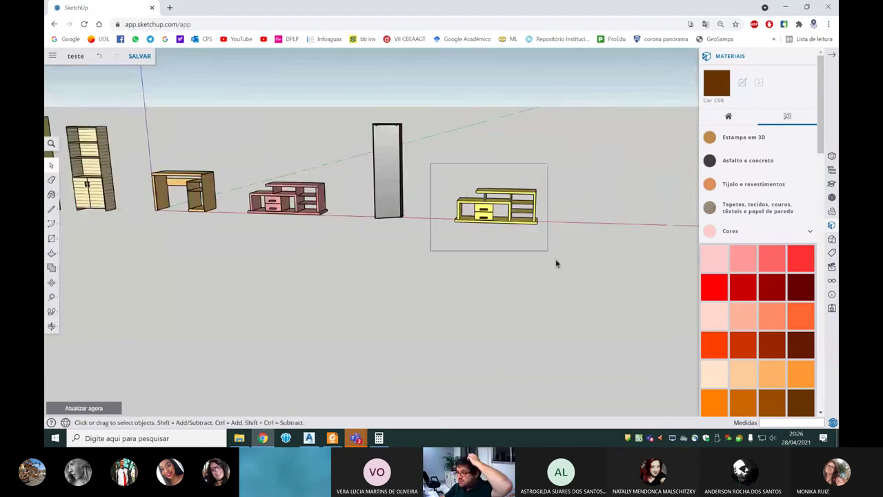
key("Delete")
Step: Zoom out and orbit around the wardrobe, bookcase, desk, pink rack and mirror, ending frontally
scroll(304, 207, "up", 5)
mouse_move(304, 207)
middle_mouse_down()
mouse_move(297, 195)
mouse_move(303, 207)
middle_mouse_up()
scroll(303, 207, "down", 5)
scroll(346, 208, "up", 4)
scroll(370, 208, "up", 2)
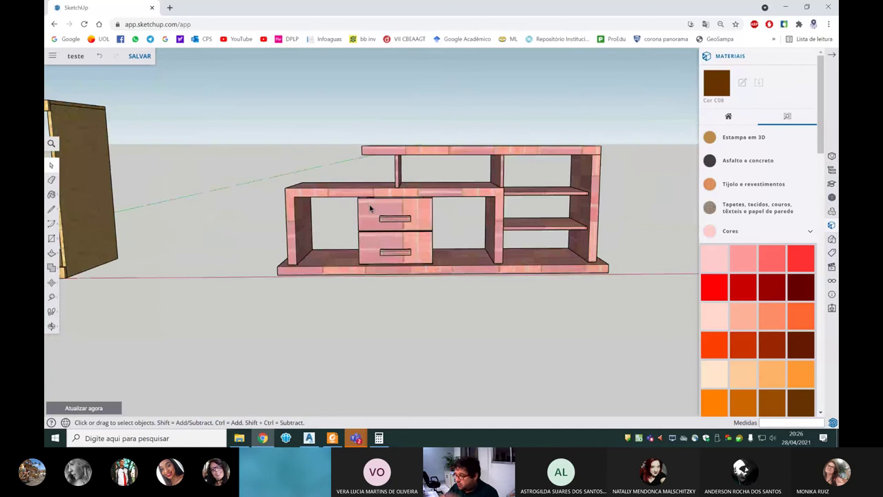
scroll(386, 215, "down", 3)
scroll(446, 181, "down", 2)
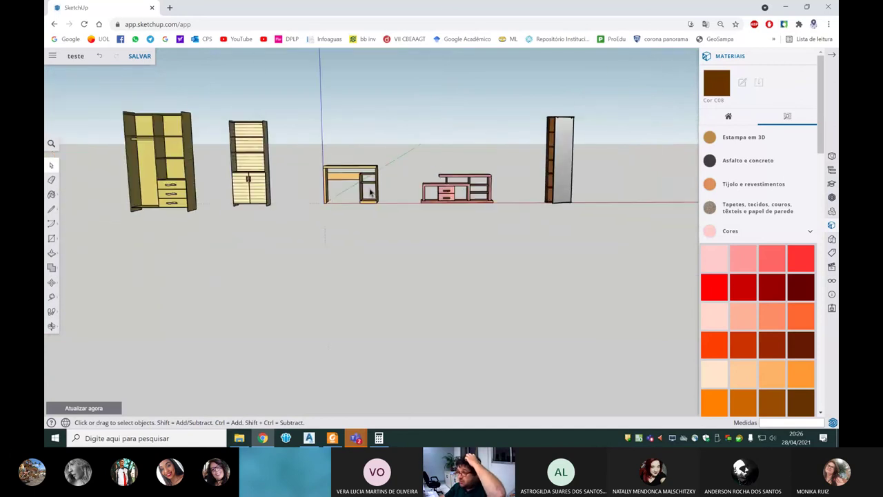
scroll(428, 187, "down", 1)
scroll(398, 196, "down", 1)
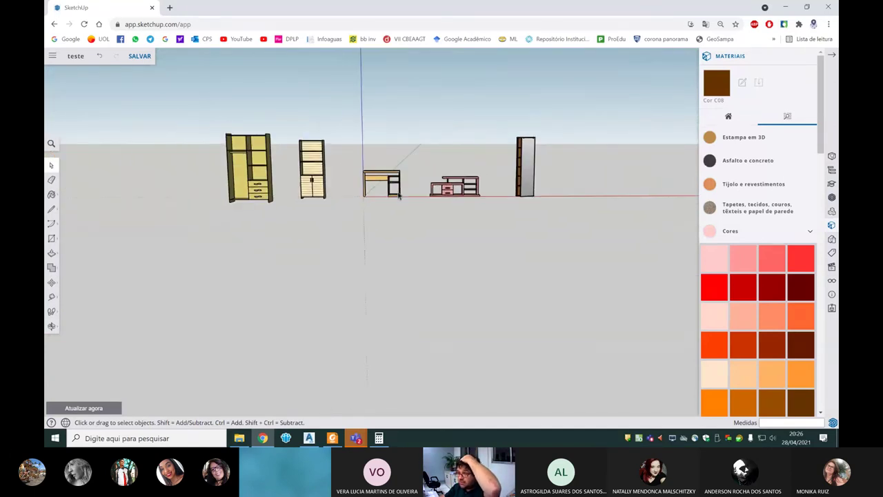
scroll(289, 176, "up", 2)
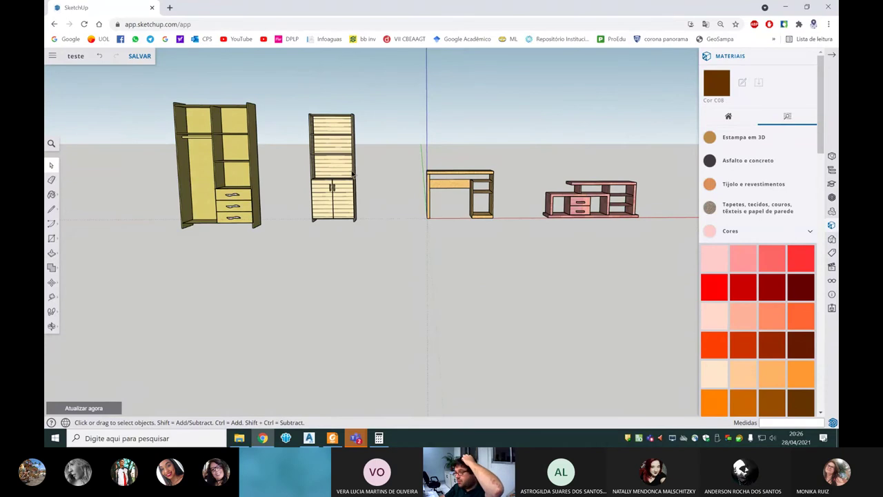
scroll(353, 175, "down", 1)
mouse_move(359, 181)
middle_mouse_down()
mouse_move(329, 216)
mouse_move(321, 172)
middle_mouse_up()
scroll(414, 219, "up", 3)
scroll(414, 219, "down", 5)
middle_click_drag(415, 220, 428, 207)
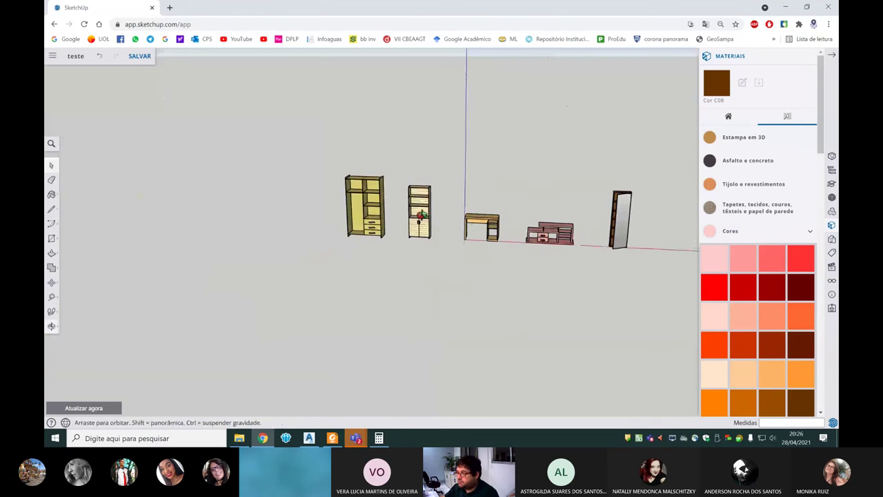
scroll(437, 208, "up", 3)
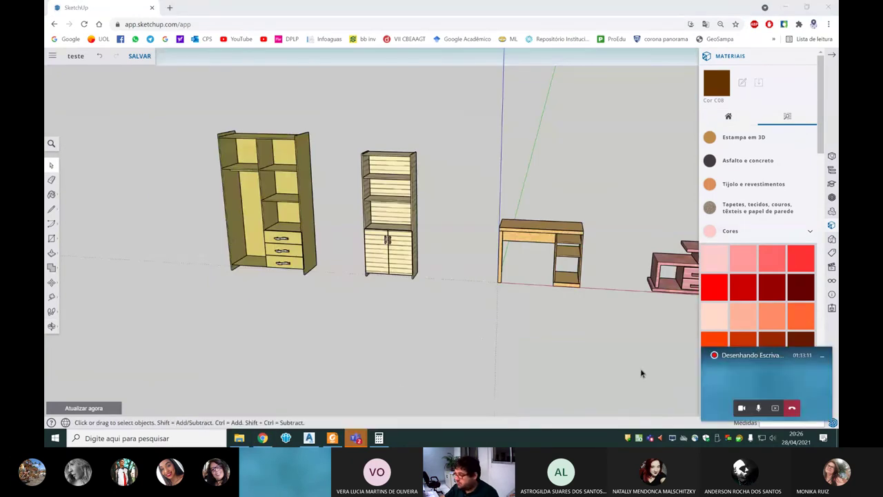
mouse_move(355, 438)
left_click(345, 384)
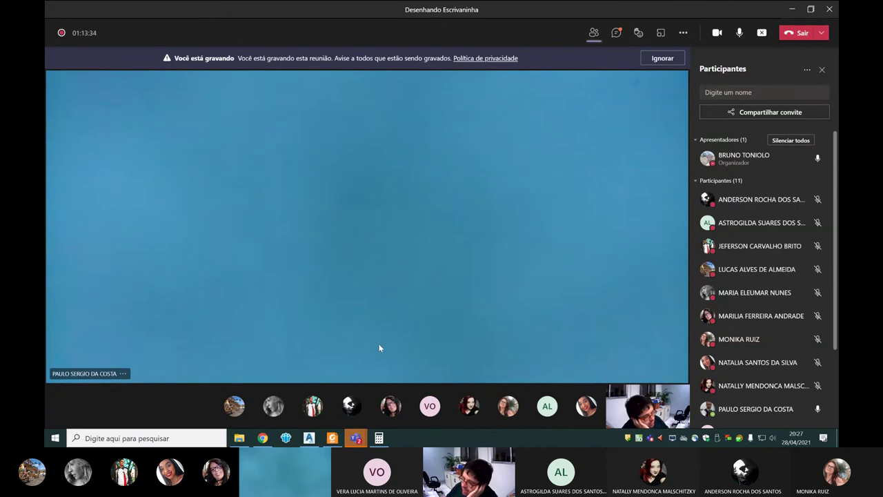
left_click(359, 438)
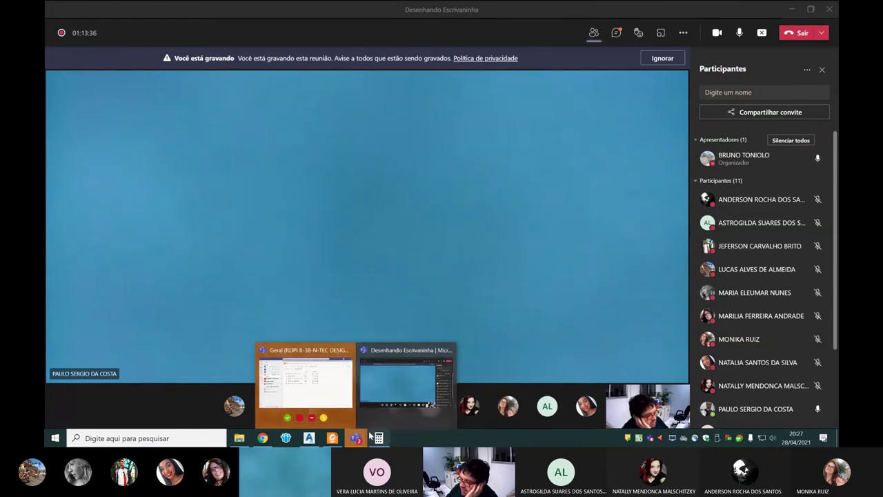
left_click(318, 372)
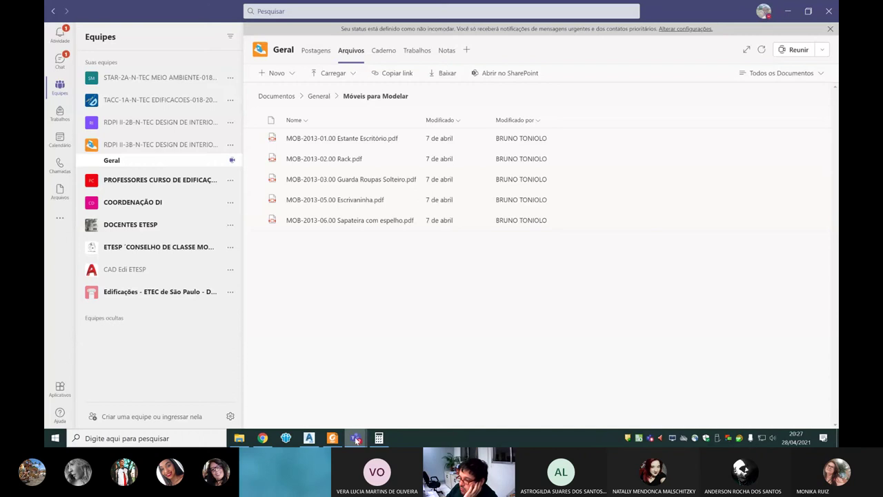
mouse_move(356, 438)
left_click(399, 356)
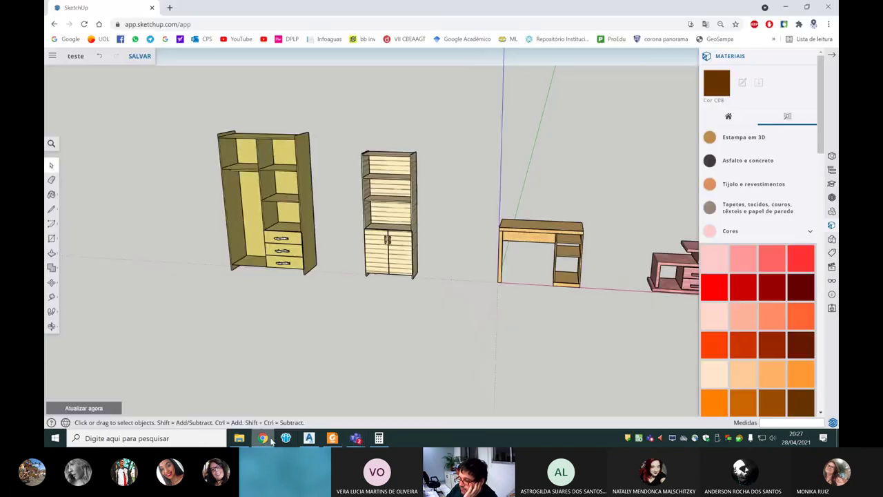
Step: Zoom out and orbit to a near-front, eye-level view of the entire furniture row with sky visible
scroll(395, 338, "down", 3)
middle_click_drag(393, 338, 452, 298)
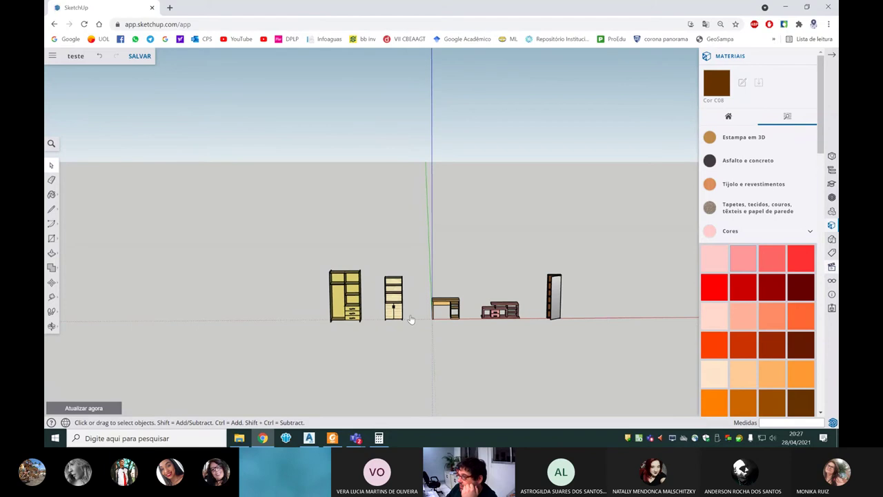
scroll(423, 266, "down", 3)
Step: Save a downward view of the furniture as Cena1, then an opposite-side view as another scene
mouse_move(424, 266)
middle_mouse_down()
mouse_move(359, 338)
mouse_move(517, 291)
middle_mouse_up()
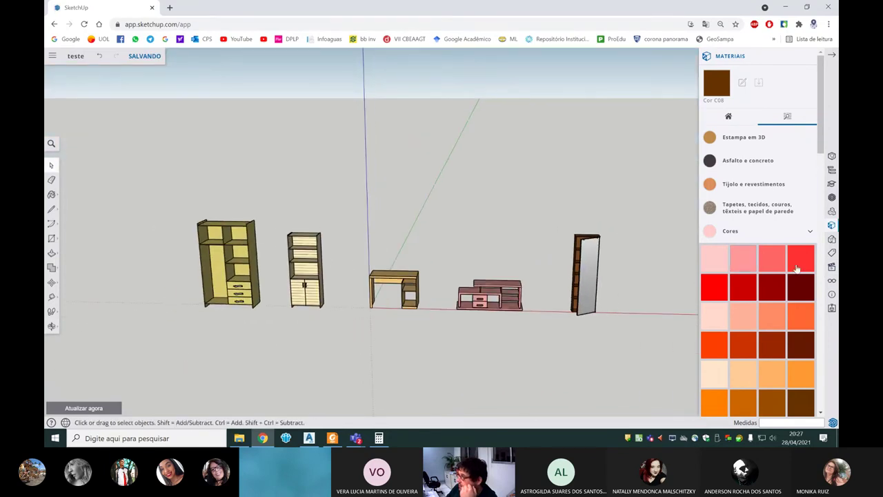
left_click(833, 268)
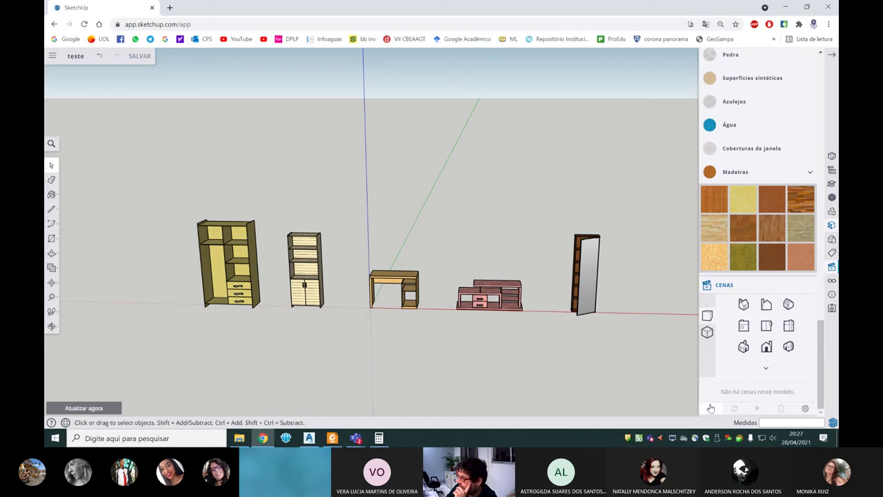
left_click(712, 407)
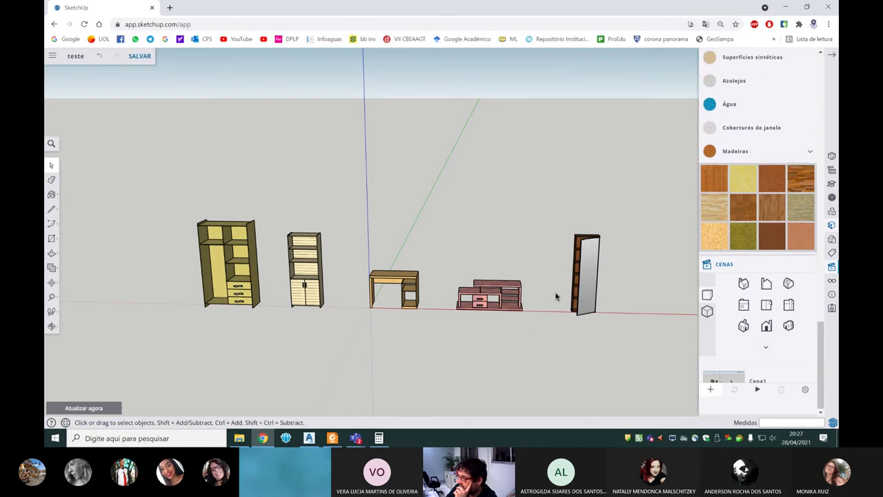
middle_click_drag(622, 270, 656, 338)
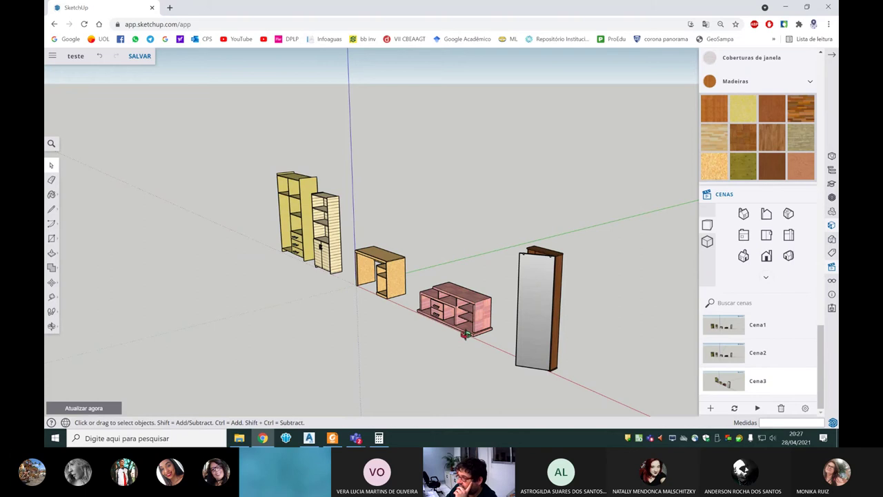
middle_click_drag(548, 332, 465, 253)
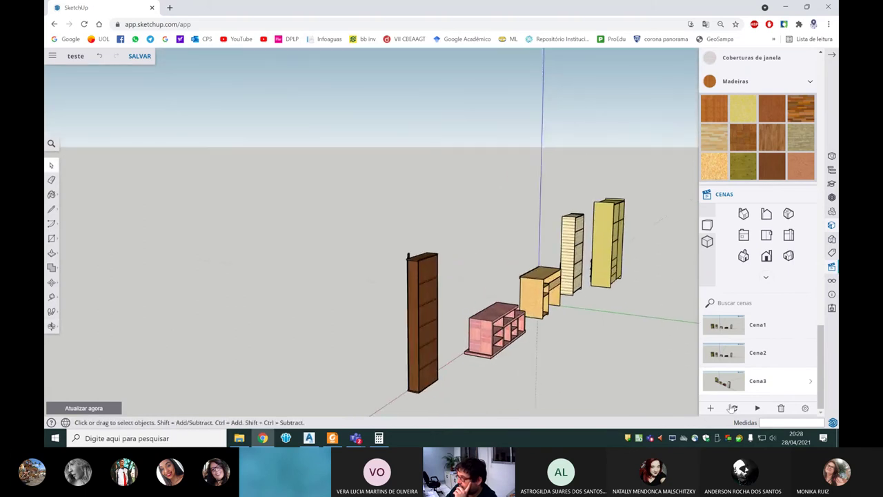
left_click(710, 409)
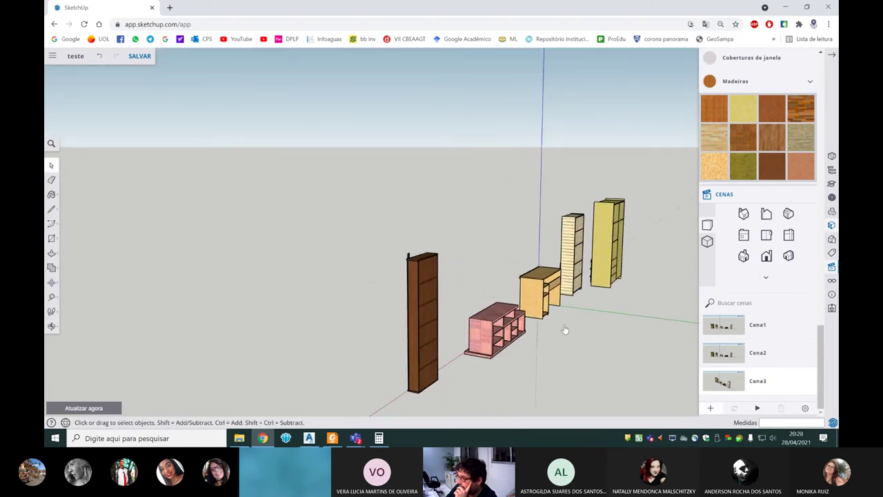
Step: Orbit to further camera angles and save the side view along the row as Cena6
scroll(564, 330, "down", 3)
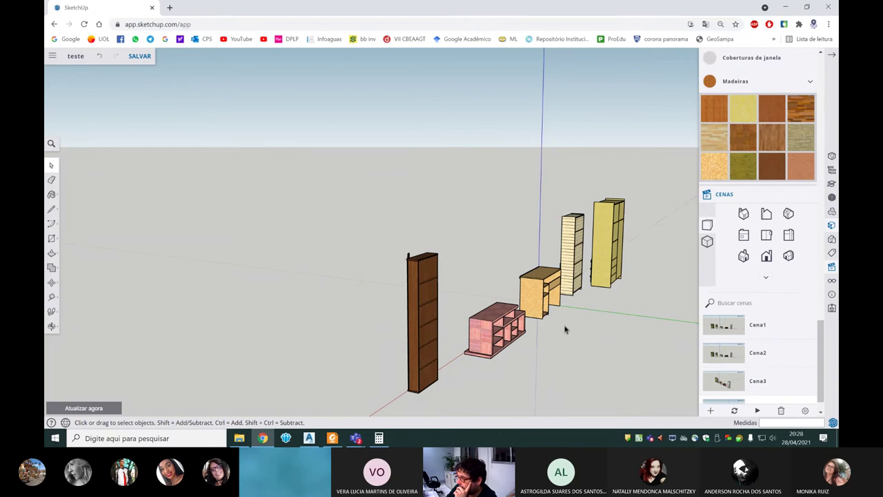
scroll(566, 329, "down", 3)
mouse_move(621, 301)
middle_mouse_down()
mouse_move(483, 250)
mouse_move(509, 247)
middle_mouse_up()
scroll(762, 383, "down", 1)
scroll(763, 383, "down", 1)
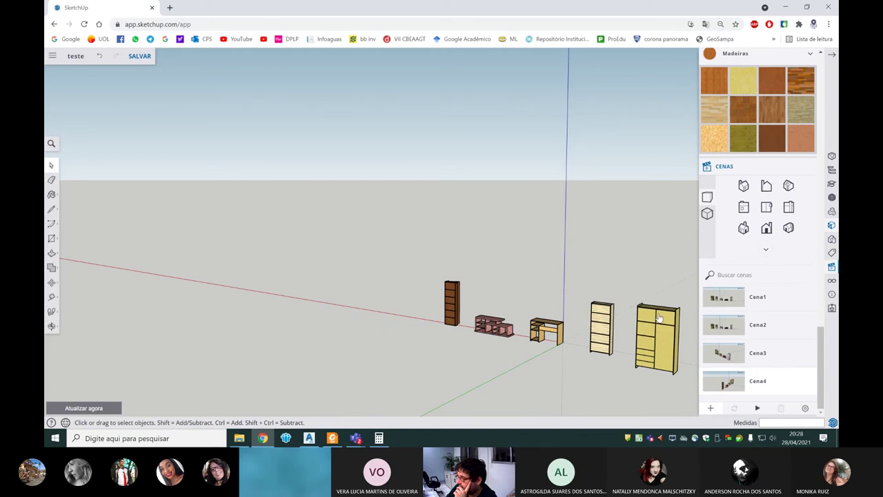
mouse_move(547, 306)
middle_mouse_down()
mouse_move(591, 300)
mouse_move(438, 296)
mouse_move(414, 280)
mouse_move(479, 283)
mouse_move(369, 283)
middle_mouse_up()
scroll(717, 412, "down", 1)
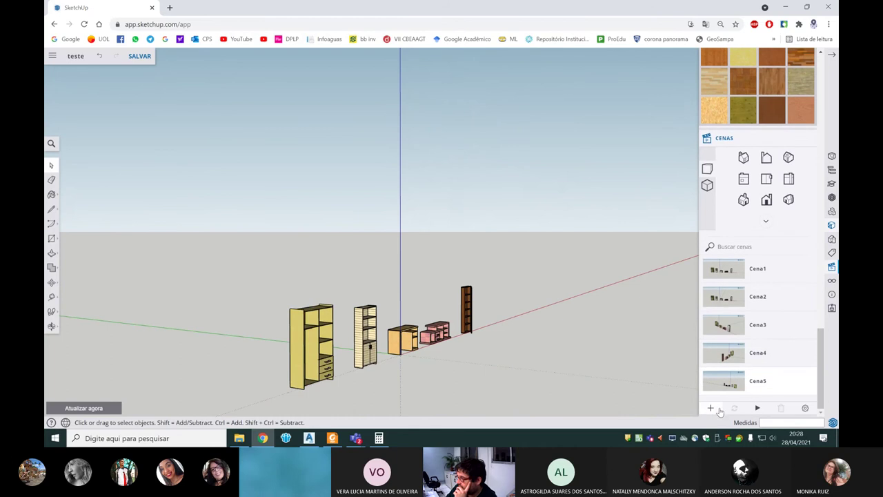
left_click(758, 410)
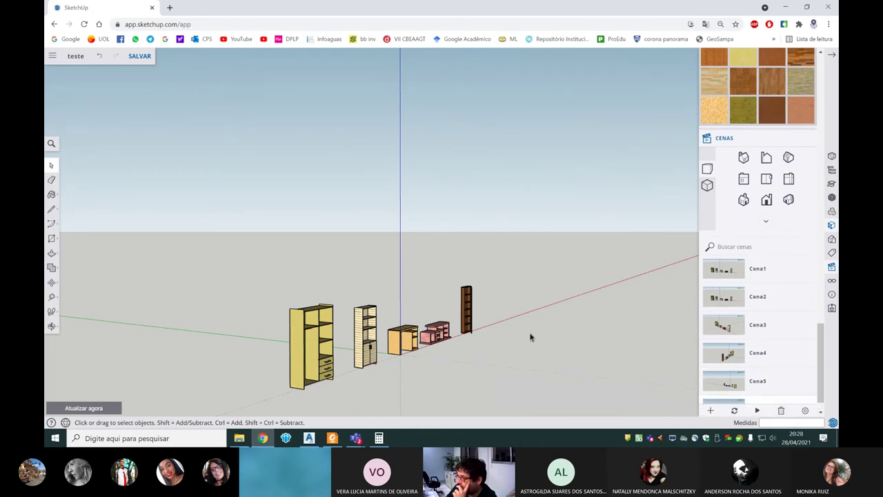
scroll(758, 354, "down", 1)
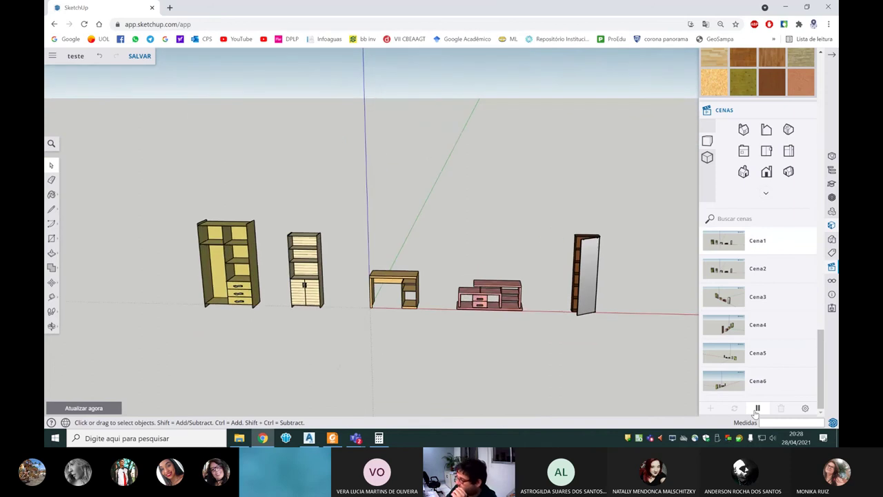
Step: Stop playback, lengthen the scene transition time in the animation settings, and replay the scenes
left_click(757, 410)
left_click(806, 408)
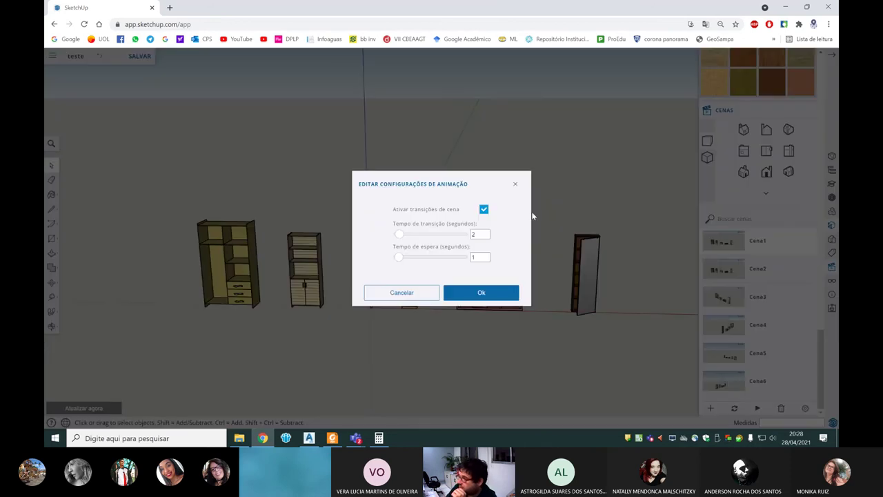
left_click(517, 187)
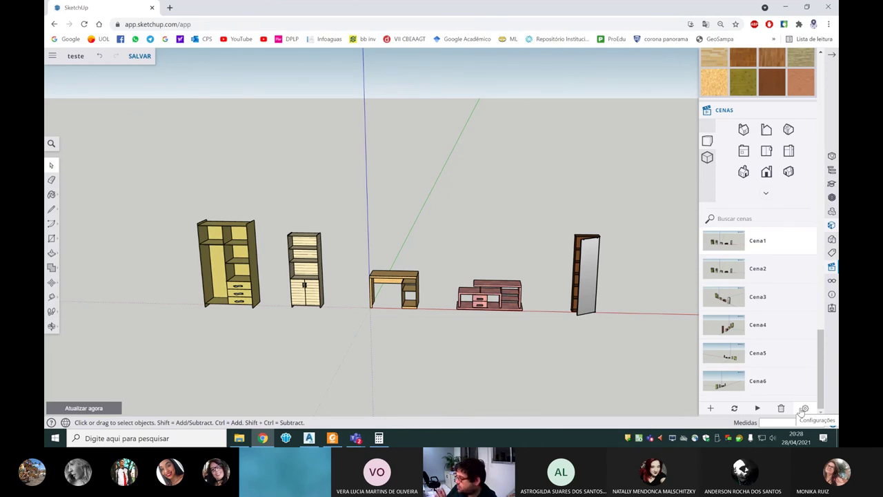
left_click(804, 408)
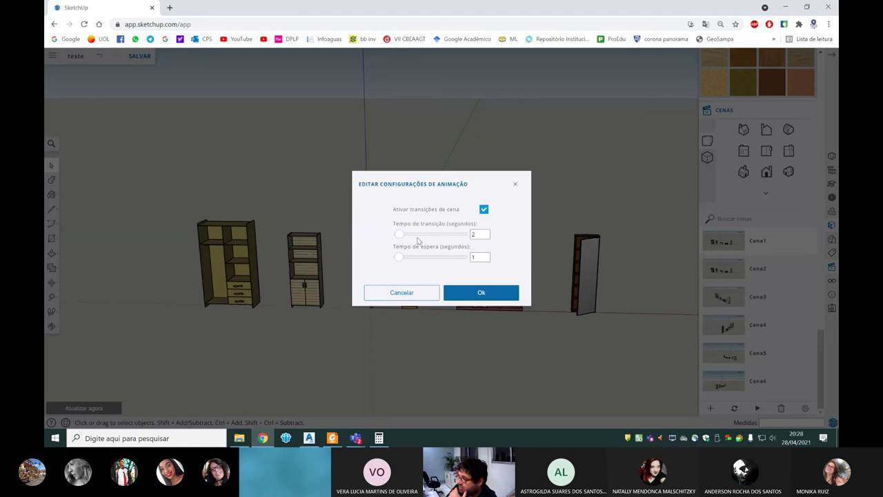
mouse_move(404, 236)
left_mouse_down()
mouse_move(416, 236)
mouse_move(403, 236)
left_mouse_up()
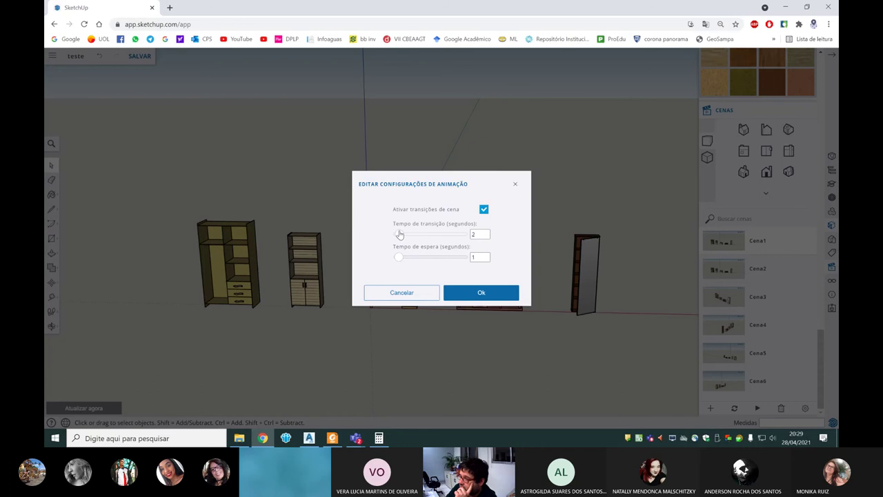
left_click(467, 295)
left_click(757, 408)
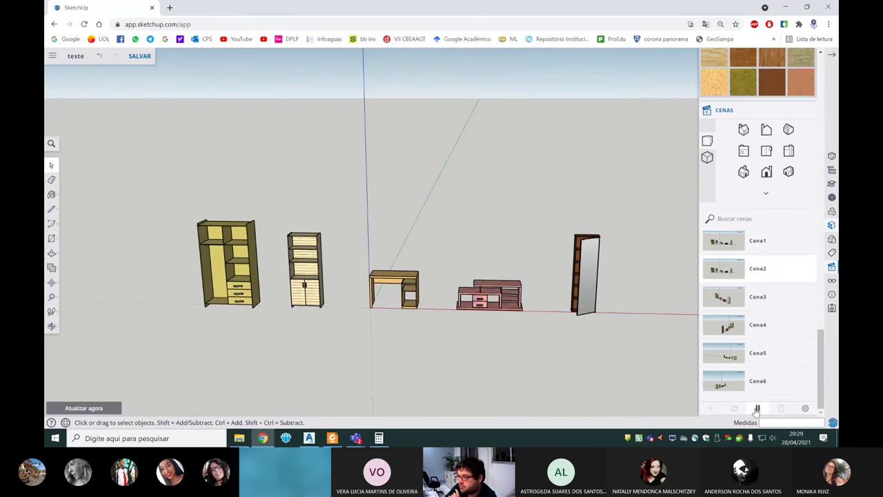
Step: Set the transition time to 10 seconds and the wait time to 2 seconds, then play the animation
left_click(757, 408)
left_click(805, 408)
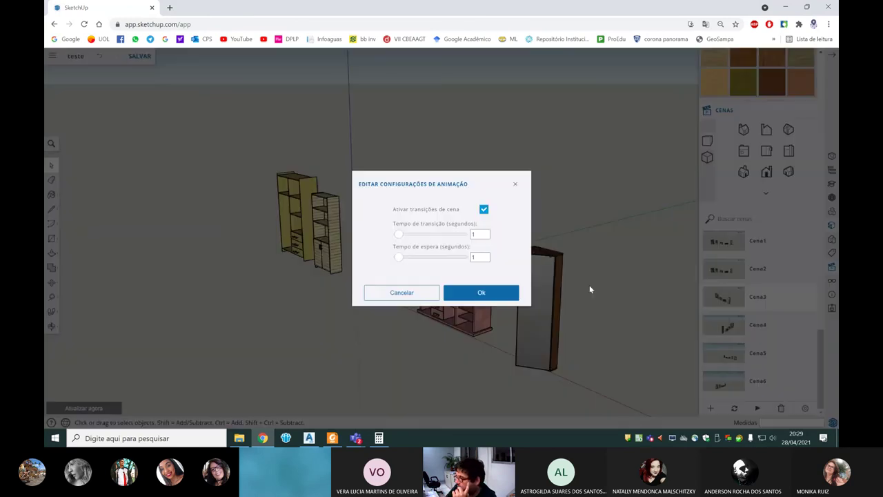
double_click(478, 235)
left_click(476, 259)
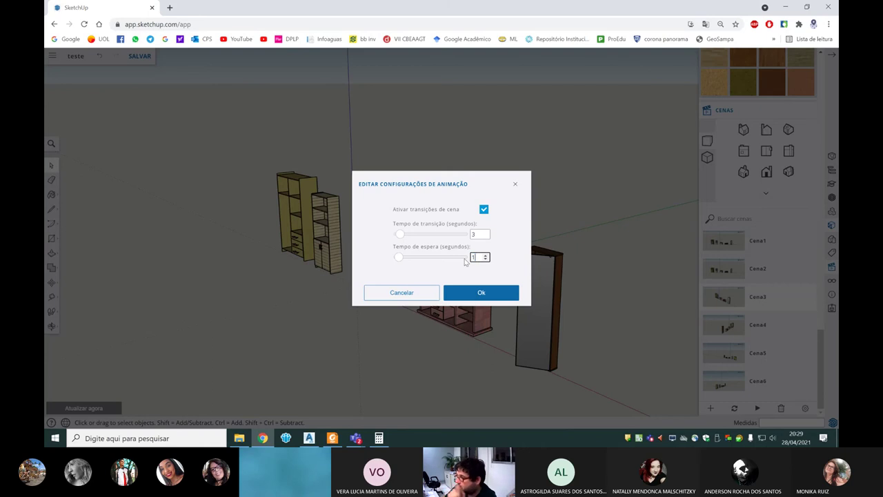
left_click(473, 234)
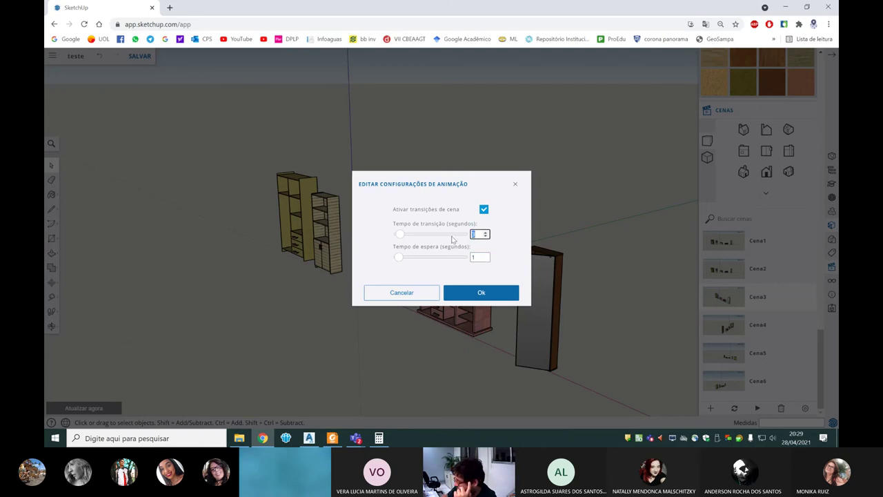
type("10")
left_click(476, 259)
type("2")
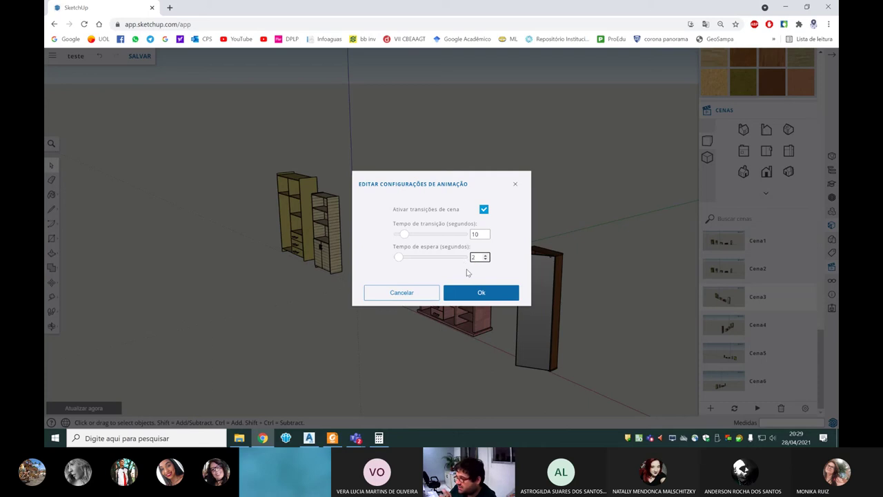
left_click(476, 296)
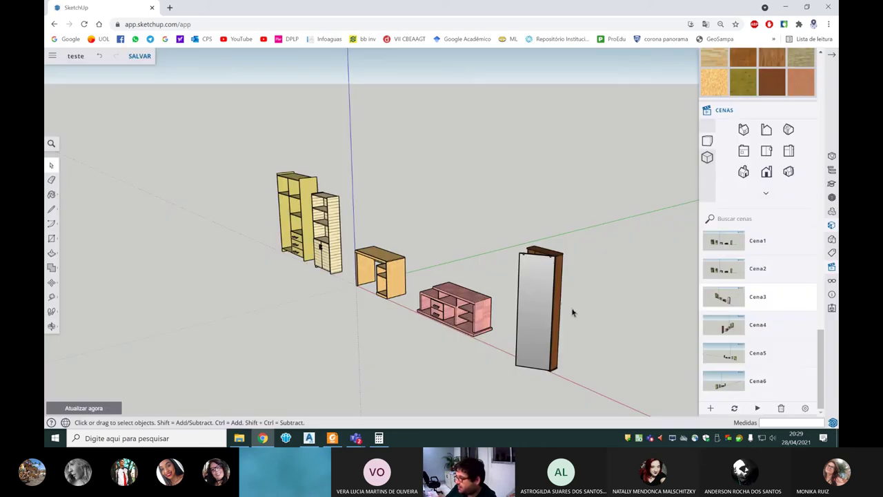
left_click(756, 409)
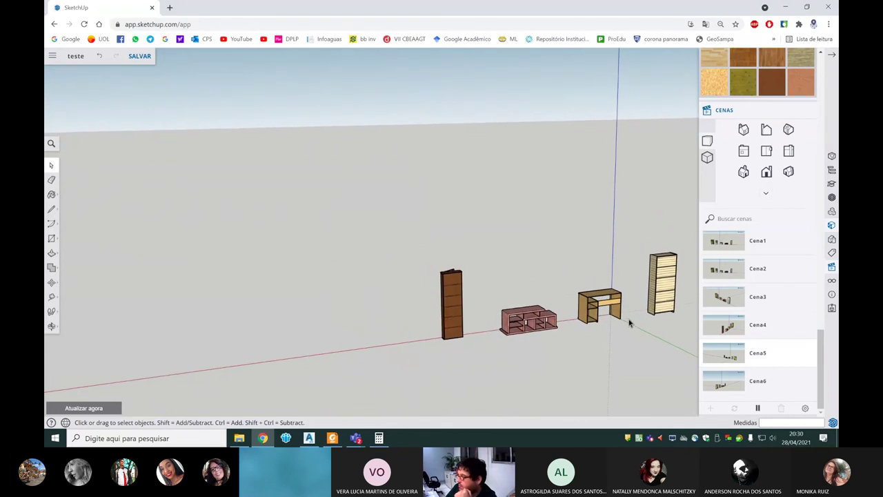
Step: Leave the animation timings unchanged, move Cena4 ahead of Cena3 in the scene list, and open the main menu
left_click(805, 408)
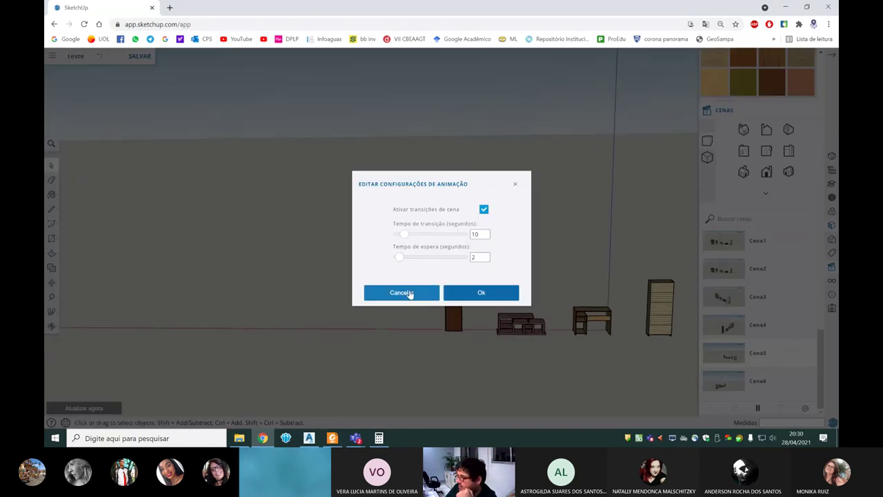
left_click(754, 407)
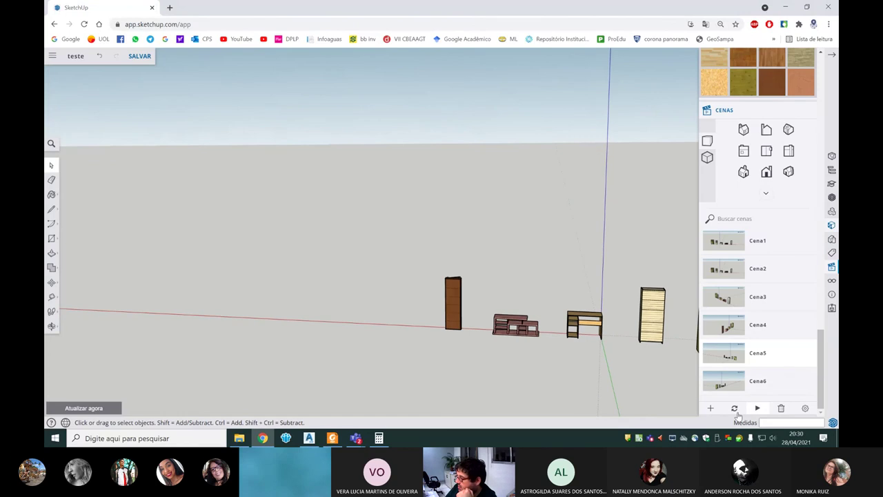
left_click_drag(766, 353, 764, 283)
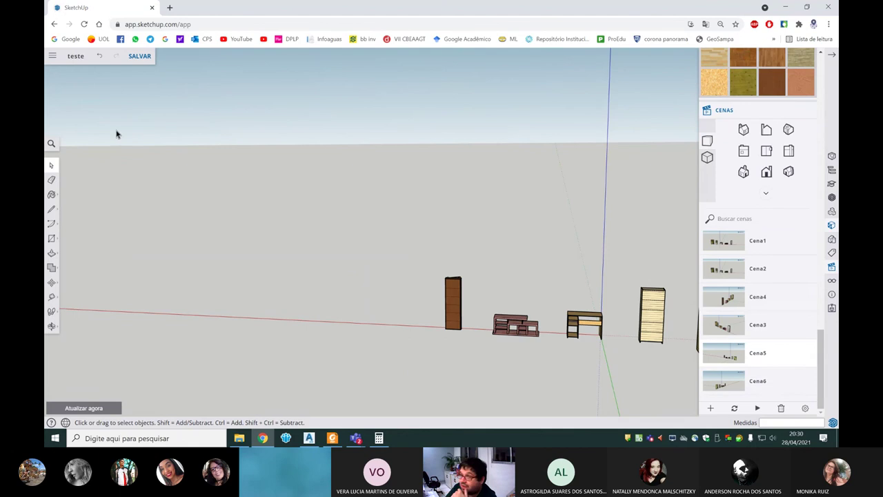
left_click(54, 59)
mouse_move(74, 161)
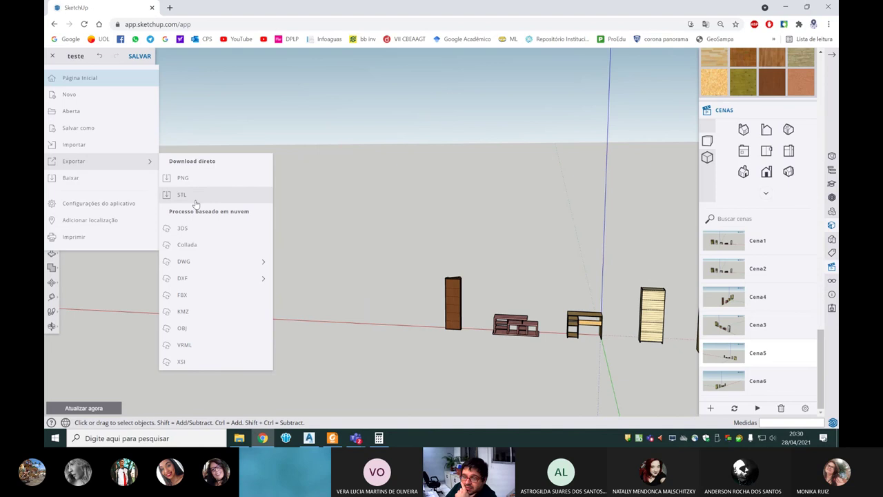
mouse_move(184, 262)
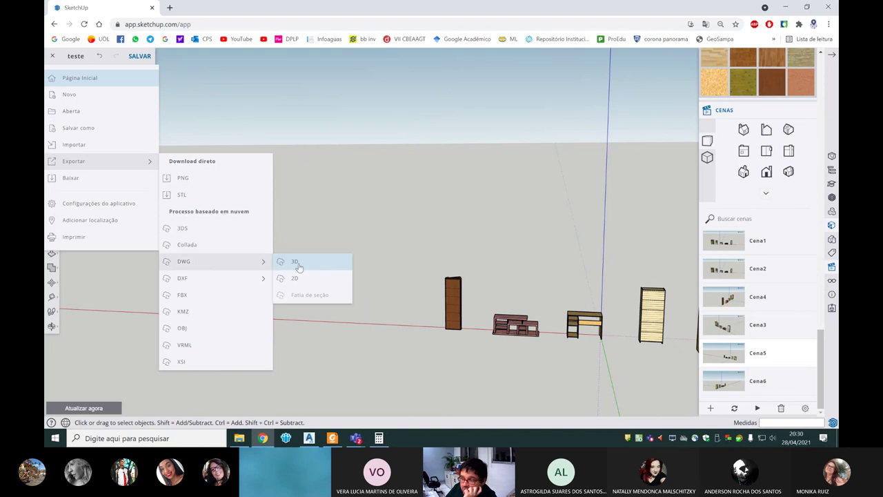
Step: Try exporting the model as a 3D DWG and dismiss the upgrade prompt that appears
left_click(301, 265)
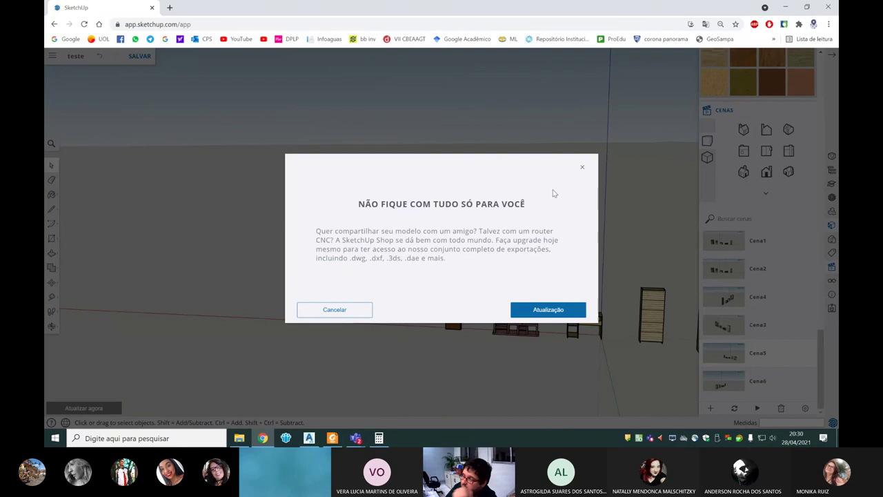
left_click(583, 169)
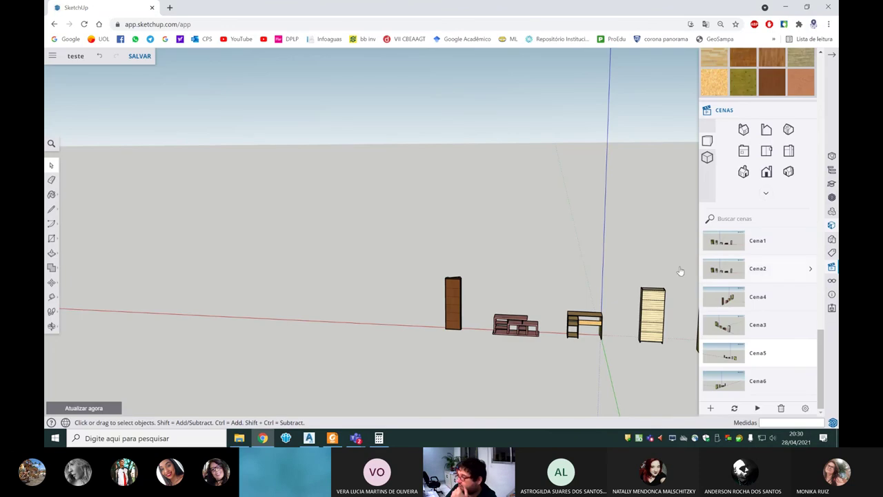
scroll(268, 195, "down", 2)
scroll(481, 246, "up", 2)
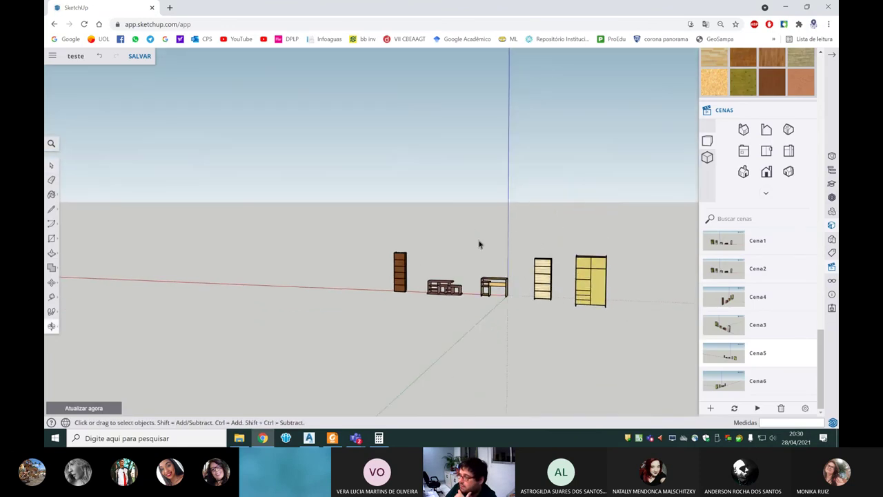
scroll(471, 265, "up", 2)
scroll(465, 279, "up", 2)
scroll(464, 280, "down", 2)
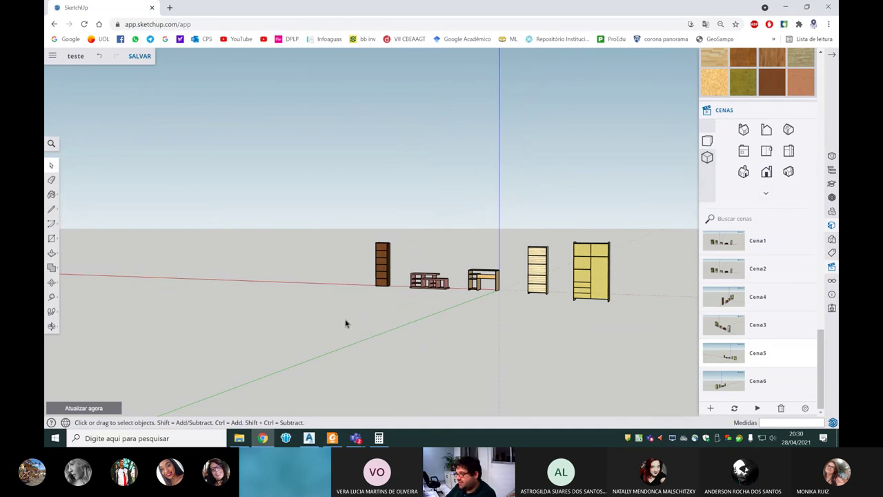
scroll(348, 323, "down", 2)
Step: Orbit and zoom to an eye-level front view of the furniture row, then bring up the Teams windows
middle_click_drag(348, 323, 464, 256)
scroll(469, 254, "up", 2)
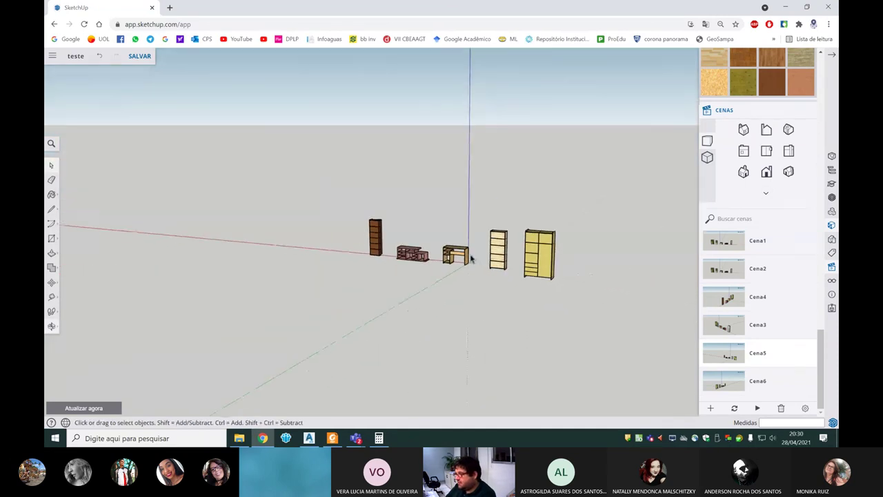
scroll(472, 252, "up", 1)
scroll(476, 253, "down", 1)
scroll(456, 227, "up", 2)
mouse_move(452, 221)
middle_mouse_down()
mouse_move(256, 266)
mouse_move(410, 270)
mouse_move(267, 225)
mouse_move(361, 239)
mouse_move(276, 207)
middle_mouse_up()
scroll(512, 158, "down", 1)
scroll(466, 158, "up", 3)
scroll(354, 223, "up", 1)
scroll(276, 207, "down", 2)
scroll(254, 189, "up", 3)
scroll(255, 189, "down", 3)
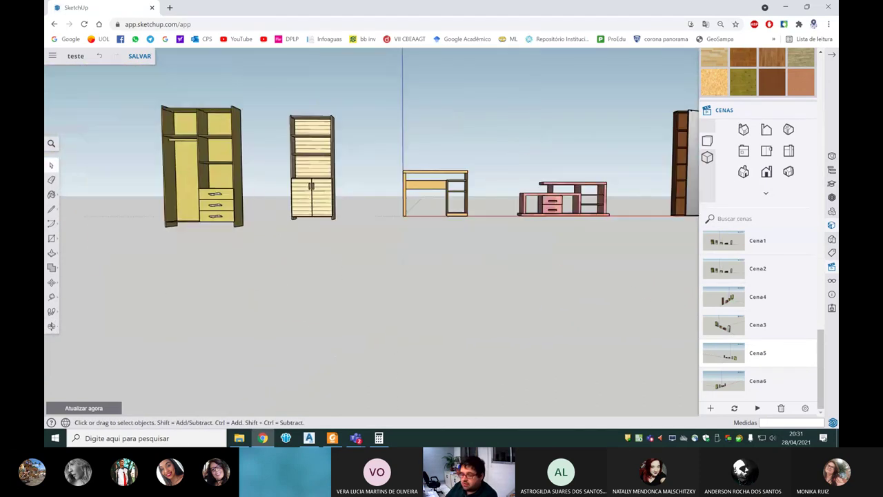
left_click(356, 438)
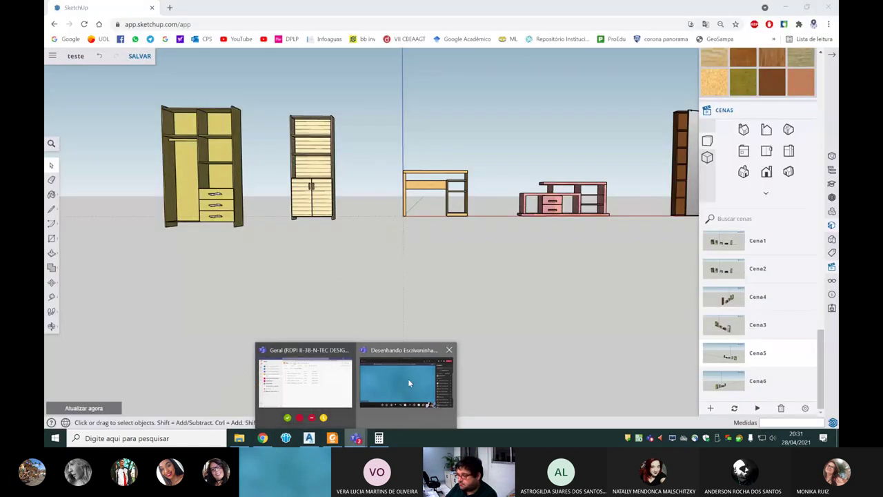
Step: Switch to the Desenhando Escrivaninha Teams meeting, check the chat and participants panels, and end the meeting for everyone
left_click(408, 379)
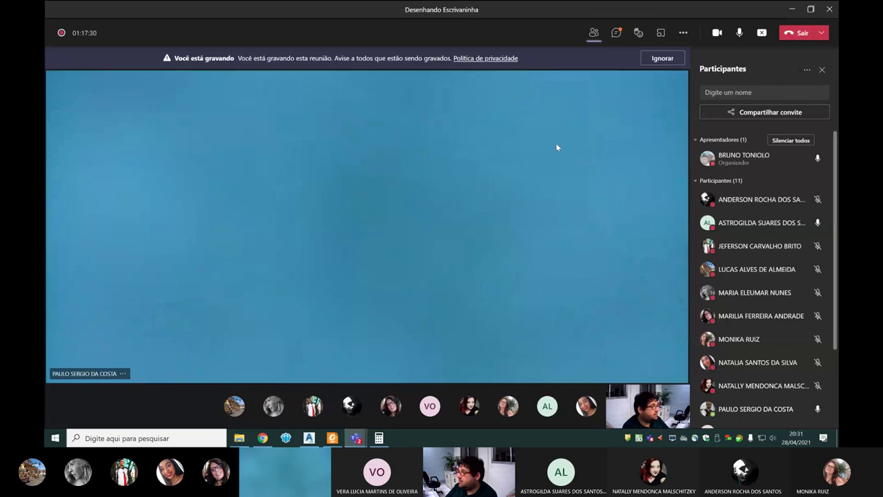
left_click(617, 32)
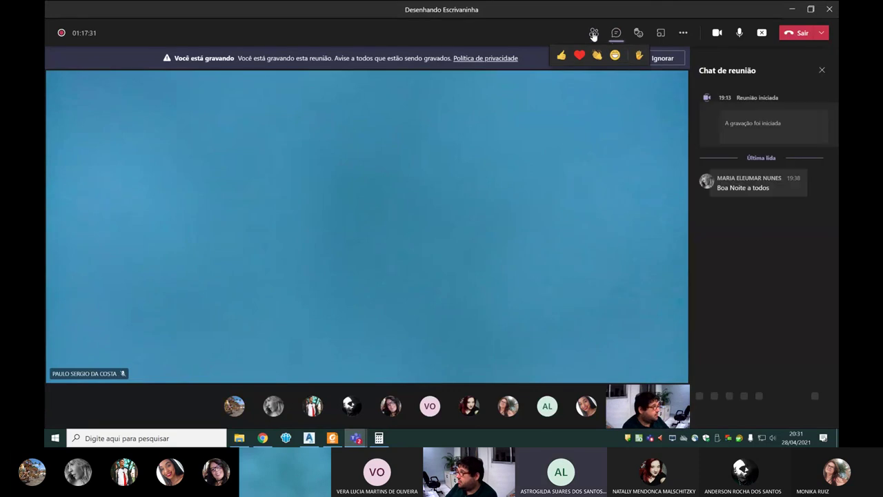
left_click(593, 33)
left_click(806, 69)
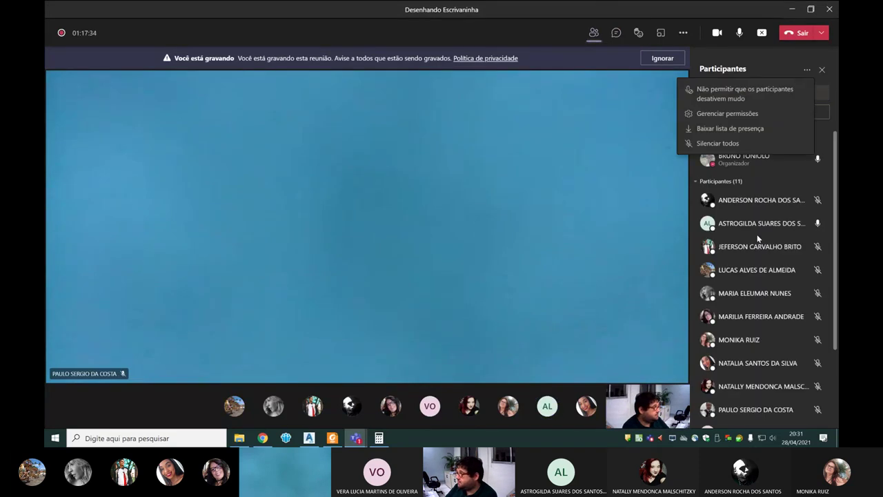
left_click(683, 129)
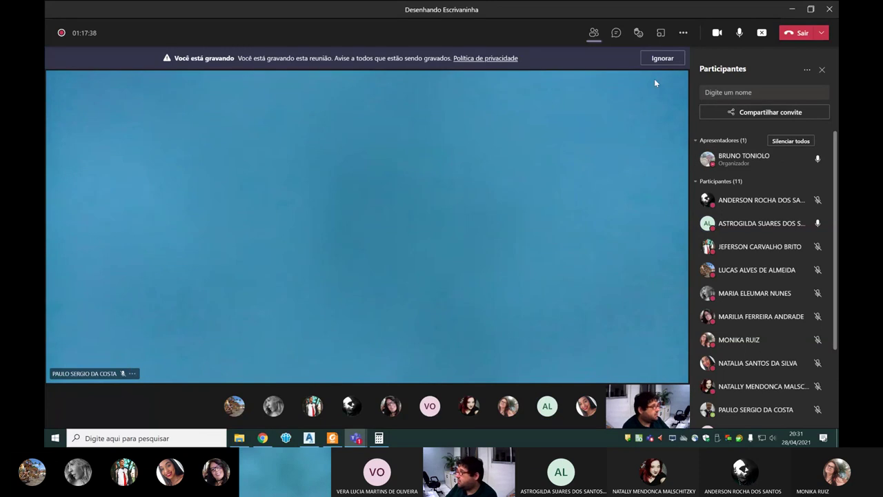
left_click(638, 32)
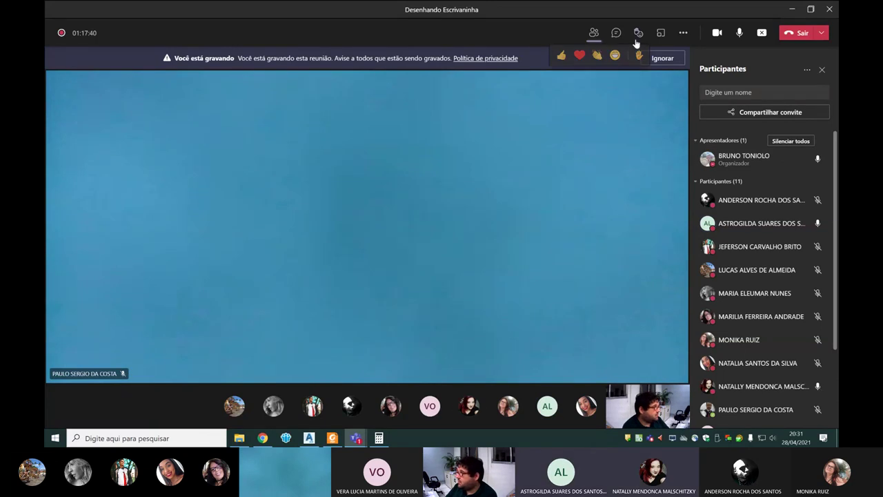
left_click(821, 32)
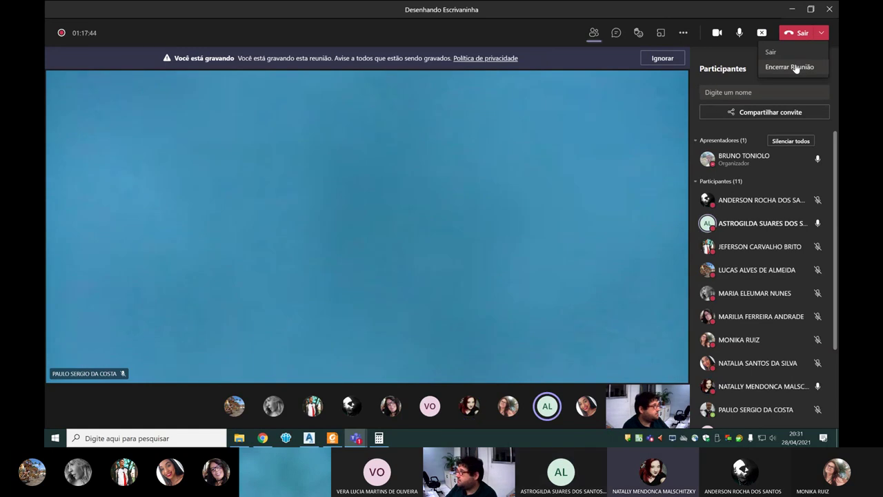
left_click(762, 33)
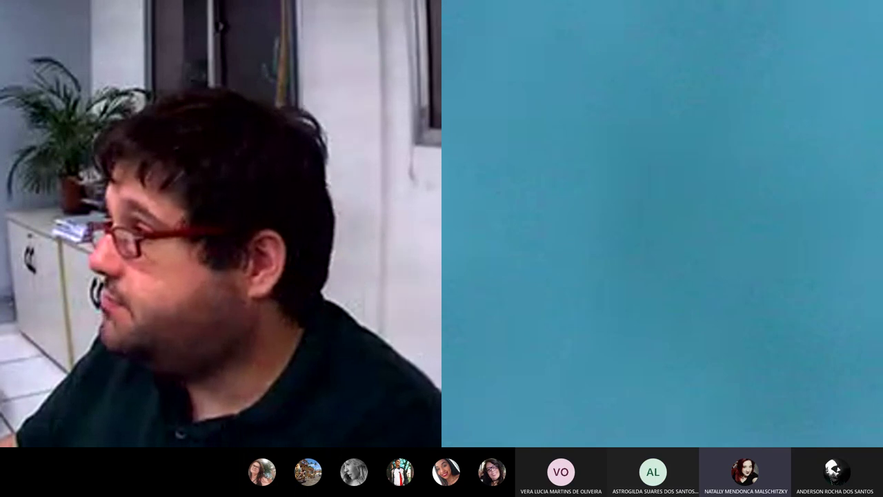